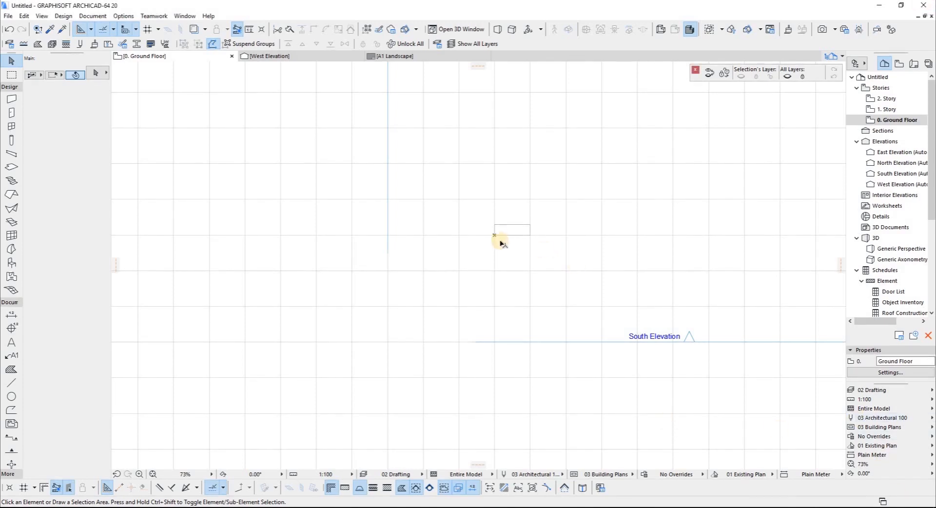
View the West Elevation and return to the ground floor plan
{"action": "scroll", "coordinate": [497, 240], "scroll_direction": "up", "scroll_amount": 5}
{"action": "scroll", "coordinate": [439, 200], "scroll_direction": "up", "scroll_amount": 4}
{"action": "scroll", "coordinate": [654, 199], "scroll_direction": "down", "scroll_amount": 3}
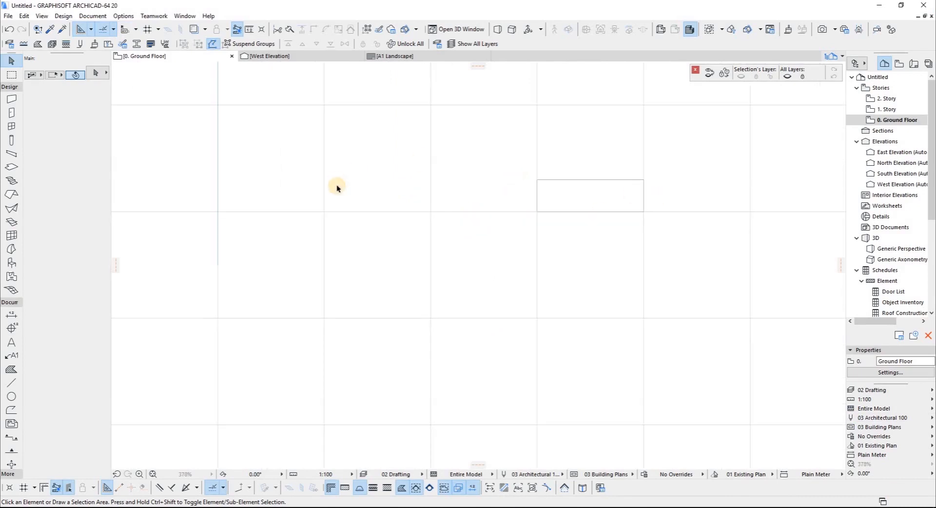
{"action": "left_click", "coordinate": [266, 56]}
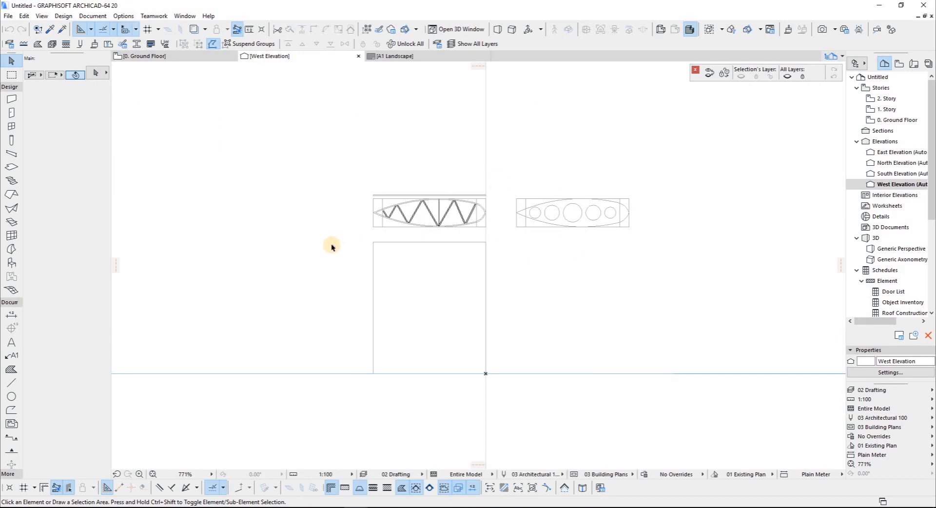
{"action": "scroll", "coordinate": [331, 245], "scroll_direction": "down", "scroll_amount": 4}
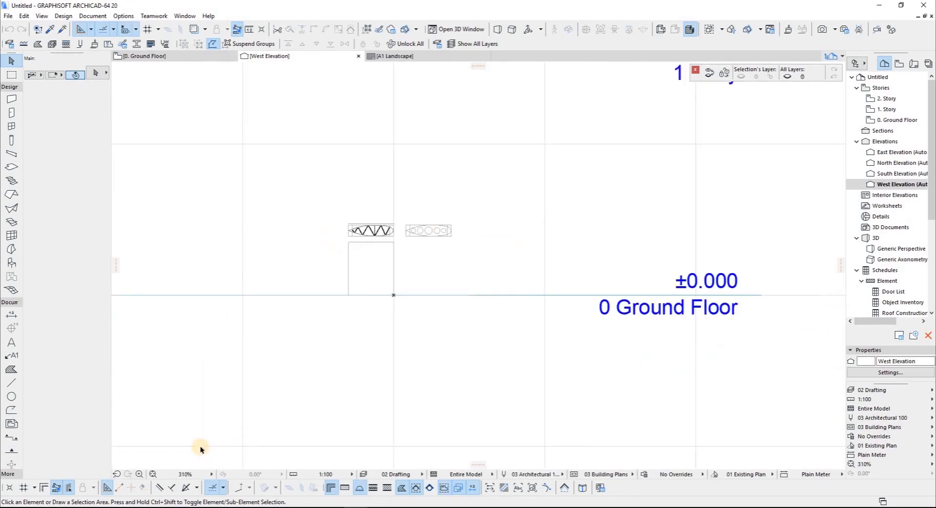
{"action": "left_click", "coordinate": [190, 59]}
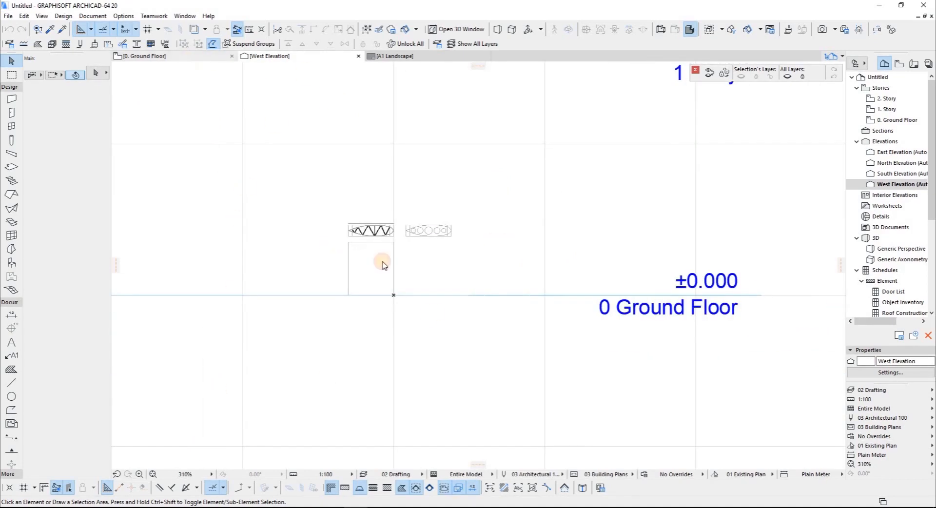
Open the South Elevation from its marker on the ground floor plan, using the current settings
{"action": "scroll", "coordinate": [386, 266], "scroll_direction": "down", "scroll_amount": 8}
{"action": "left_click", "coordinate": [483, 309]}
{"action": "right_click", "coordinate": [508, 317]}
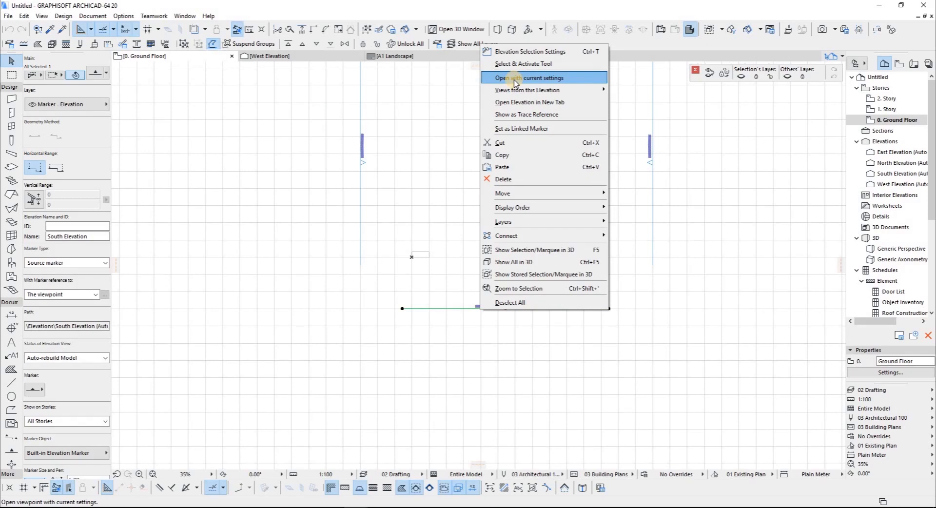
{"action": "left_click", "coordinate": [529, 78]}
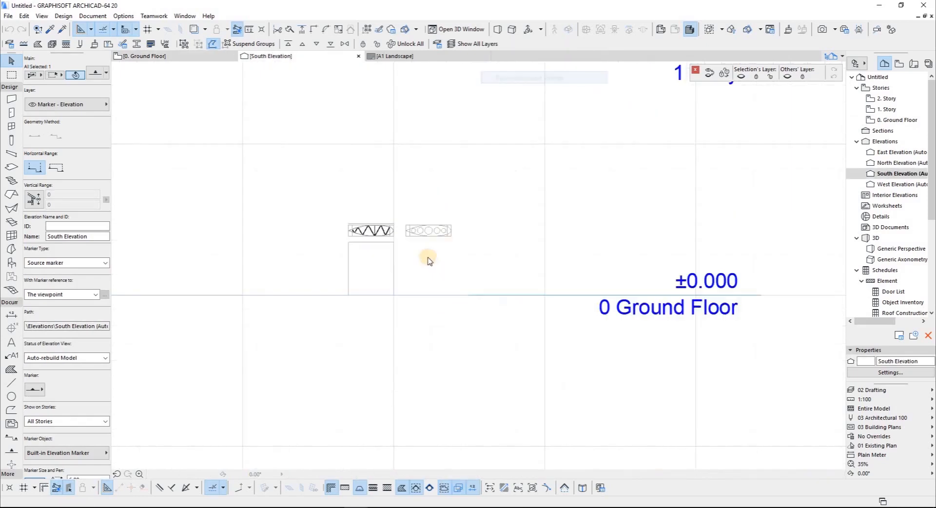
{"action": "scroll", "coordinate": [286, 327], "scroll_direction": "up", "scroll_amount": 3}
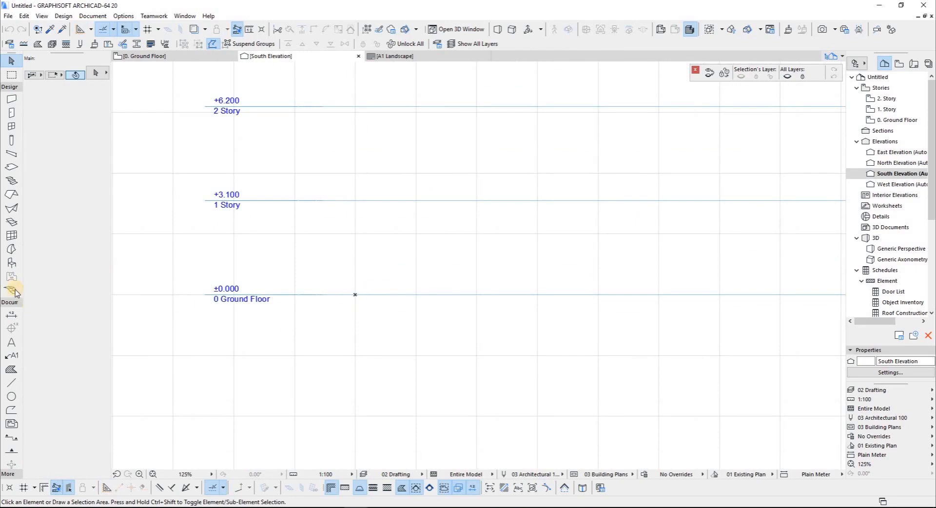
Draw a rectangular polyline with the rotated rectangle method, starting at the origin with its base on the Ground Floor level line
{"action": "left_click", "coordinate": [11, 410]}
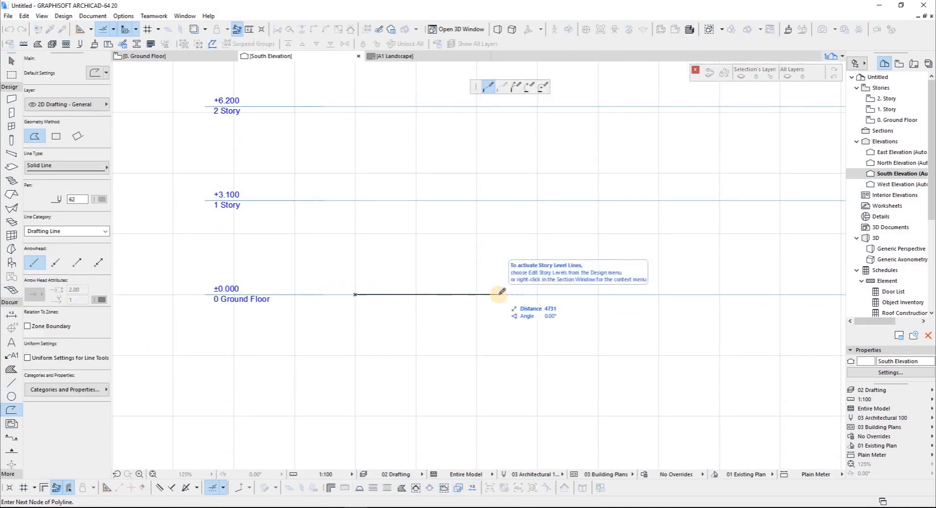
{"action": "left_click", "coordinate": [81, 139]}
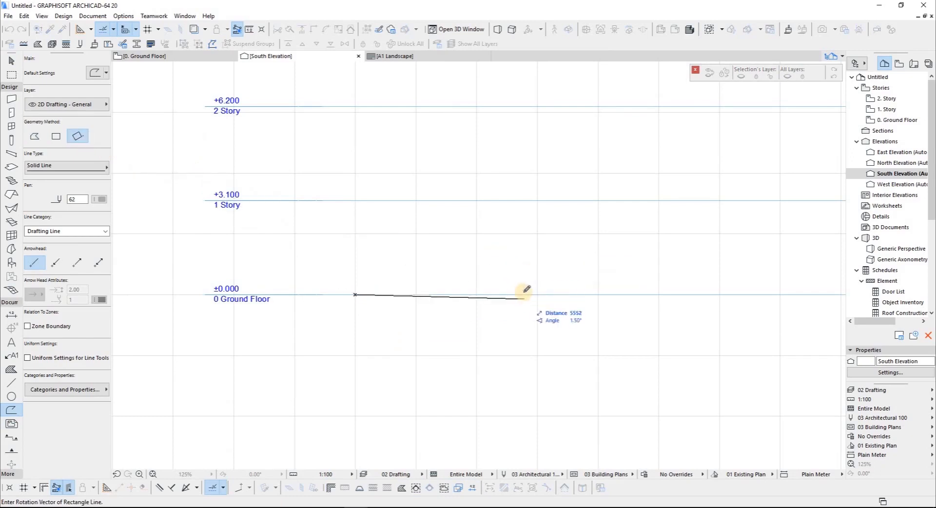
{"action": "left_click", "coordinate": [416, 294]}
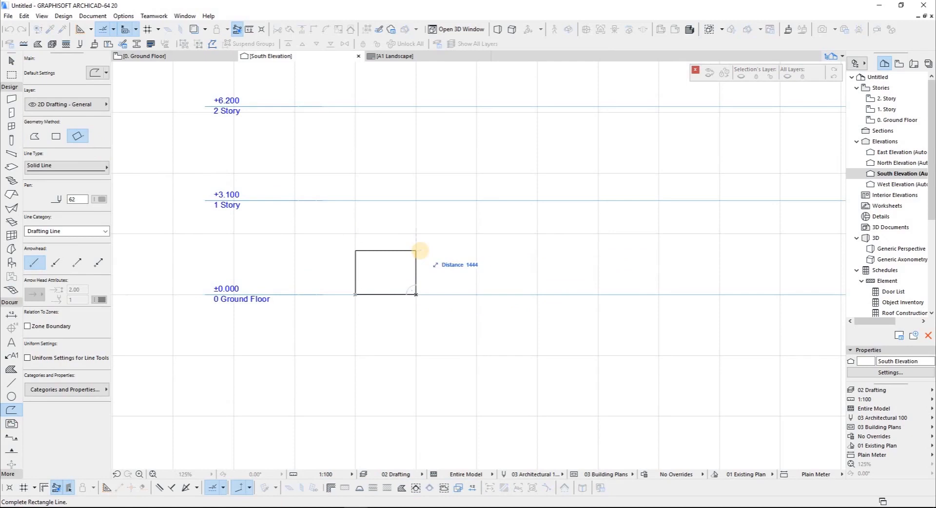
{"action": "left_click", "coordinate": [416, 273]}
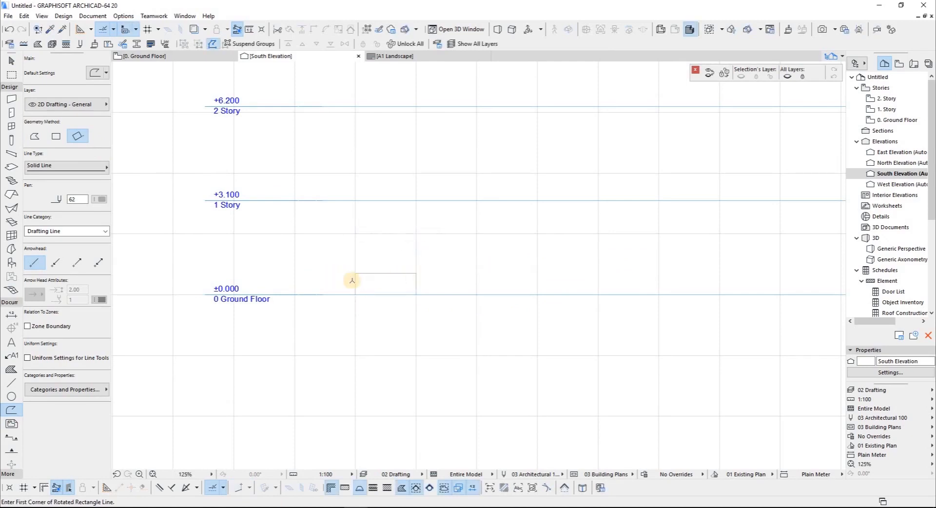
{"action": "scroll", "coordinate": [337, 277], "scroll_direction": "up", "scroll_amount": 8}
{"action": "right_click", "coordinate": [206, 262]}
{"action": "key", "text": "Escape"}
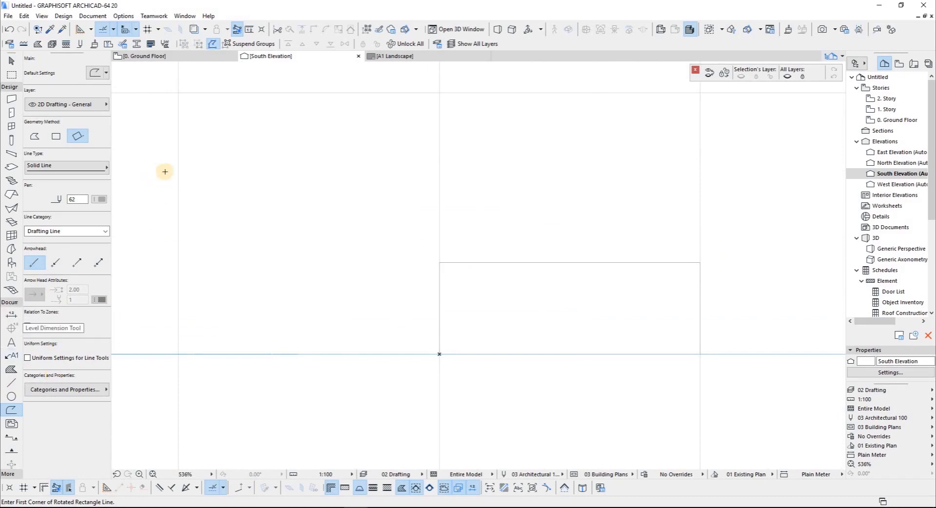
Select the rectangle in the South Elevation to inspect its outline
{"action": "right_click", "coordinate": [535, 275]}
{"action": "left_click", "coordinate": [579, 274]}
{"action": "key", "text": "Escape"}
{"action": "left_click", "coordinate": [438, 268]}
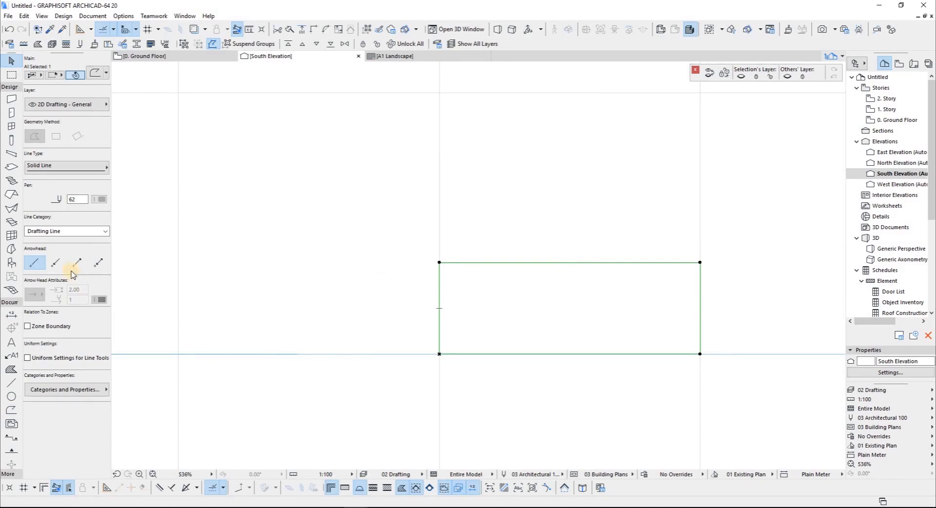
Return to the ground floor plan and place a copy of the existing rectangle directly below the original
{"action": "key", "text": "F2"}
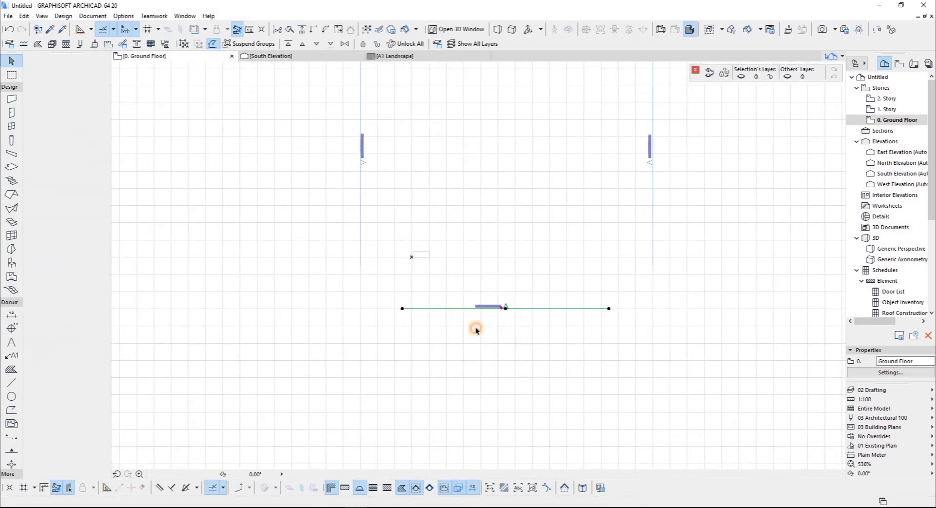
{"action": "left_click", "coordinate": [429, 288]}
{"action": "scroll", "coordinate": [412, 286], "scroll_direction": "up", "scroll_amount": 3}
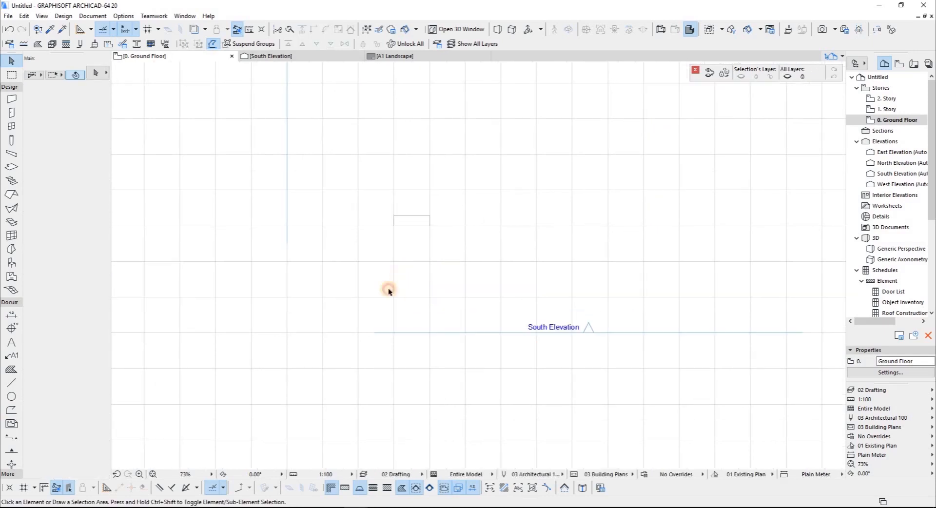
{"action": "left_click", "coordinate": [418, 216]}
{"action": "left_click", "coordinate": [415, 214]}
{"action": "left_click", "coordinate": [414, 262]}
{"action": "left_click", "coordinate": [472, 274]}
Draw a slanted line at about 75° from the lower-left corner of the copied rectangle
{"action": "left_click", "coordinate": [11, 382]}
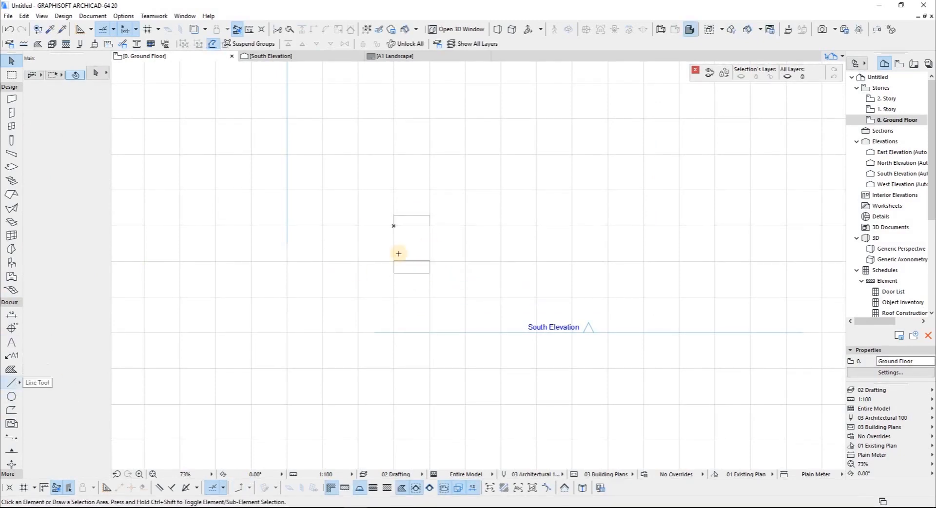
{"action": "scroll", "coordinate": [391, 267], "scroll_direction": "up", "scroll_amount": 5}
{"action": "scroll", "coordinate": [404, 298], "scroll_direction": "up", "scroll_amount": 2}
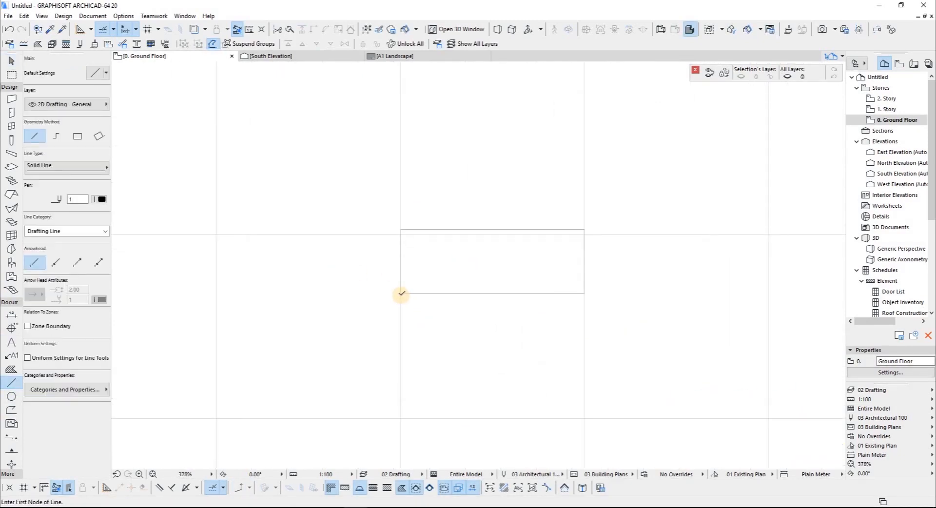
{"action": "left_click", "coordinate": [401, 293]}
{"action": "type", "text": "6"}
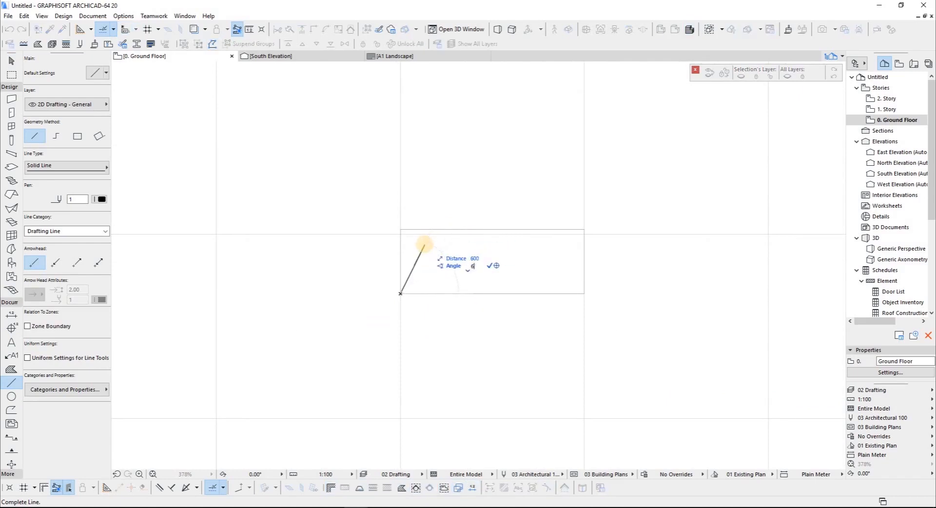
{"action": "key", "text": "Return"}
Mirror a copy of the slanted line about the rectangle's vertical centre line
{"action": "left_click", "coordinate": [411, 254]}
{"action": "key", "text": "ctrl+shift+m"}
{"action": "left_click", "coordinate": [492, 229]}
{"action": "left_click", "coordinate": [493, 249]}
Duplicate the slanted lines as parallel copies offset toward the inside of the rectangle
{"action": "key", "text": "ctrl+shift+d"}
{"action": "left_click", "coordinate": [575, 263]}
{"action": "scroll", "coordinate": [568, 266], "scroll_direction": "up", "scroll_amount": 5}
{"action": "left_click", "coordinate": [380, 335]}
{"action": "scroll", "coordinate": [490, 278], "scroll_direction": "down", "scroll_amount": 4}
{"action": "scroll", "coordinate": [528, 244], "scroll_direction": "up", "scroll_amount": 5}
Add two parallel horizontal lines across the full rectangle width, just below its top edge
{"action": "left_click", "coordinate": [529, 244]}
{"action": "key", "text": "ctrl+shift+e"}
{"action": "left_click", "coordinate": [518, 210]}
{"action": "left_click", "coordinate": [686, 234]}
{"action": "scroll", "coordinate": [625, 271], "scroll_direction": "down", "scroll_amount": 5}
{"action": "left_click", "coordinate": [381, 275], "text": "ctrl"}
{"action": "scroll", "coordinate": [612, 250], "scroll_direction": "up", "scroll_amount": 4}
{"action": "left_click", "coordinate": [716, 251]}
{"action": "left_click", "coordinate": [594, 251]}
{"action": "key", "text": "ctrl+shift+d"}
{"action": "left_click", "coordinate": [335, 261]}
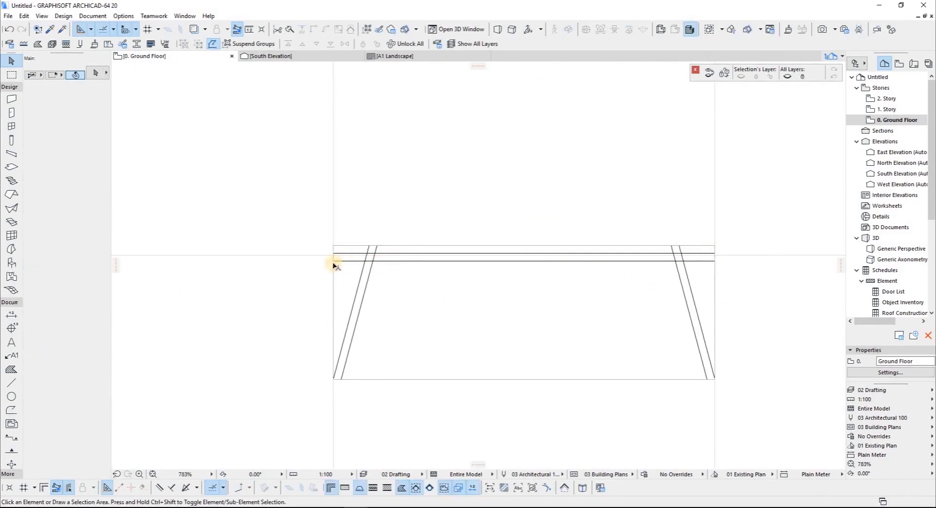
Copy the inner slanted line on each side once more inward, giving three parallel guide lines per side
{"action": "scroll", "coordinate": [366, 248], "scroll_direction": "up", "scroll_amount": 5}
{"action": "key", "text": "ctrl+shift+d"}
{"action": "left_click", "coordinate": [377, 243]}
{"action": "left_click", "coordinate": [397, 242]}
{"action": "scroll", "coordinate": [377, 244], "scroll_direction": "down", "scroll_amount": 4}
{"action": "left_click", "coordinate": [616, 247]}
{"action": "key", "text": "ctrl+shift+d"}
{"action": "left_click", "coordinate": [619, 239]}
{"action": "left_click", "coordinate": [610, 239]}
{"action": "scroll", "coordinate": [612, 229], "scroll_direction": "up", "scroll_amount": 4}
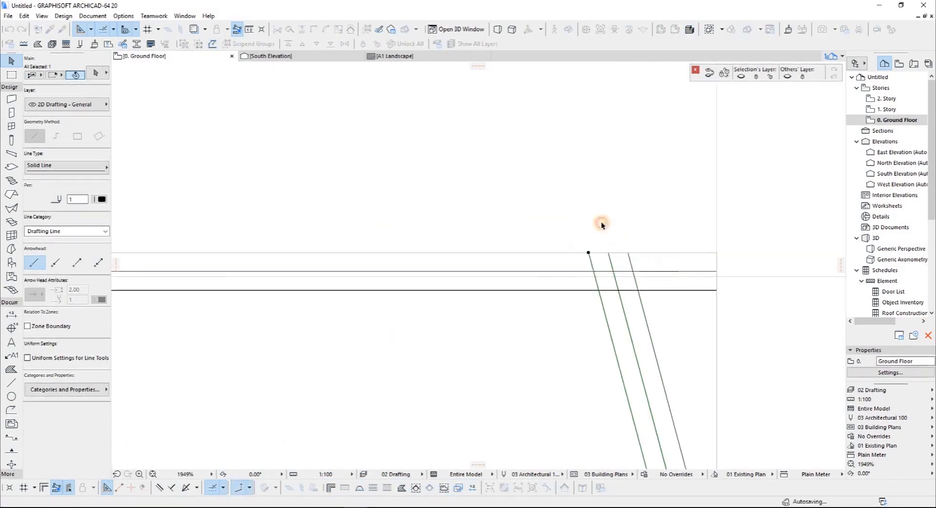
{"action": "scroll", "coordinate": [512, 283], "scroll_direction": "up", "scroll_amount": 4}
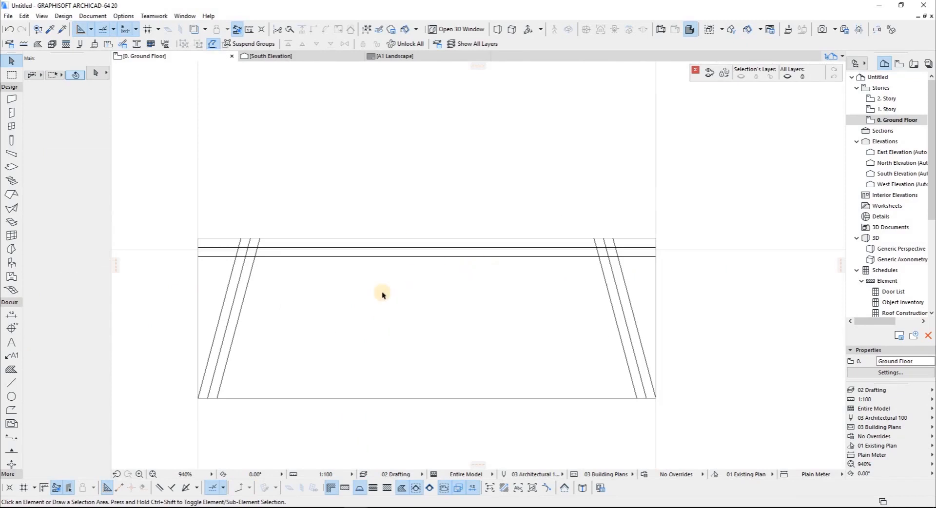
Activate the Morph tool and set its geometry method to polygonal
{"action": "scroll", "coordinate": [382, 293], "scroll_direction": "down", "scroll_amount": 4}
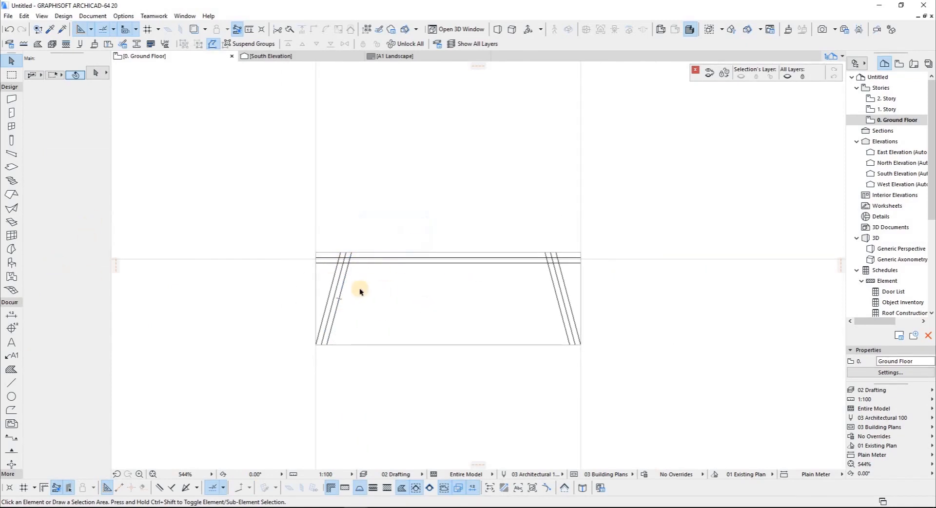
{"action": "scroll", "coordinate": [360, 290], "scroll_direction": "down", "scroll_amount": 4}
{"action": "scroll", "coordinate": [115, 260], "scroll_direction": "up", "scroll_amount": 4}
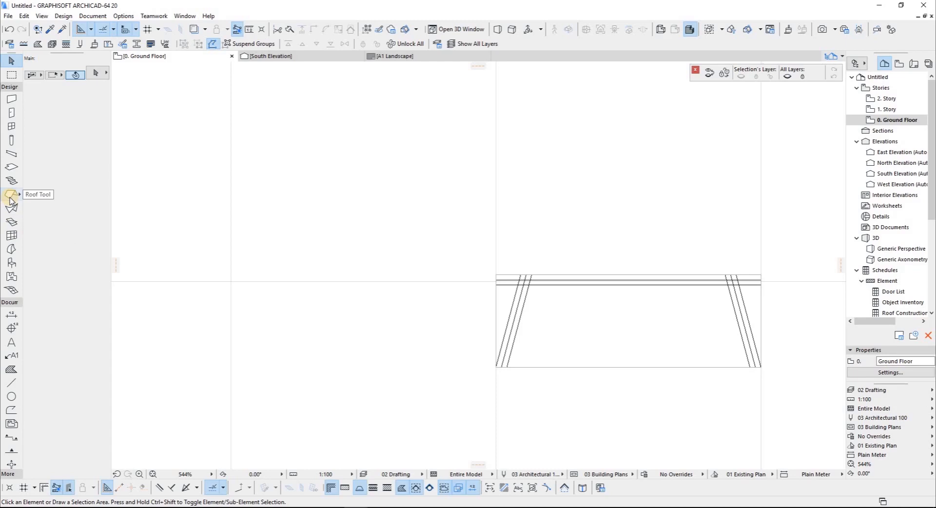
{"action": "left_click", "coordinate": [12, 249]}
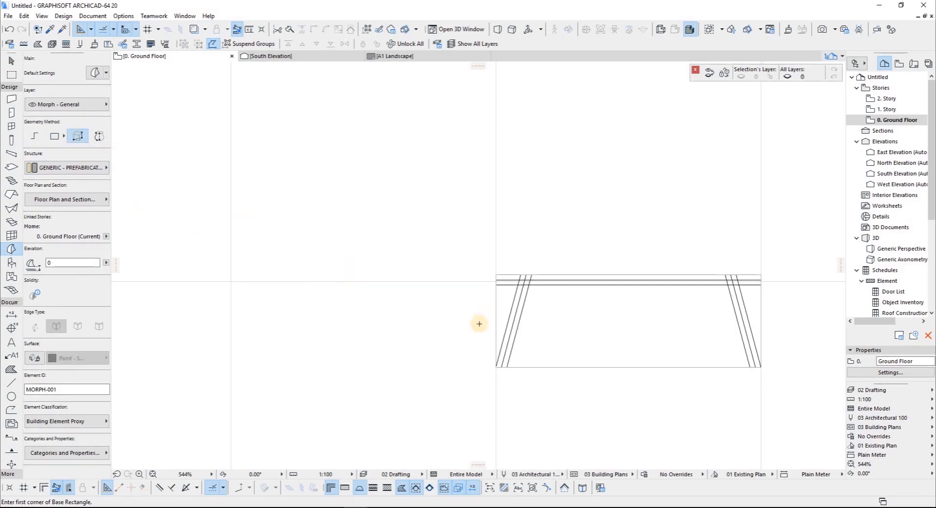
{"action": "scroll", "coordinate": [495, 365], "scroll_direction": "up", "scroll_amount": 2}
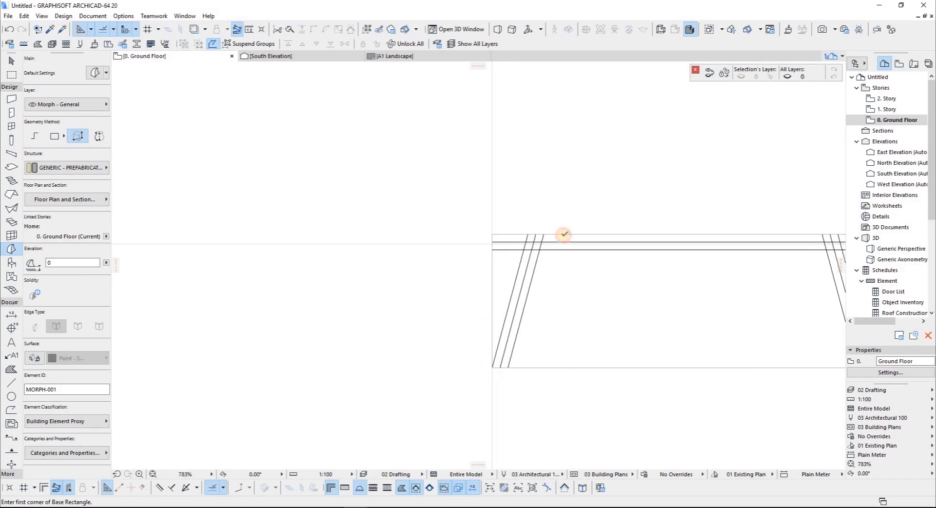
{"action": "left_click", "coordinate": [492, 368]}
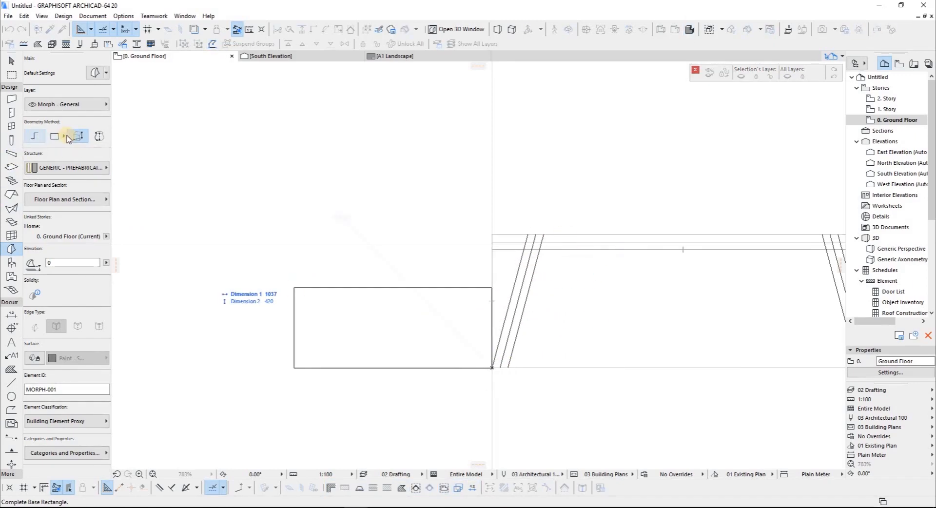
{"action": "left_click", "coordinate": [66, 138]}
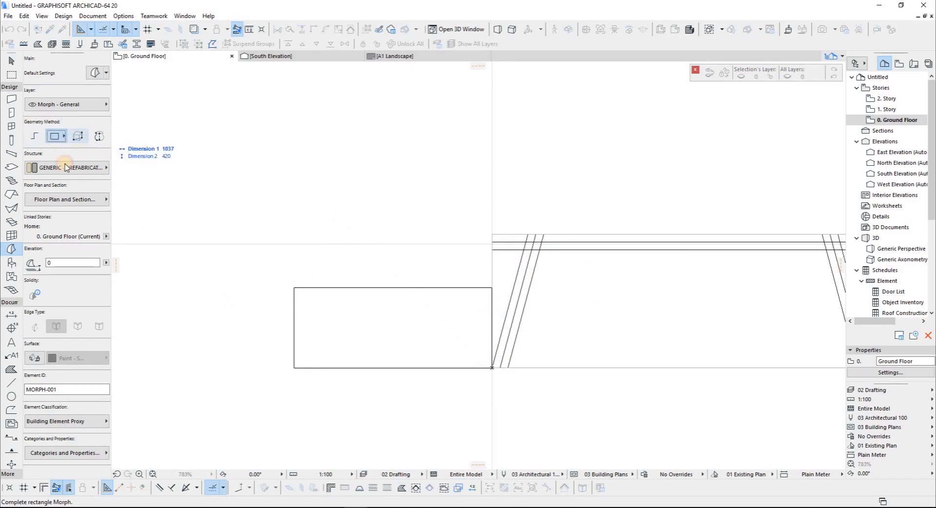
{"action": "left_click", "coordinate": [34, 136]}
{"action": "left_click", "coordinate": [304, 151]}
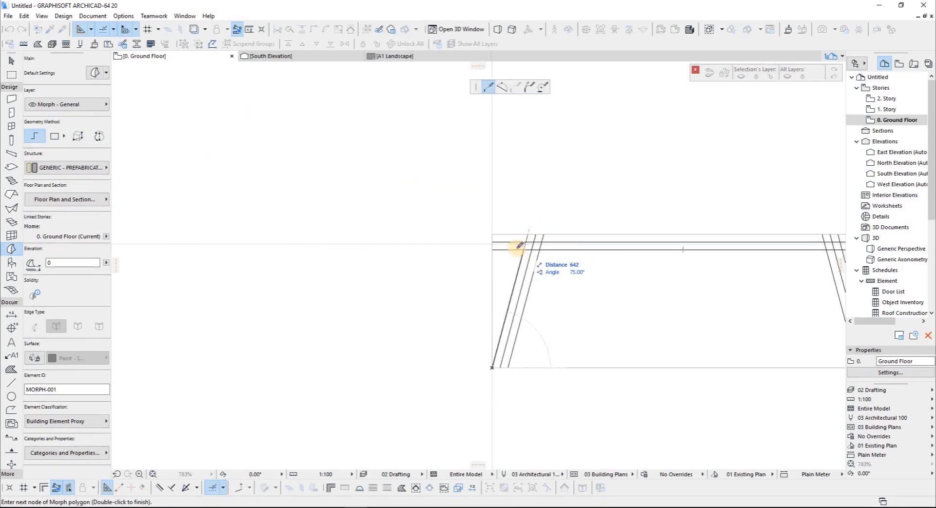
{"action": "scroll", "coordinate": [517, 249], "scroll_direction": "up", "scroll_amount": 3}
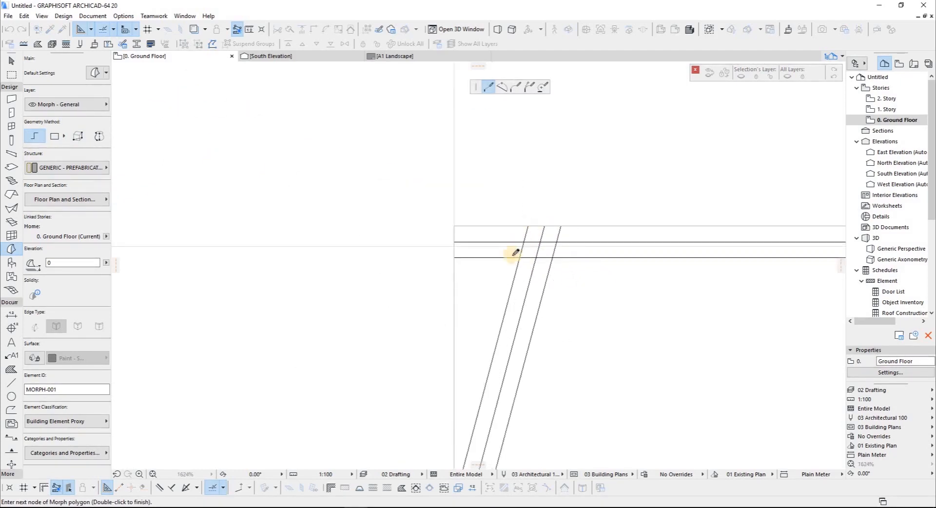
{"action": "key", "text": "Escape"}
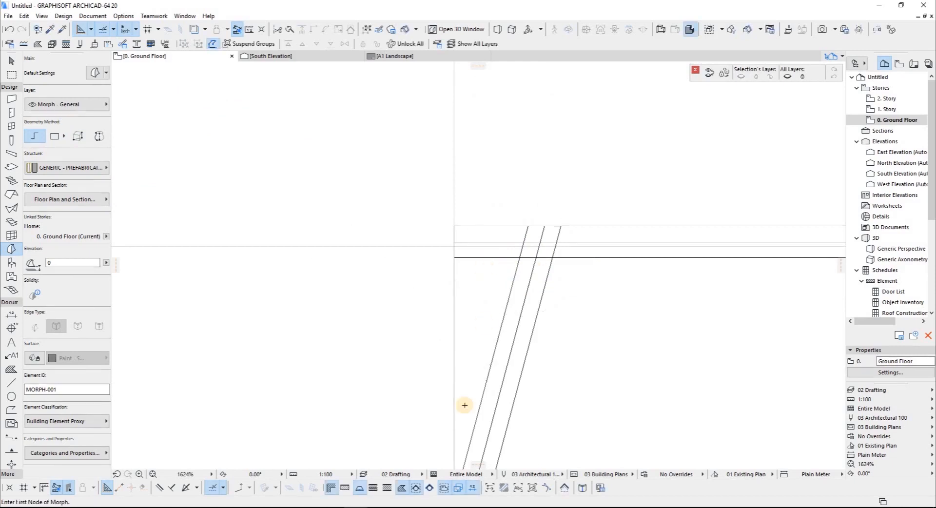
Draw a closed polygonal morph for the left leg, spanning all three slanted guides at the top and tapering to the outer two at the base
{"action": "scroll", "coordinate": [464, 405], "scroll_direction": "down", "scroll_amount": 3}
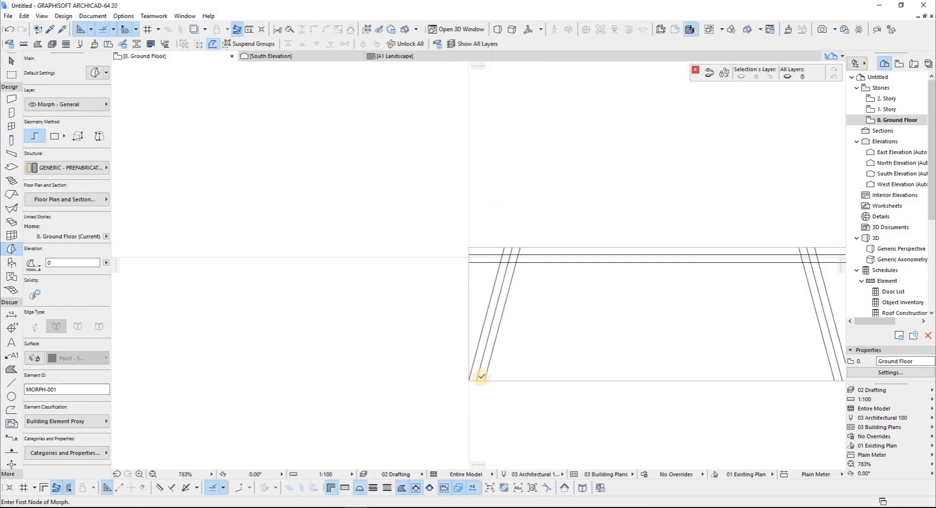
{"action": "left_click", "coordinate": [511, 245]}
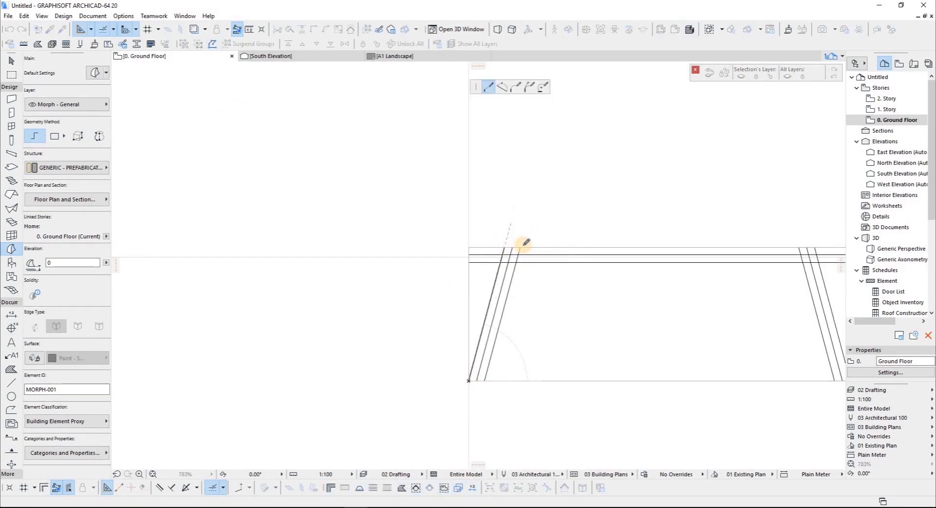
{"action": "left_click", "coordinate": [479, 377]}
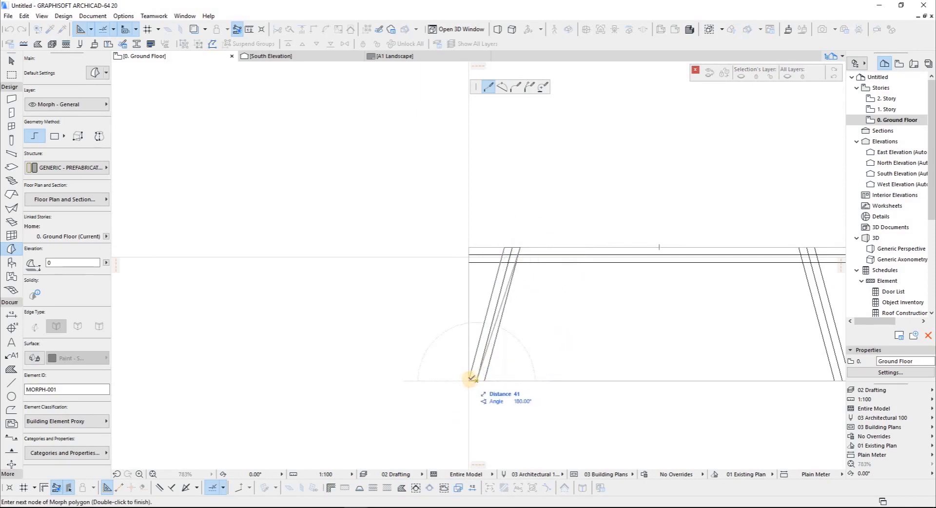
{"action": "double_click", "coordinate": [471, 378]}
{"action": "scroll", "coordinate": [463, 251], "scroll_direction": "up", "scroll_amount": 2}
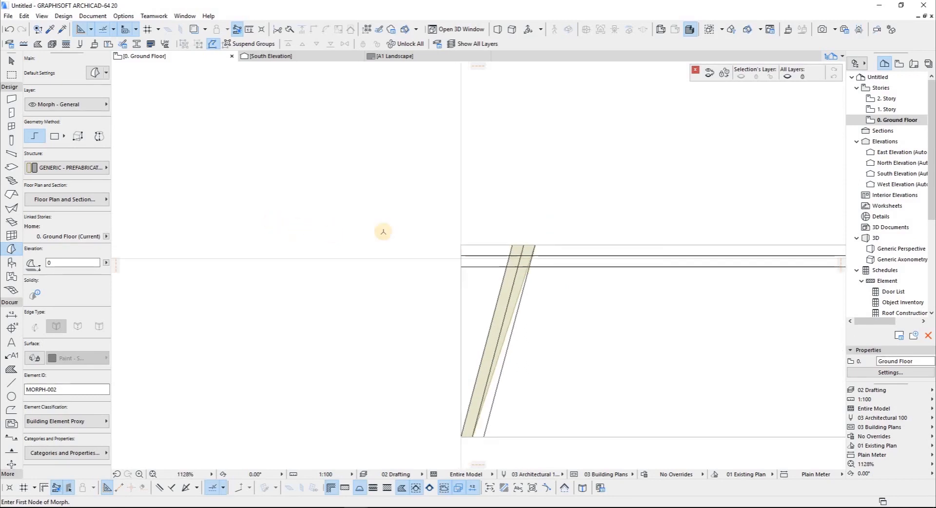
{"action": "scroll", "coordinate": [382, 230], "scroll_direction": "down", "scroll_amount": 5}
{"action": "scroll", "coordinate": [320, 230], "scroll_direction": "up", "scroll_amount": 5}
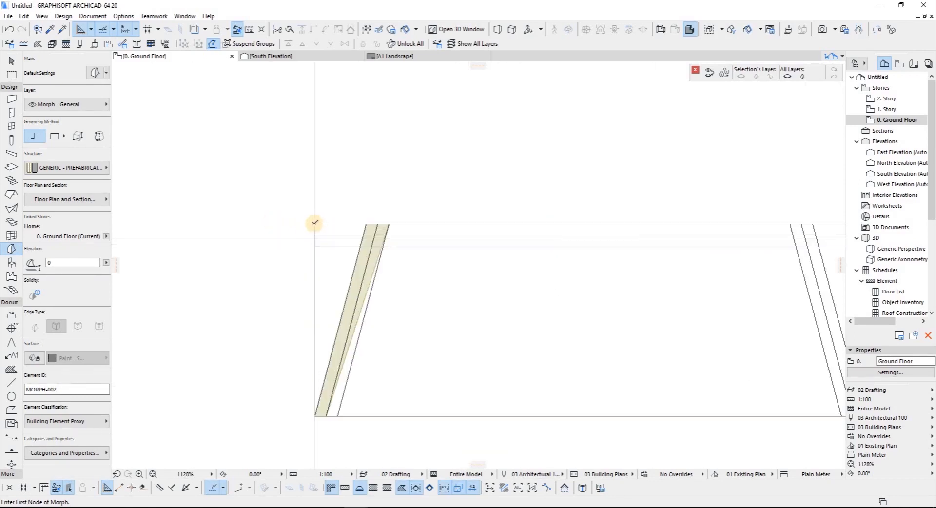
Draw a closed polygonal morph for the top bar across the full rectangle width, tapering from the second horizontal guide on the right to the first on the left
{"action": "left_click", "coordinate": [813, 224]}
{"action": "scroll", "coordinate": [734, 315], "scroll_direction": "down", "scroll_amount": 2}
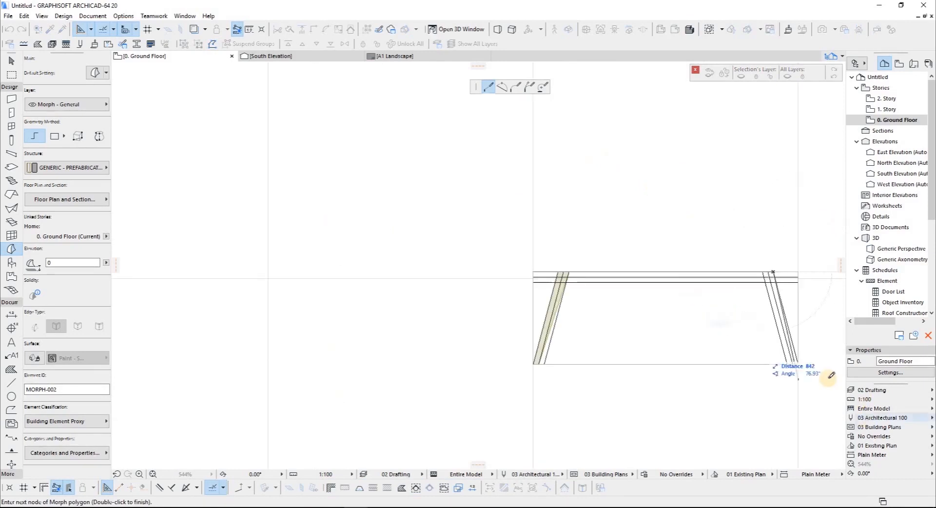
{"action": "scroll", "coordinate": [811, 372], "scroll_direction": "up", "scroll_amount": 3}
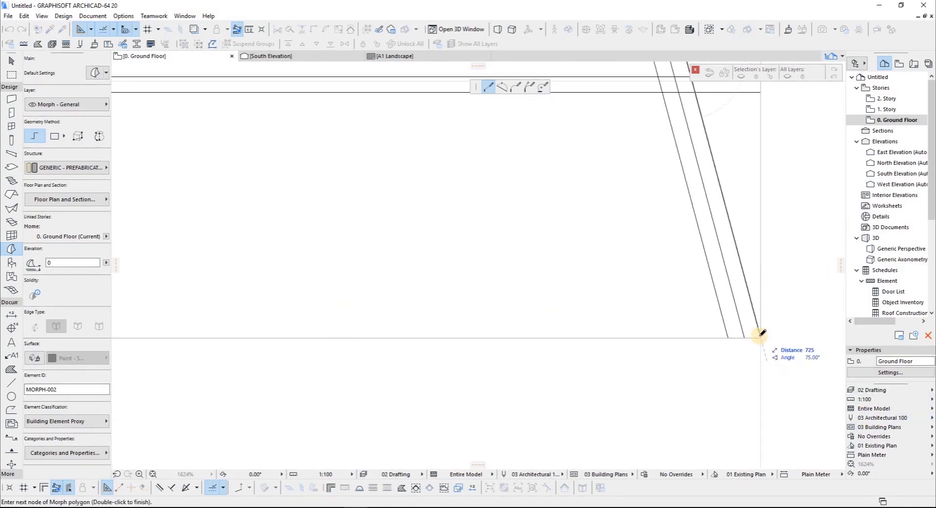
{"action": "scroll", "coordinate": [786, 326], "scroll_direction": "down", "scroll_amount": 2}
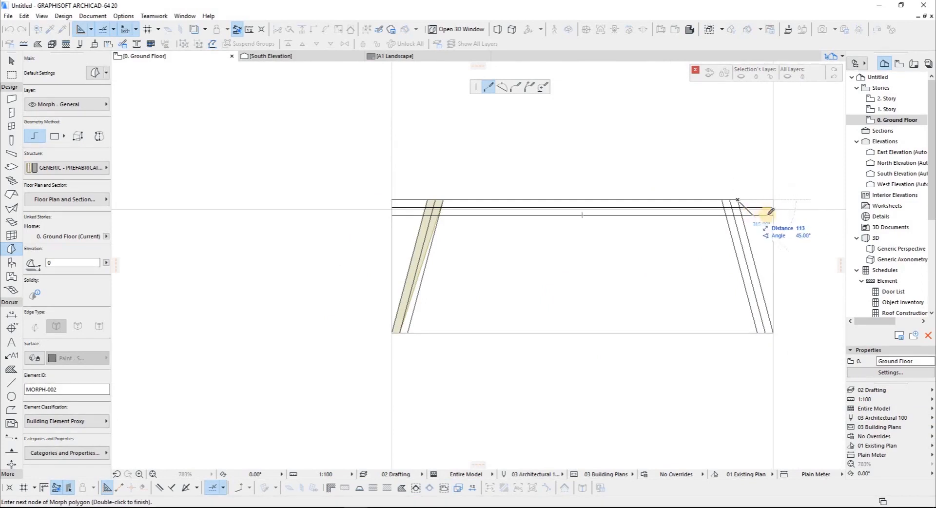
{"action": "left_click", "coordinate": [773, 215]}
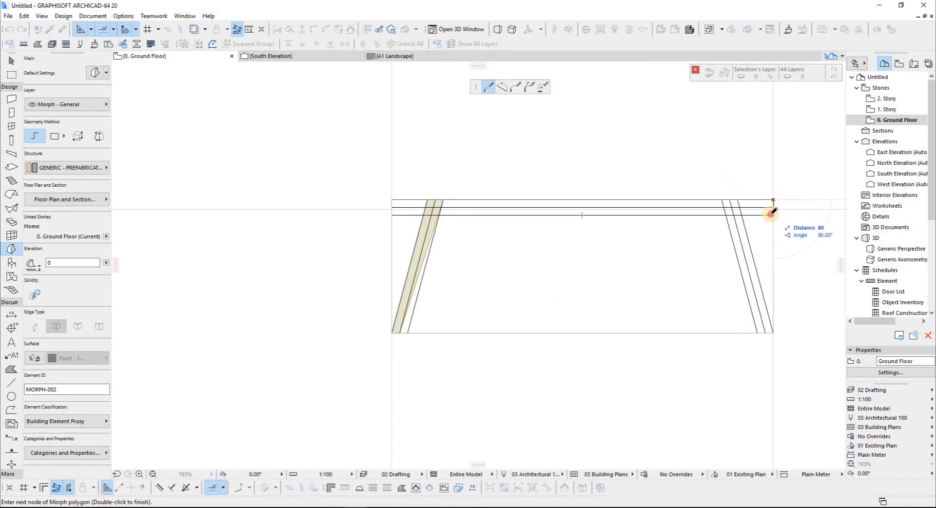
{"action": "left_click", "coordinate": [393, 200]}
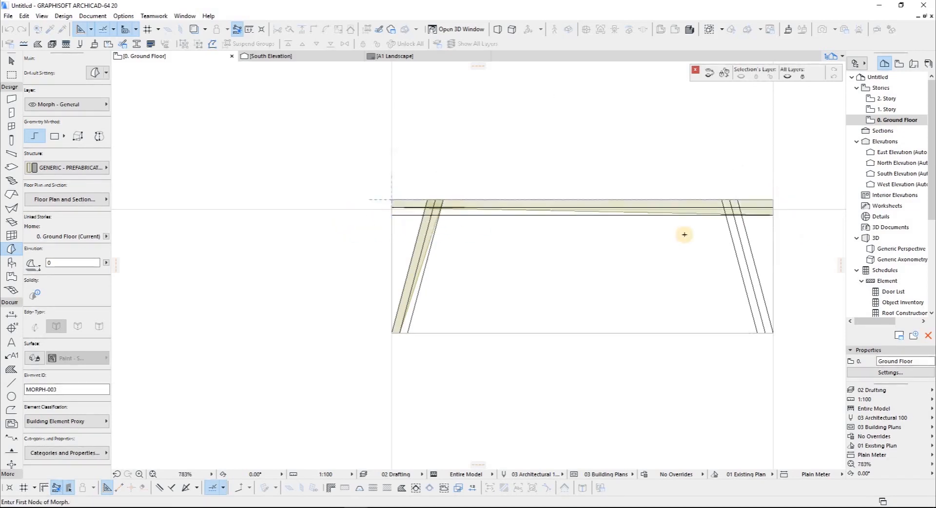
Draw a closed polygonal morph for the right leg, spanning all three slanted guides at the top and tapering to the outer two at the base
{"action": "scroll", "coordinate": [733, 192], "scroll_direction": "up", "scroll_amount": 3}
{"action": "left_click", "coordinate": [731, 180]}
{"action": "scroll", "coordinate": [800, 431], "scroll_direction": "down", "scroll_amount": 3}
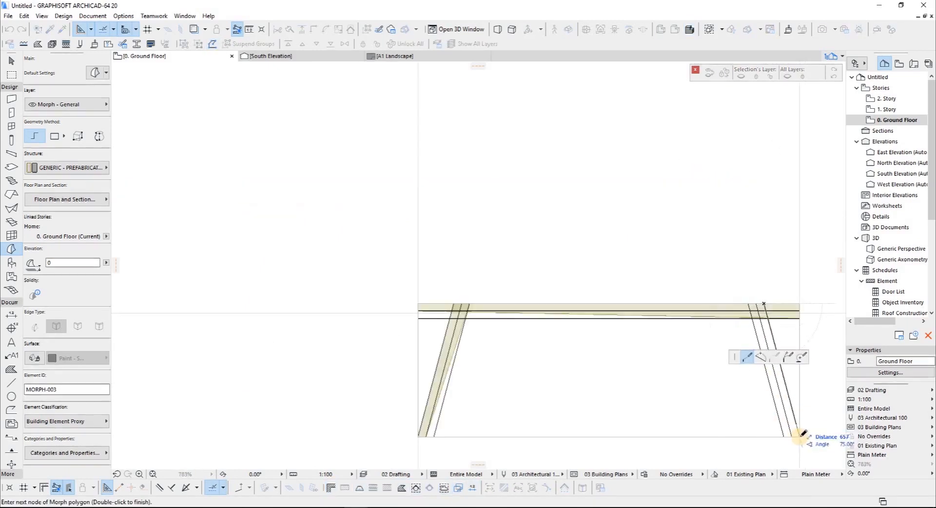
{"action": "scroll", "coordinate": [800, 431], "scroll_direction": "up", "scroll_amount": 2}
{"action": "left_click", "coordinate": [785, 436]}
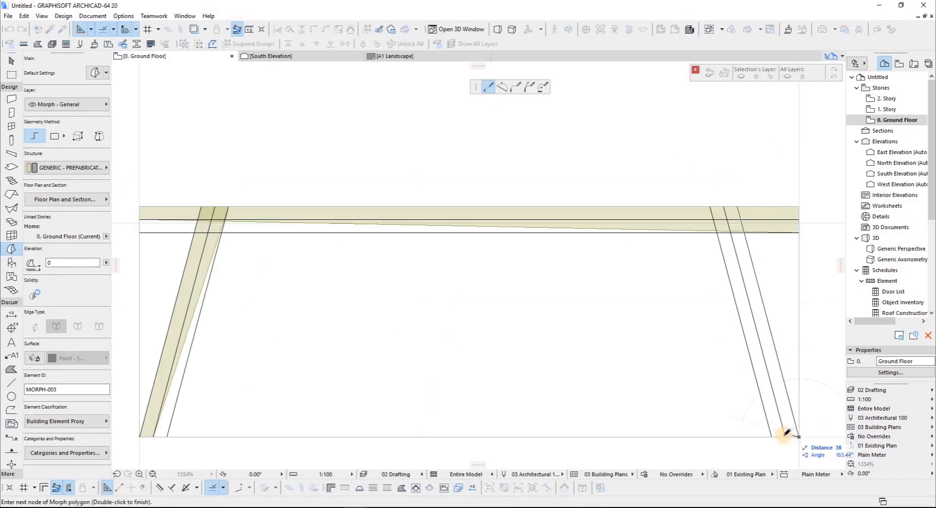
{"action": "left_click", "coordinate": [710, 206]}
{"action": "double_click", "coordinate": [738, 203]}
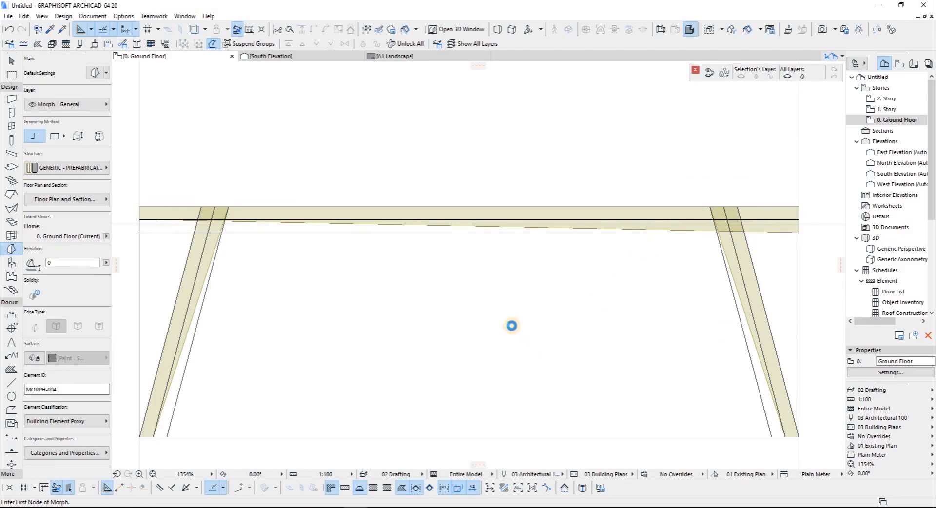
Open the model in 3D and move the two end nodes of the top bar to shorten its right end to the right leg's outer edge
{"action": "key", "text": "F3"}
{"action": "scroll", "coordinate": [289, 346], "scroll_direction": "up", "scroll_amount": 8}
{"action": "scroll", "coordinate": [363, 353], "scroll_direction": "down", "scroll_amount": 3}
{"action": "right_click", "coordinate": [323, 349]}
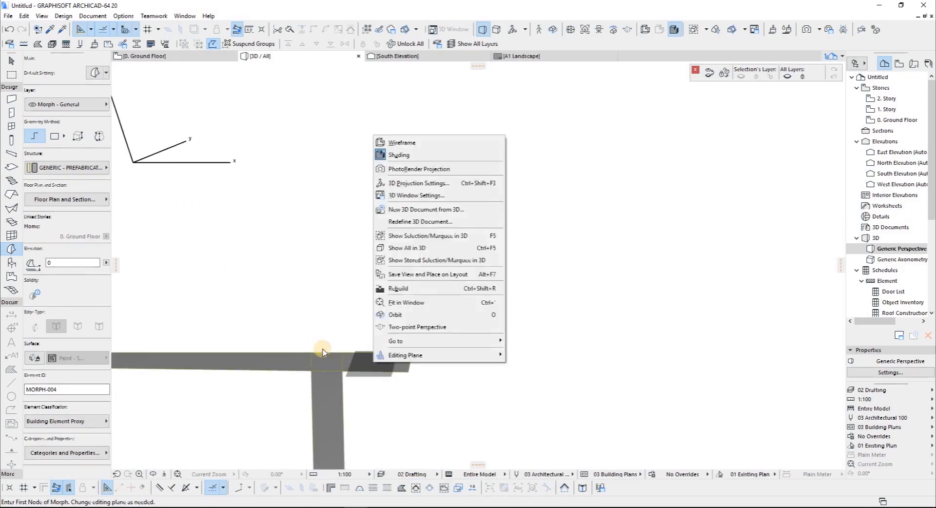
{"action": "key", "text": "Escape"}
{"action": "key", "text": "Escape"}
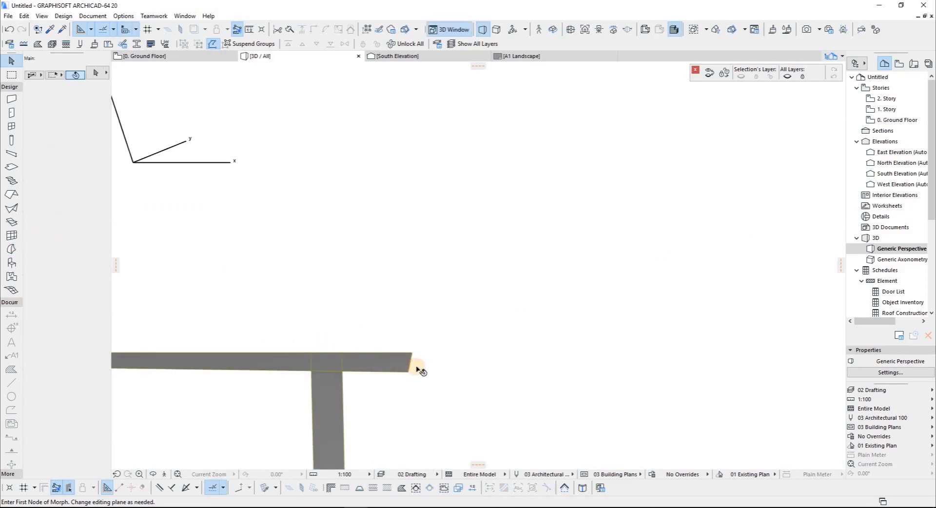
{"action": "left_click", "coordinate": [412, 365]}
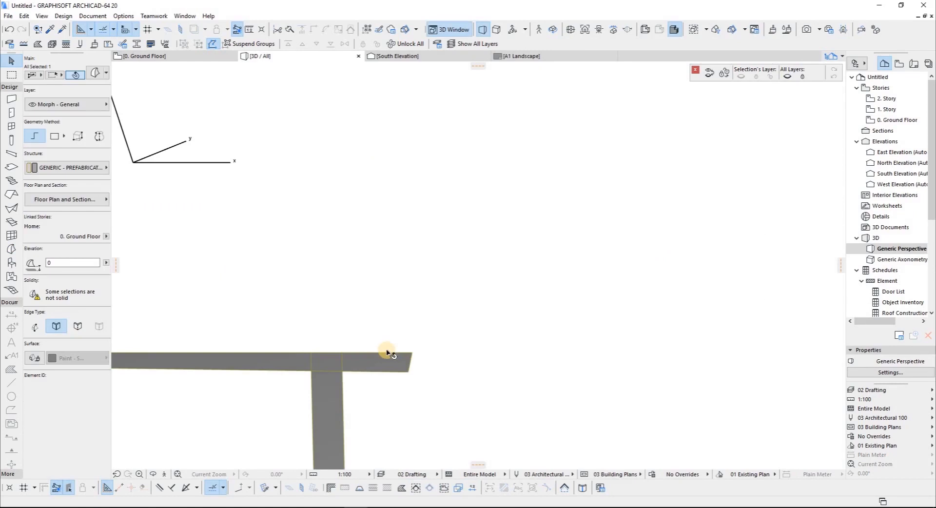
{"action": "left_click", "coordinate": [412, 353]}
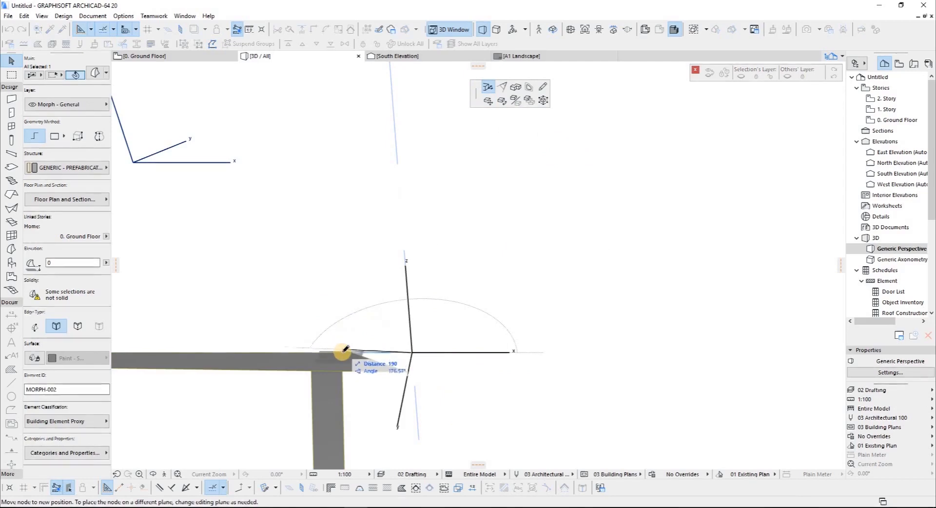
{"action": "left_click", "coordinate": [408, 372]}
{"action": "left_click", "coordinate": [349, 369]}
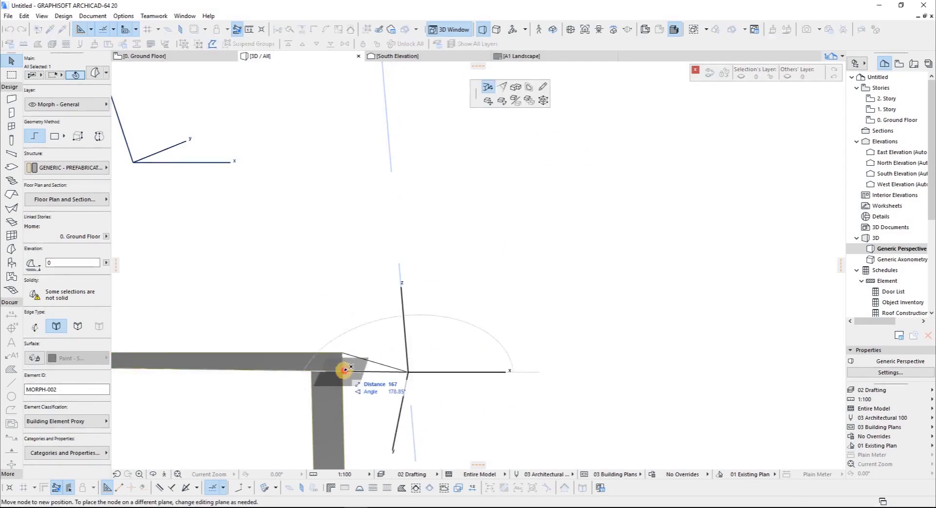
Trim the right leg by moving its two upper nodes down onto the underside of the top bar
{"action": "left_click", "coordinate": [347, 390]}
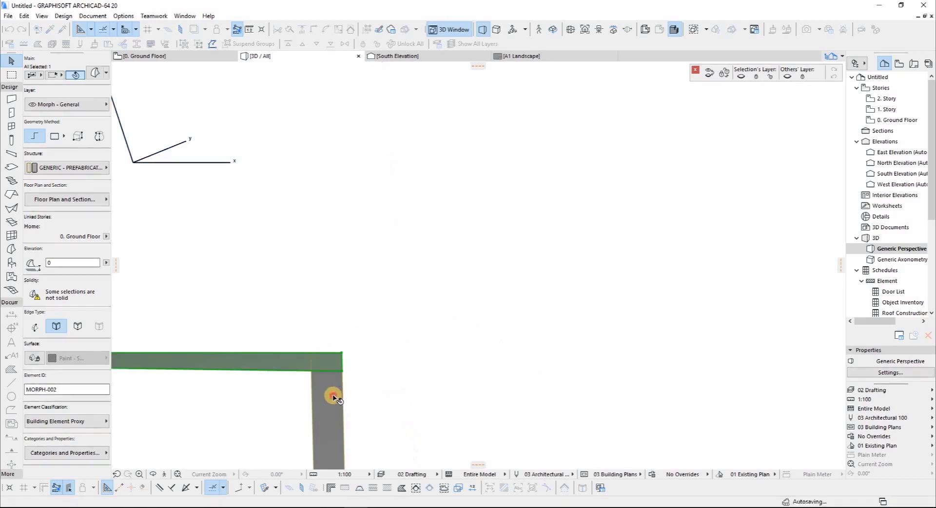
{"action": "left_click", "coordinate": [311, 361]}
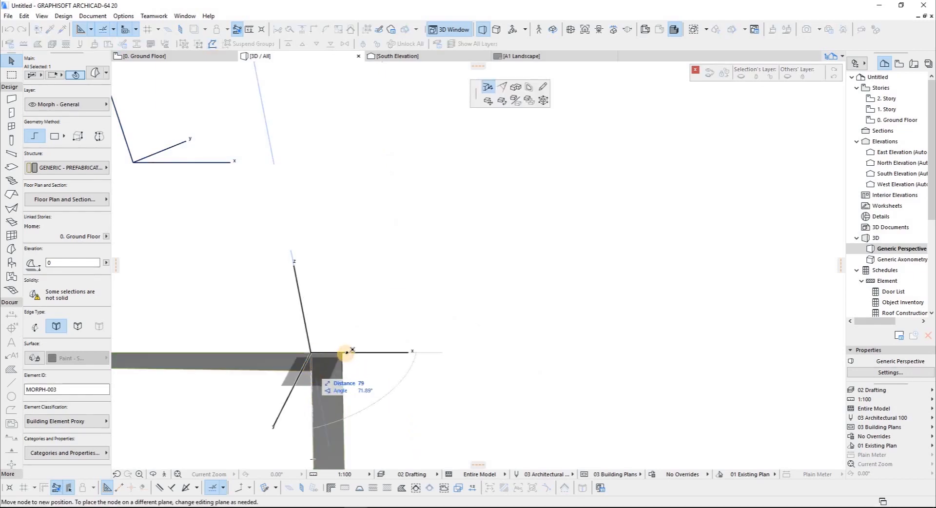
{"action": "left_click", "coordinate": [340, 357]}
{"action": "left_click", "coordinate": [342, 355]}
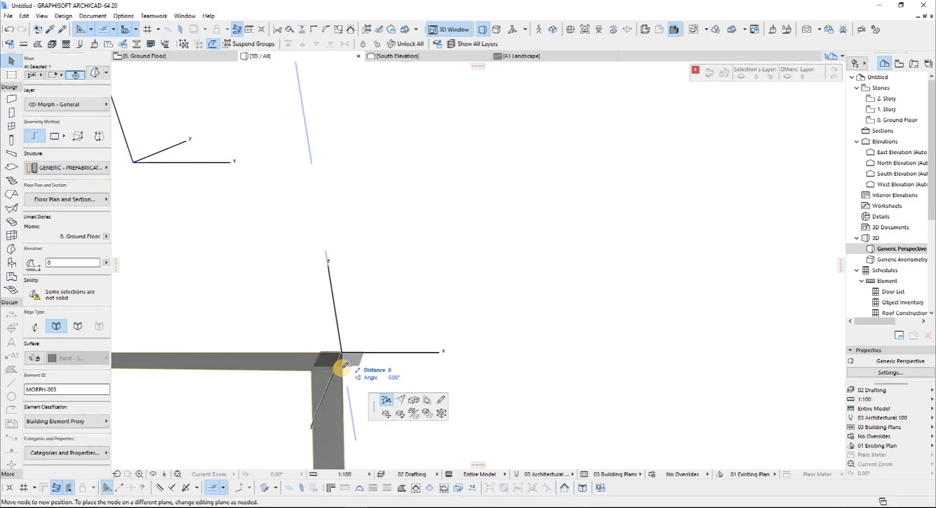
{"action": "key", "text": "Escape"}
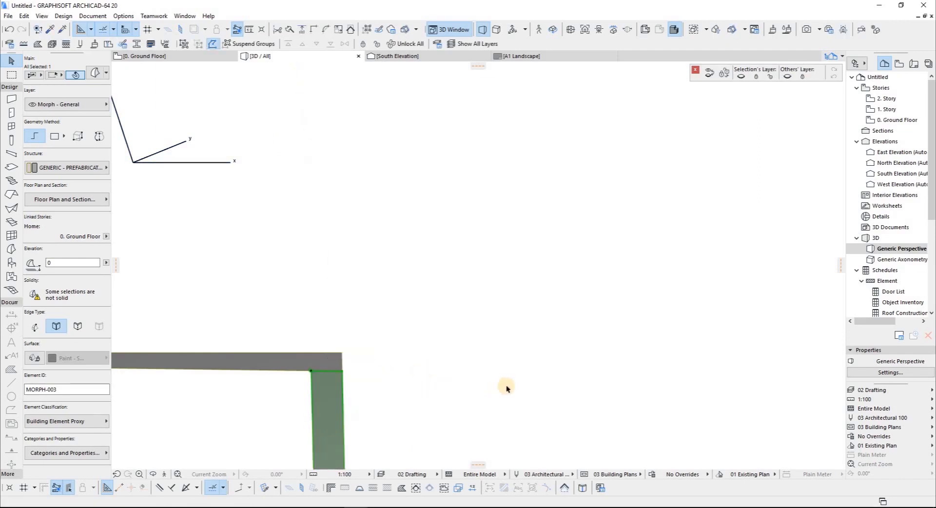
Trim the left leg by moving its two upper nodes down to meet the underside of the top bar
{"action": "scroll", "coordinate": [505, 385], "scroll_direction": "down", "scroll_amount": 5}
{"action": "scroll", "coordinate": [342, 383], "scroll_direction": "up", "scroll_amount": 2}
{"action": "scroll", "coordinate": [342, 383], "scroll_direction": "up", "scroll_amount": 4}
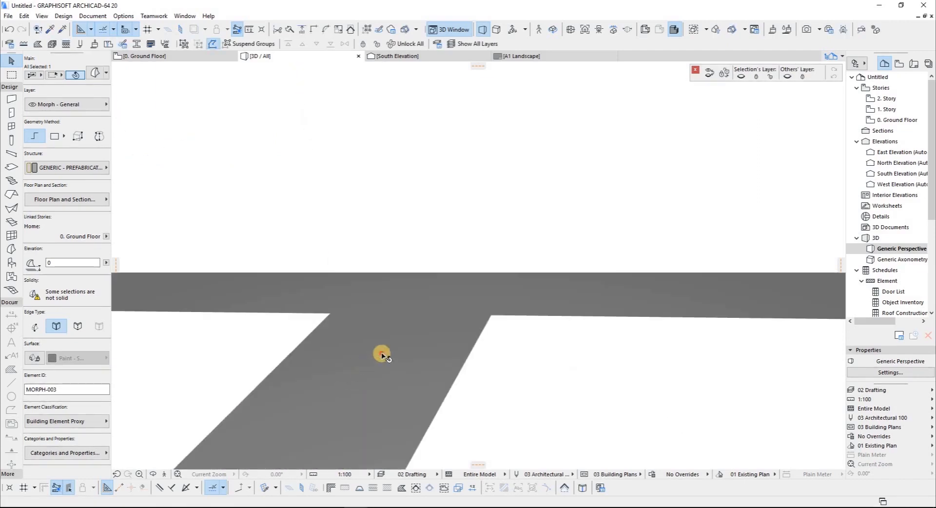
{"action": "left_click", "coordinate": [517, 274]}
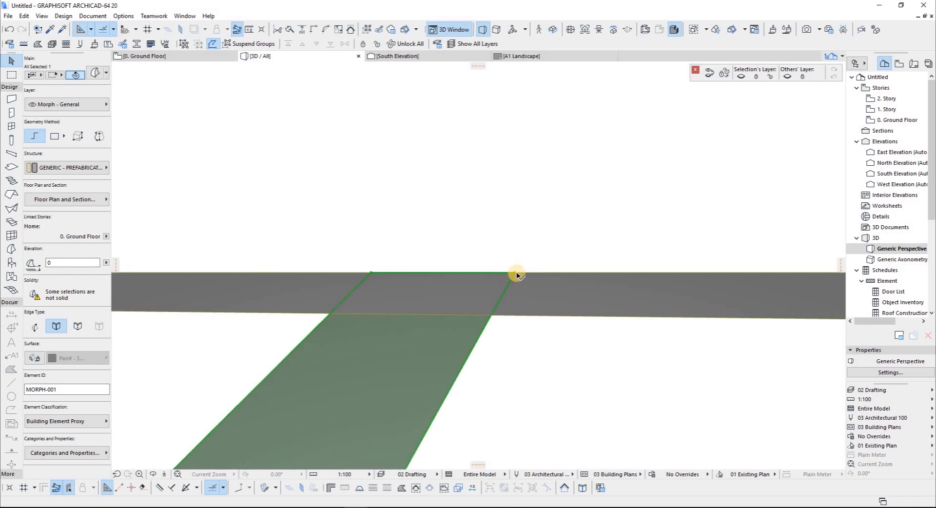
{"action": "left_click", "coordinate": [498, 293]}
{"action": "left_click", "coordinate": [372, 274]}
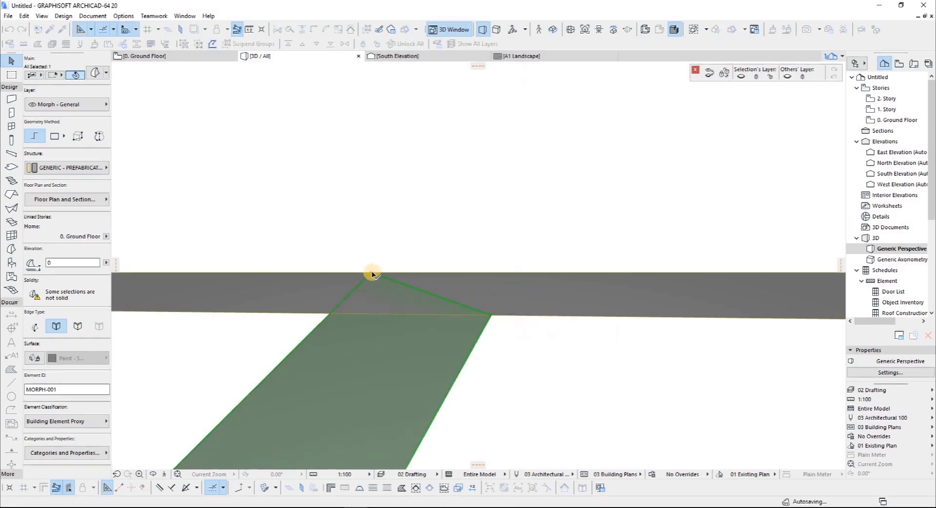
{"action": "left_click", "coordinate": [330, 311]}
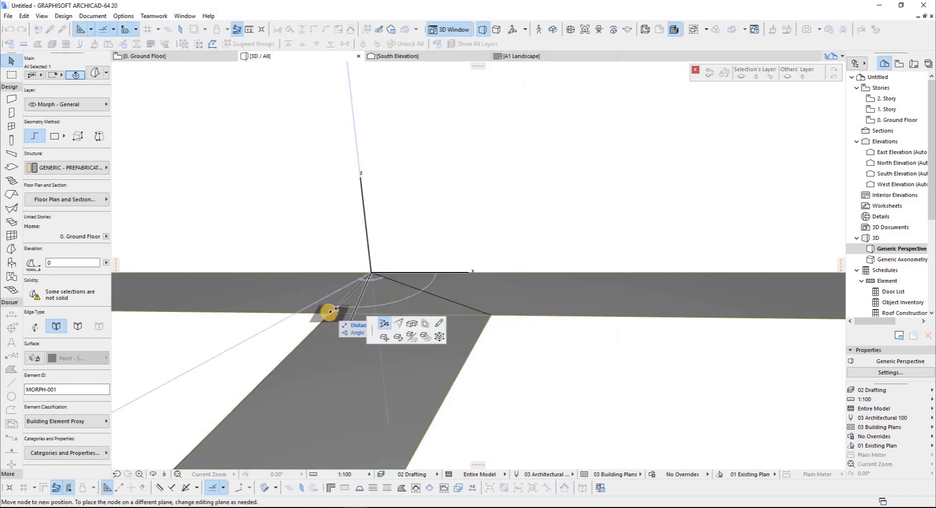
Extrude the left leg's face perpendicularly upward with Push/Pull to turn it into a solid
{"action": "left_click", "coordinate": [205, 333]}
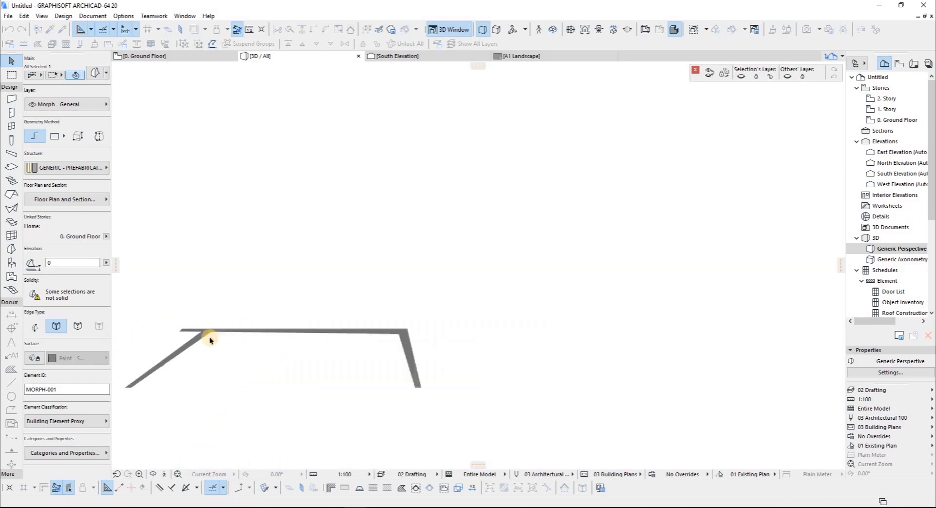
{"action": "scroll", "coordinate": [221, 332], "scroll_direction": "up", "scroll_amount": 3}
{"action": "left_click", "coordinate": [220, 333]}
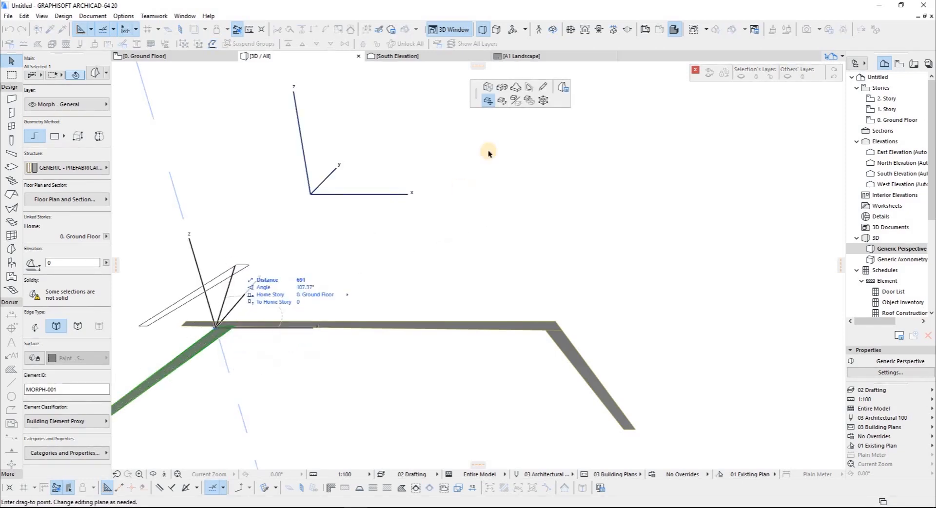
{"action": "left_click", "coordinate": [488, 88]}
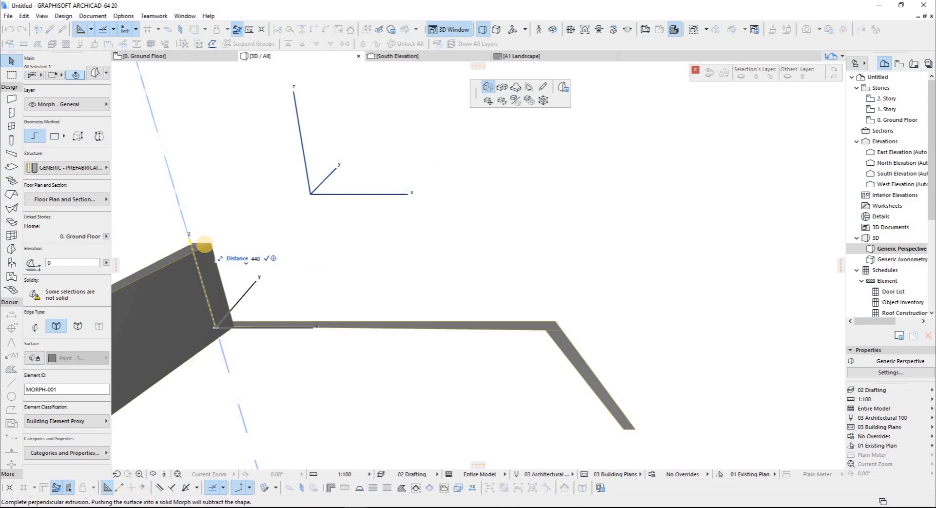
{"action": "left_click", "coordinate": [161, 197]}
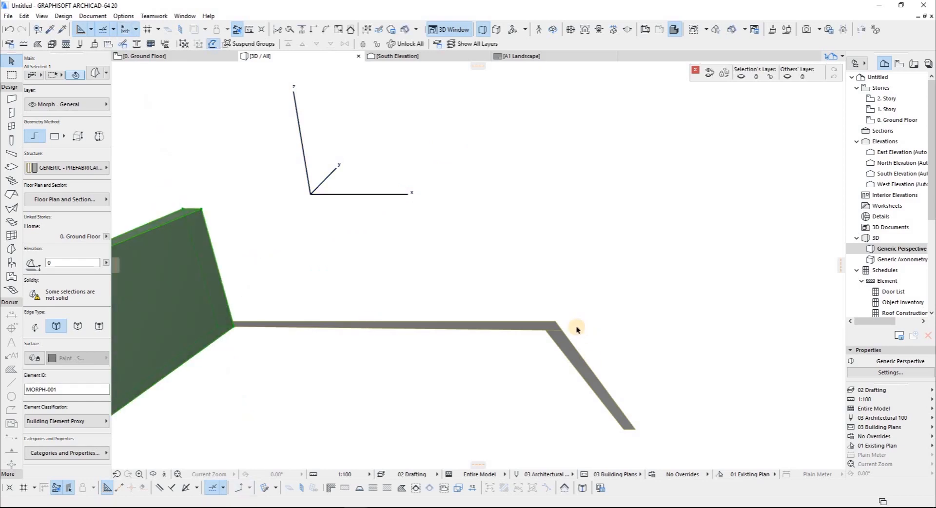
Extrude the top bar and the right leg upward to the left leg's height, using a distance of 600 for the right leg
{"action": "left_click", "coordinate": [550, 328]}
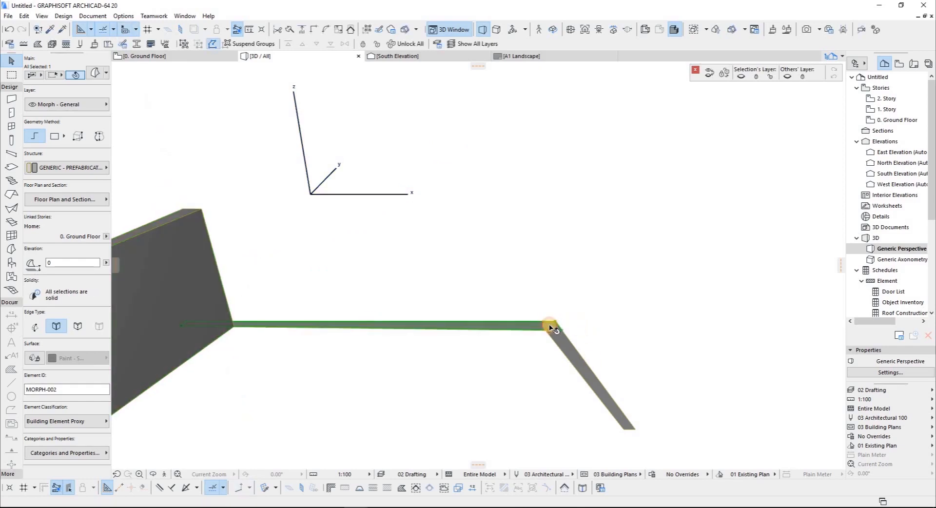
{"action": "left_click", "coordinate": [548, 314]}
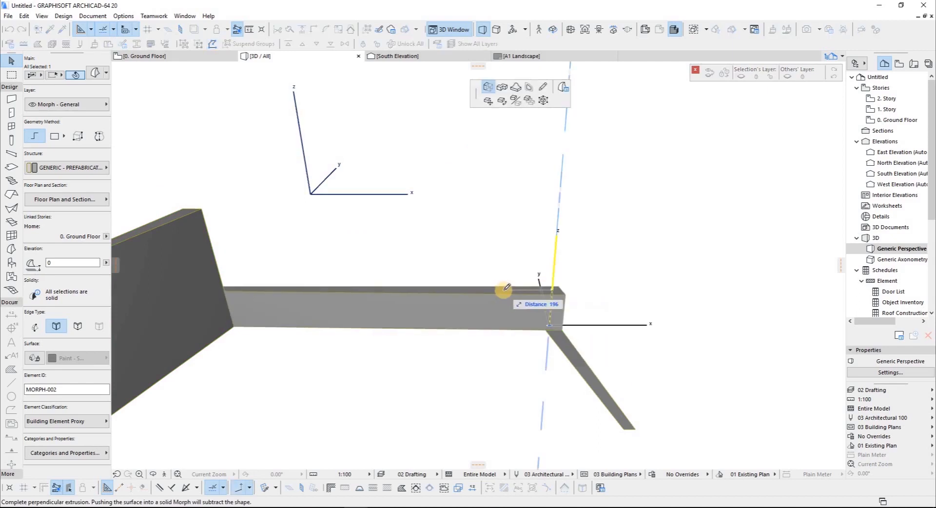
{"action": "left_click", "coordinate": [559, 238]}
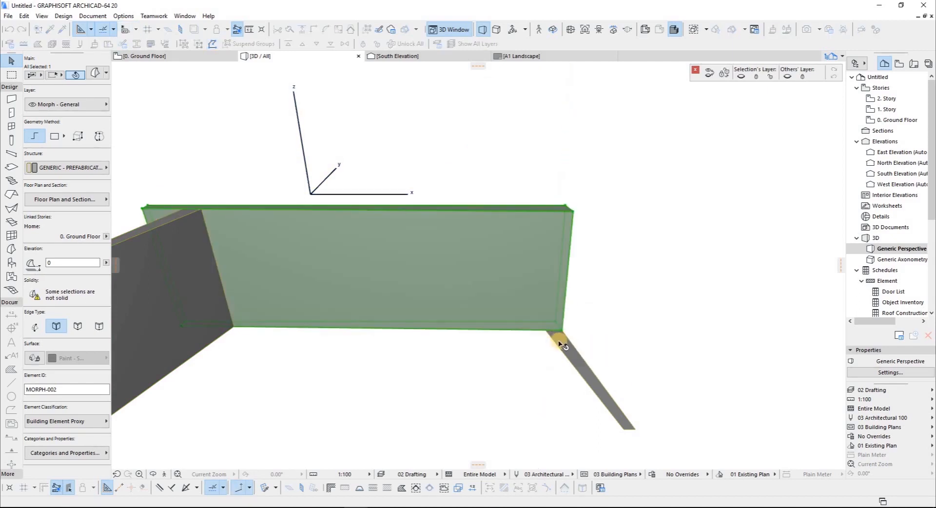
{"action": "left_click", "coordinate": [563, 345]}
{"action": "left_click", "coordinate": [561, 341]}
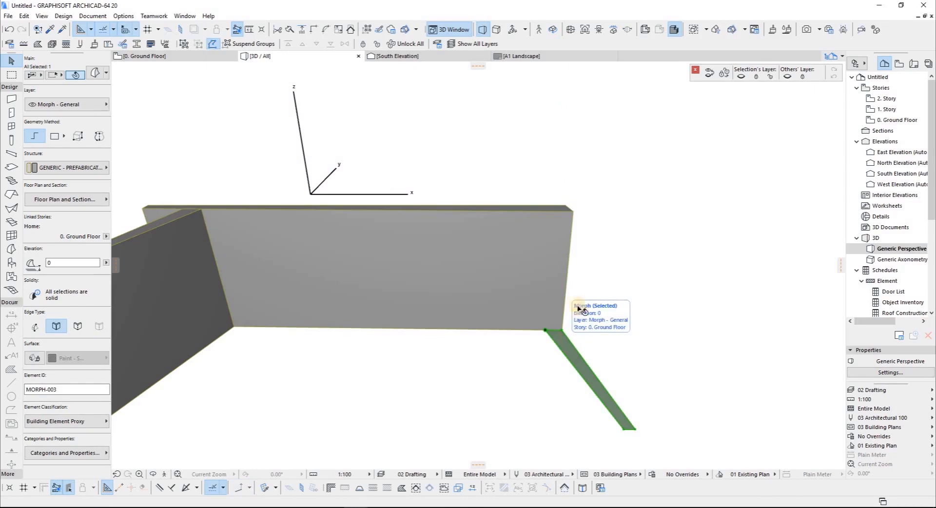
{"action": "type", "text": "600"}
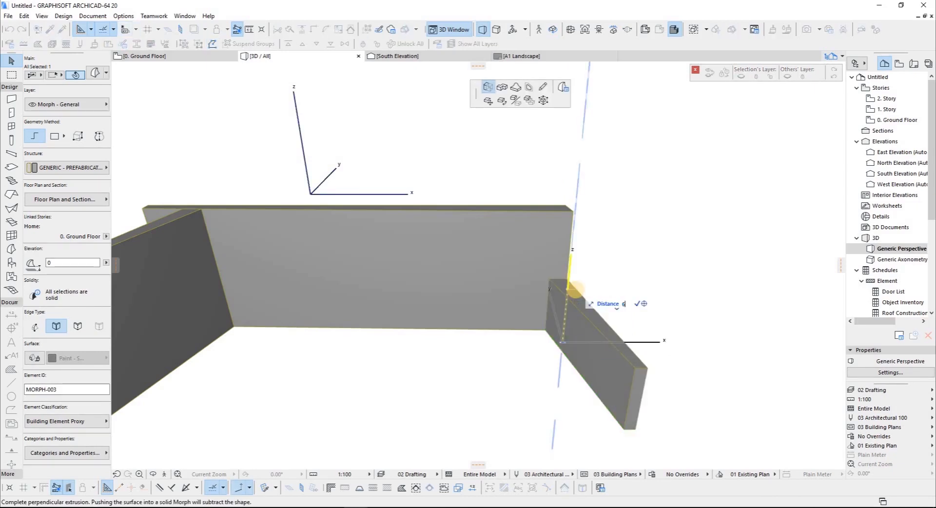
{"action": "key", "text": "Return"}
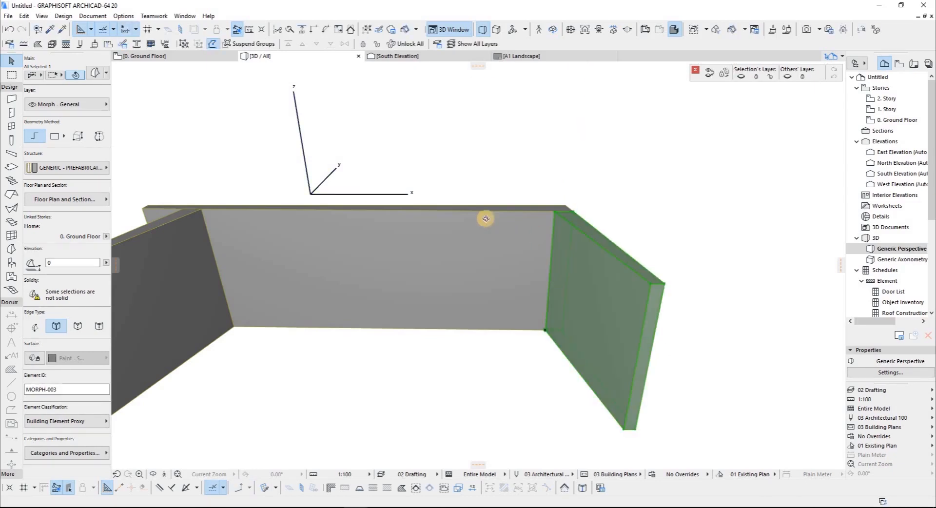
Select the top bar and both slanted legs of the frame together in the 3D view
{"action": "key", "text": "o"}
{"action": "left_click_drag", "start_coordinate": [445, 286], "coordinate": [397, 228]}
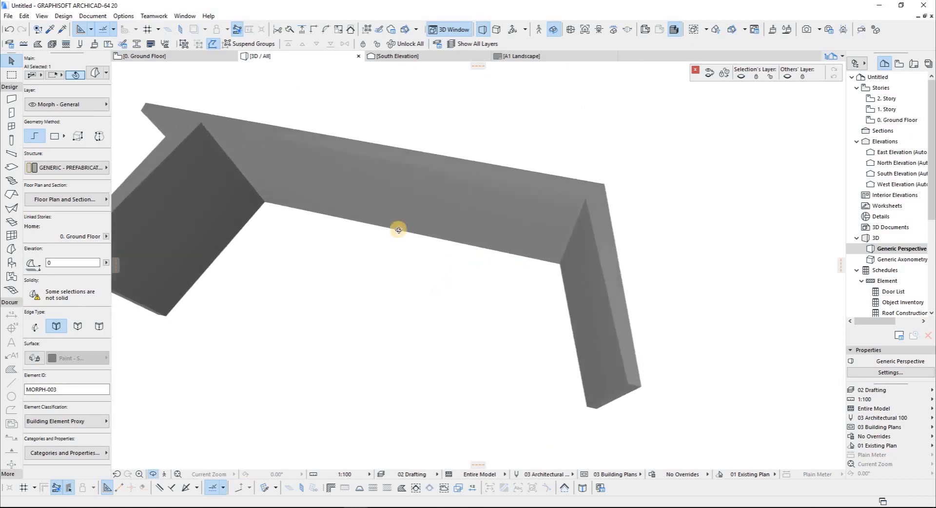
{"action": "scroll", "coordinate": [399, 230], "scroll_direction": "down", "scroll_amount": 4}
{"action": "left_click", "coordinate": [387, 239]}
{"action": "key", "text": "Escape"}
{"action": "left_click", "coordinate": [462, 239], "text": "shift"}
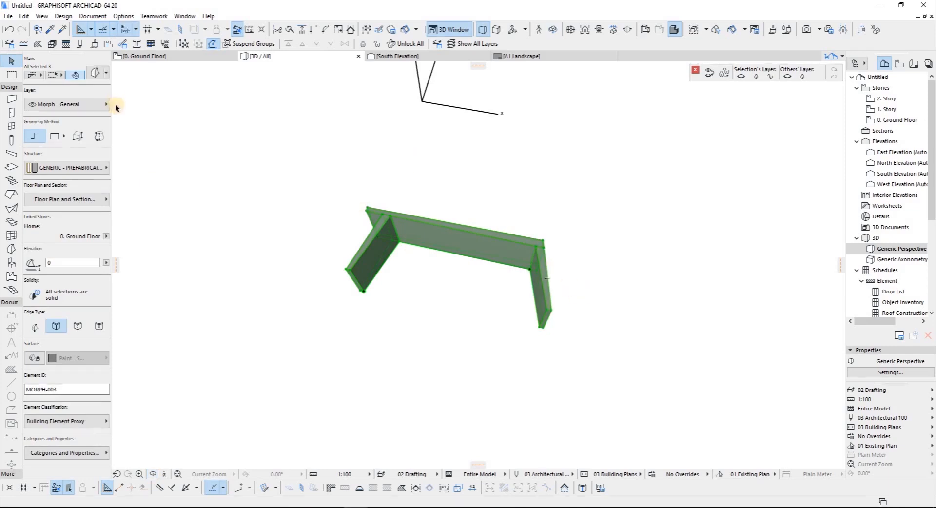
Try a Boolean Union on the three selected frame parts, and undo the operation
{"action": "right_click", "coordinate": [421, 233]}
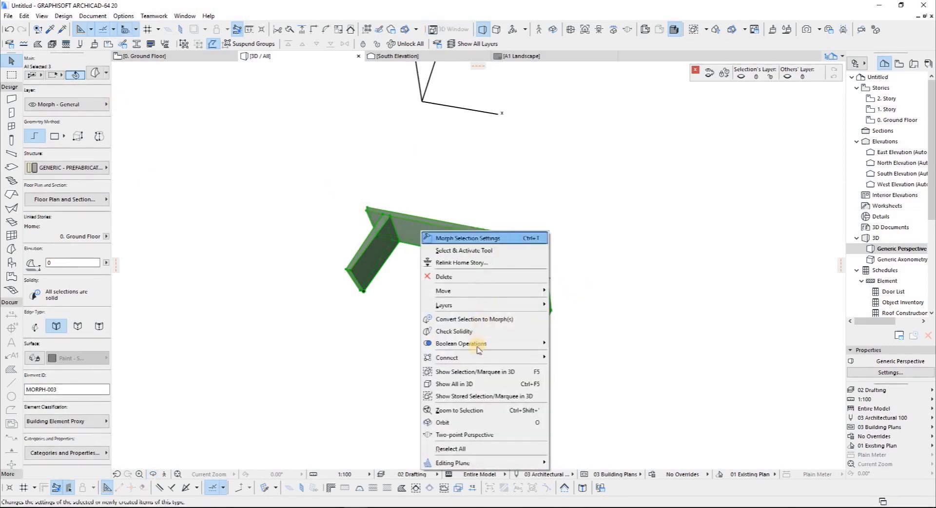
{"action": "mouse_move", "coordinate": [477, 346]}
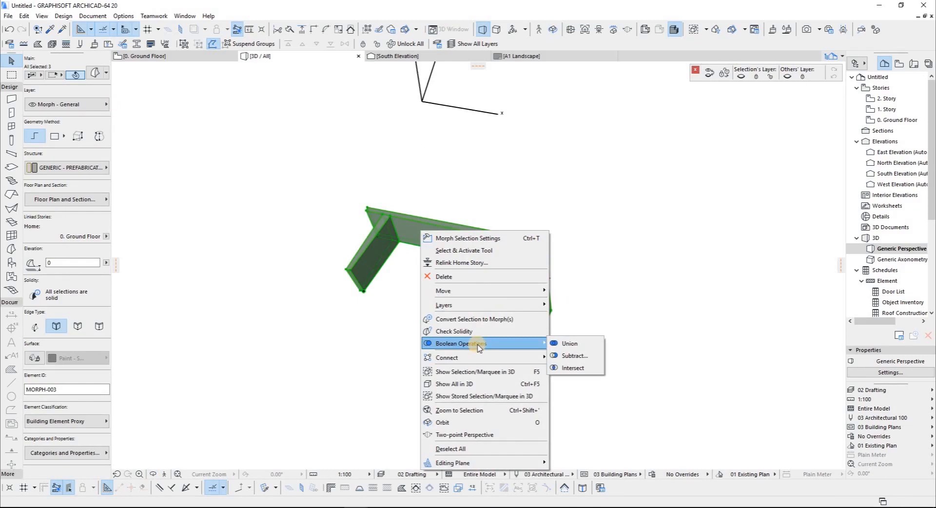
{"action": "left_click", "coordinate": [569, 344]}
{"action": "left_click", "coordinate": [519, 298]}
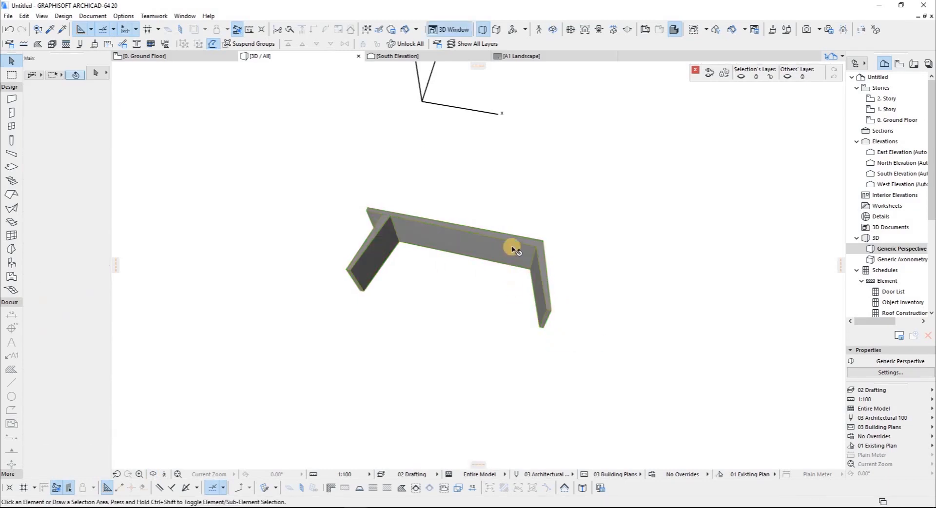
{"action": "right_click", "coordinate": [513, 247]}
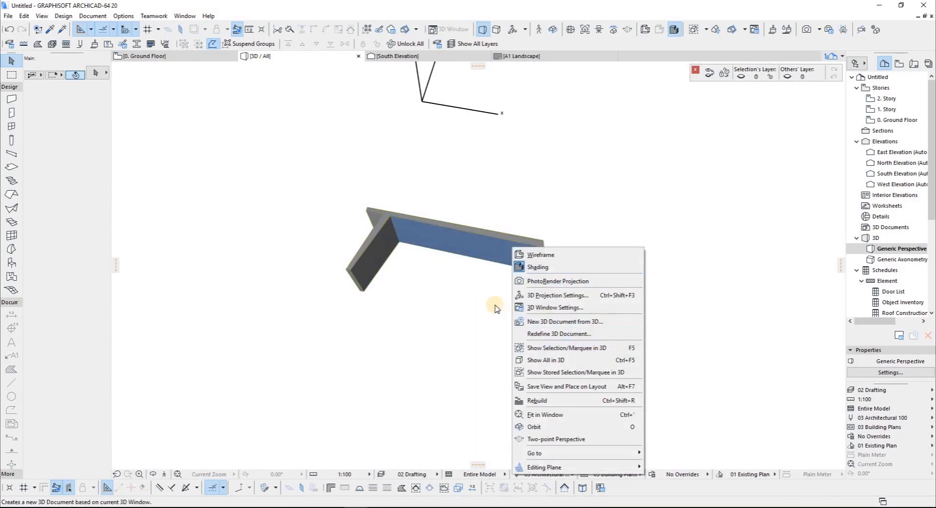
{"action": "key", "text": "Escape"}
{"action": "key", "text": "ctrl+z"}
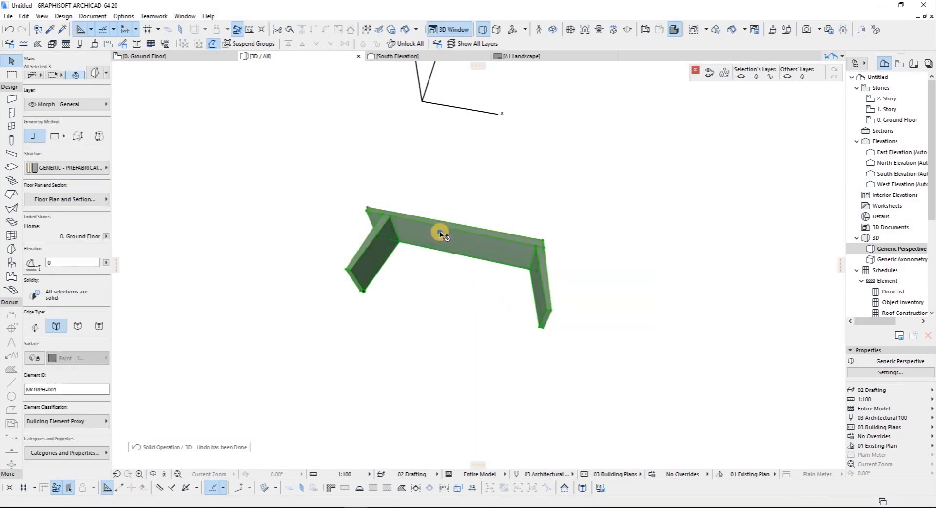
Unite the selected top bar and legs into a single morph with the Boolean Union operation
{"action": "right_click", "coordinate": [441, 235]}
{"action": "mouse_move", "coordinate": [497, 348]}
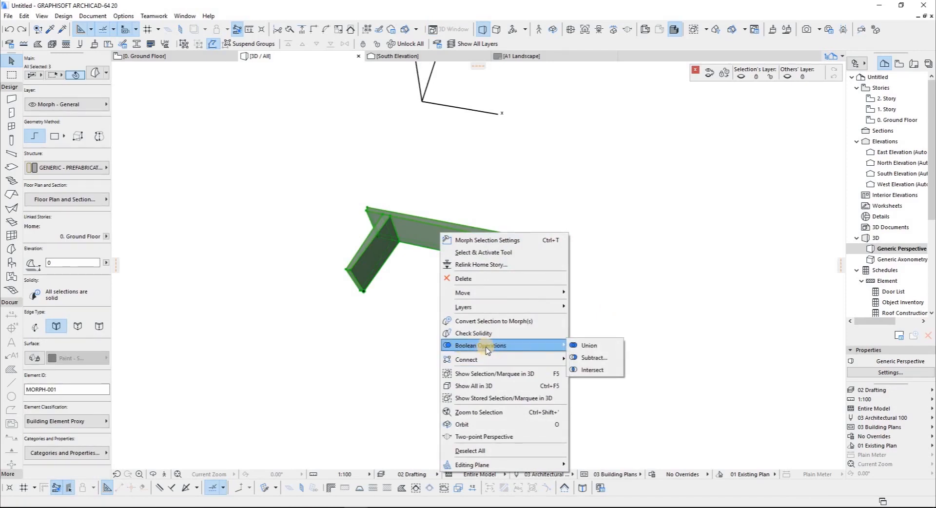
{"action": "left_click", "coordinate": [588, 347]}
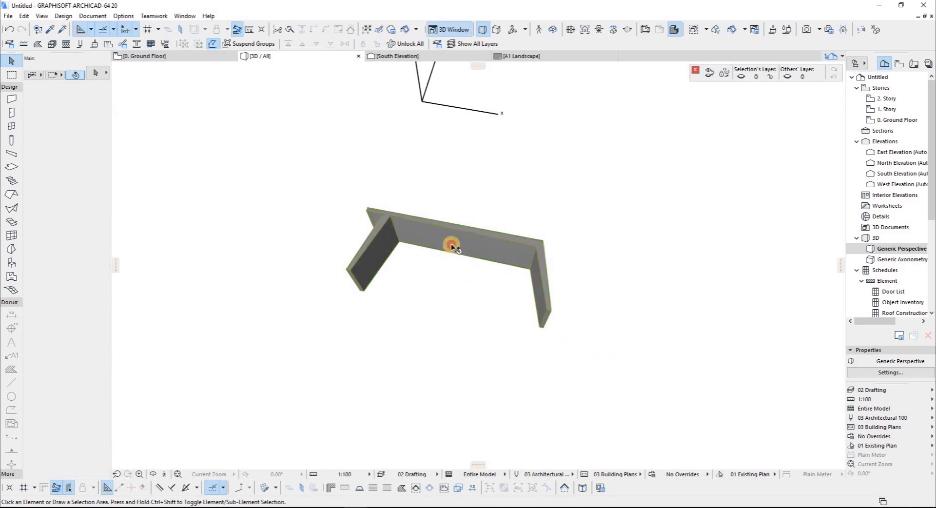
Rotate the united frame about the foot corner of its left leg in a vertical plane so it stands upright on its legs
{"action": "left_click", "coordinate": [369, 296]}
{"action": "scroll", "coordinate": [369, 298], "scroll_direction": "up", "scroll_amount": 6}
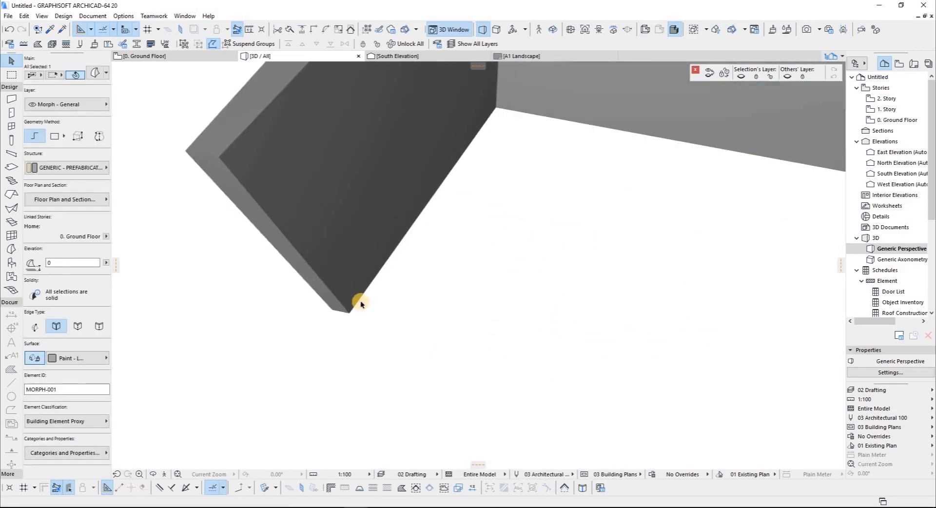
{"action": "key", "text": "ctrl+e"}
{"action": "left_click", "coordinate": [331, 309]}
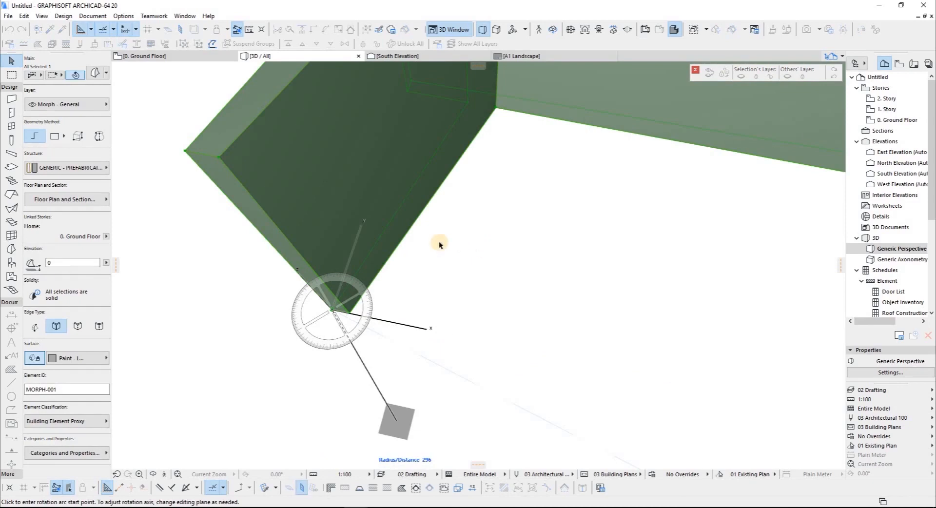
{"action": "left_click", "coordinate": [301, 488]}
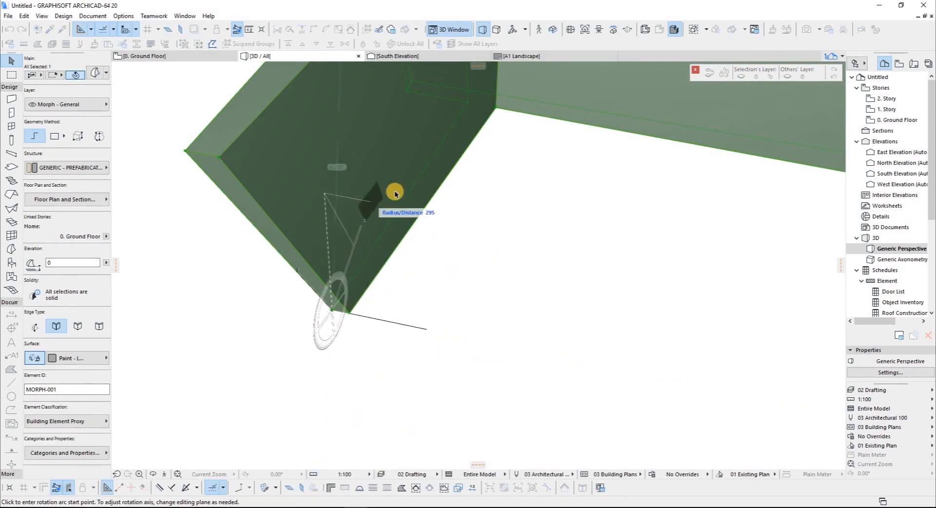
{"action": "scroll", "coordinate": [397, 217], "scroll_direction": "down", "scroll_amount": 5}
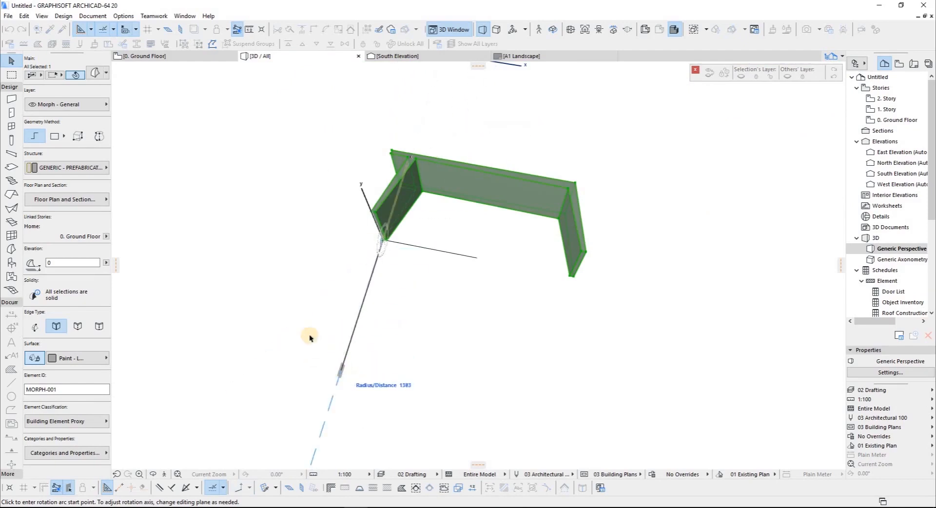
{"action": "middle_click_drag", "start_coordinate": [274, 245], "coordinate": [418, 151], "text": "shift"}
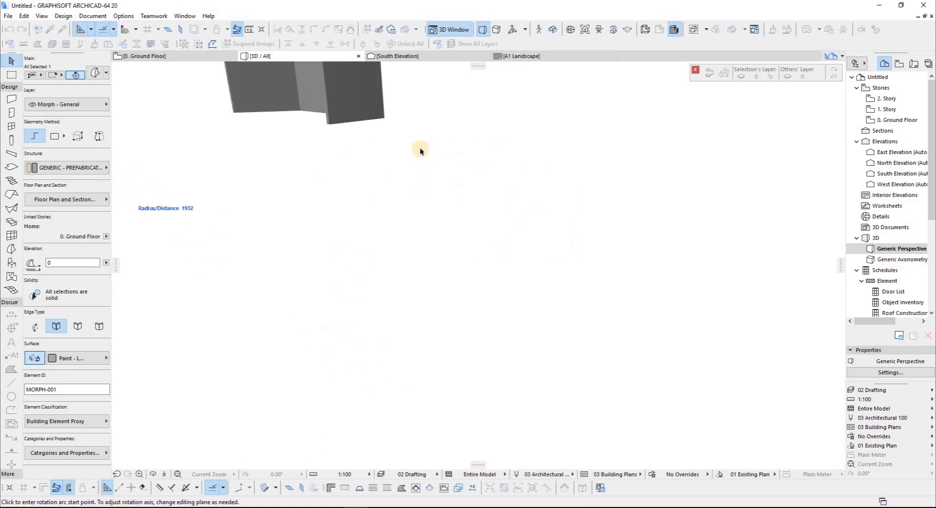
{"action": "left_click", "coordinate": [421, 103]}
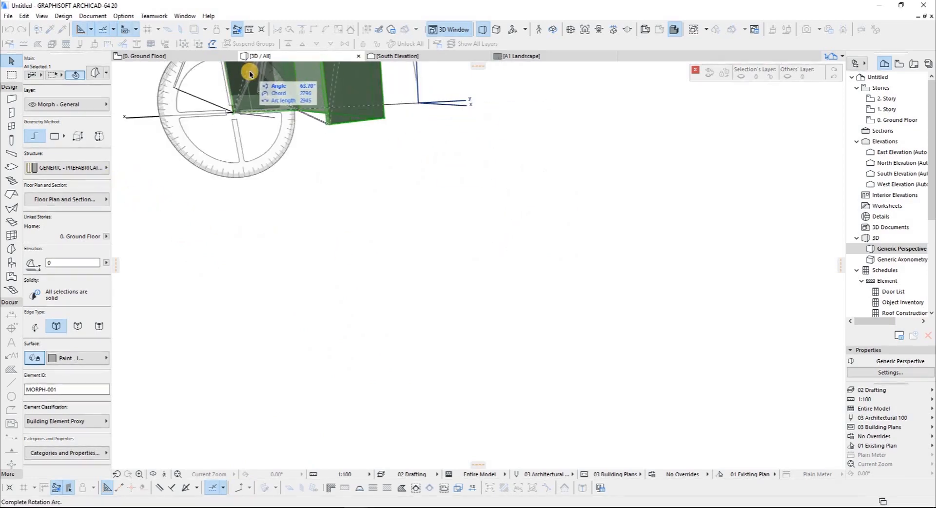
{"action": "left_click", "coordinate": [227, 64]}
{"action": "middle_click_drag", "start_coordinate": [262, 153], "coordinate": [441, 280], "text": "shift"}
{"action": "left_click", "coordinate": [454, 308]}
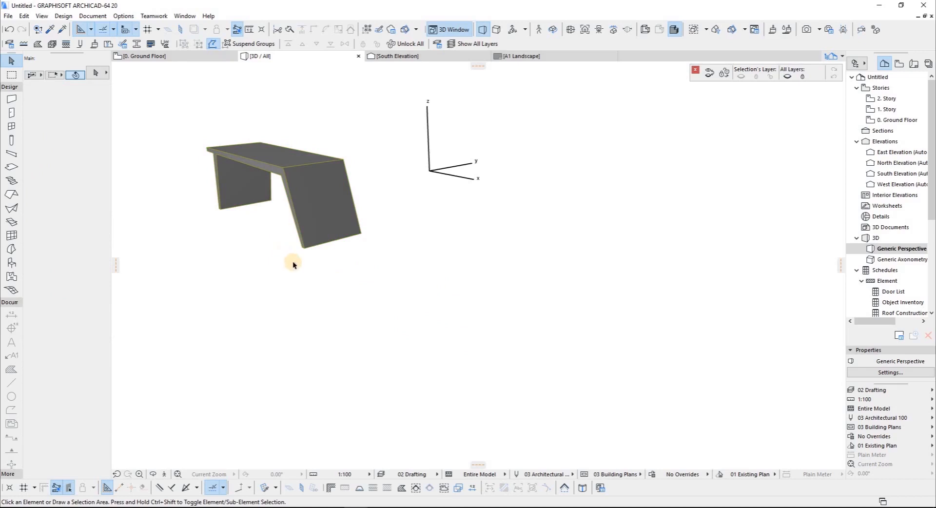
In the Ground Floor plan, move the upright frame away from the guide drawing to a spot just above the separate rectangular outline
{"action": "key", "text": "F2"}
{"action": "scroll", "coordinate": [430, 303], "scroll_direction": "down", "scroll_amount": 3}
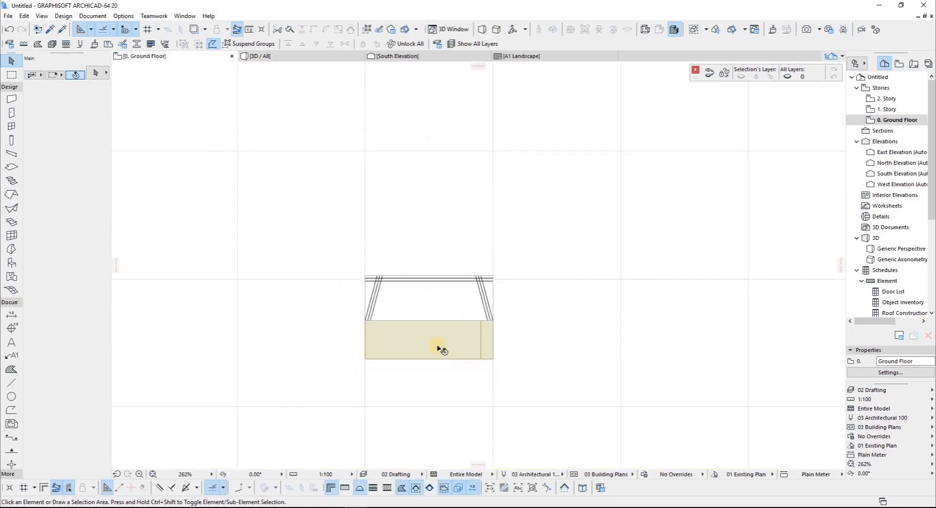
{"action": "left_click", "coordinate": [494, 322]}
{"action": "left_click_drag", "start_coordinate": [493, 321], "coordinate": [490, 170]}
{"action": "left_click", "coordinate": [399, 221]}
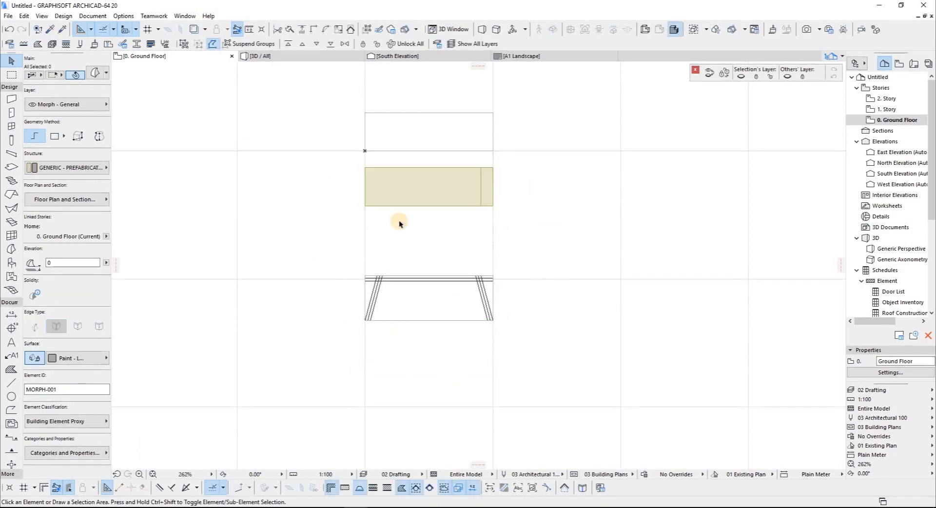
{"action": "left_click", "coordinate": [496, 208]}
{"action": "left_click_drag", "start_coordinate": [493, 206], "coordinate": [493, 96]}
{"action": "left_click", "coordinate": [564, 192]}
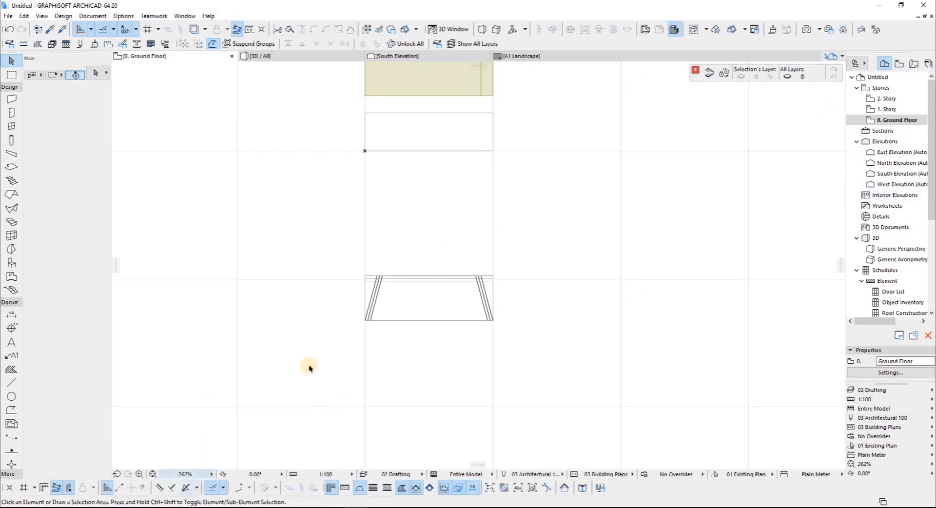
Open the West Elevation from its marker, examine the curved truss and circle-perforated profile drawings, and return to the Ground Floor plan
{"action": "scroll", "coordinate": [312, 354], "scroll_direction": "down", "scroll_amount": 5}
{"action": "left_click", "coordinate": [220, 299]}
{"action": "right_click", "coordinate": [247, 317]}
{"action": "left_click", "coordinate": [248, 66]}
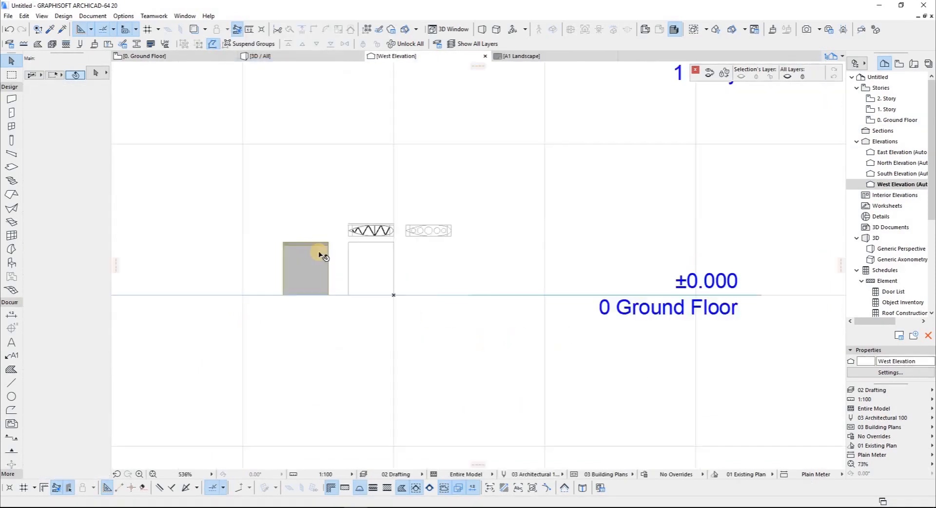
{"action": "scroll", "coordinate": [247, 259], "scroll_direction": "up", "scroll_amount": 2}
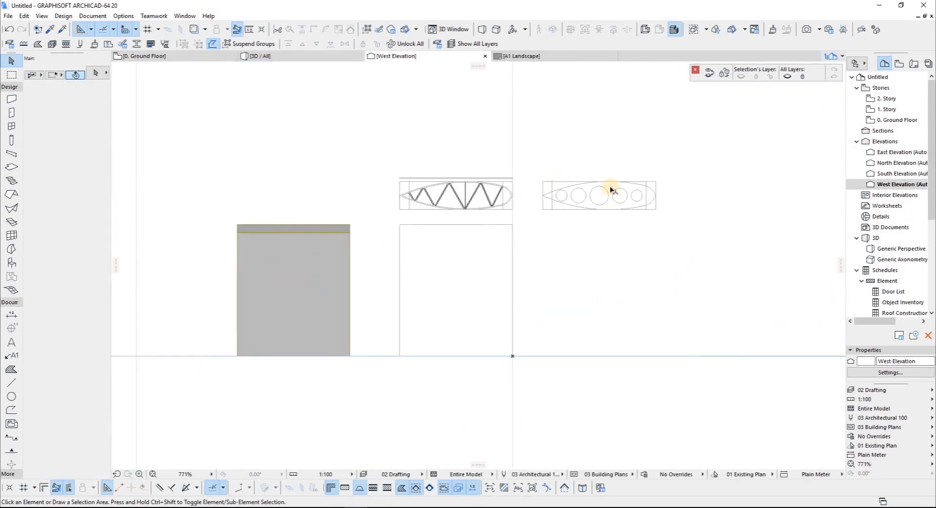
{"action": "scroll", "coordinate": [611, 190], "scroll_direction": "up", "scroll_amount": 4}
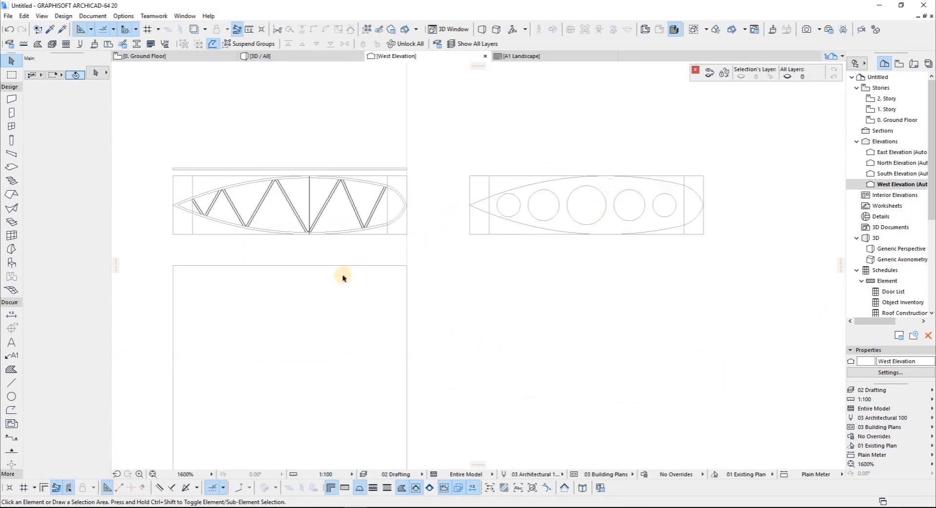
{"action": "scroll", "coordinate": [343, 276], "scroll_direction": "down", "scroll_amount": 4}
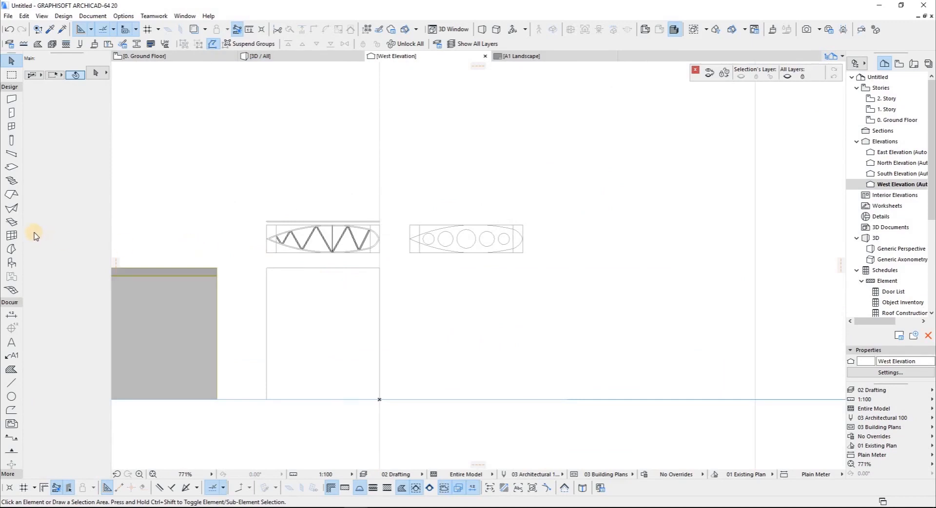
{"action": "key", "text": "F2"}
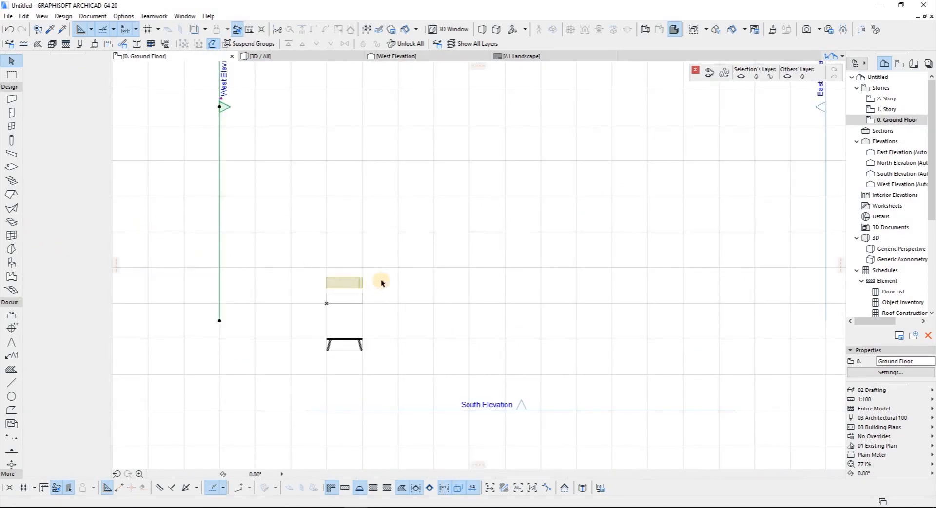
{"action": "left_click", "coordinate": [291, 285]}
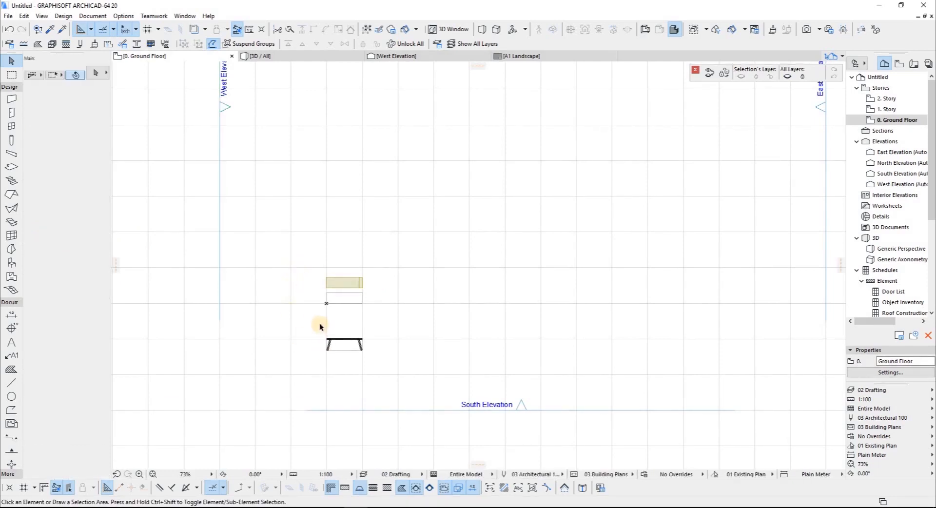
Set the Shell tool to a basic Reinforced Concrete structure with a thickness of 5 and an elevation of 780
{"action": "scroll", "coordinate": [330, 251], "scroll_direction": "up", "scroll_amount": 10}
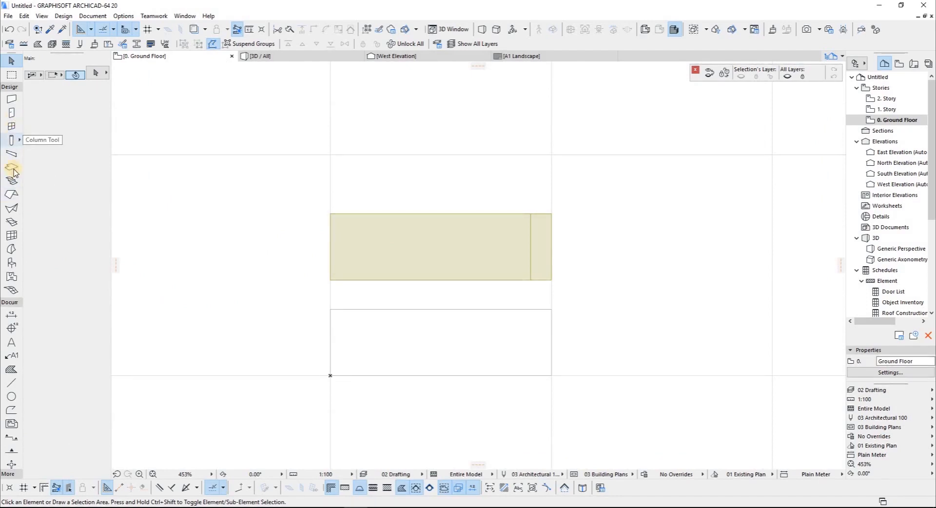
{"action": "left_click", "coordinate": [11, 208]}
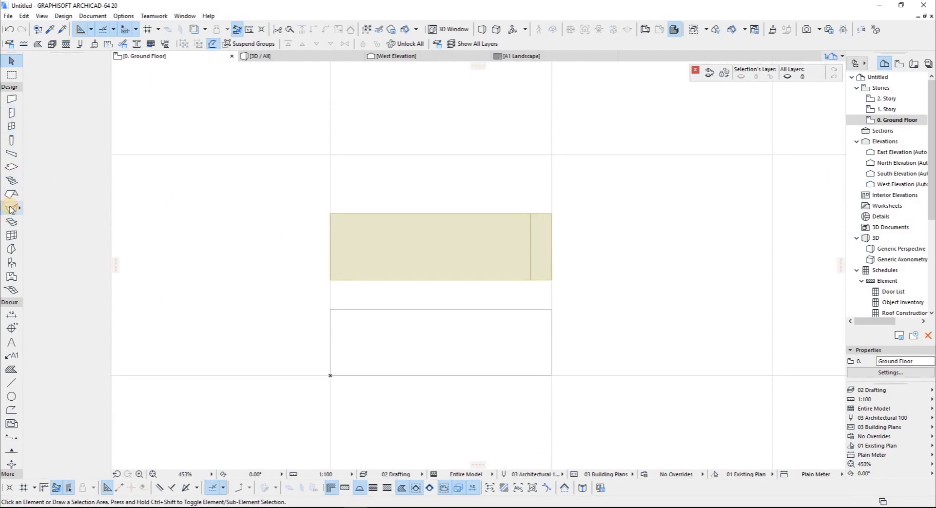
{"action": "left_click", "coordinate": [38, 200]}
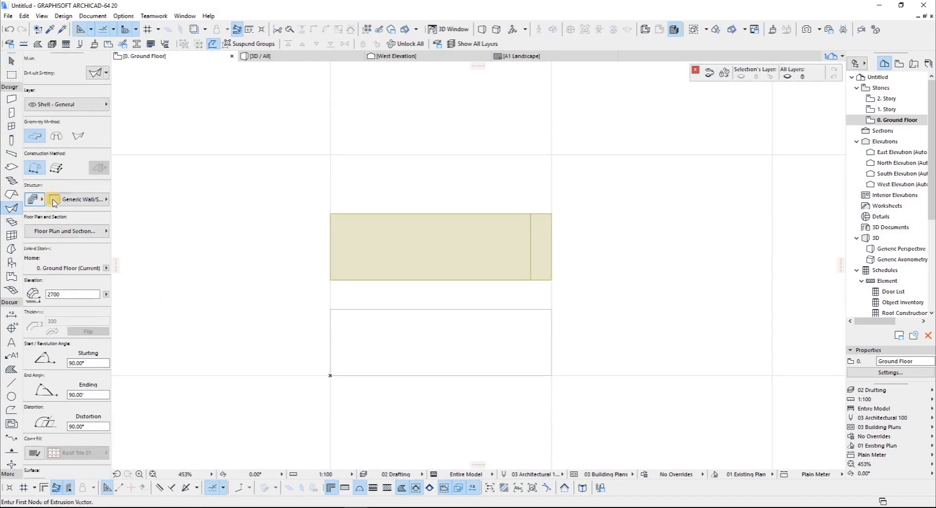
{"action": "left_click", "coordinate": [54, 199]}
{"action": "left_click", "coordinate": [61, 321]}
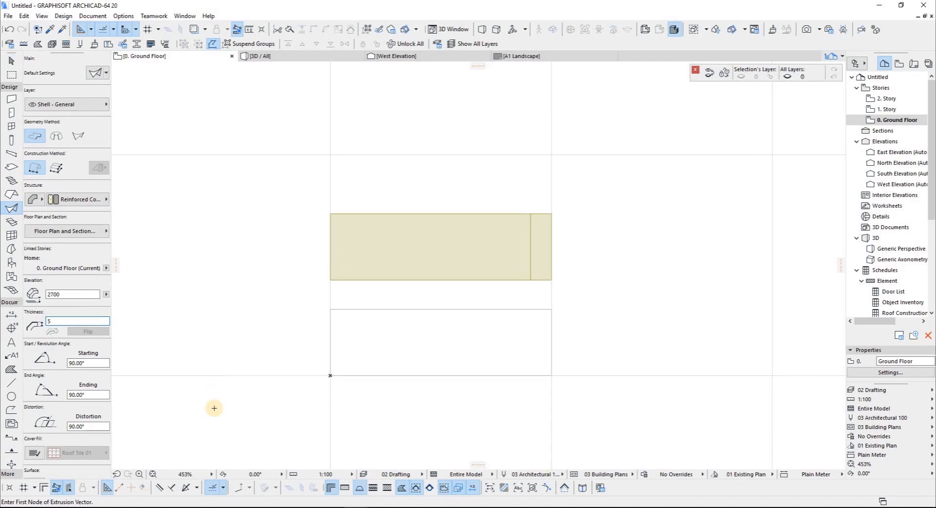
{"action": "left_click", "coordinate": [74, 295]}
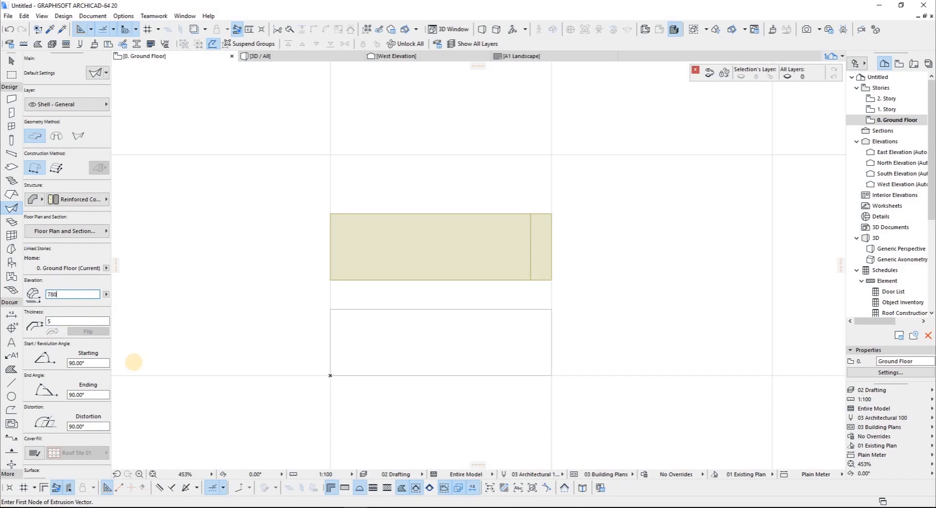
{"action": "left_click", "coordinate": [331, 375]}
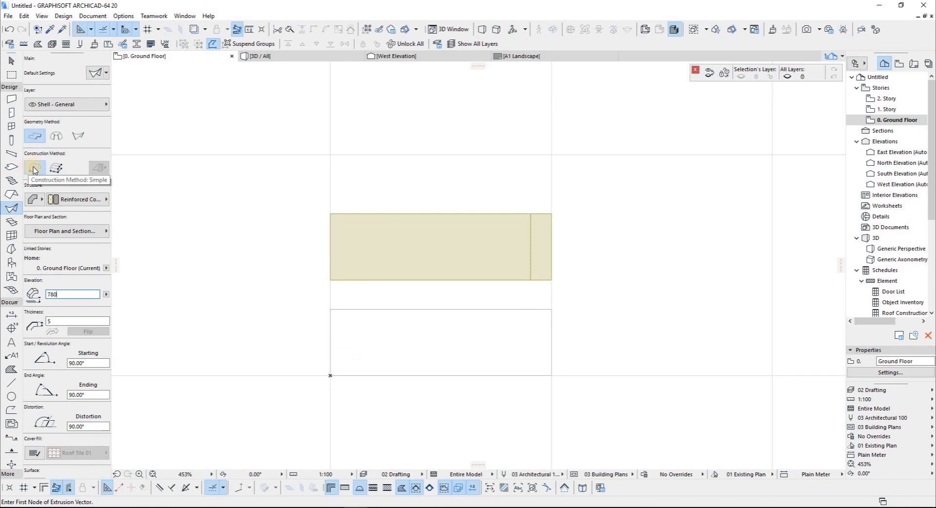
Create an extruded shell with the detailed construction method, drawing its profile up the rectangle's left edge and entering the extrusion length
{"action": "left_click", "coordinate": [55, 168]}
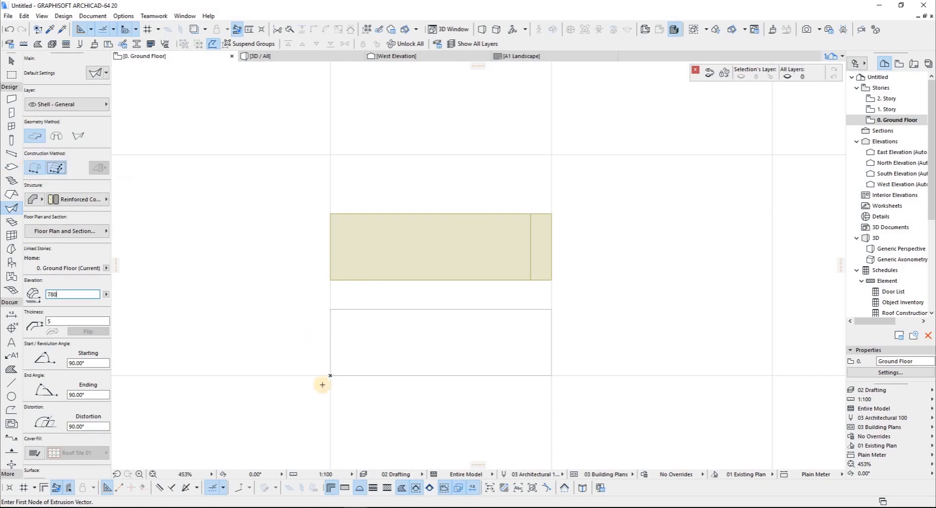
{"action": "left_click", "coordinate": [331, 375]}
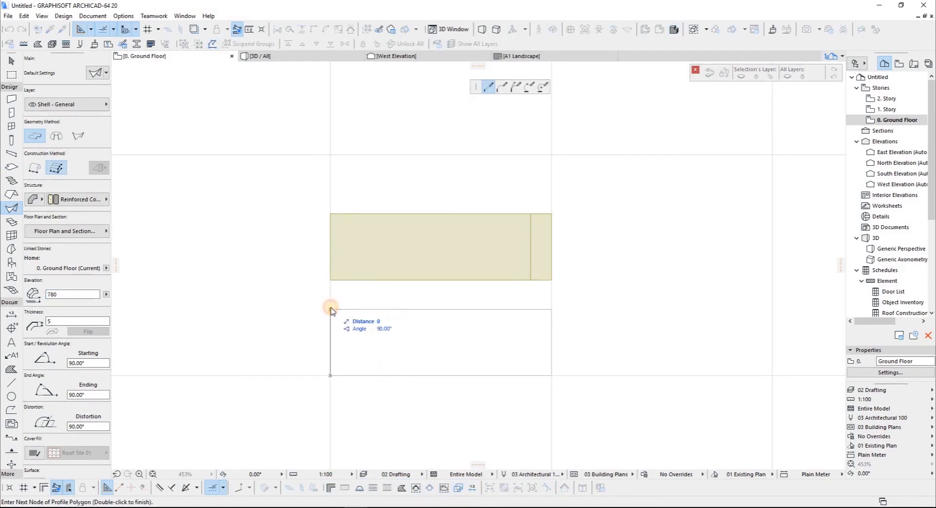
{"action": "double_click", "coordinate": [331, 309]}
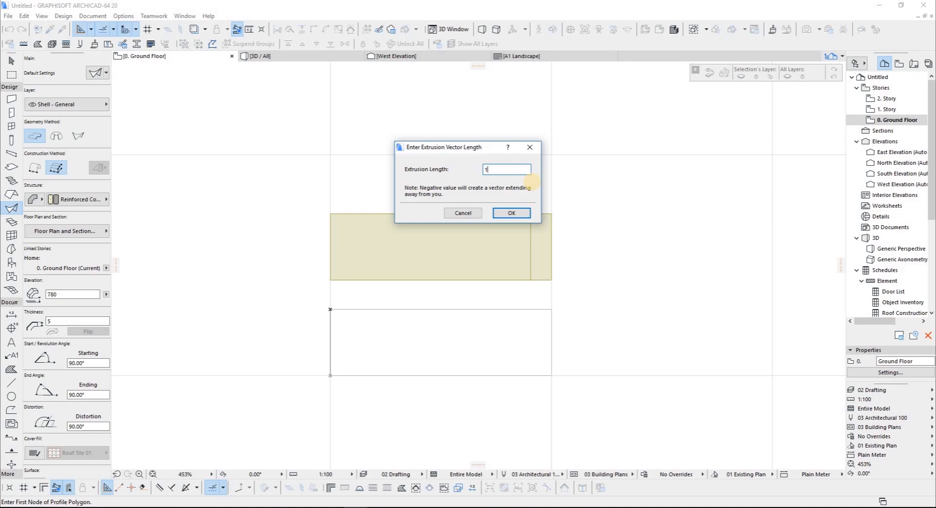
{"action": "key", "text": "Return"}
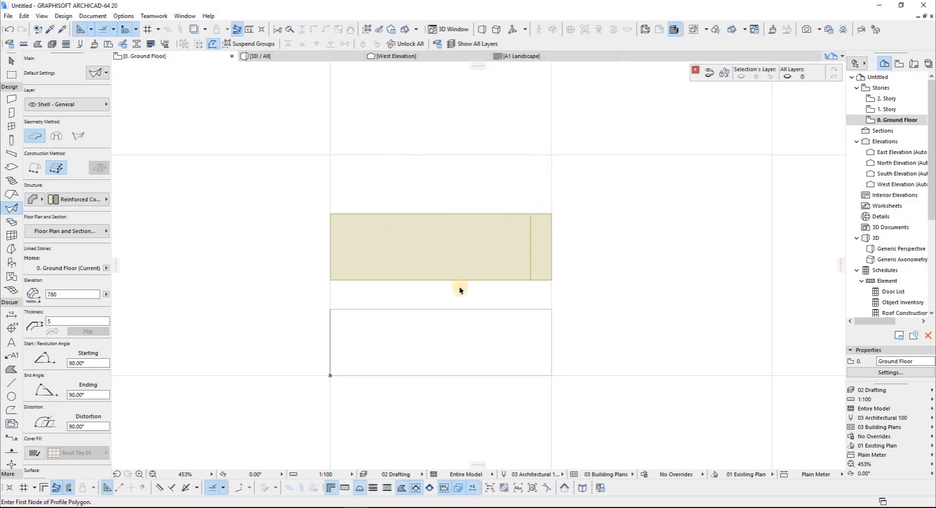
Drag a copy of the thin shell on the rectangle's left edge straight down to a spot below the rectangle
{"action": "scroll", "coordinate": [362, 302], "scroll_direction": "up", "scroll_amount": 15}
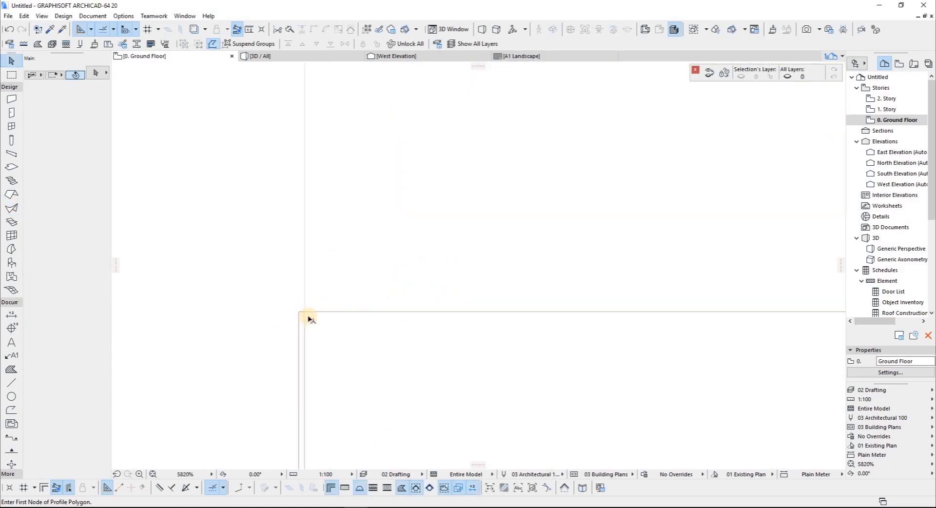
{"action": "left_click", "coordinate": [260, 318]}
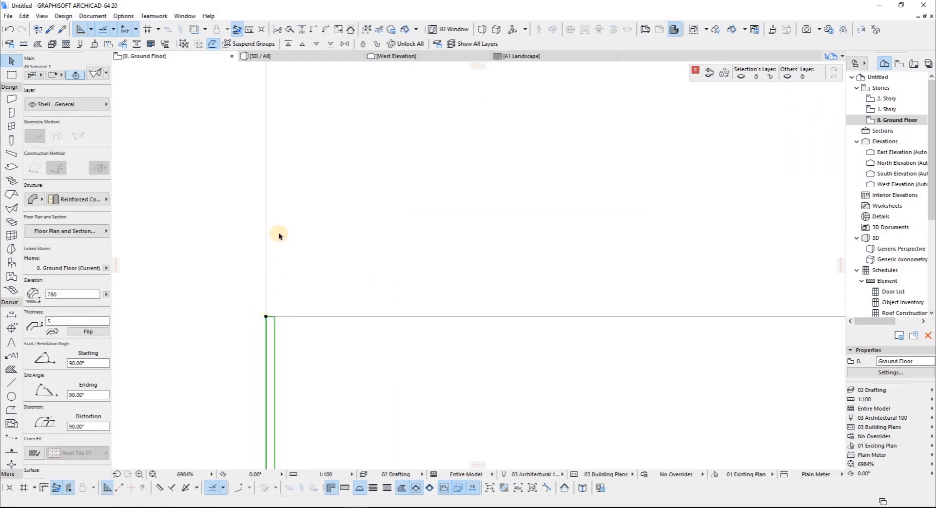
{"action": "scroll", "coordinate": [277, 238], "scroll_direction": "down", "scroll_amount": 7}
{"action": "key", "text": "ctrl+d"}
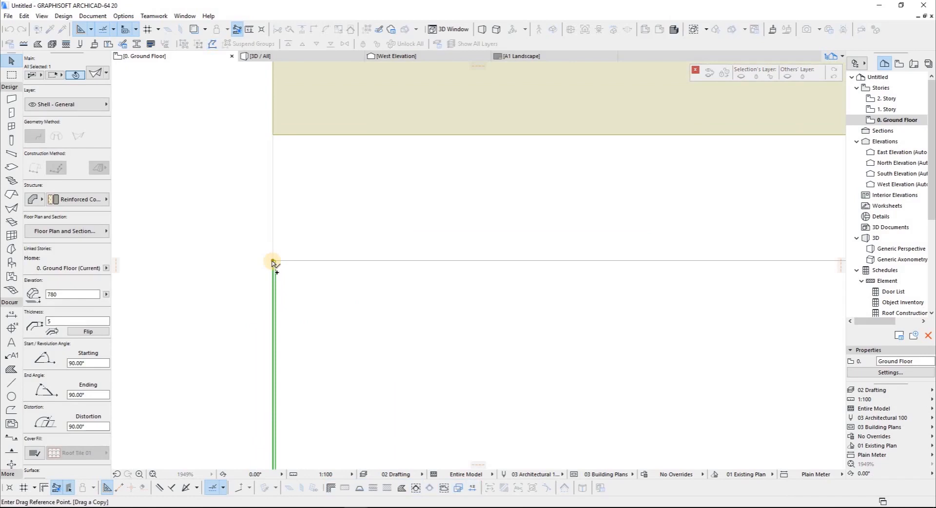
{"action": "left_click", "coordinate": [278, 213]}
{"action": "scroll", "coordinate": [278, 209], "scroll_direction": "down", "scroll_amount": 10}
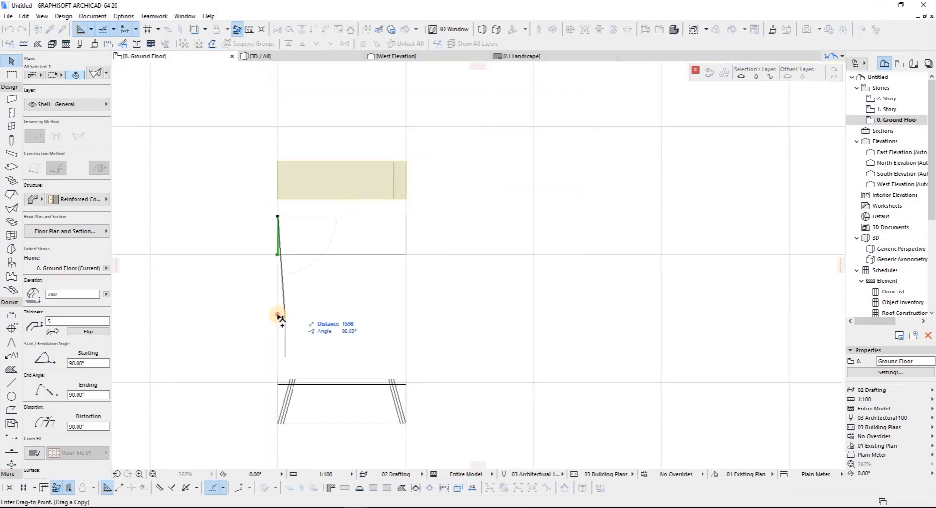
{"action": "left_click", "coordinate": [294, 302]}
{"action": "scroll", "coordinate": [293, 297], "scroll_direction": "up", "scroll_amount": 5}
{"action": "left_click", "coordinate": [262, 68]}
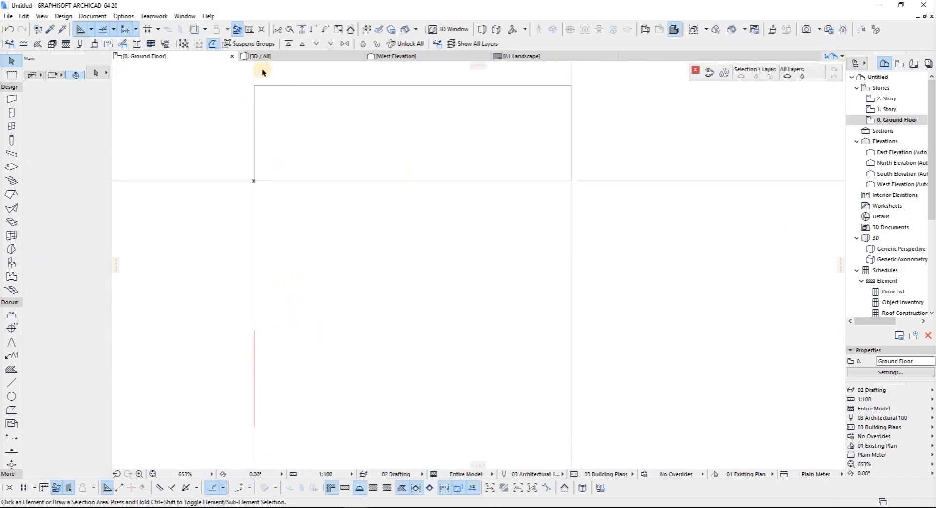
In the West Elevation, send the shell covering the truss drawing to the back of the display order
{"action": "left_click", "coordinate": [390, 62]}
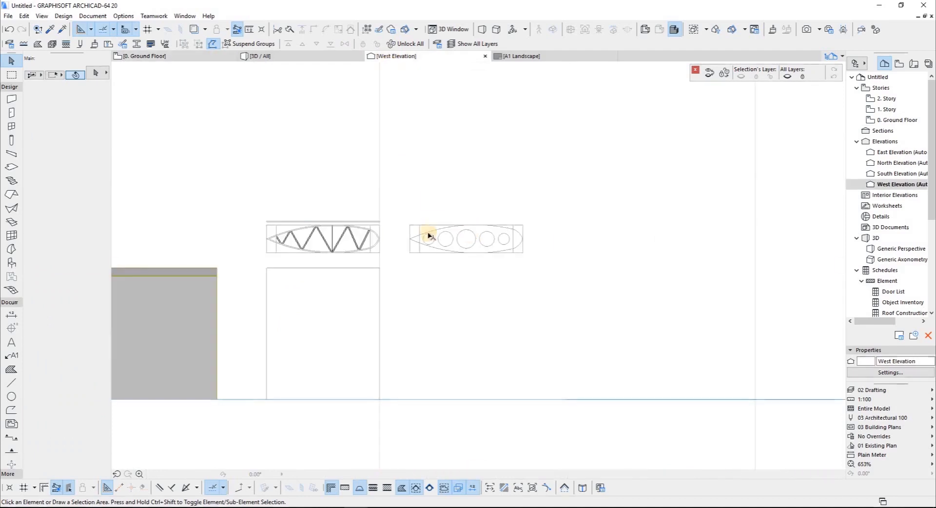
{"action": "scroll", "coordinate": [280, 235], "scroll_direction": "up", "scroll_amount": 5}
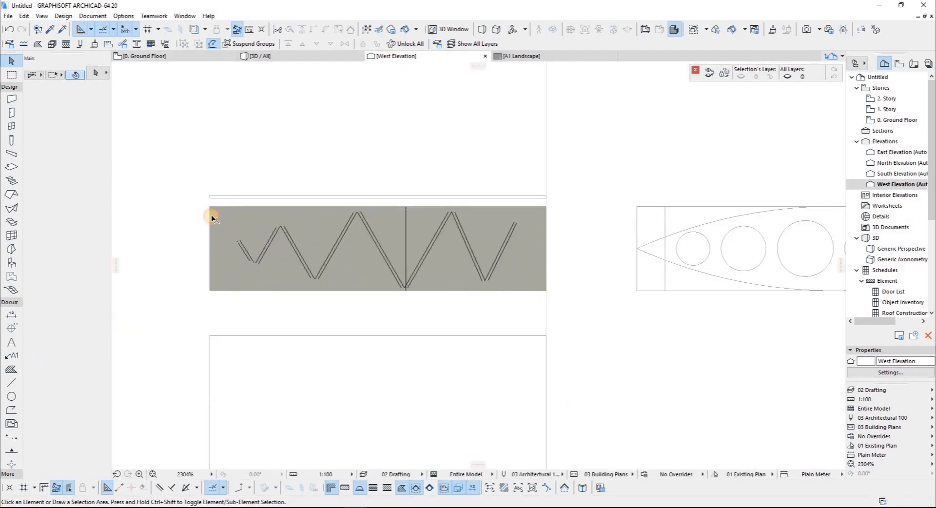
{"action": "left_click", "coordinate": [246, 220]}
{"action": "left_click", "coordinate": [253, 229]}
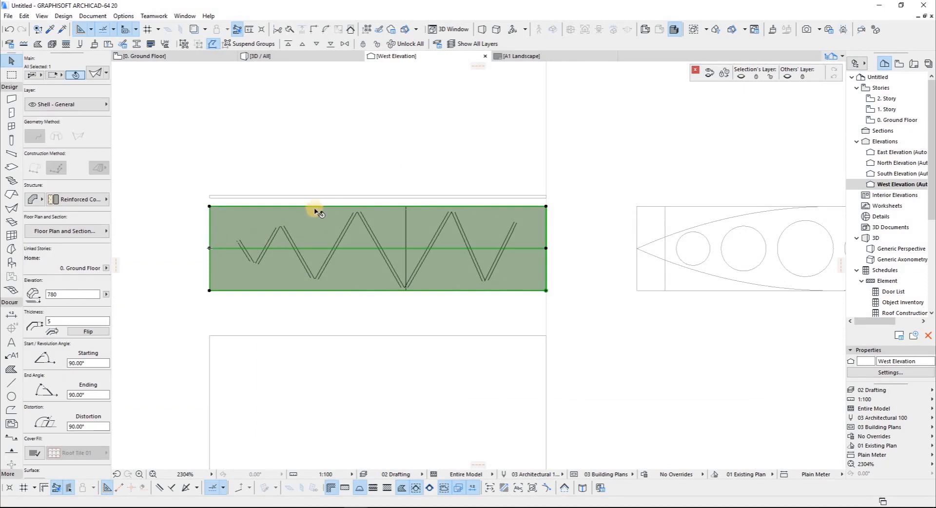
{"action": "left_click", "coordinate": [330, 45]}
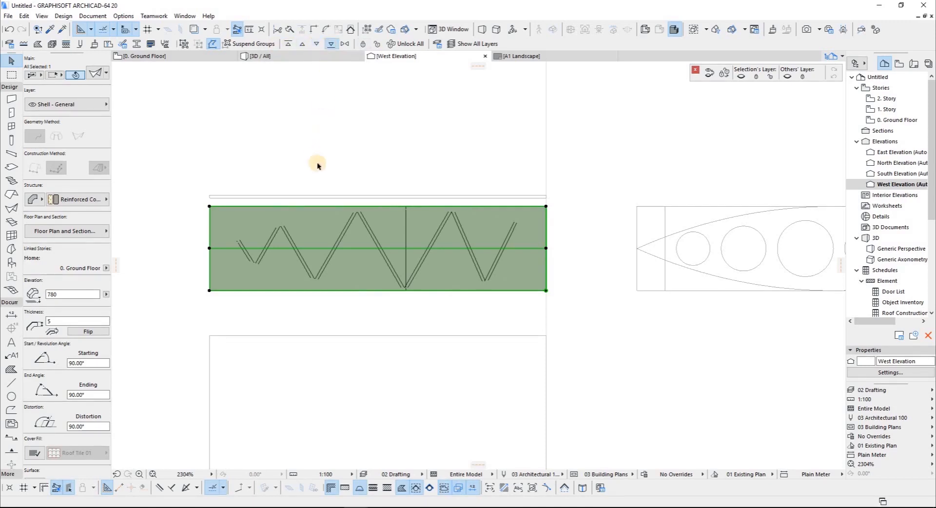
{"action": "left_click", "coordinate": [288, 164]}
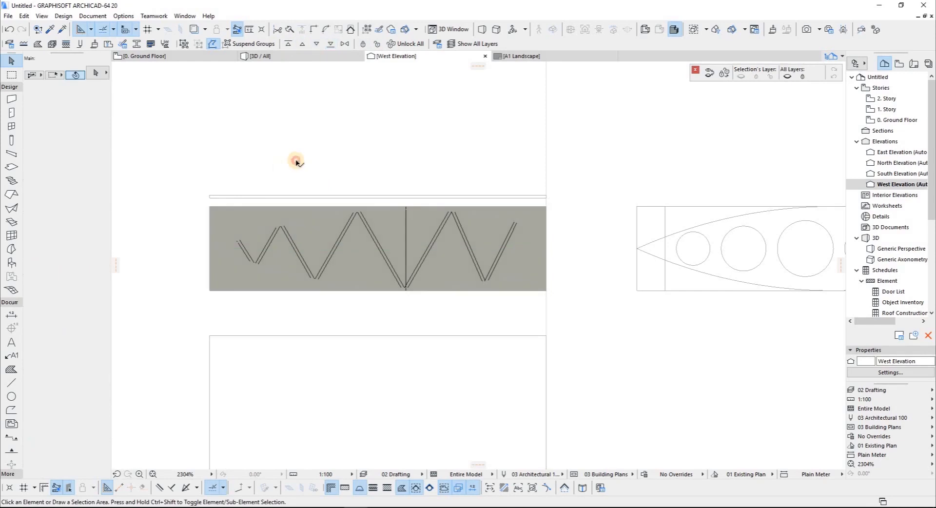
Set the line pen of the truss drawing's two curved outlines to 1
{"action": "left_click", "coordinate": [308, 221]}
{"action": "left_click", "coordinate": [306, 221]}
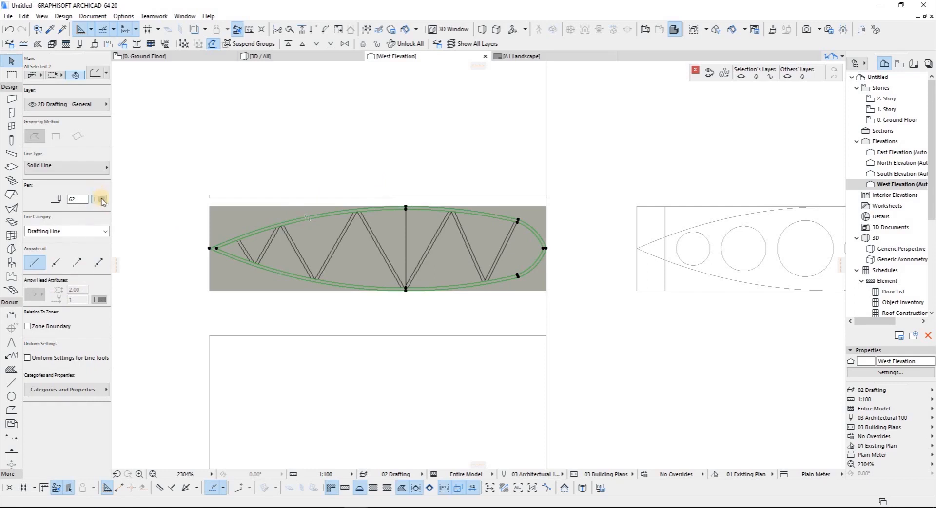
{"action": "left_click", "coordinate": [100, 199]}
{"action": "left_click", "coordinate": [142, 196]}
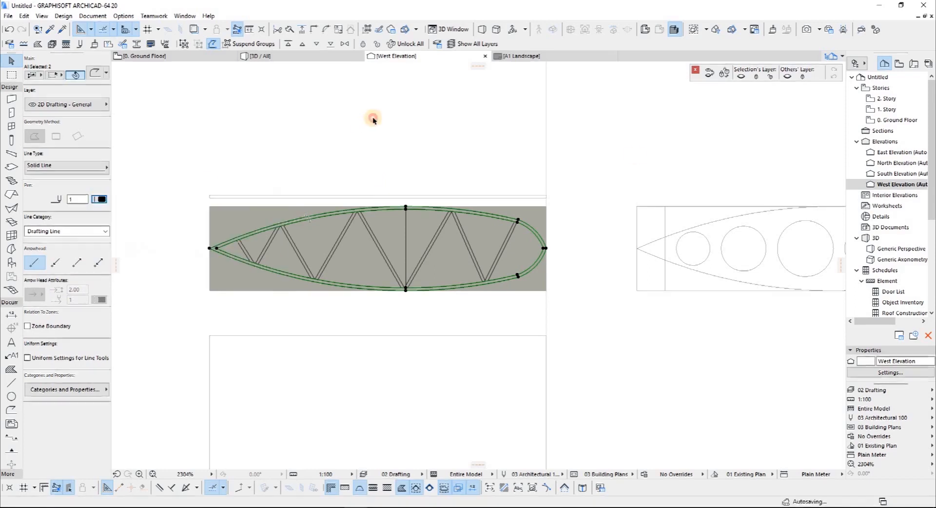
{"action": "key", "text": "Escape"}
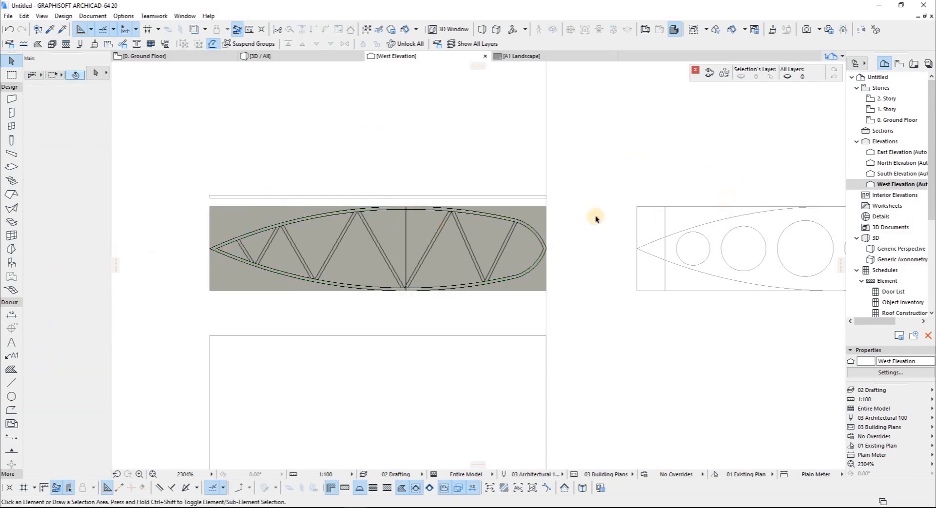
Create a hole in the shell along the downward-pointing truss bay left of the centre line, with a three-point arc as its upper edge
{"action": "scroll", "coordinate": [253, 219], "scroll_direction": "up", "scroll_amount": 2}
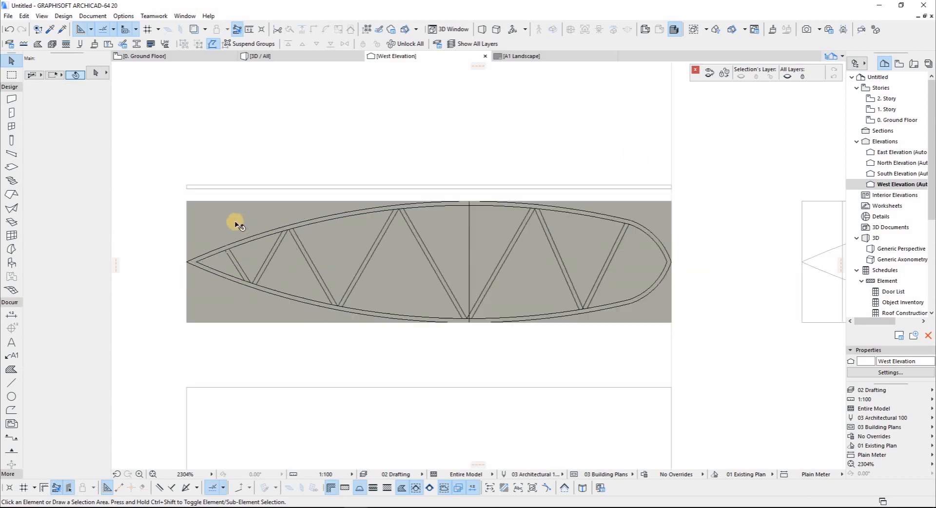
{"action": "left_click", "coordinate": [321, 226]}
{"action": "right_click", "coordinate": [368, 213]}
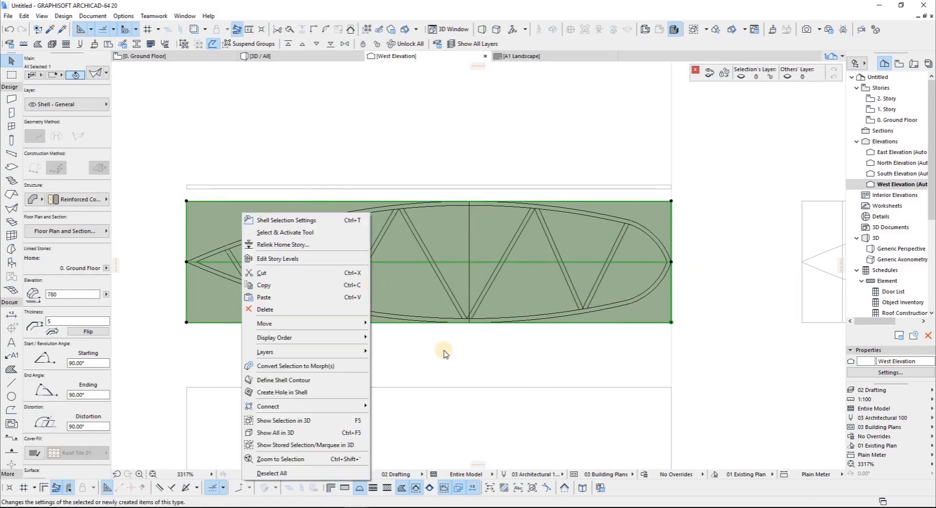
{"action": "left_click", "coordinate": [301, 393]}
{"action": "scroll", "coordinate": [322, 262], "scroll_direction": "up", "scroll_amount": 4}
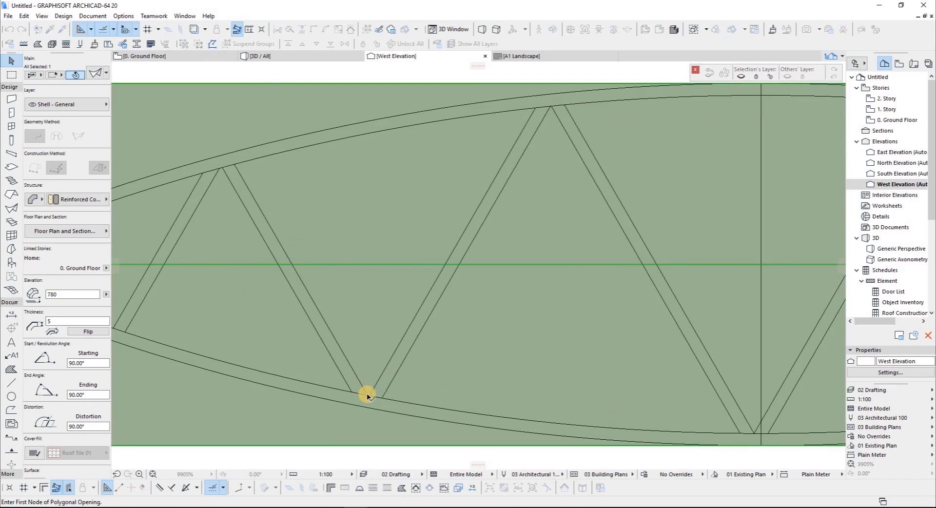
{"action": "left_click", "coordinate": [370, 394]}
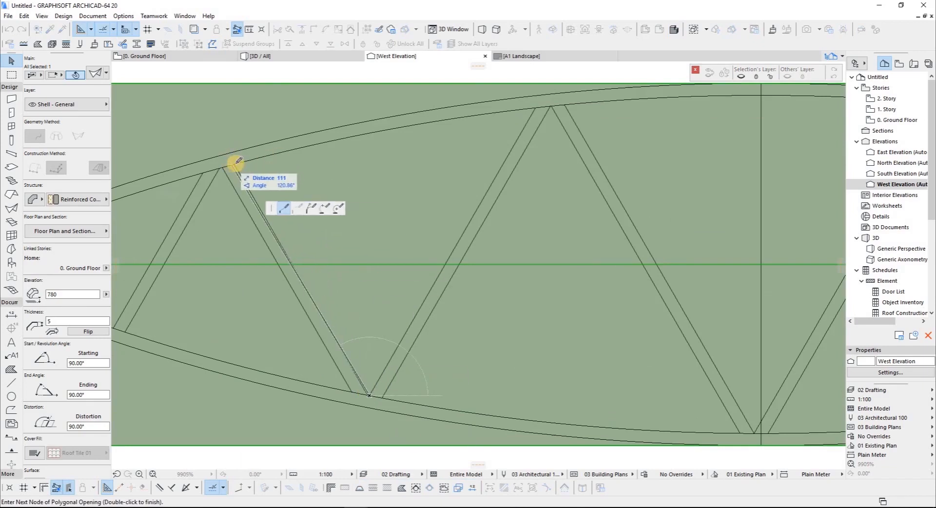
{"action": "left_click", "coordinate": [235, 162]}
{"action": "scroll", "coordinate": [334, 193], "scroll_direction": "down", "scroll_amount": 1}
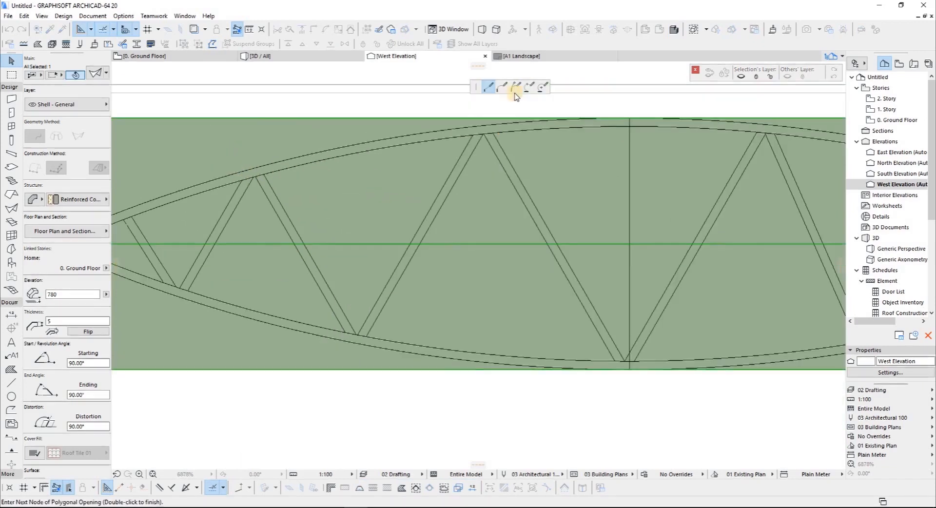
{"action": "left_click", "coordinate": [529, 87]}
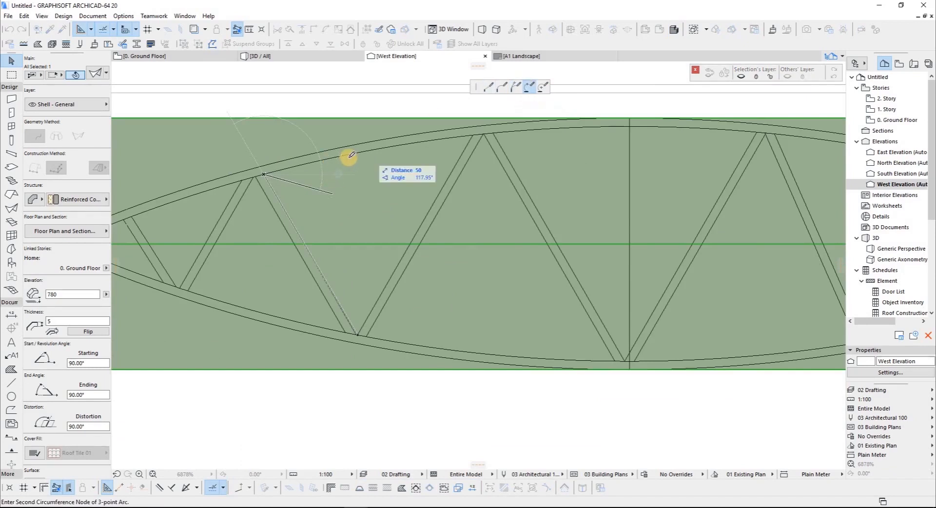
{"action": "left_click", "coordinate": [350, 154]}
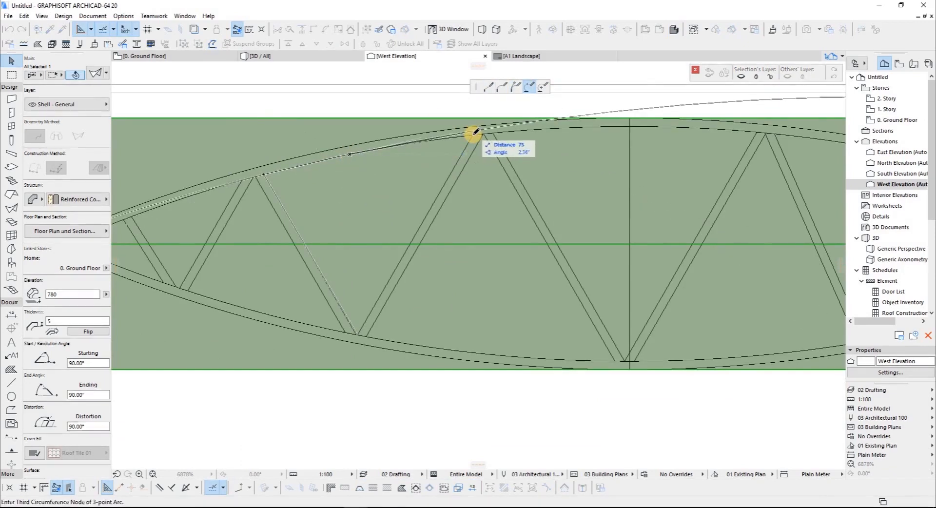
{"action": "left_click", "coordinate": [411, 143]}
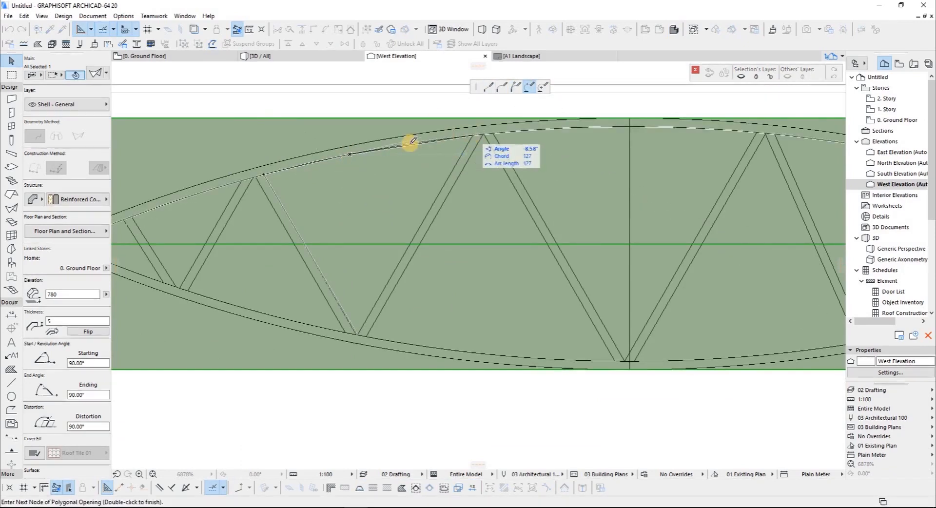
{"action": "left_click", "coordinate": [472, 134]}
{"action": "left_click", "coordinate": [489, 88]}
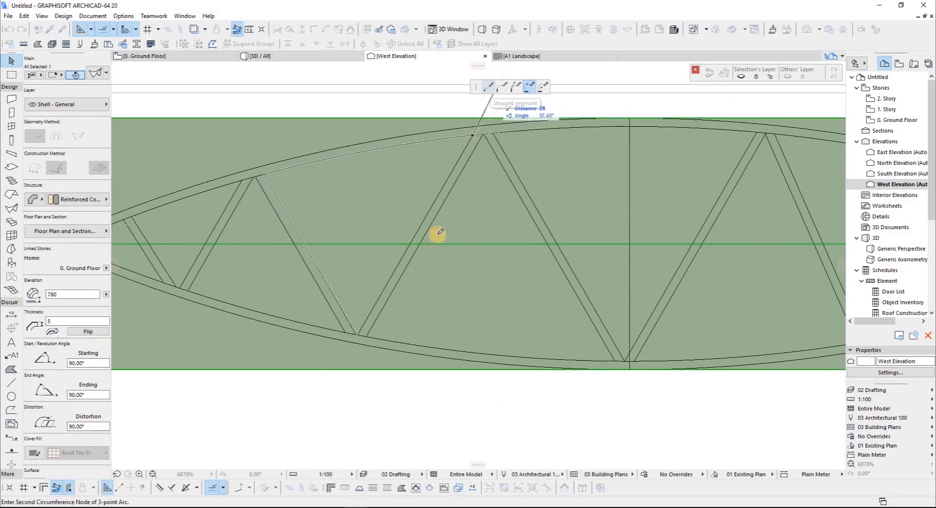
{"action": "double_click", "coordinate": [359, 334]}
{"action": "scroll", "coordinate": [382, 258], "scroll_direction": "down", "scroll_amount": 5}
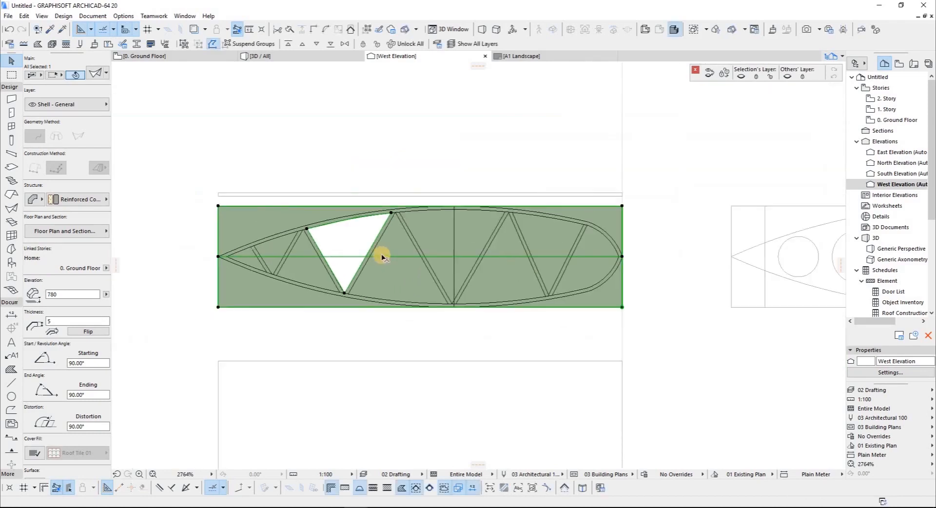
Create a second hole in the shell along the central downward-pointing truss bay, closing its upper edge with a three-point arc
{"action": "scroll", "coordinate": [383, 255], "scroll_direction": "up", "scroll_amount": 5}
{"action": "scroll", "coordinate": [422, 236], "scroll_direction": "down", "scroll_amount": 4}
{"action": "scroll", "coordinate": [393, 192], "scroll_direction": "up", "scroll_amount": 4}
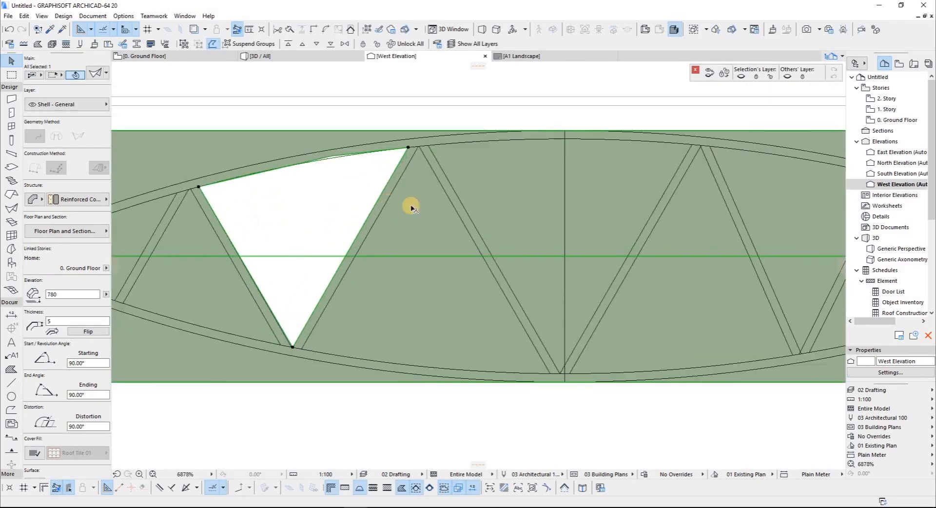
{"action": "scroll", "coordinate": [412, 207], "scroll_direction": "down", "scroll_amount": 4}
{"action": "scroll", "coordinate": [441, 213], "scroll_direction": "up", "scroll_amount": 5}
{"action": "scroll", "coordinate": [371, 214], "scroll_direction": "down", "scroll_amount": 2}
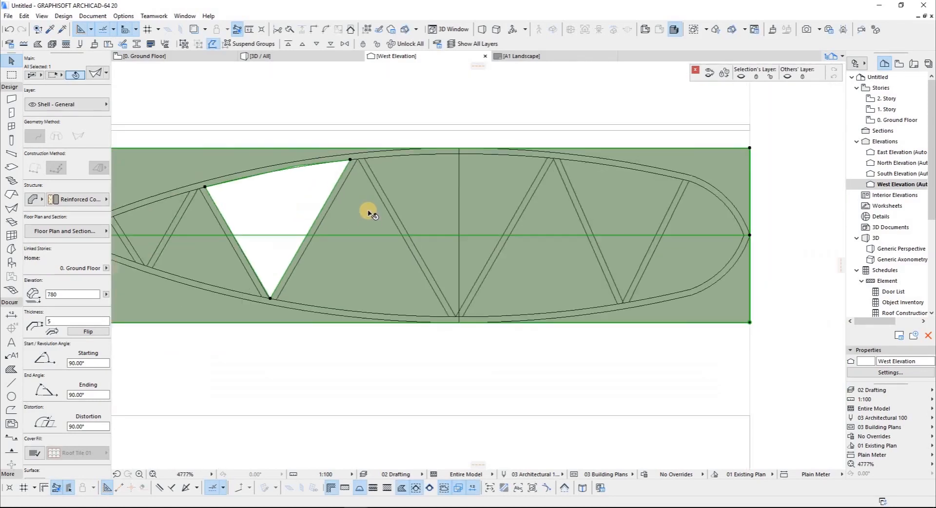
{"action": "right_click", "coordinate": [423, 302]}
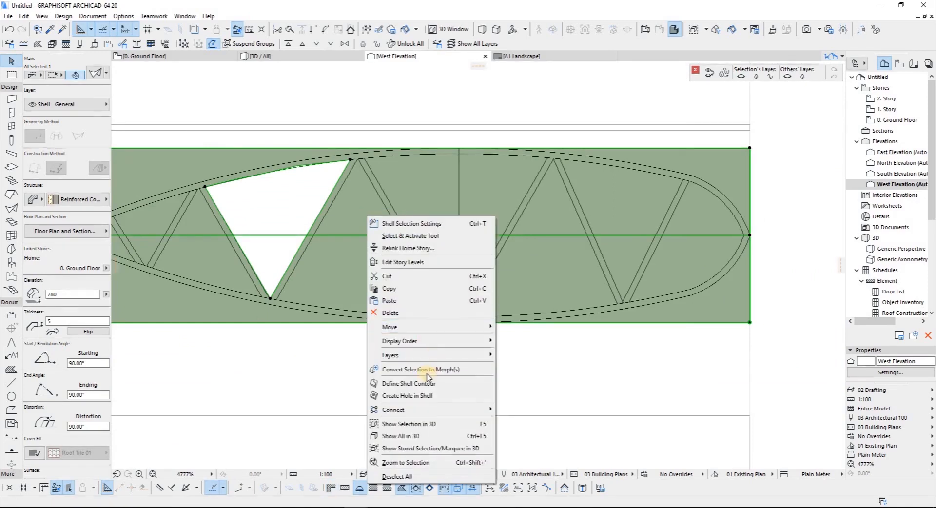
{"action": "key", "text": "Return"}
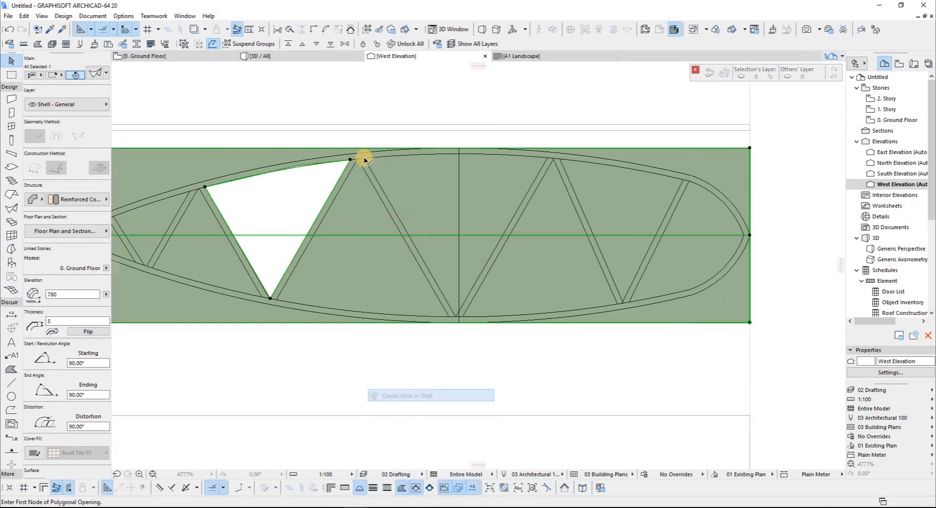
{"action": "left_click", "coordinate": [364, 158]}
{"action": "scroll", "coordinate": [459, 321], "scroll_direction": "up", "scroll_amount": 4}
{"action": "left_click", "coordinate": [454, 309]}
{"action": "scroll", "coordinate": [476, 252], "scroll_direction": "down", "scroll_amount": 6}
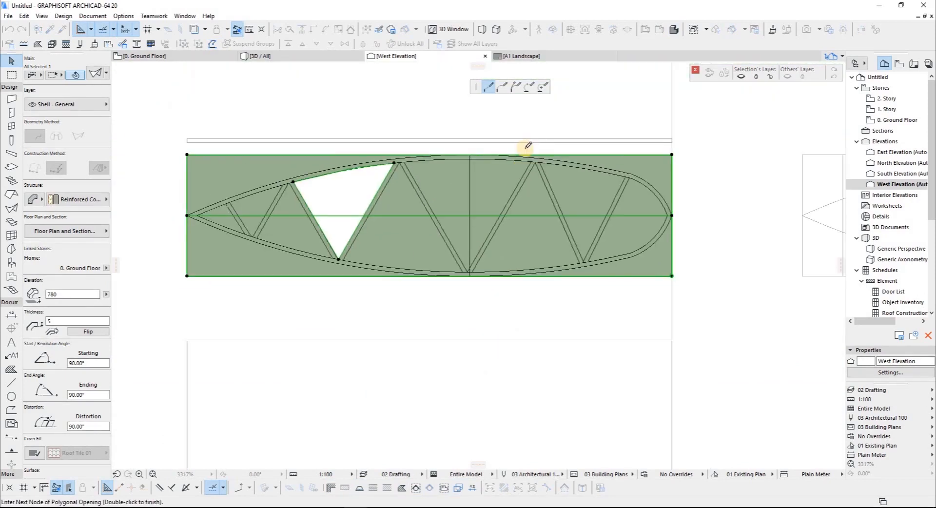
{"action": "scroll", "coordinate": [526, 149], "scroll_direction": "up", "scroll_amount": 3}
{"action": "left_click", "coordinate": [537, 176]}
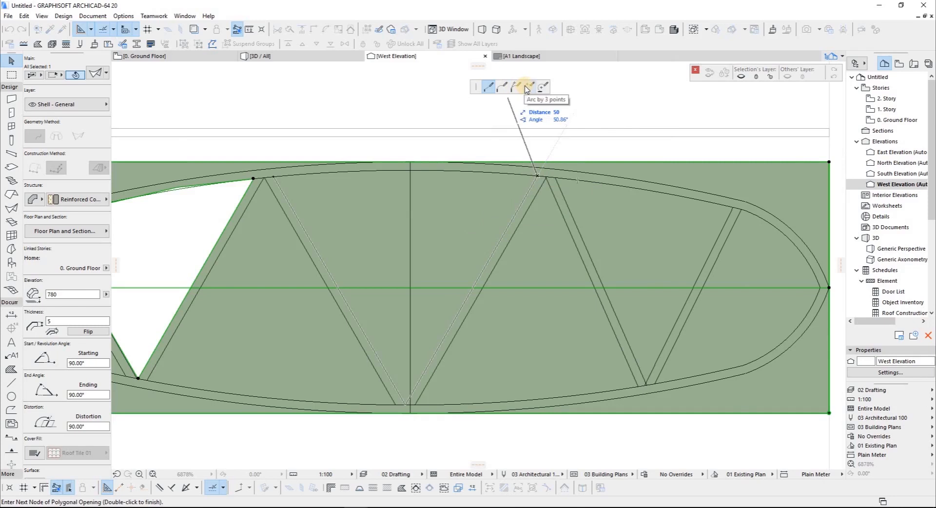
{"action": "left_click", "coordinate": [460, 171]}
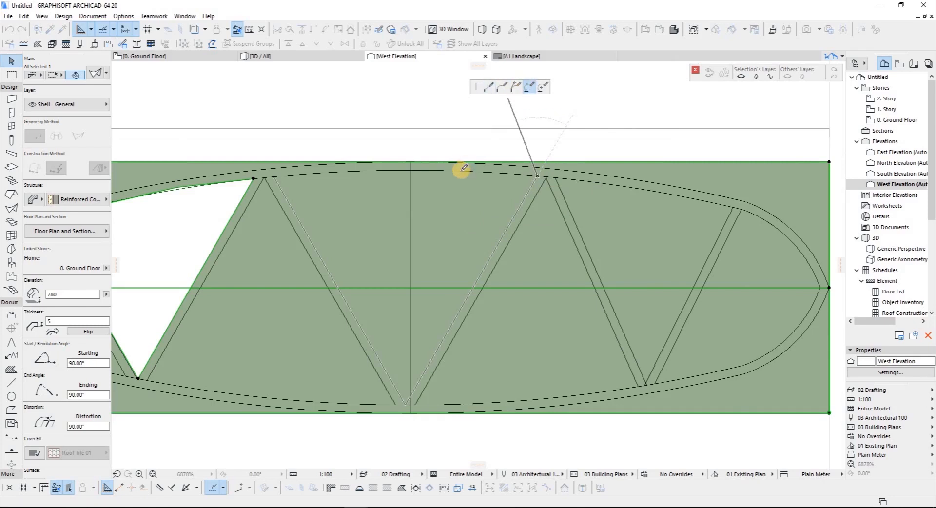
{"action": "left_click", "coordinate": [276, 174]}
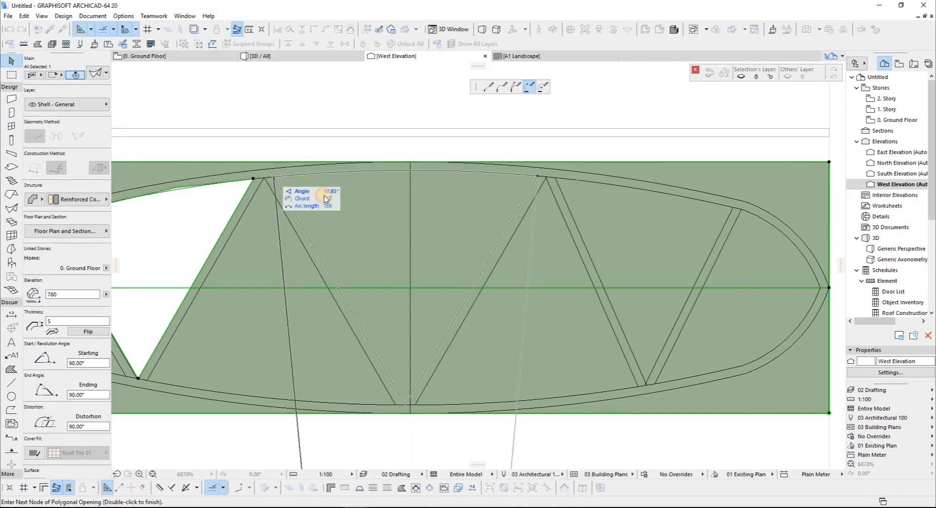
{"action": "scroll", "coordinate": [350, 213], "scroll_direction": "down", "scroll_amount": 2}
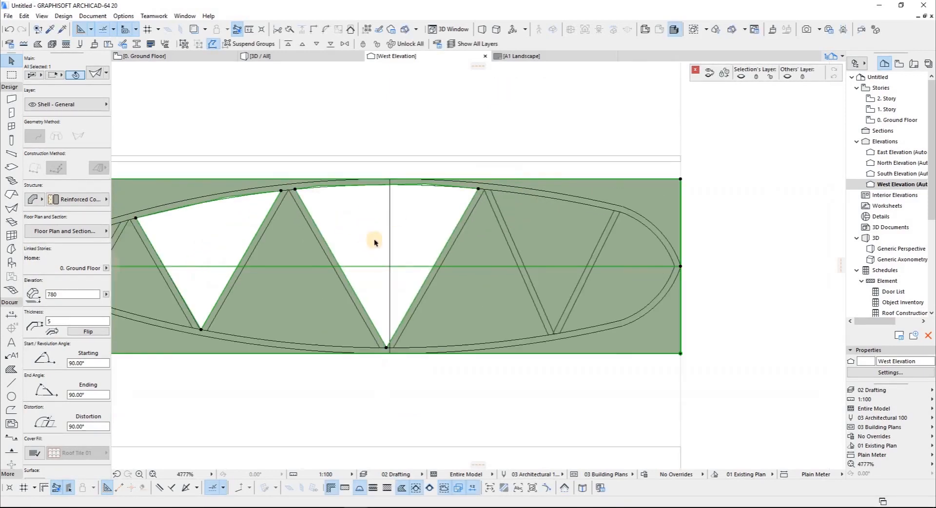
Create a hole in the shell along the upward-pointing truss bay right of the centre line, with a three-point arc as its lower edge
{"action": "scroll", "coordinate": [373, 202], "scroll_direction": "down", "scroll_amount": 3}
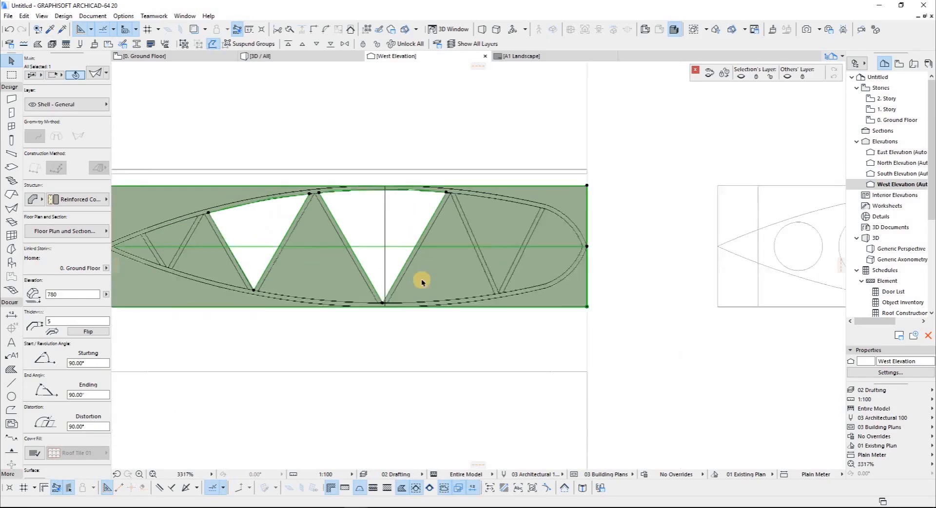
{"action": "scroll", "coordinate": [423, 280], "scroll_direction": "up", "scroll_amount": 3}
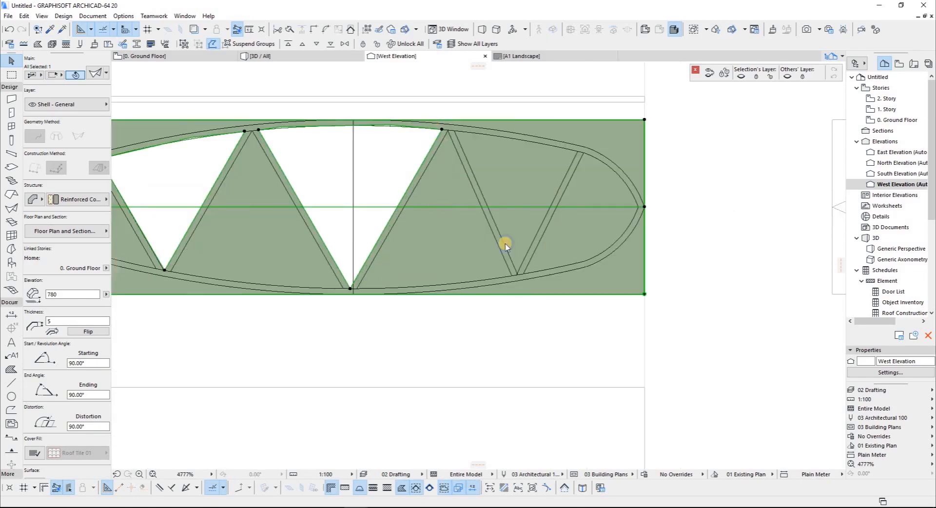
{"action": "right_click", "coordinate": [502, 248]}
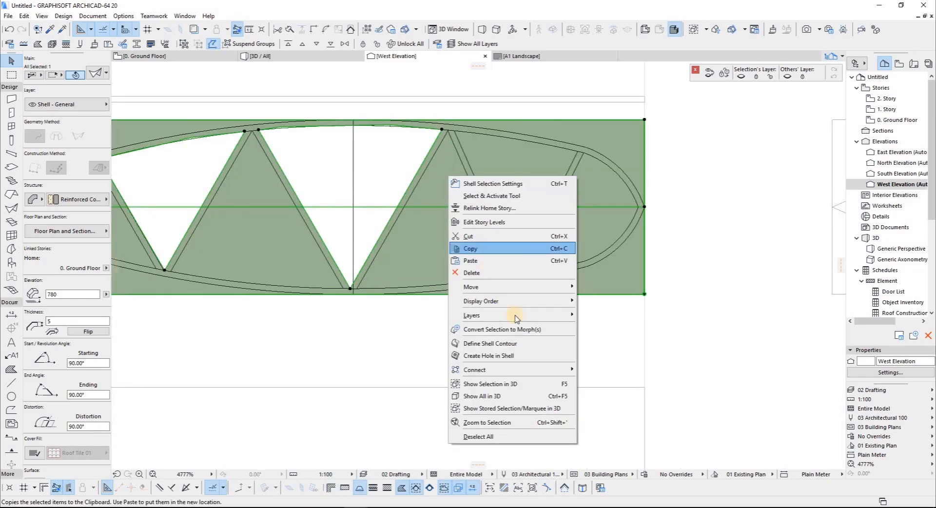
{"action": "left_click", "coordinate": [493, 356]}
{"action": "scroll", "coordinate": [357, 287], "scroll_direction": "up", "scroll_amount": 5}
{"action": "left_click", "coordinate": [356, 285]}
{"action": "scroll", "coordinate": [383, 247], "scroll_direction": "down", "scroll_amount": 4}
{"action": "scroll", "coordinate": [474, 67], "scroll_direction": "up", "scroll_amount": 4}
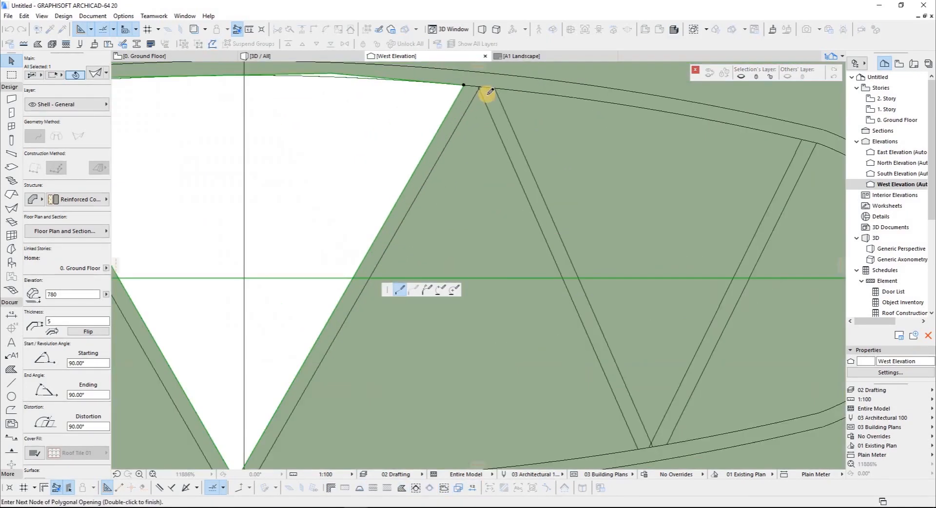
{"action": "scroll", "coordinate": [486, 94], "scroll_direction": "up", "scroll_amount": 5}
{"action": "left_click", "coordinate": [481, 96]}
{"action": "scroll", "coordinate": [394, 116], "scroll_direction": "down", "scroll_amount": 8}
{"action": "scroll", "coordinate": [504, 334], "scroll_direction": "up", "scroll_amount": 2}
{"action": "left_click", "coordinate": [505, 334]}
{"action": "left_click", "coordinate": [528, 88]}
{"action": "left_click", "coordinate": [179, 361]}
Create a hole in the shell along the downward-pointing truss bay right of the centre line, with a three-point arc as its upper edge
{"action": "right_click", "coordinate": [510, 174]}
{"action": "left_click", "coordinate": [533, 355]}
{"action": "left_click", "coordinate": [491, 290]}
{"action": "left_click", "coordinate": [574, 140]}
{"action": "left_click", "coordinate": [529, 86]}
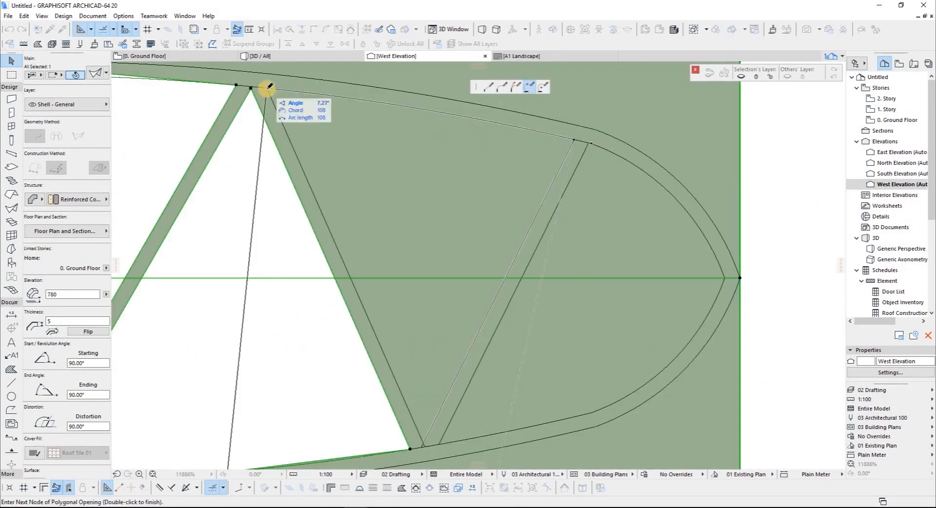
{"action": "left_click", "coordinate": [251, 88]}
{"action": "scroll", "coordinate": [284, 278], "scroll_direction": "down", "scroll_amount": 3}
{"action": "left_click", "coordinate": [398, 376]}
Create a hole in the shell along the rounded end bay of the truss, following its curved edges with three-point arcs
{"action": "scroll", "coordinate": [483, 203], "scroll_direction": "up", "scroll_amount": 5}
{"action": "left_click", "coordinate": [491, 200]}
{"action": "left_click", "coordinate": [529, 87]}
{"action": "left_click", "coordinate": [609, 276]}
{"action": "left_click", "coordinate": [685, 393]}
{"action": "left_click", "coordinate": [604, 361]}
{"action": "left_click", "coordinate": [501, 427]}
{"action": "scroll", "coordinate": [497, 424], "scroll_direction": "down", "scroll_amount": 3}
{"action": "scroll", "coordinate": [439, 415], "scroll_direction": "up", "scroll_amount": 3}
{"action": "left_click", "coordinate": [354, 407]}
Create a hole in the shell along the upward-pointing truss bay left of the centre line, with a three-point arc as its lower edge
{"action": "scroll", "coordinate": [456, 280], "scroll_direction": "down", "scroll_amount": 3}
{"action": "right_click", "coordinate": [456, 281]}
{"action": "left_click", "coordinate": [479, 193]}
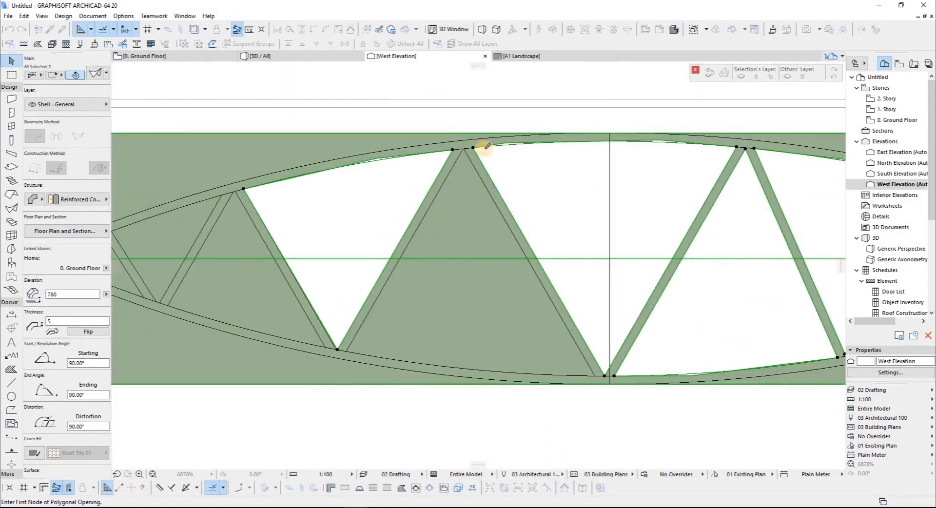
{"action": "left_click", "coordinate": [346, 351]}
{"action": "left_click", "coordinate": [464, 149]}
{"action": "left_click", "coordinate": [594, 375]}
{"action": "left_click", "coordinate": [529, 87]}
{"action": "left_click", "coordinate": [471, 369]}
{"action": "left_click", "coordinate": [347, 351]}
Create holes in the shell along the remaining truss bays toward the pointed left tip, using three-point arcs for their curved edges
{"action": "middle_click_drag", "start_coordinate": [213, 284], "coordinate": [357, 325]}
{"action": "scroll", "coordinate": [357, 325], "scroll_direction": "up", "scroll_amount": 1}
{"action": "left_click", "coordinate": [528, 87]}
{"action": "left_click", "coordinate": [396, 379]}
{"action": "left_click", "coordinate": [301, 351]}
{"action": "left_click", "coordinate": [488, 87]}
{"action": "scroll", "coordinate": [383, 214], "scroll_direction": "up", "scroll_amount": 6}
{"action": "double_click", "coordinate": [353, 205]}
{"action": "scroll", "coordinate": [521, 172], "scroll_direction": "down", "scroll_amount": 6}
{"action": "right_click", "coordinate": [400, 243]}
{"action": "left_click", "coordinate": [326, 233]}
{"action": "left_click", "coordinate": [390, 336]}
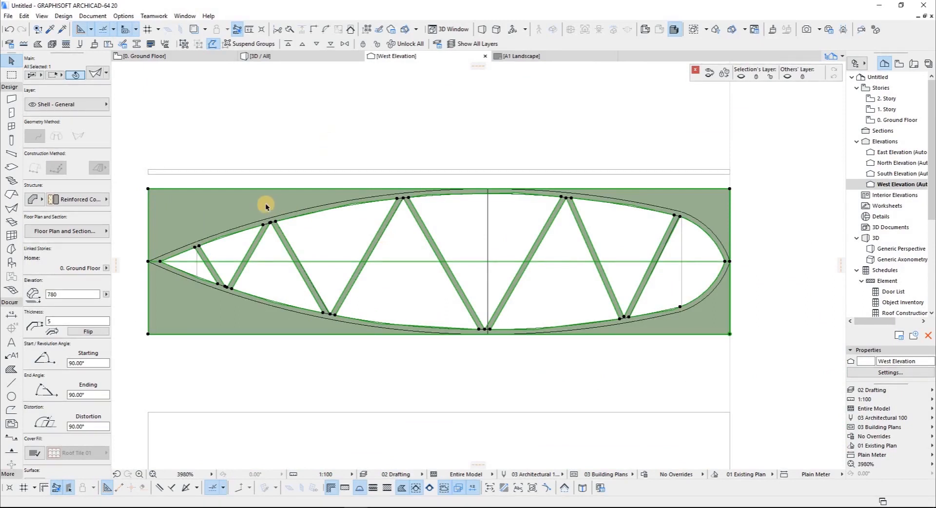
Define a new shell contour from the pointed left tip, tracing the upper outer curve with three-point arcs to the start of the rounded end
{"action": "right_click", "coordinate": [238, 206]}
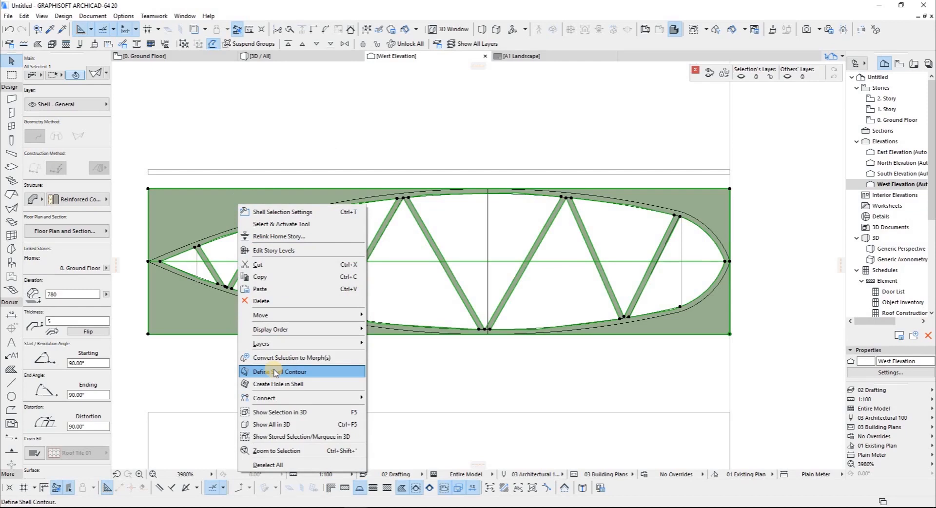
{"action": "left_click", "coordinate": [275, 374]}
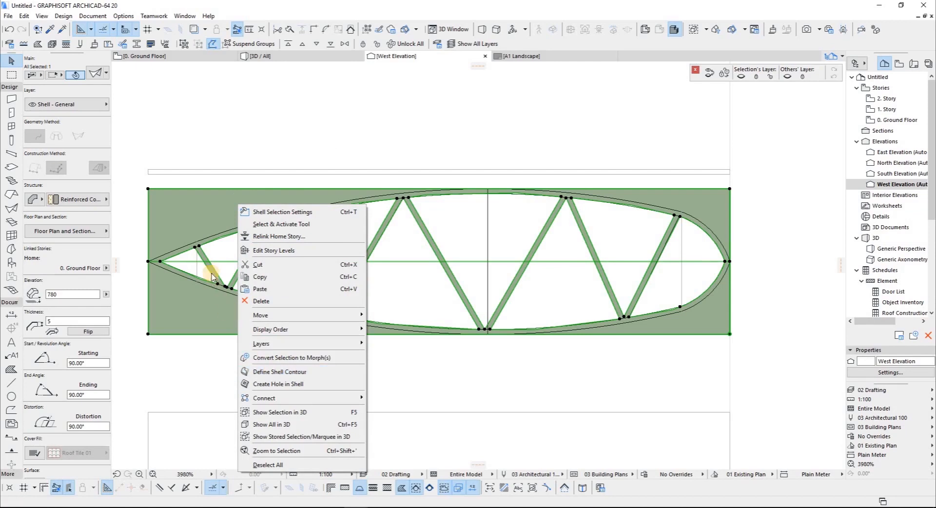
{"action": "left_click", "coordinate": [148, 261]}
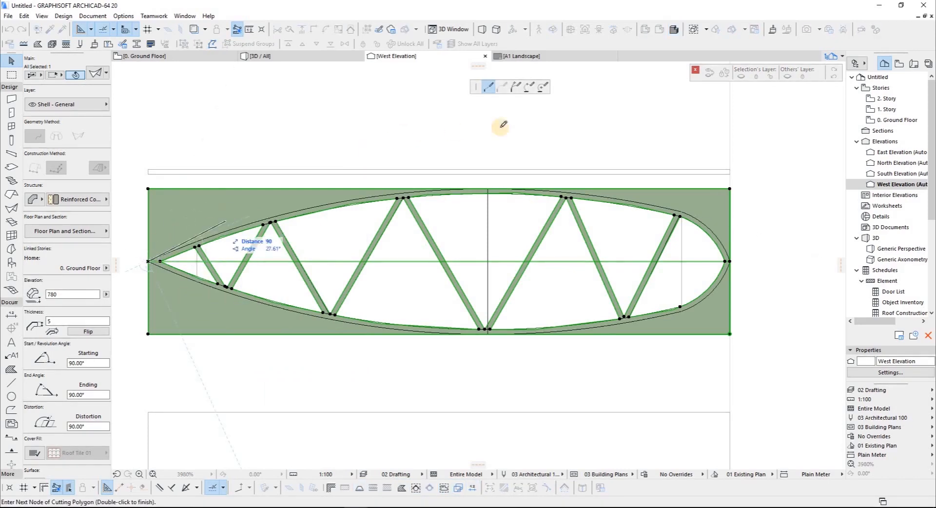
{"action": "left_click", "coordinate": [524, 89]}
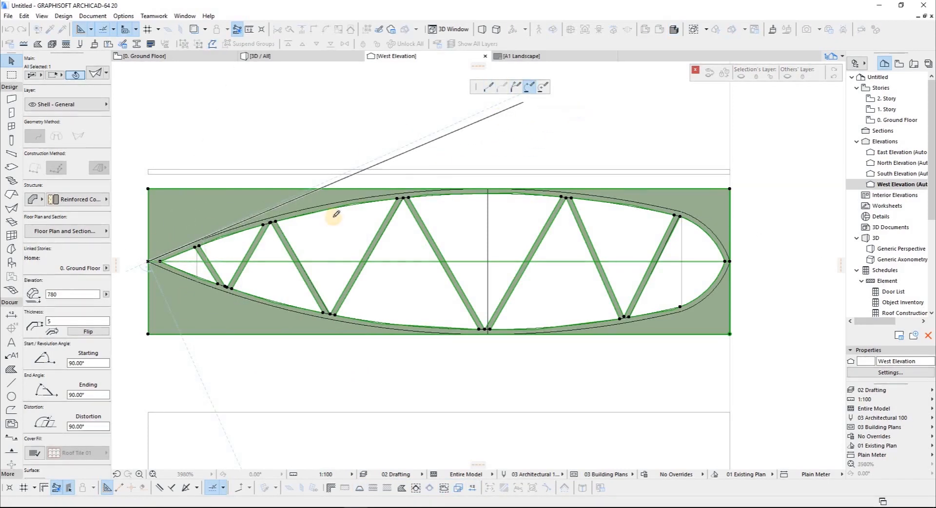
{"action": "left_click", "coordinate": [297, 211]}
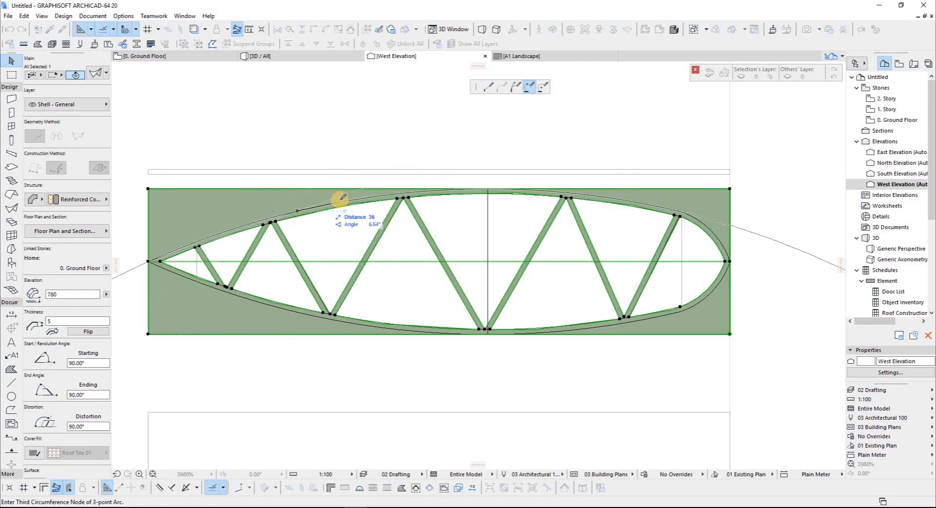
{"action": "left_click", "coordinate": [389, 194]}
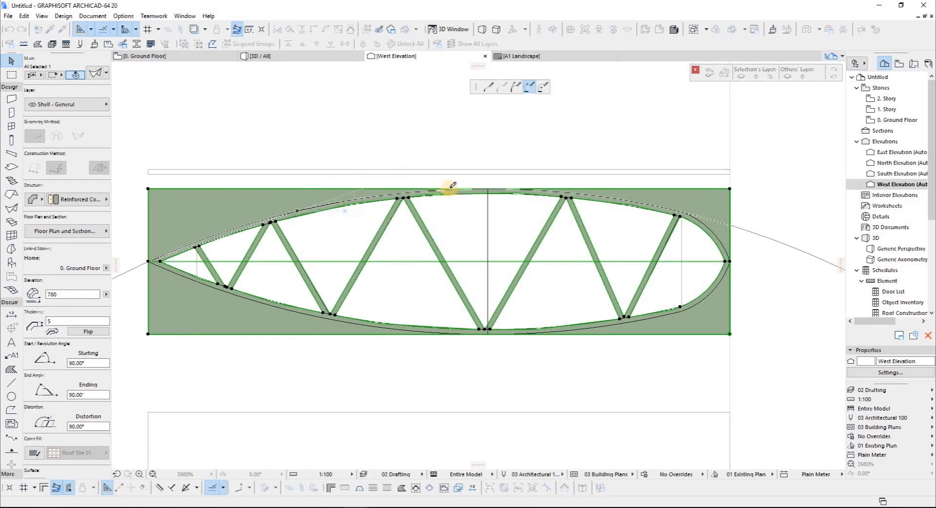
{"action": "left_click", "coordinate": [489, 190]}
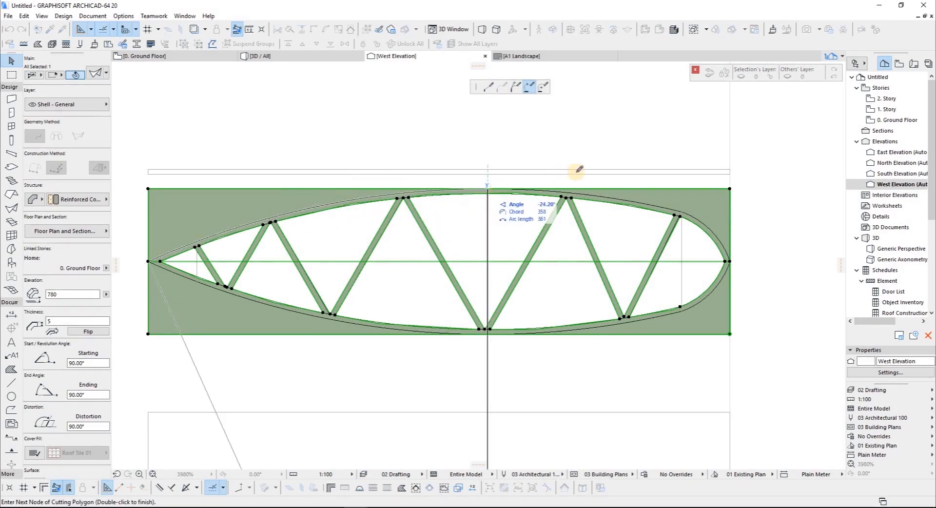
{"action": "left_click", "coordinate": [634, 197]}
{"action": "left_click", "coordinate": [678, 211]}
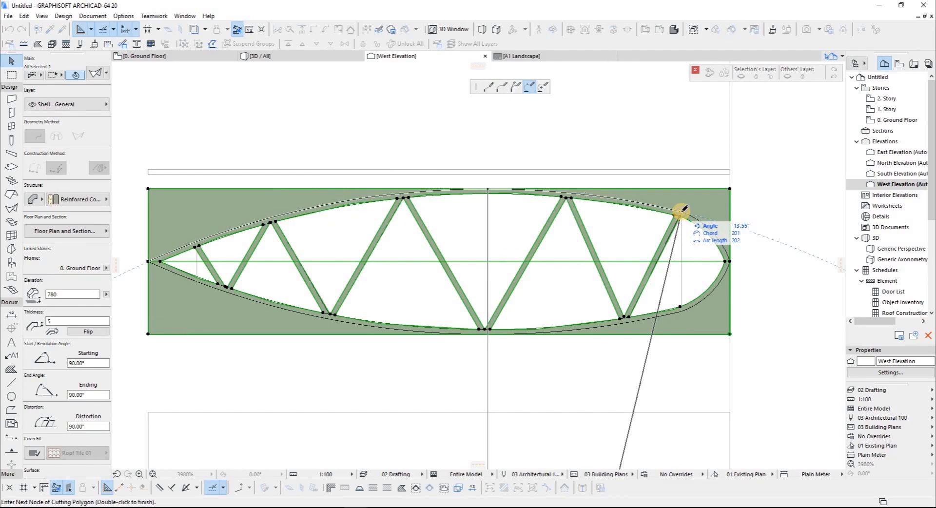
Continue the shell contour around the truss's rounded end with two three-point arcs meeting at the horizontal axis
{"action": "left_click", "coordinate": [682, 211]}
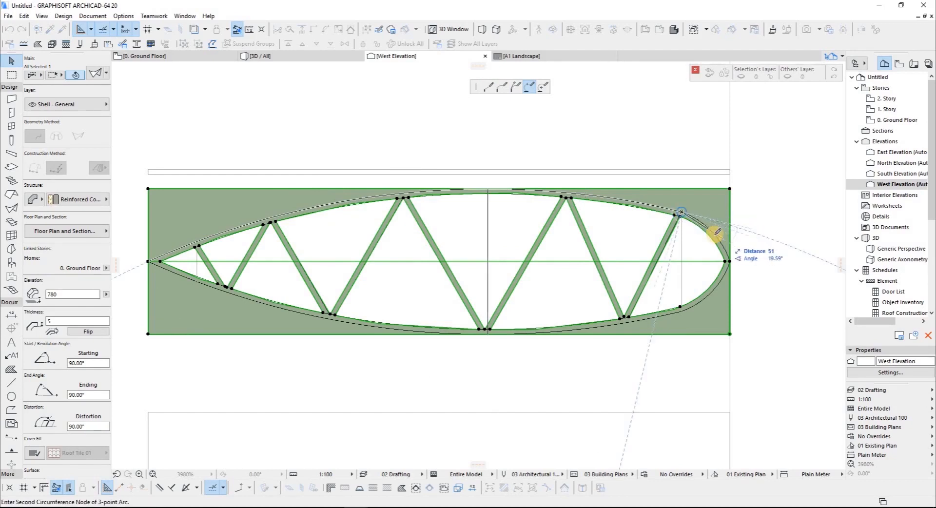
{"action": "left_click", "coordinate": [723, 241]}
{"action": "left_click", "coordinate": [725, 262]}
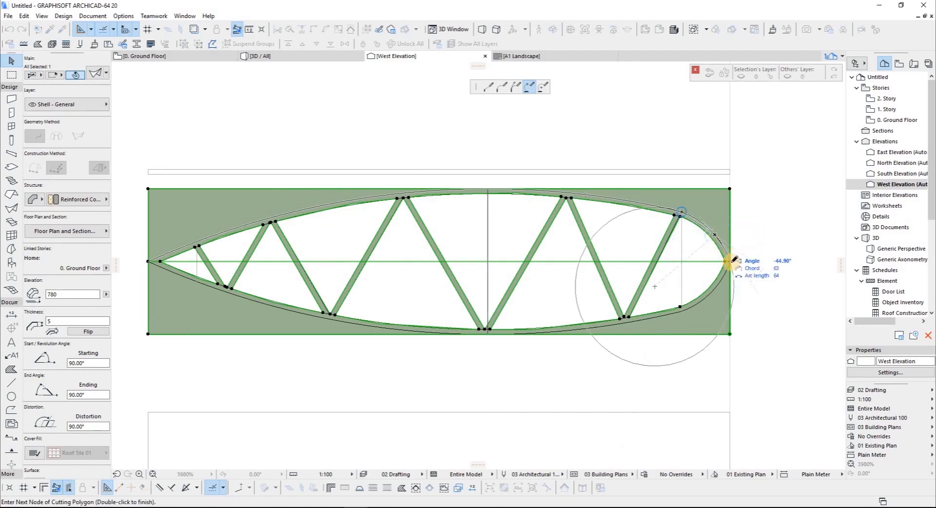
{"action": "left_click", "coordinate": [726, 261]}
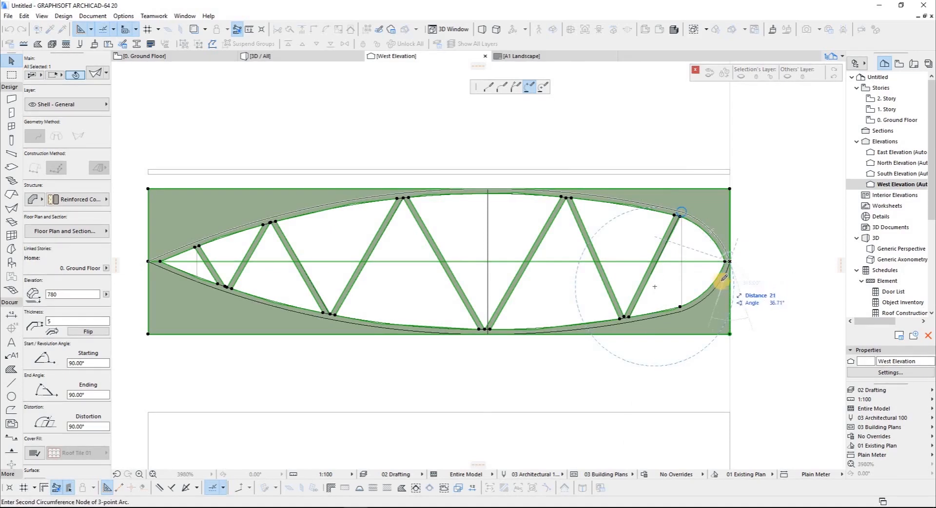
{"action": "left_click", "coordinate": [718, 289]}
{"action": "left_click", "coordinate": [680, 308]}
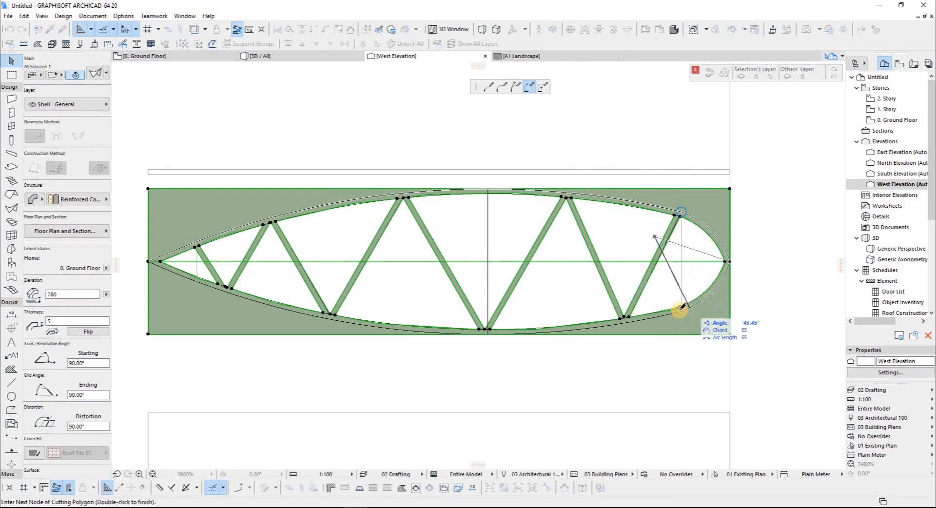
Complete the shell contour along the truss's lower outer curve with two three-point arcs back to the pointed tip, and deselect the shell
{"action": "left_click", "coordinate": [618, 322]}
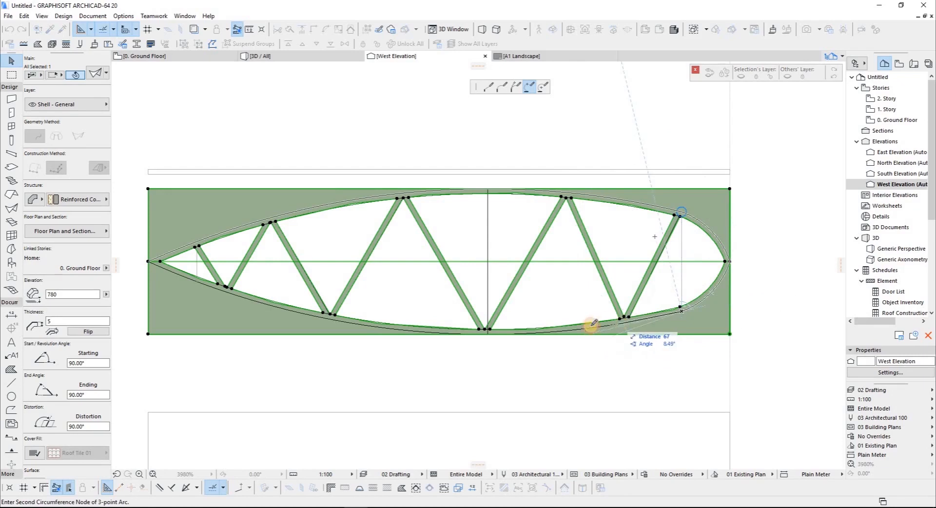
{"action": "left_click", "coordinate": [488, 330]}
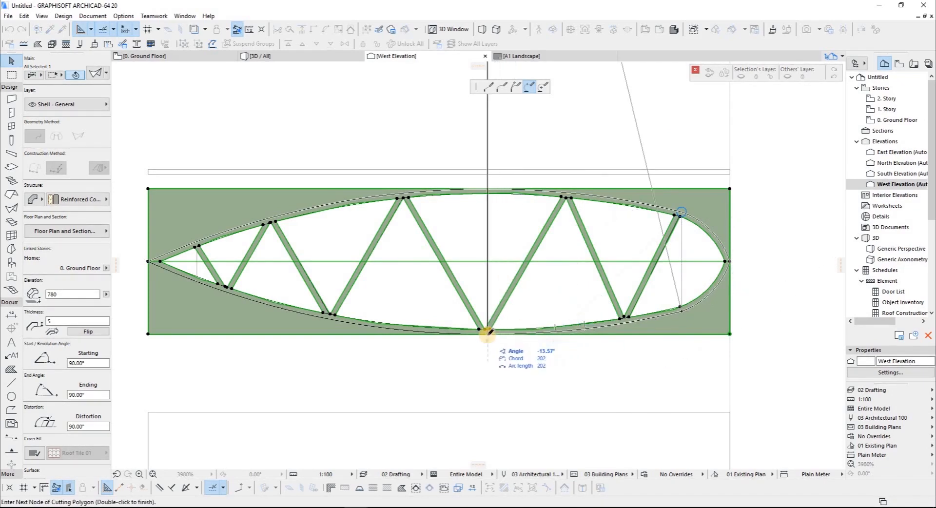
{"action": "left_click", "coordinate": [365, 324]}
{"action": "left_click", "coordinate": [148, 261]}
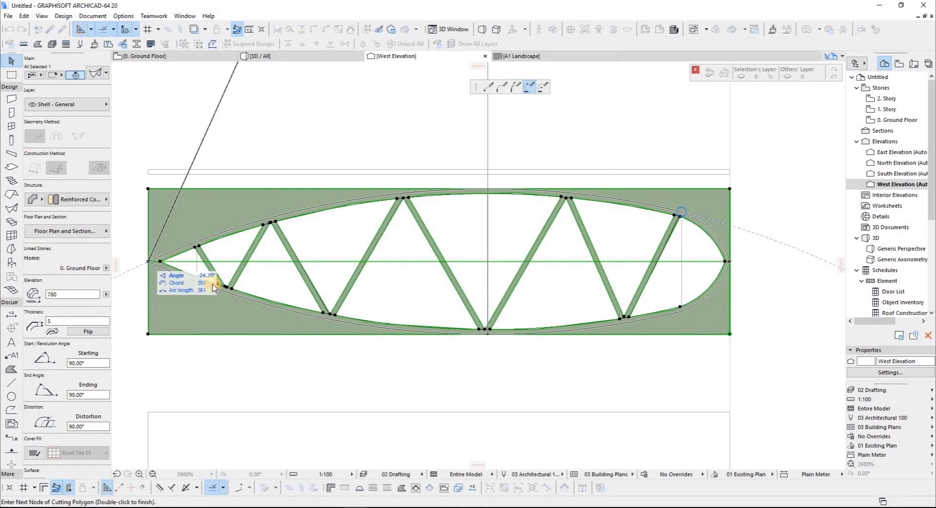
{"action": "key", "text": "Escape"}
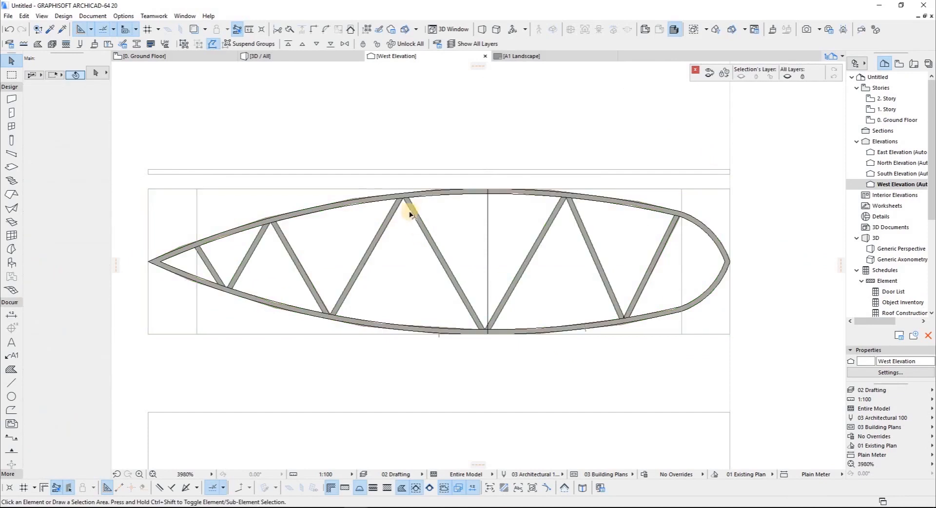
Show only the trimmed truss shell in 3D, inspect it from several angles, and return to the West Elevation
{"action": "scroll", "coordinate": [418, 197], "scroll_direction": "up", "scroll_amount": 5}
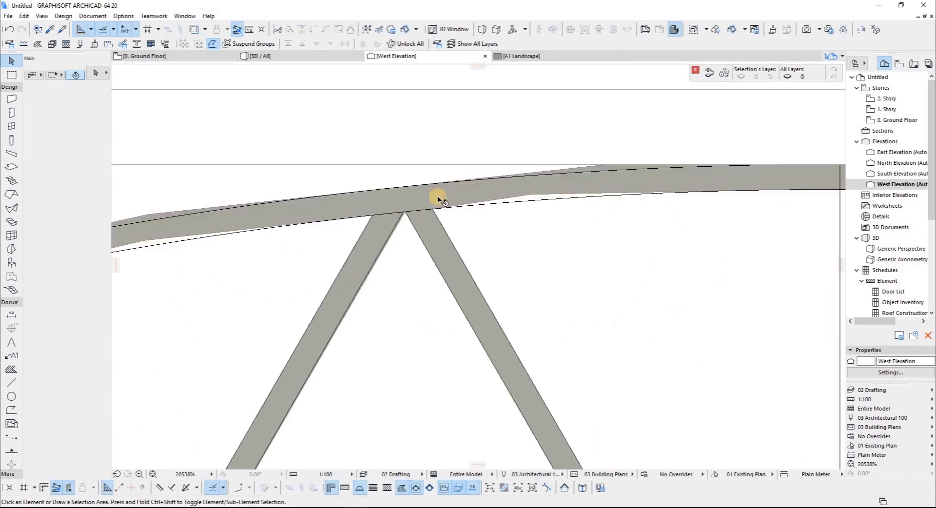
{"action": "left_click", "coordinate": [466, 198]}
{"action": "right_click", "coordinate": [464, 198]}
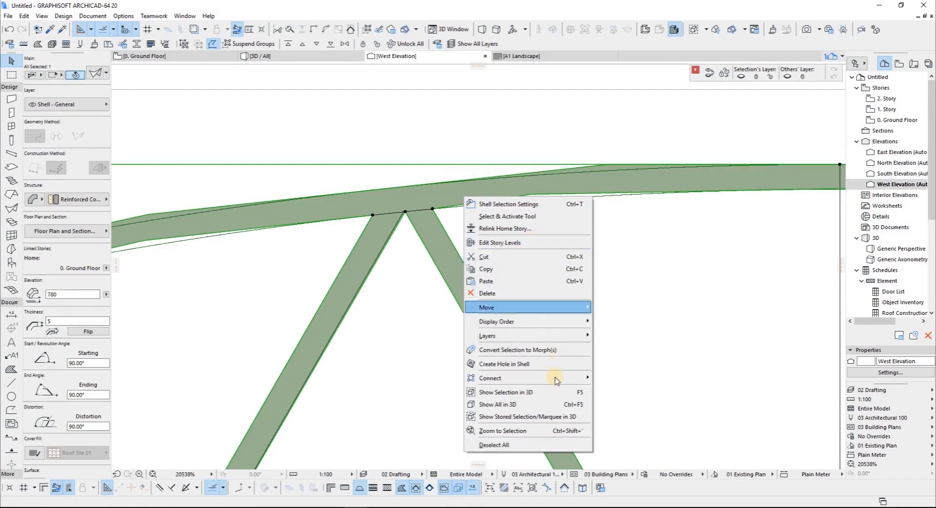
{"action": "mouse_move", "coordinate": [556, 383]}
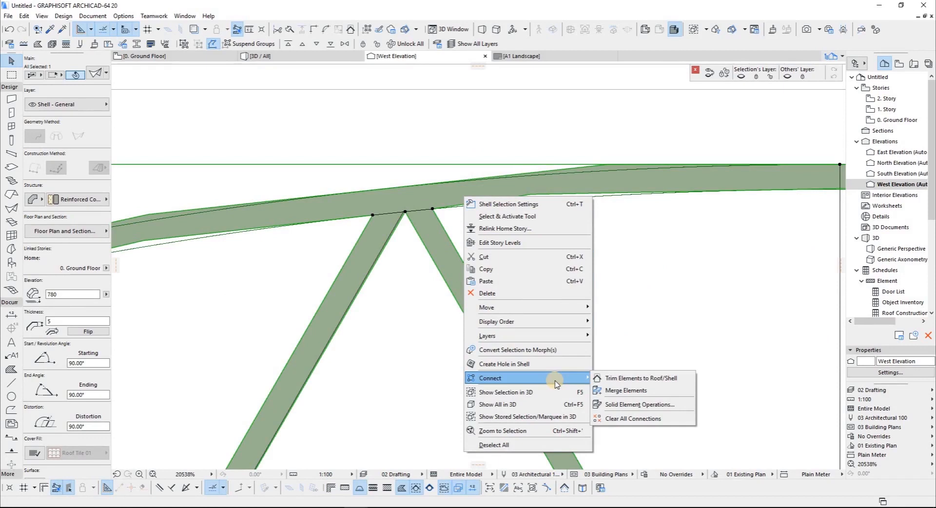
{"action": "left_click", "coordinate": [506, 392]}
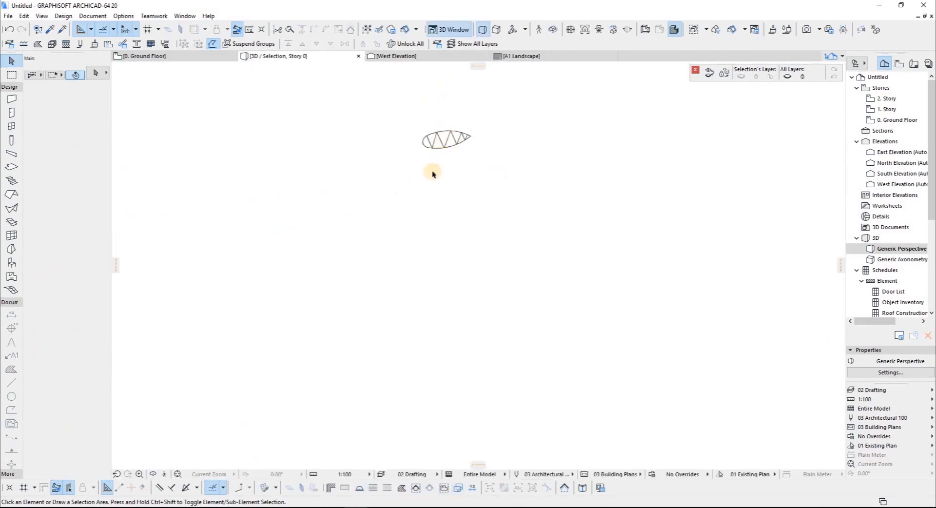
{"action": "mouse_move", "coordinate": [405, 242]}
{"action": "middle_mouse_down", "text": "shift"}
{"action": "mouse_move", "coordinate": [737, 247]}
{"action": "mouse_move", "coordinate": [650, 230]}
{"action": "mouse_move", "coordinate": [431, 250]}
{"action": "mouse_move", "coordinate": [374, 203]}
{"action": "mouse_move", "coordinate": [555, 160]}
{"action": "mouse_move", "coordinate": [673, 218]}
{"action": "mouse_move", "coordinate": [631, 261]}
{"action": "mouse_move", "coordinate": [626, 251]}
{"action": "middle_mouse_up", "text": "shift"}
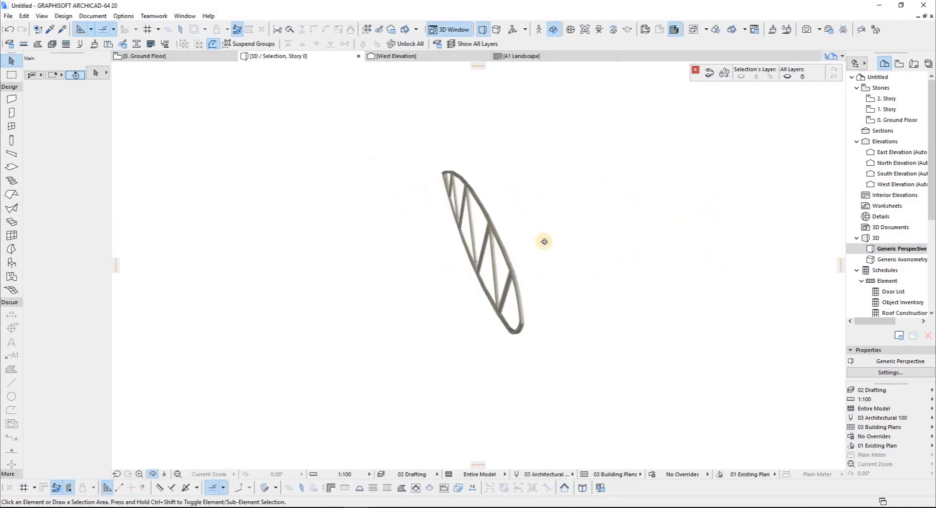
{"action": "left_click", "coordinate": [395, 57]}
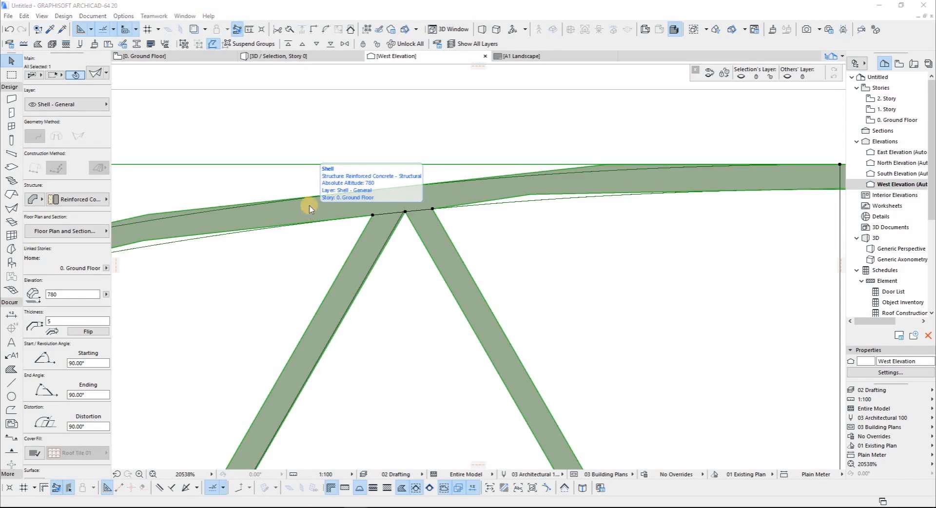
Save the project to the Desktop as Plain Wing Table.pln in the ARCHICAD Solo Project format
{"action": "key", "text": "ctrl+s"}
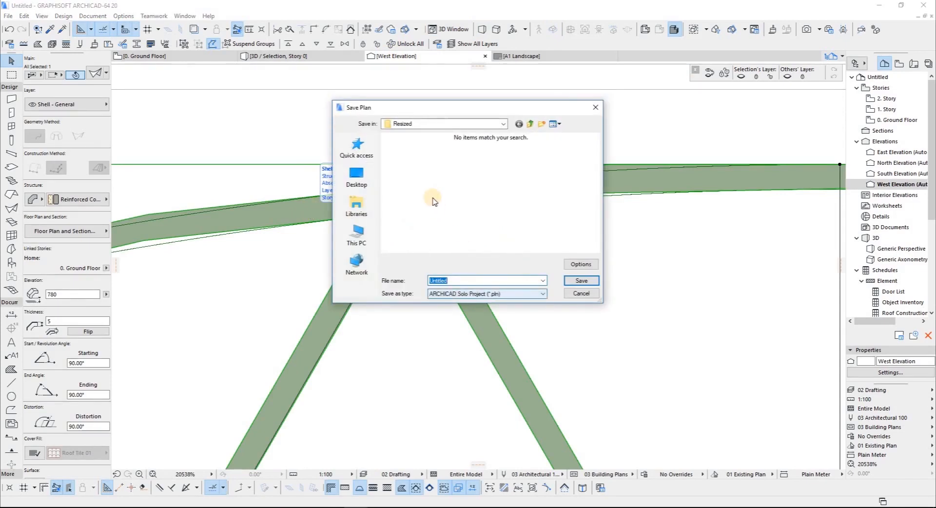
{"action": "left_click", "coordinate": [352, 176]}
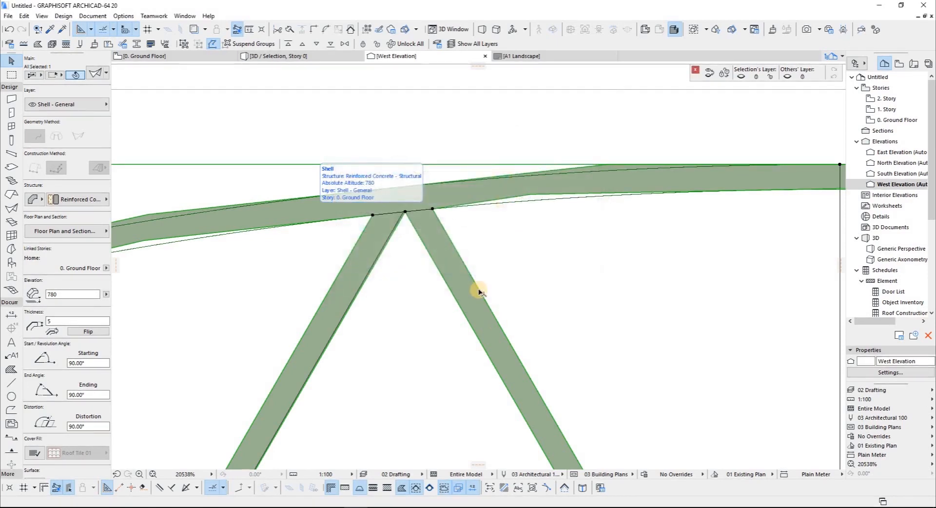
{"action": "key", "text": "ctrl+shift+s"}
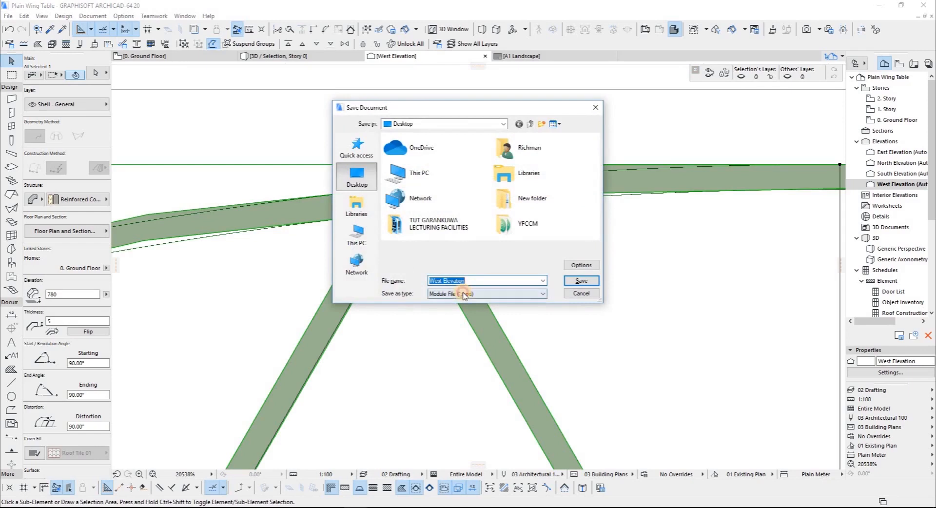
{"action": "left_click", "coordinate": [464, 294]}
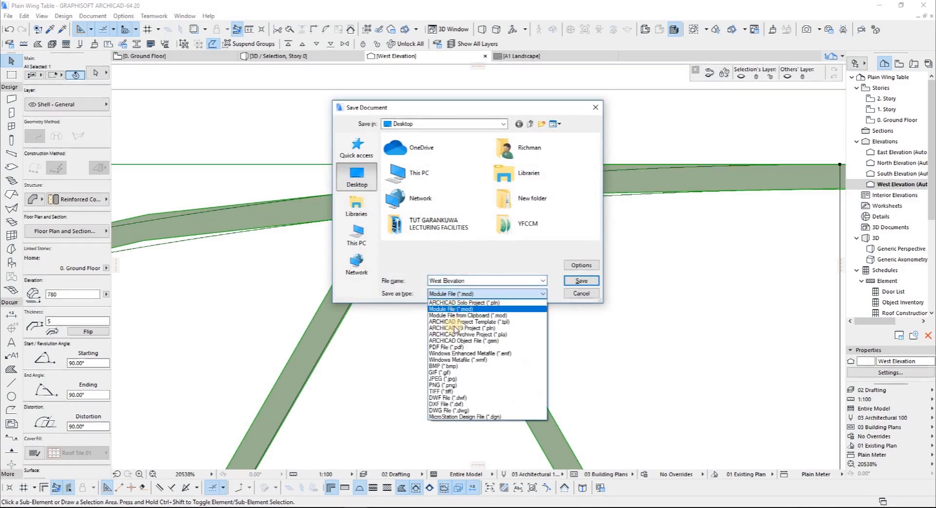
{"action": "left_click", "coordinate": [457, 304]}
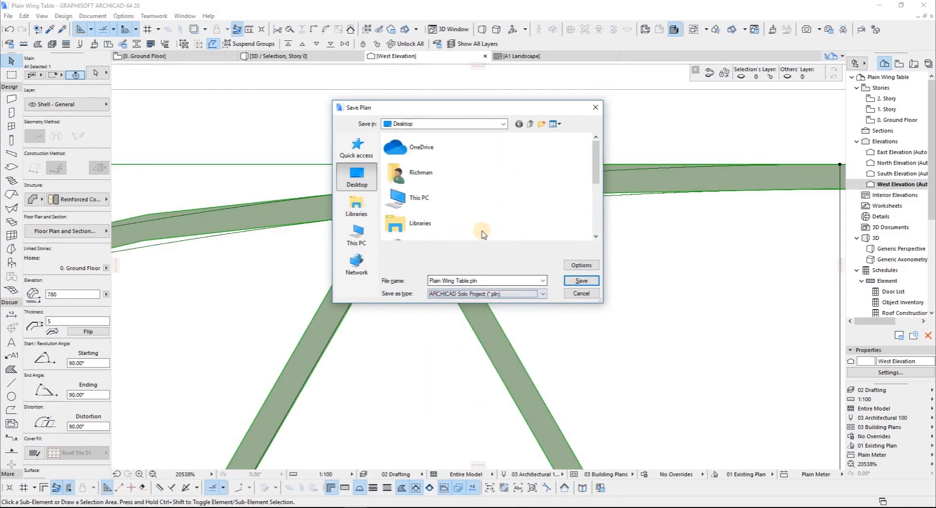
{"action": "scroll", "coordinate": [430, 235], "scroll_direction": "down", "scroll_amount": 3}
{"action": "left_click", "coordinate": [580, 282]}
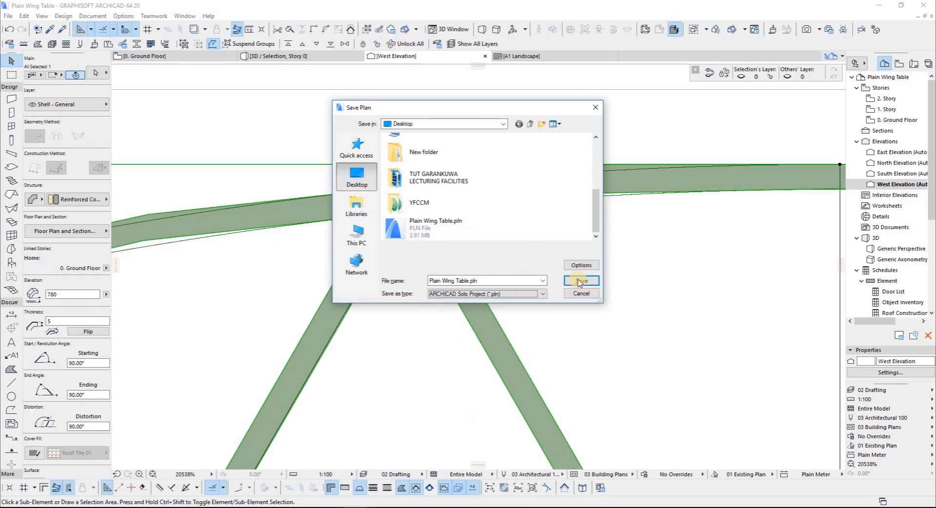
Finish saving the project, and move the uncut rectangular shell onto the guide drawing with the five circles
{"action": "left_click", "coordinate": [497, 261]}
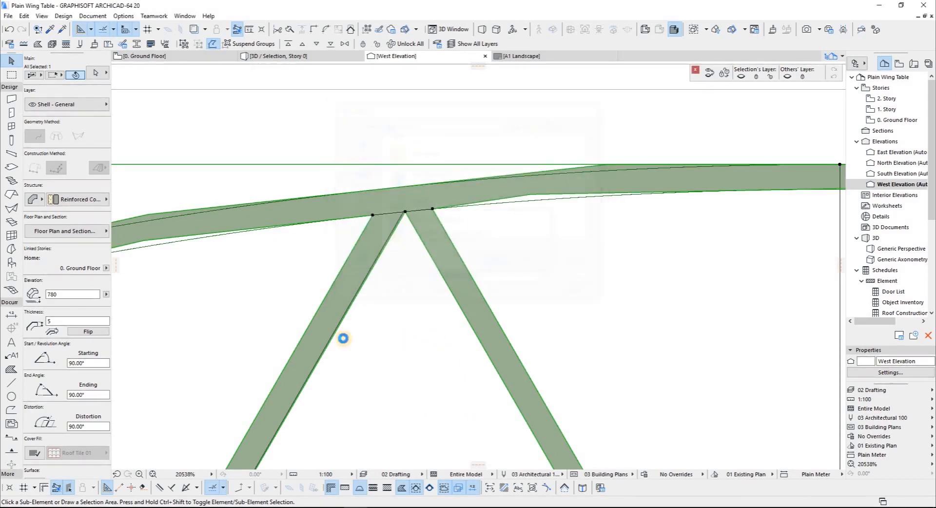
{"action": "scroll", "coordinate": [376, 268], "scroll_direction": "down", "scroll_amount": 10}
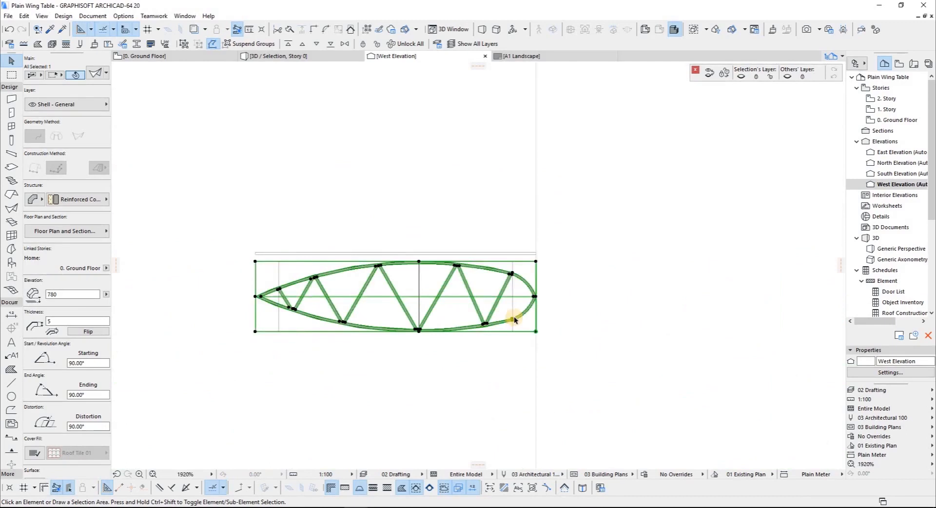
{"action": "scroll", "coordinate": [716, 310], "scroll_direction": "up", "scroll_amount": 3}
{"action": "left_click", "coordinate": [692, 320]}
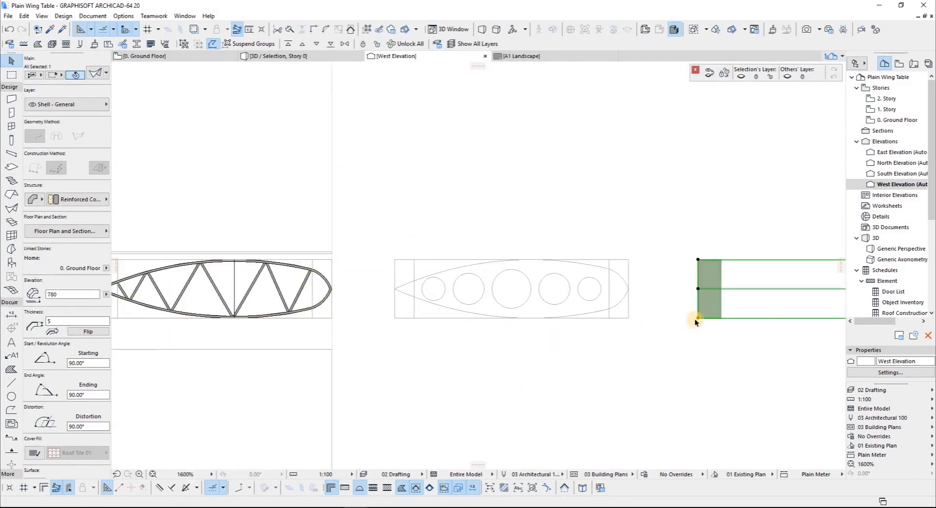
{"action": "key", "text": "ctrl+d"}
{"action": "left_click", "coordinate": [497, 324]}
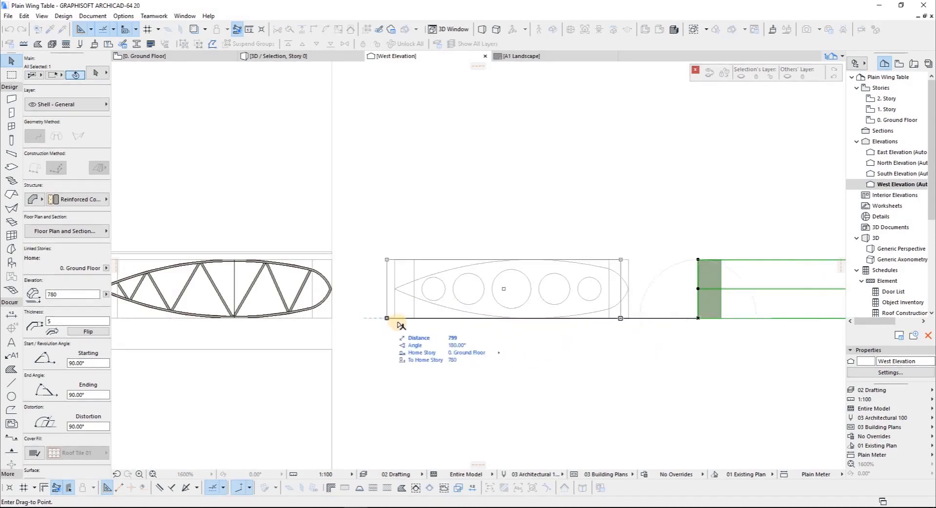
{"action": "left_click", "coordinate": [389, 347]}
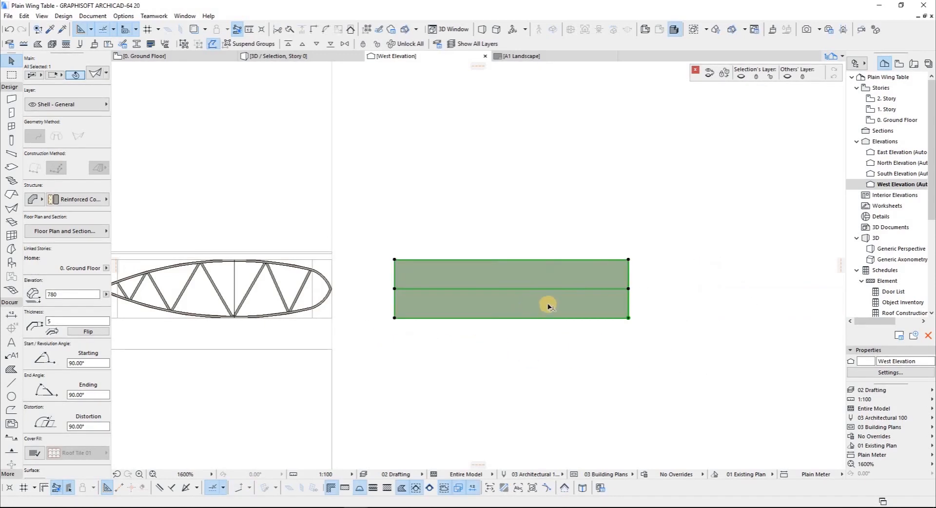
Move the rectangular shell straight up, clear of the guide drawing with the five circles
{"action": "scroll", "coordinate": [606, 275], "scroll_direction": "up", "scroll_amount": 2}
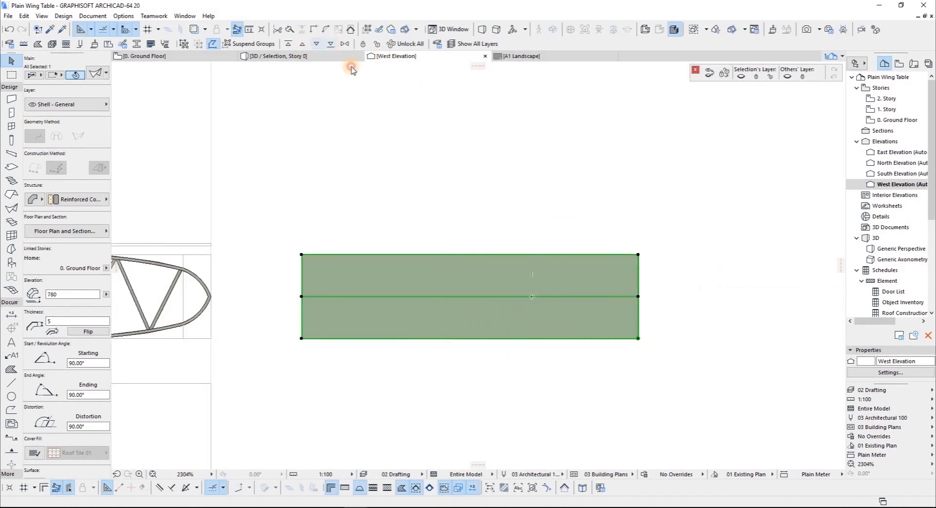
{"action": "left_click", "coordinate": [497, 203]}
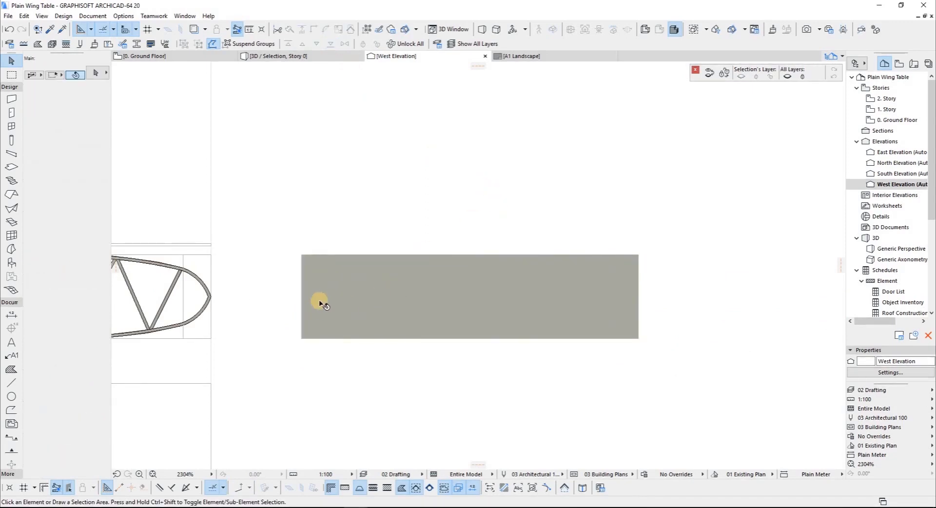
{"action": "left_click", "coordinate": [350, 315]}
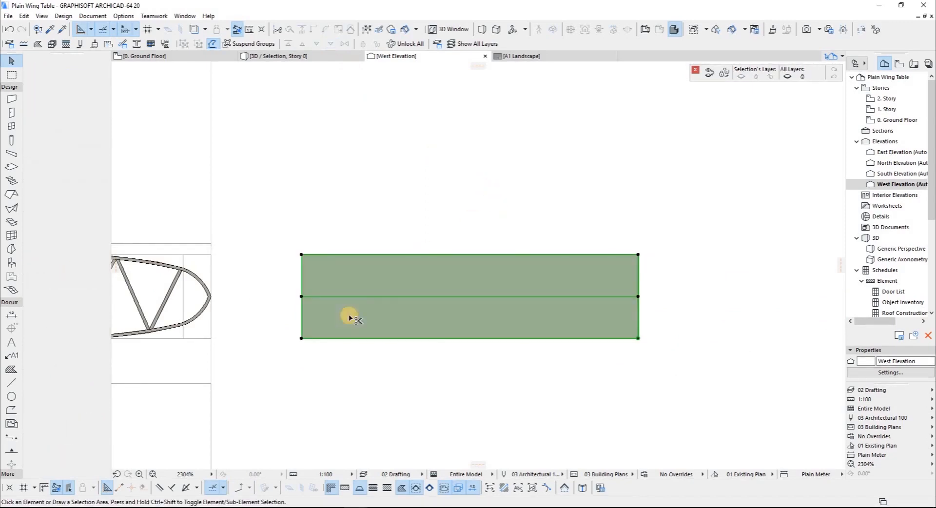
{"action": "left_click", "coordinate": [349, 315]}
{"action": "left_click", "coordinate": [360, 195]}
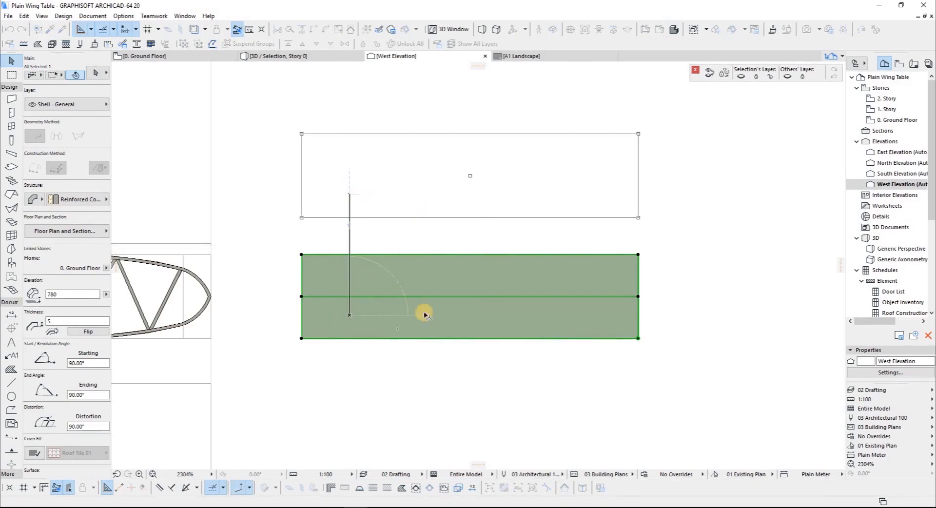
{"action": "key", "text": "Escape"}
Change the pen of the guide drawing's outline and its five circles to a dark black colour
{"action": "left_click_drag", "start_coordinate": [645, 247], "coordinate": [273, 359]}
{"action": "left_click", "coordinate": [100, 200]}
{"action": "left_click", "coordinate": [113, 200]}
{"action": "key", "text": "Escape"}
{"action": "left_click_drag", "start_coordinate": [378, 311], "coordinate": [329, 283]}
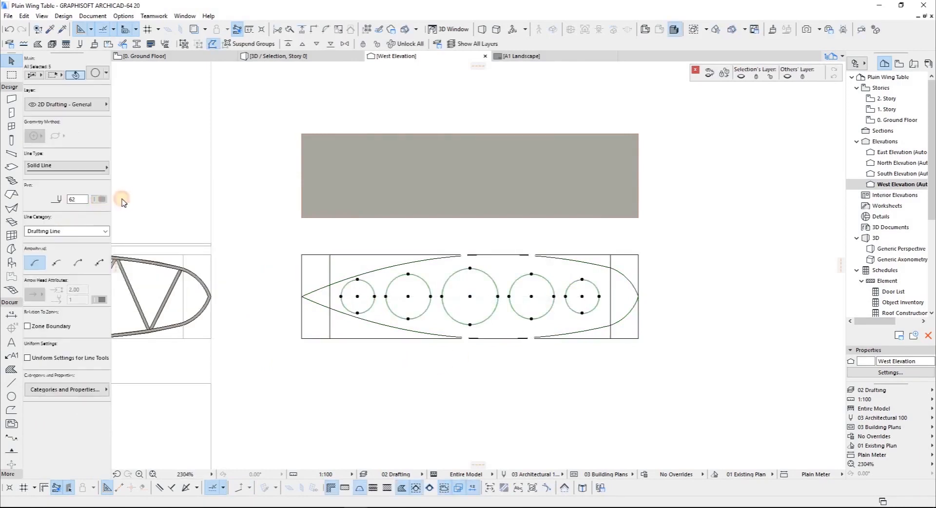
{"action": "left_click", "coordinate": [101, 199]}
{"action": "left_click", "coordinate": [113, 199]}
Move the shell back down onto the guide drawing, matching their lower-left corners, and deselect it
{"action": "left_click", "coordinate": [472, 156]}
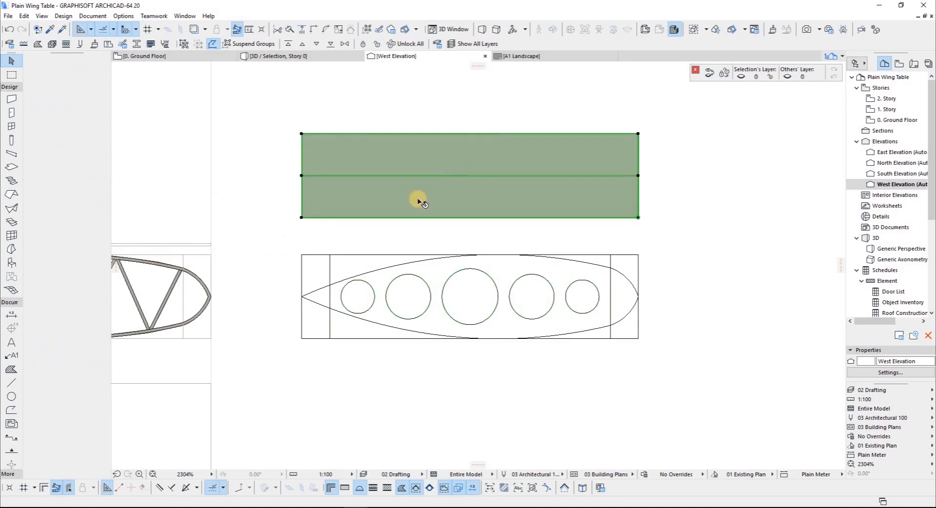
{"action": "left_click_drag", "start_coordinate": [302, 217], "coordinate": [304, 338]}
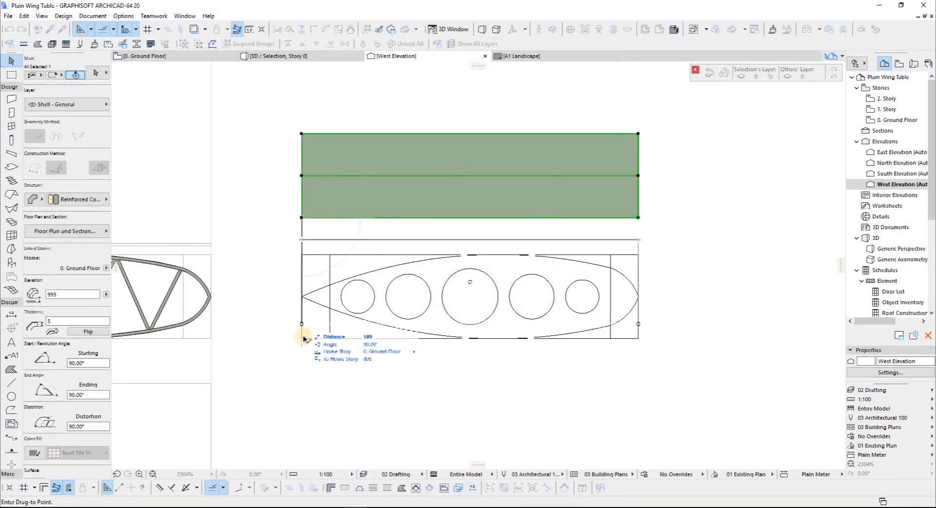
{"action": "left_click", "coordinate": [303, 338]}
{"action": "left_click", "coordinate": [387, 374]}
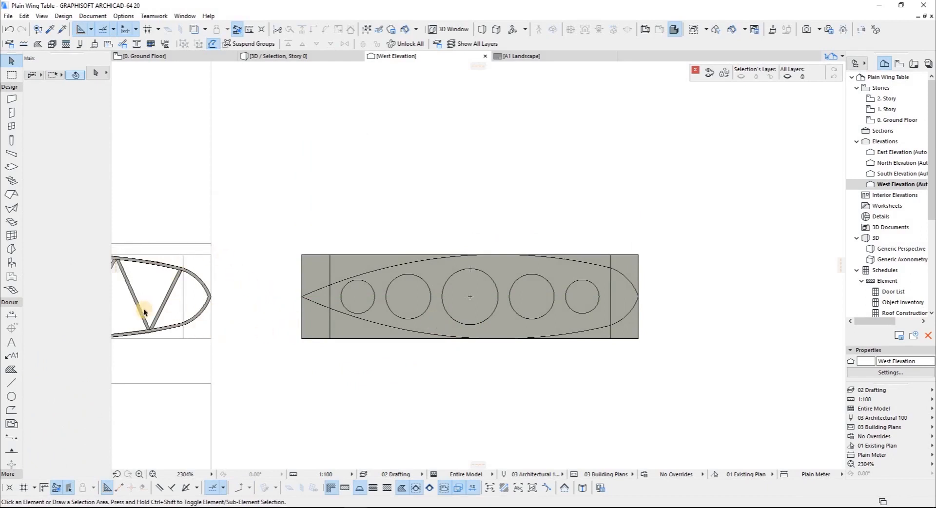
{"action": "scroll", "coordinate": [211, 306], "scroll_direction": "down", "scroll_amount": 4}
{"action": "scroll", "coordinate": [422, 307], "scroll_direction": "up", "scroll_amount": 4}
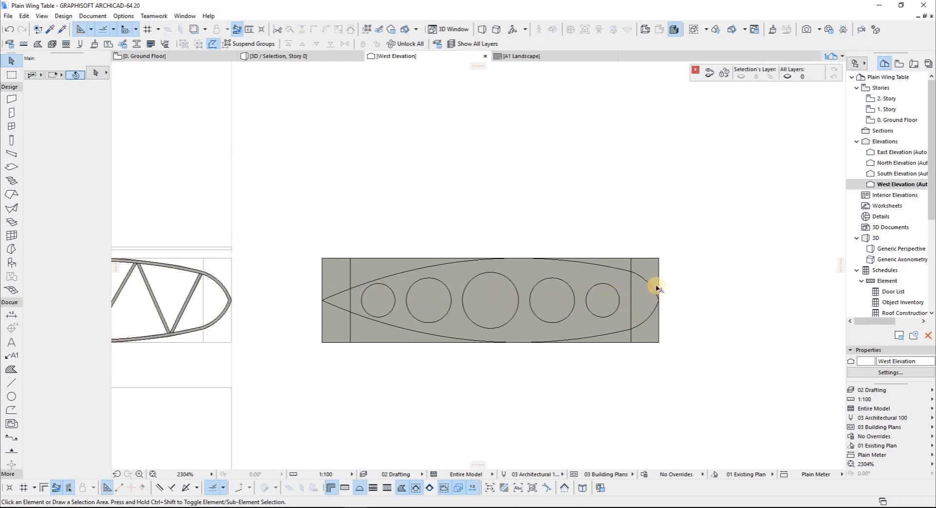
Define the shell contour along the guide's wing outline with three-point arcs, starting and ending at the pointed tip
{"action": "left_click", "coordinate": [645, 338]}
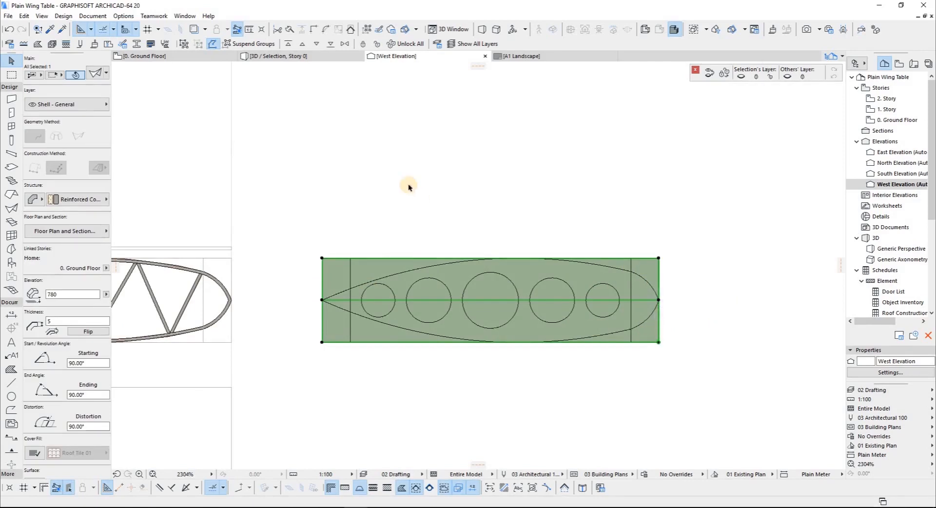
{"action": "right_click", "coordinate": [378, 270]}
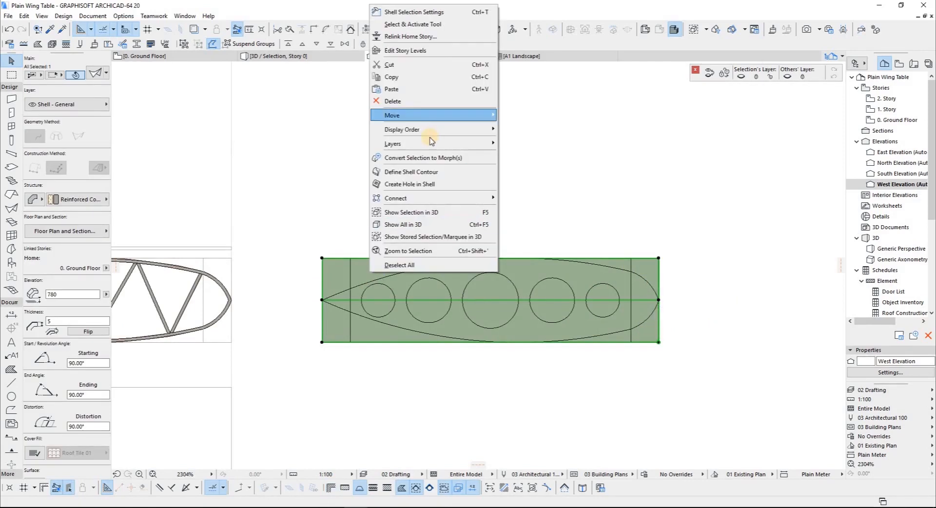
{"action": "left_click", "coordinate": [412, 172]}
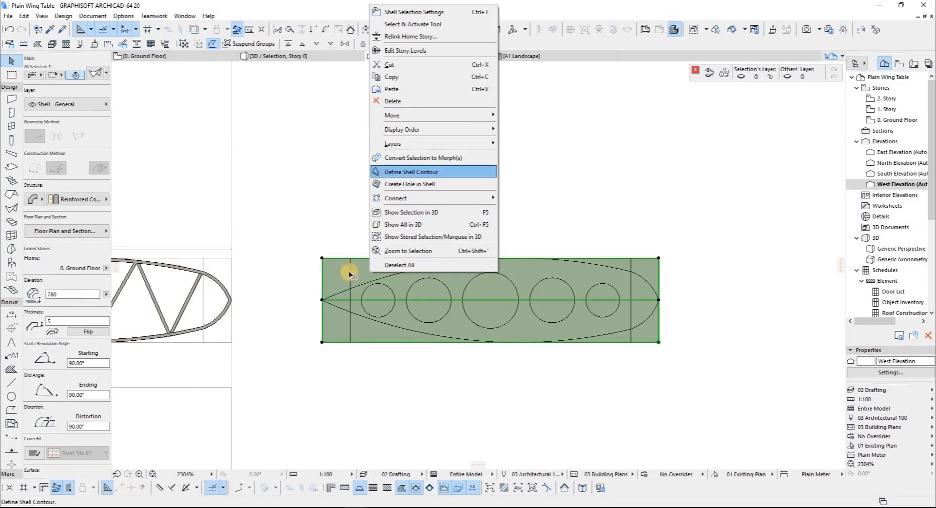
{"action": "left_click", "coordinate": [322, 300]}
{"action": "left_click", "coordinate": [529, 87]}
{"action": "left_click", "coordinate": [519, 258]}
{"action": "left_click", "coordinate": [631, 272]}
{"action": "left_click", "coordinate": [659, 300]}
{"action": "left_click", "coordinate": [631, 329]}
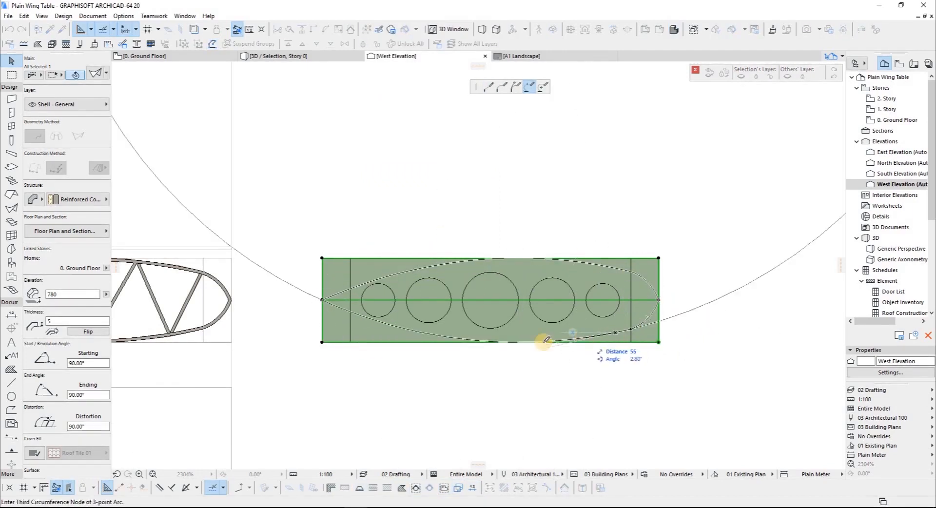
{"action": "left_click", "coordinate": [519, 343]}
{"action": "left_click", "coordinate": [321, 299]}
Cut a semicircular hole in the shell along the upper half of the middle guide circle
{"action": "right_click", "coordinate": [508, 274]}
{"action": "left_click", "coordinate": [542, 187]}
{"action": "left_click", "coordinate": [463, 300]}
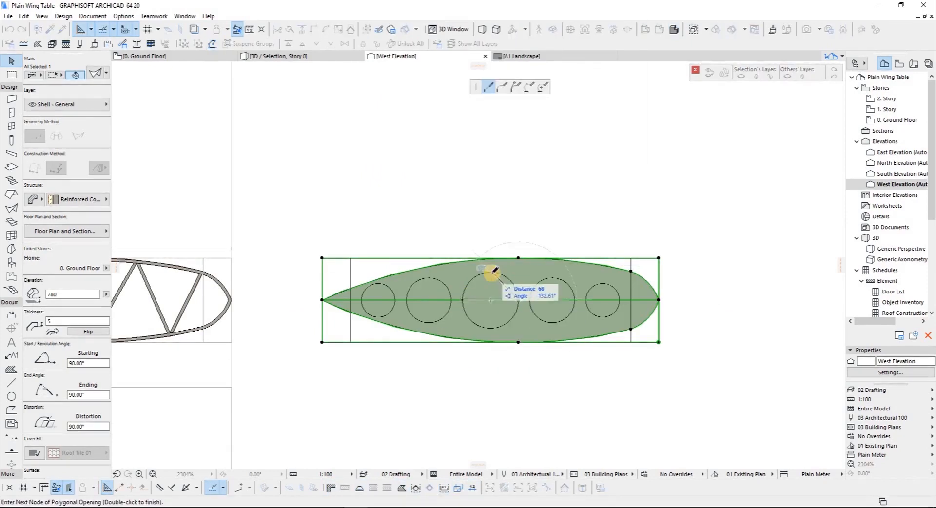
{"action": "left_click", "coordinate": [491, 272]}
{"action": "double_click", "coordinate": [519, 300]}
{"action": "scroll", "coordinate": [489, 278], "scroll_direction": "up", "scroll_amount": 4}
{"action": "left_click", "coordinate": [522, 325]}
{"action": "key", "text": "Escape"}
{"action": "left_click", "coordinate": [546, 296]}
{"action": "key", "text": "Escape"}
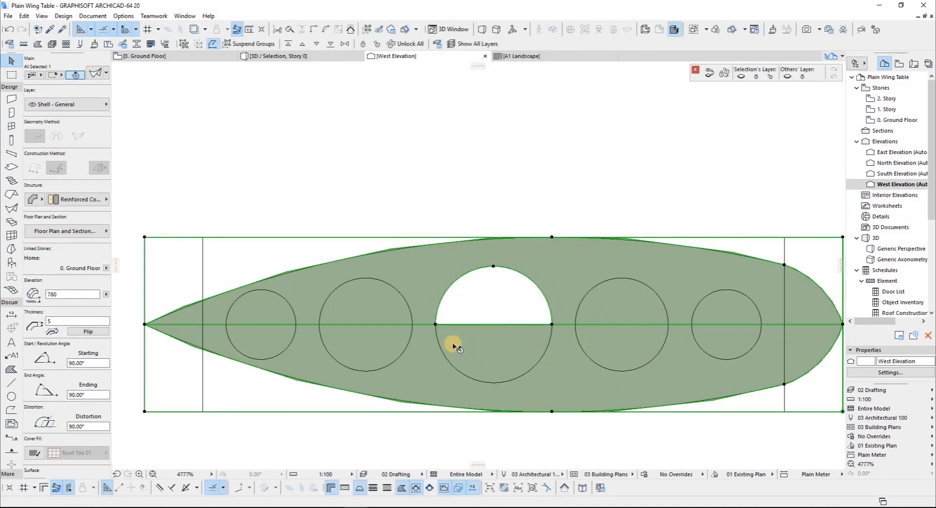
{"action": "key", "text": "Escape"}
{"action": "left_click", "coordinate": [478, 335]}
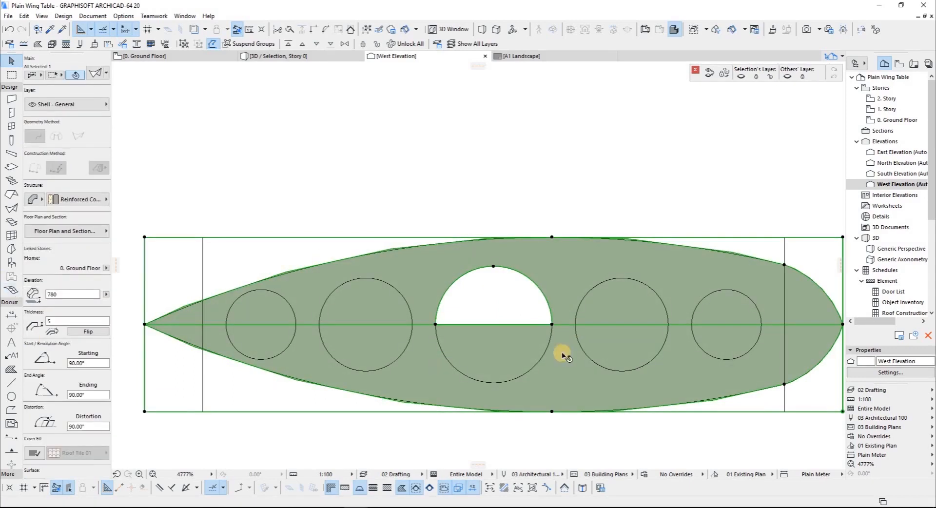
Cut a triangular hole in the lower half of the middle circle, between its two axis points and its lowest point
{"action": "right_click", "coordinate": [613, 162]}
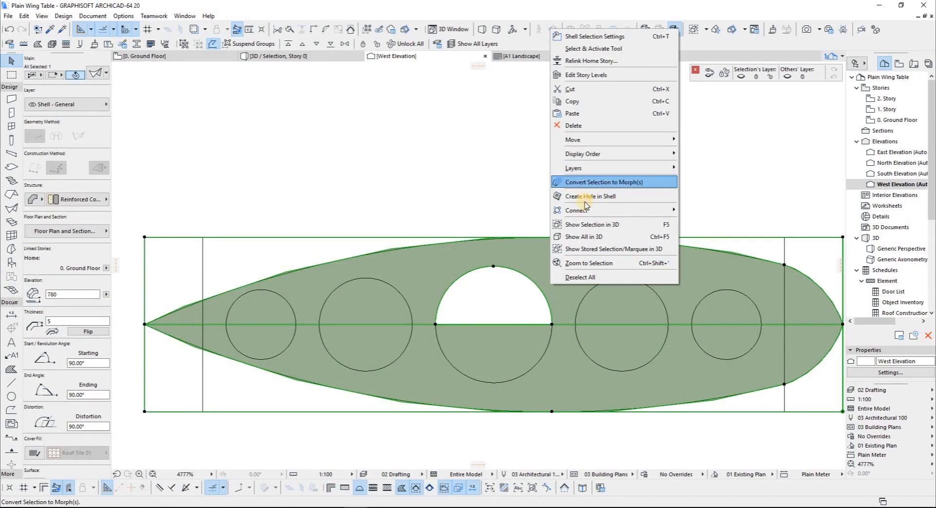
{"action": "left_click", "coordinate": [436, 324]}
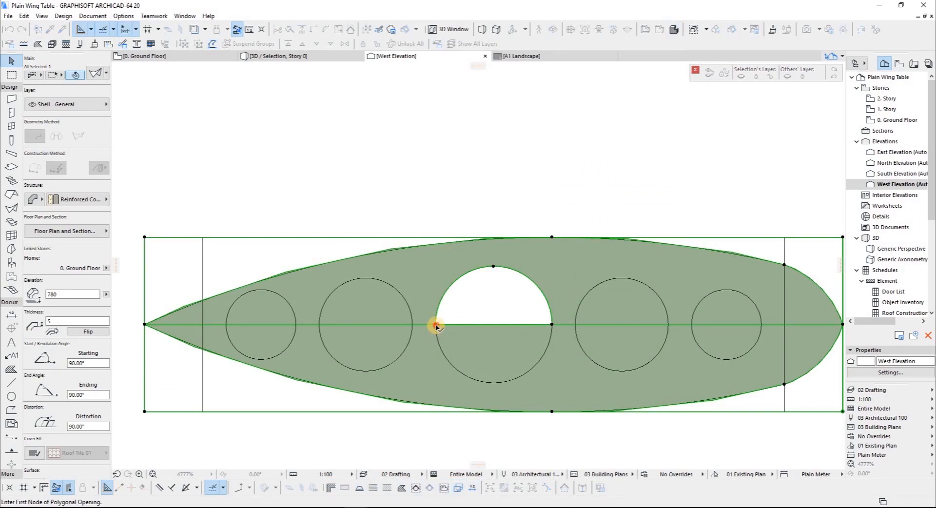
{"action": "left_click", "coordinate": [552, 324]}
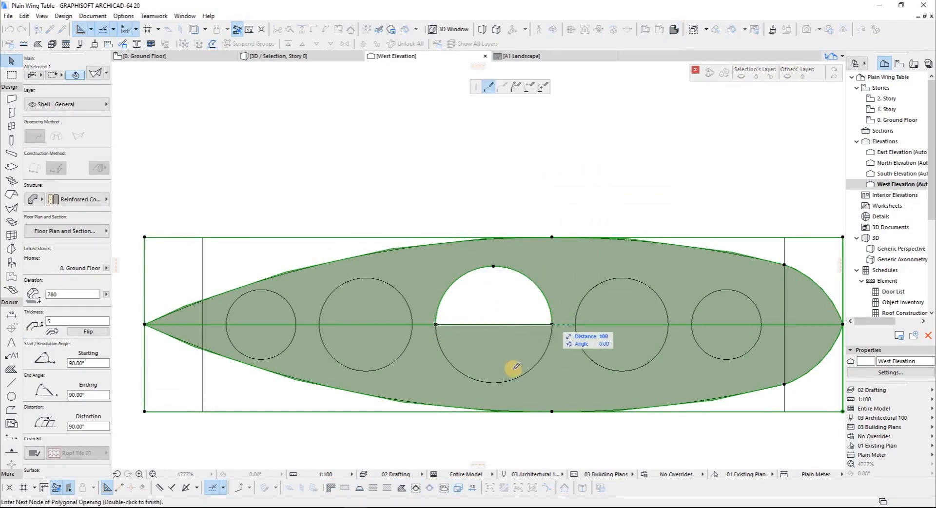
{"action": "left_click", "coordinate": [494, 383]}
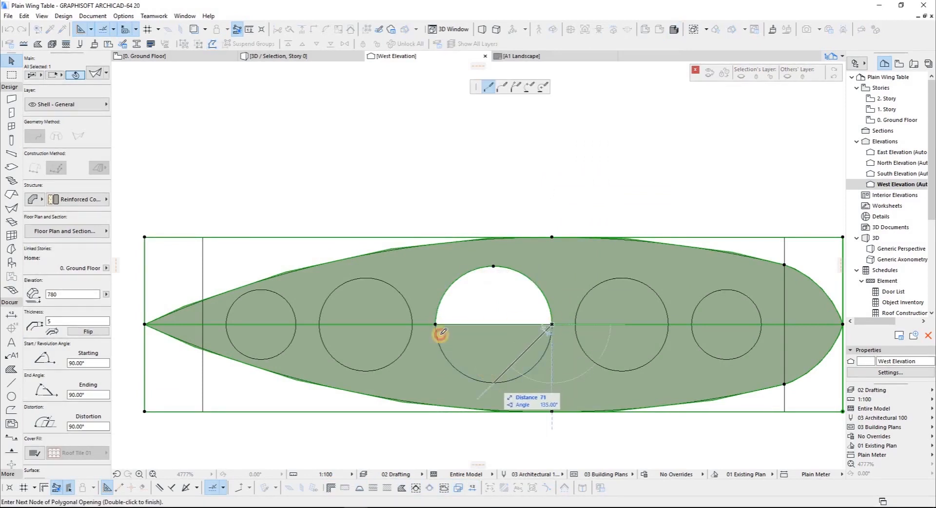
{"action": "left_click", "coordinate": [436, 325]}
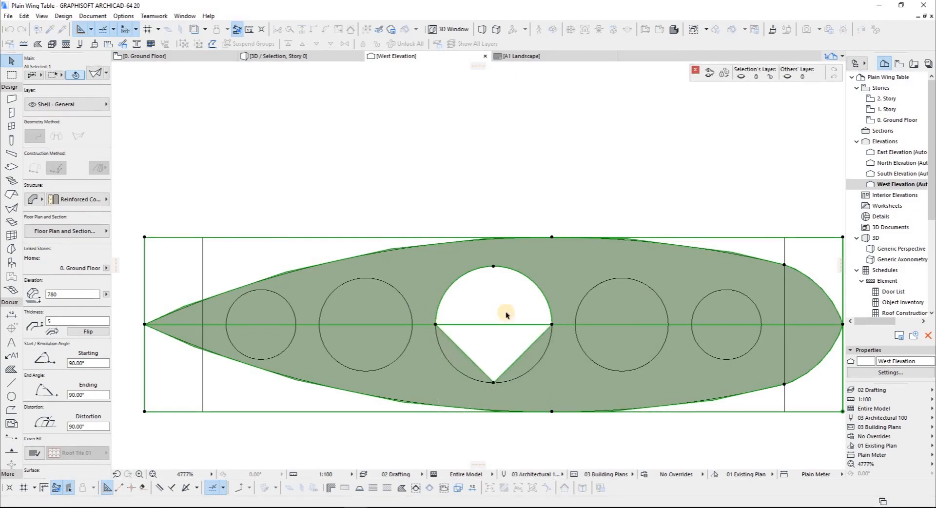
Curve both slanted edges of the lower triangular hole outward to match the middle guide circle
{"action": "left_click", "coordinate": [523, 359]}
{"action": "left_click", "coordinate": [580, 295]}
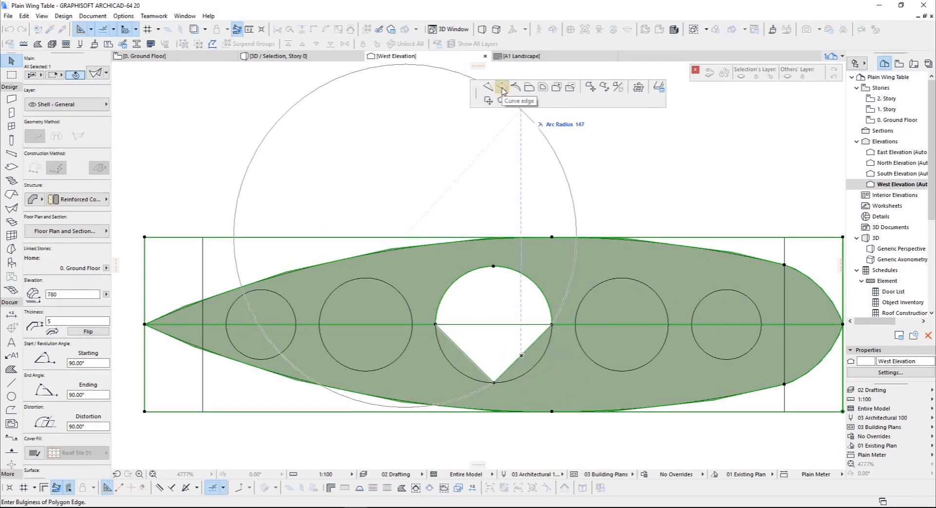
{"action": "left_click", "coordinate": [525, 370]}
{"action": "left_click", "coordinate": [462, 371]}
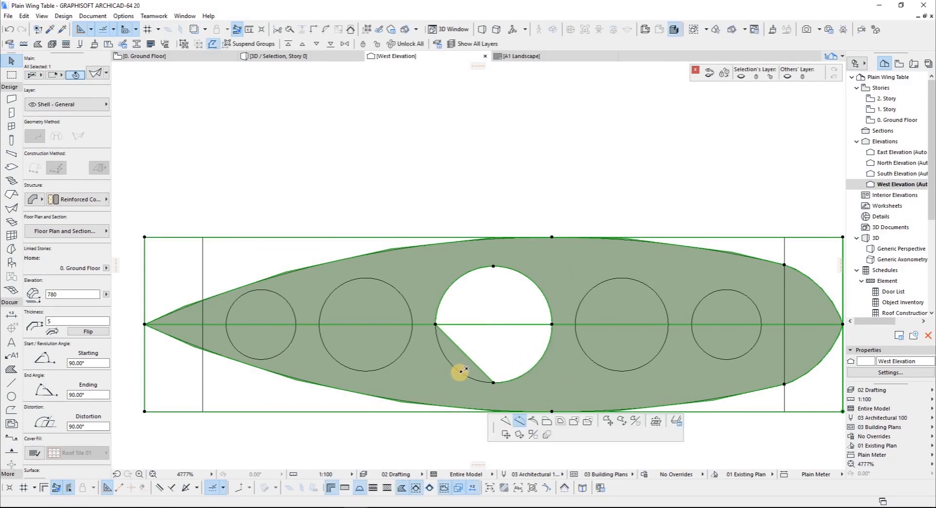
{"action": "left_click", "coordinate": [456, 316]}
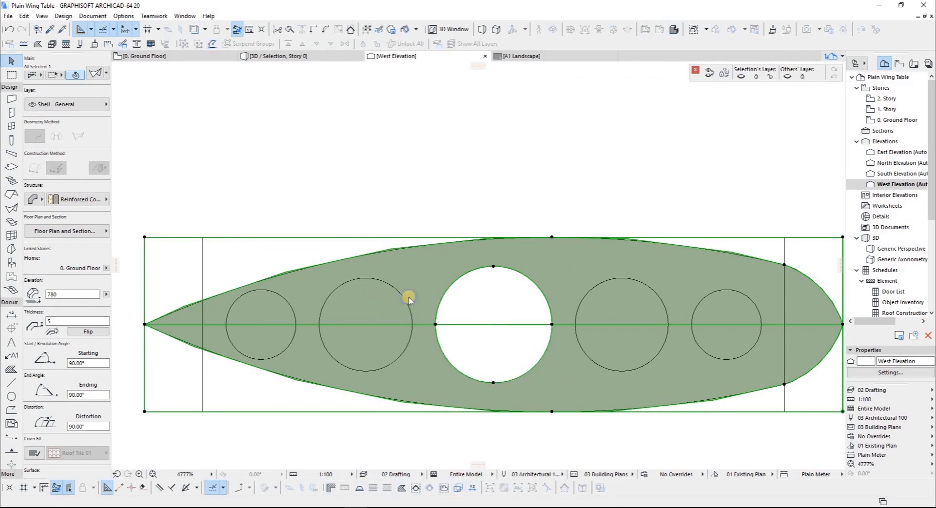
Cut a triangular hole in the shell with its three corners on the guide circle just left of the middle hole
{"action": "right_click", "coordinate": [371, 299]}
{"action": "left_click", "coordinate": [409, 211]}
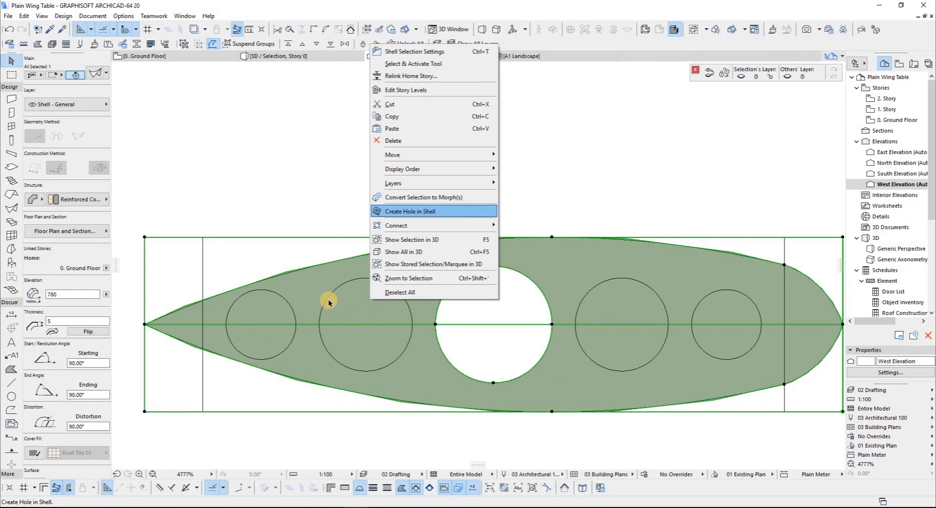
{"action": "left_click", "coordinate": [326, 299]}
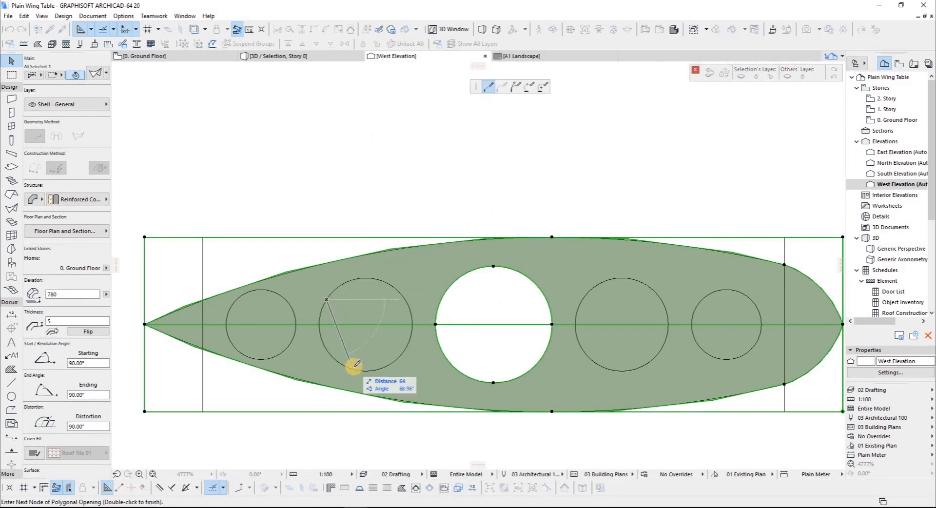
{"action": "left_click", "coordinate": [408, 302]}
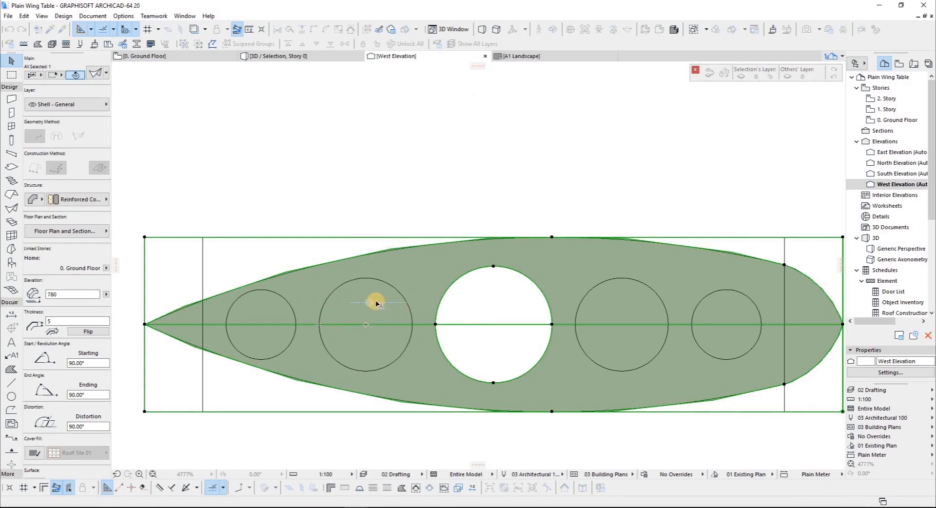
{"action": "left_click", "coordinate": [327, 299]}
Curve all three edges of the triangular hole just left of the middle hole outward to match its guide circle
{"action": "left_click", "coordinate": [378, 302]}
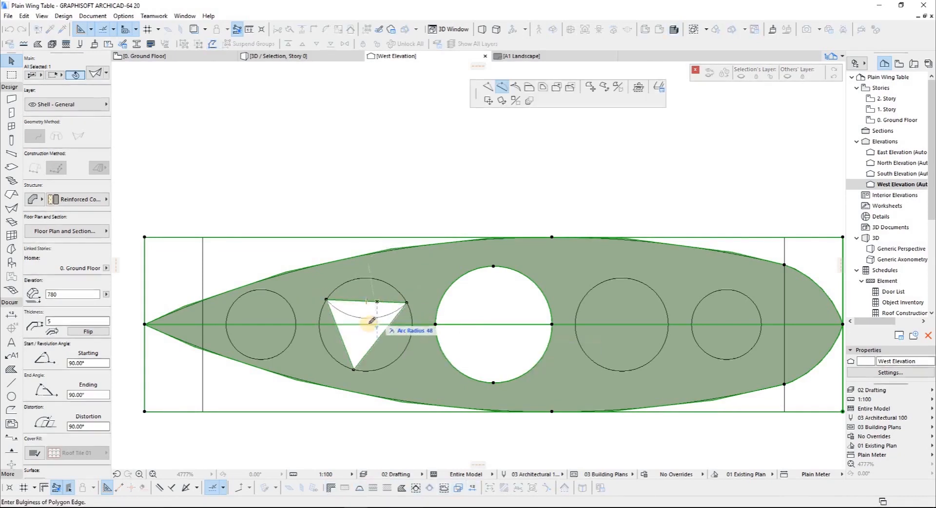
{"action": "left_click", "coordinate": [402, 306]}
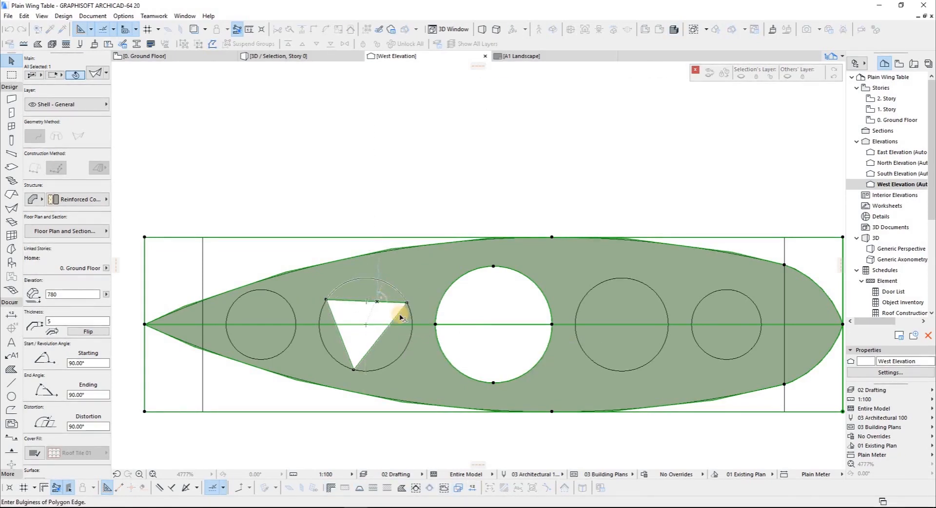
{"action": "left_click", "coordinate": [409, 342]}
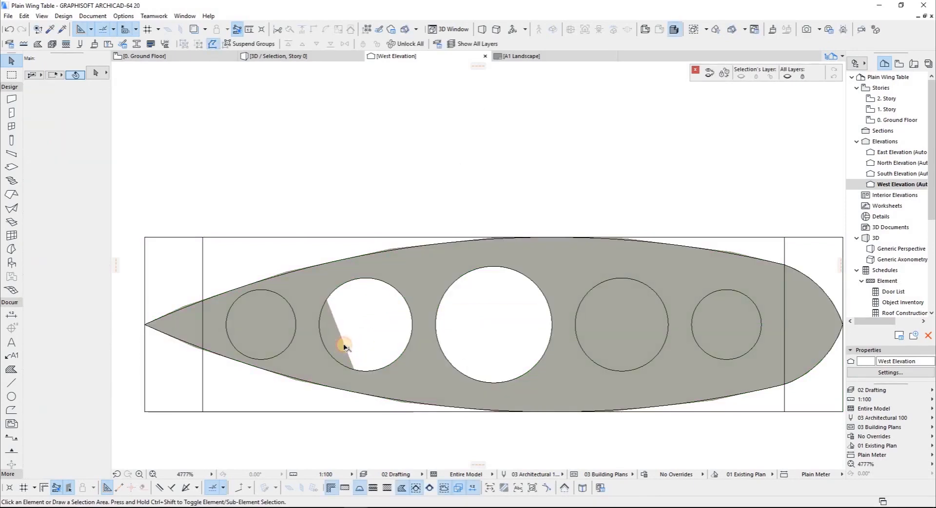
{"action": "left_click", "coordinate": [344, 347]}
{"action": "left_click", "coordinate": [335, 345]}
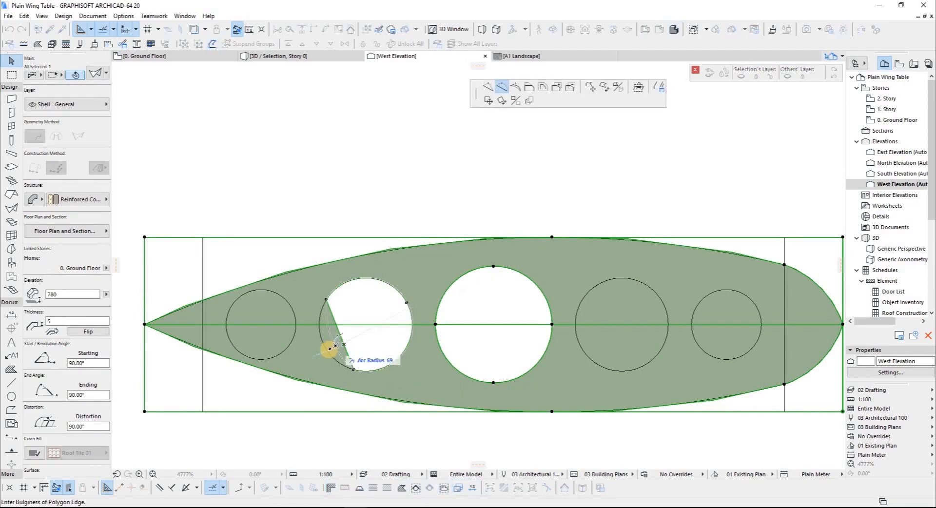
Cut a triangular hole in the shell with its three corners on the leftmost guide circle
{"action": "left_click", "coordinate": [281, 312]}
{"action": "right_click", "coordinate": [282, 312]}
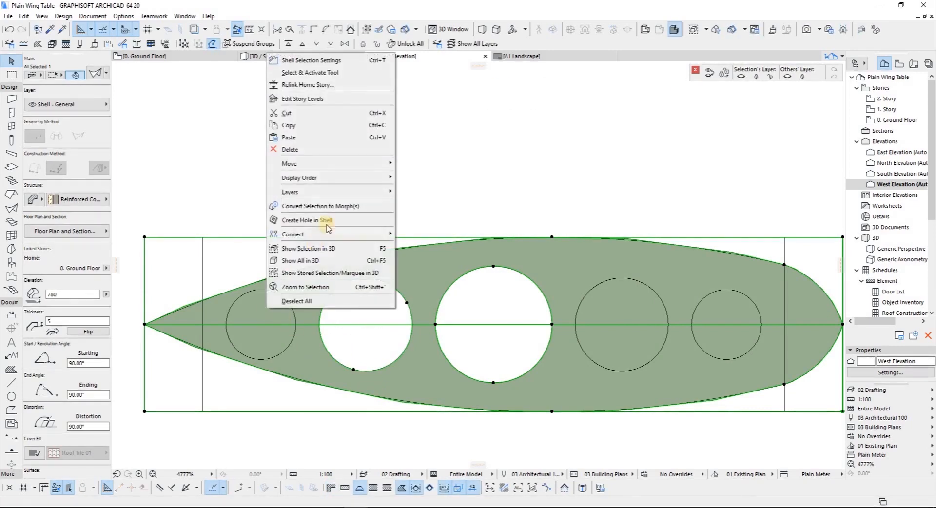
{"action": "left_click", "coordinate": [234, 303]}
{"action": "left_click", "coordinate": [278, 355]}
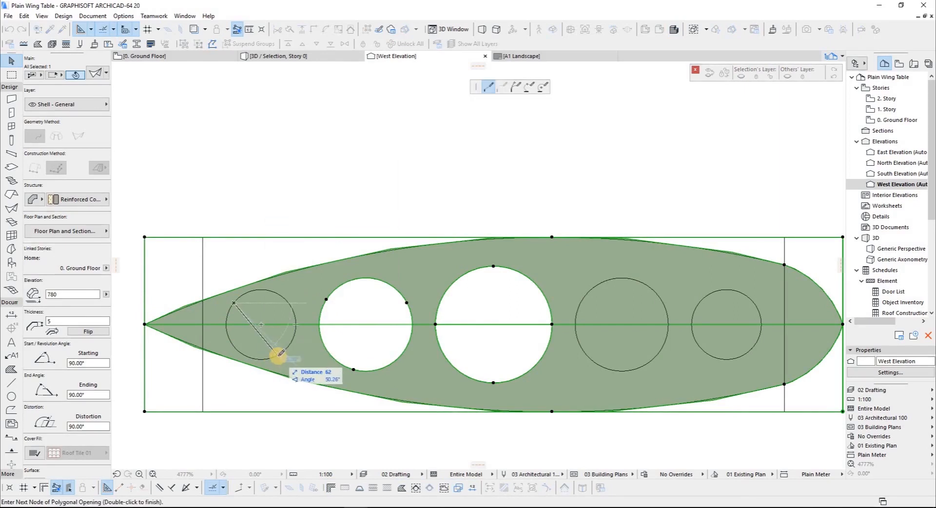
{"action": "left_click", "coordinate": [293, 308]}
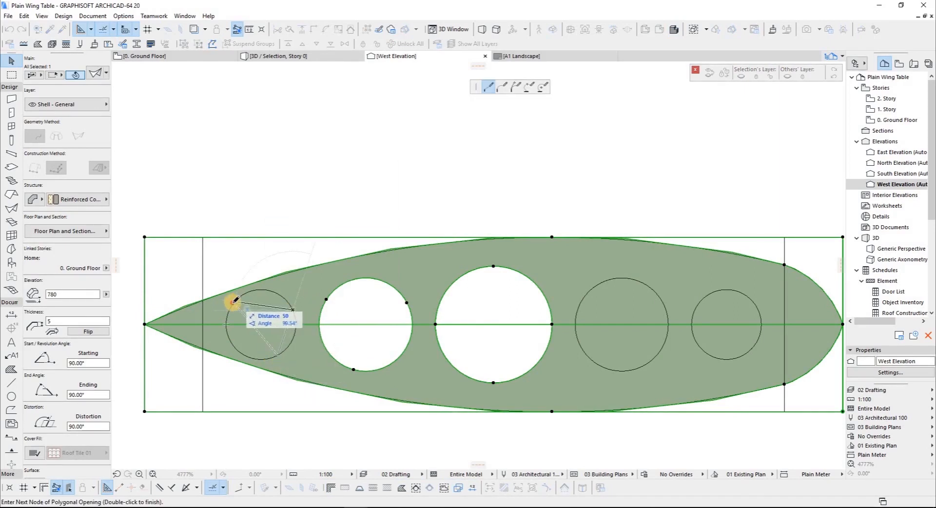
{"action": "left_click", "coordinate": [234, 303]}
Bulge the three edges of the leftmost triangular hole outward until they follow the guide circle
{"action": "left_click", "coordinate": [270, 310]}
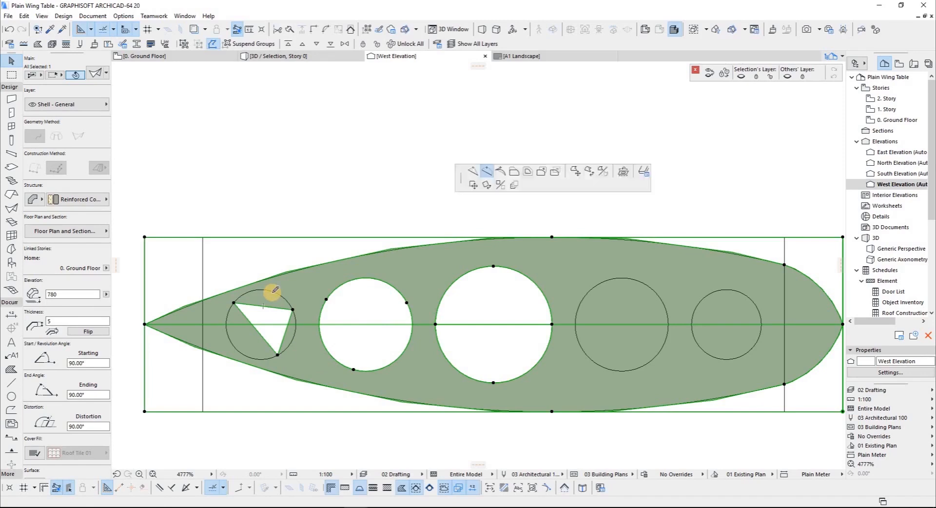
{"action": "left_click", "coordinate": [284, 337]}
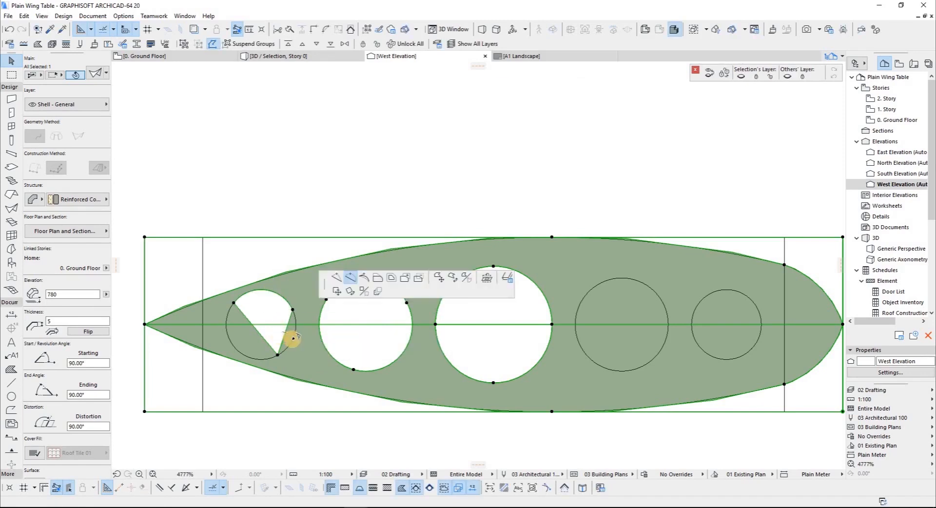
{"action": "left_click", "coordinate": [293, 338]}
{"action": "left_click", "coordinate": [256, 329]}
{"action": "left_click", "coordinate": [230, 339]}
Cut a triangular hole in the shell with its corners on the guide circle just right of the middle hole
{"action": "left_click", "coordinate": [587, 295]}
{"action": "left_click", "coordinate": [626, 371]}
{"action": "left_click", "coordinate": [664, 304]}
{"action": "left_click", "coordinate": [587, 294]}
Curve the three edges of the triangular hole right of the middle hole outward to match its guide circle
{"action": "left_click", "coordinate": [625, 299]}
{"action": "left_click", "coordinate": [622, 279]}
{"action": "left_click", "coordinate": [607, 333]}
{"action": "left_click", "coordinate": [587, 355]}
{"action": "left_click", "coordinate": [645, 337]}
{"action": "left_click", "coordinate": [654, 357]}
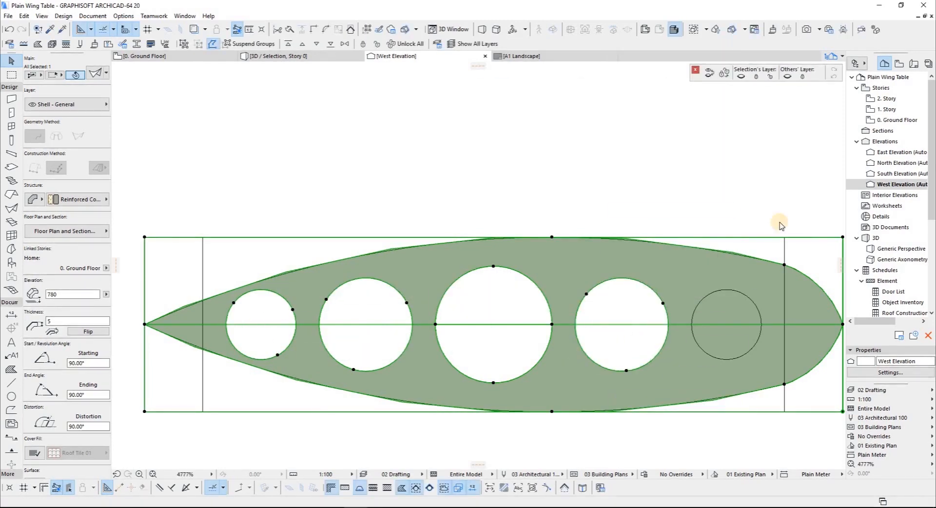
Cut a hole with three corners on the rightmost guide circle, curve its edges to match the circle, and deselect the shell
{"action": "left_click", "coordinate": [702, 300]}
{"action": "left_click", "coordinate": [718, 344]}
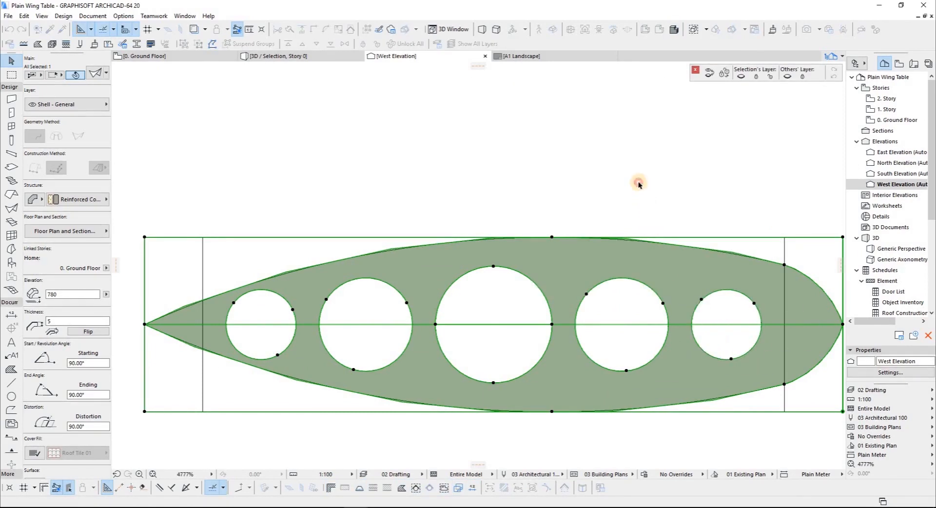
{"action": "key", "text": "Escape"}
Switch to the Ground Floor plan and locate the truss-cut shell along the left edge of the tabletop rectangle
{"action": "scroll", "coordinate": [538, 326], "scroll_direction": "down", "scroll_amount": 5}
{"action": "scroll", "coordinate": [397, 319], "scroll_direction": "up", "scroll_amount": 1}
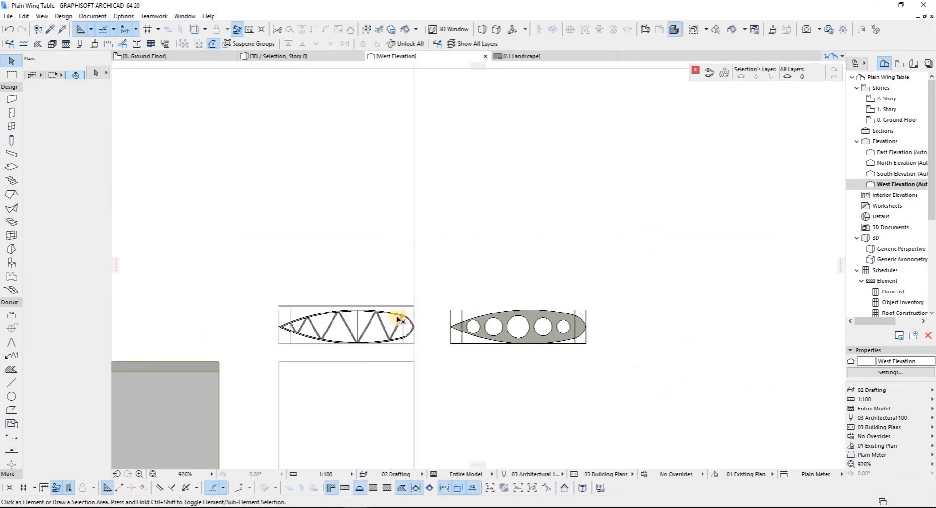
{"action": "key", "text": "F2"}
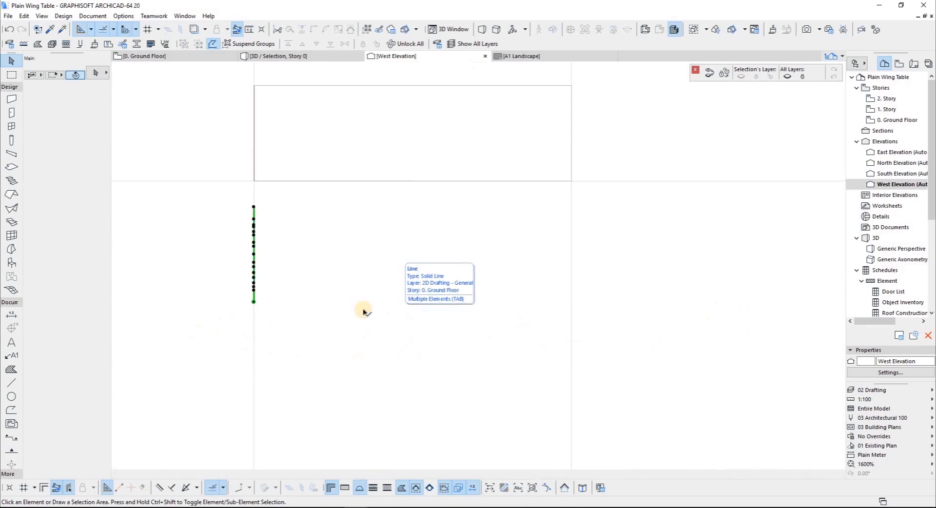
{"action": "key", "text": "Escape"}
{"action": "scroll", "coordinate": [257, 232], "scroll_direction": "up", "scroll_amount": 7}
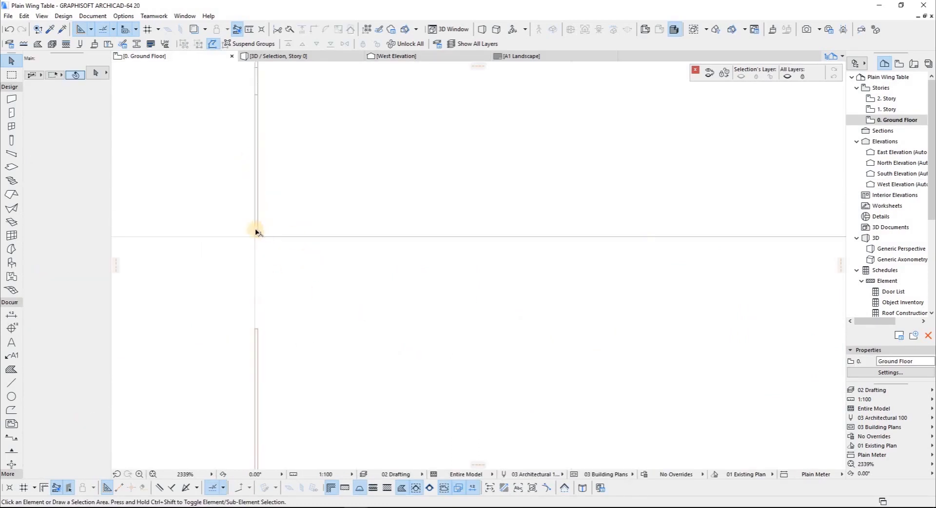
{"action": "left_click", "coordinate": [247, 265]}
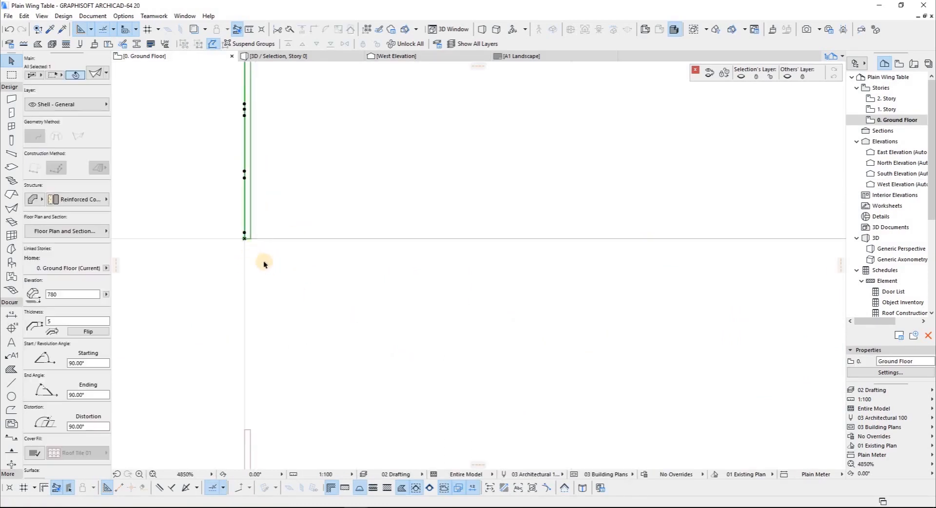
{"action": "scroll", "coordinate": [264, 261], "scroll_direction": "down", "scroll_amount": 6}
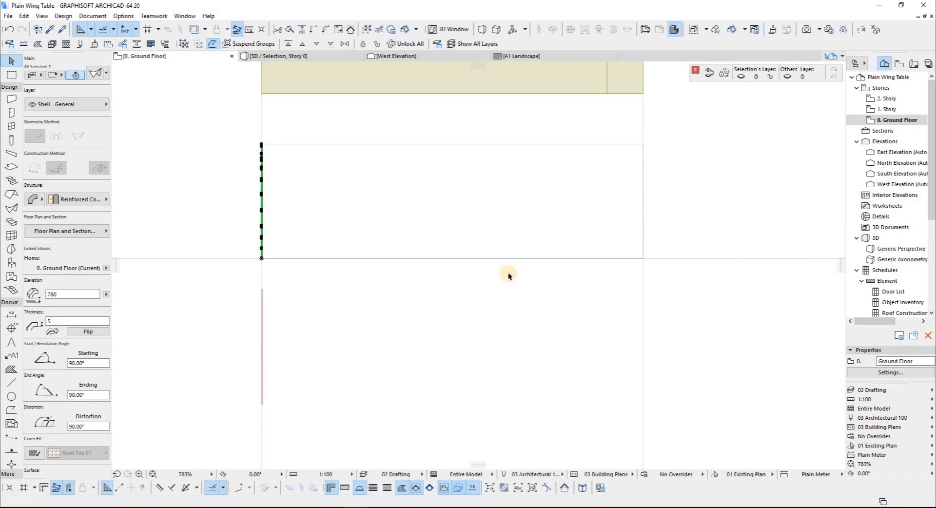
Draw a vertical centre line from the midpoint of the rectangle's top edge to just past its bottom edge
{"action": "left_click", "coordinate": [463, 145]}
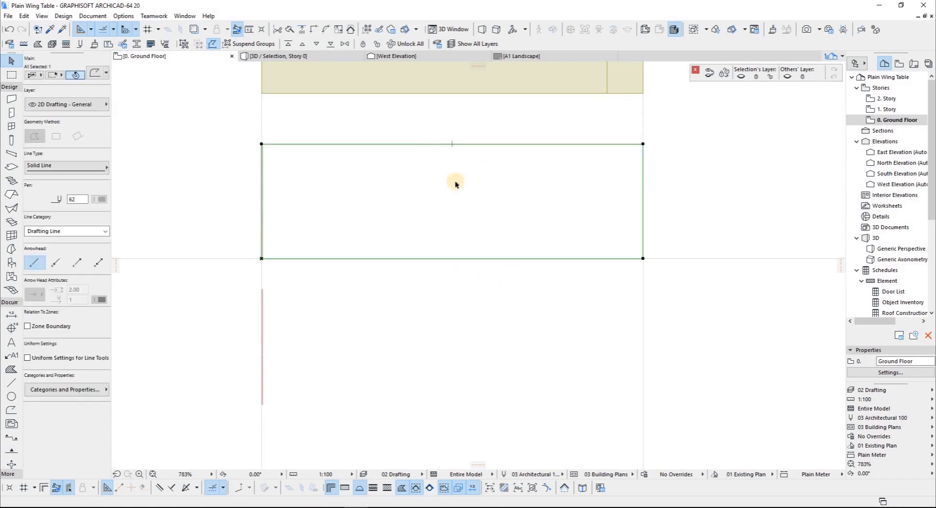
{"action": "key", "text": "Escape"}
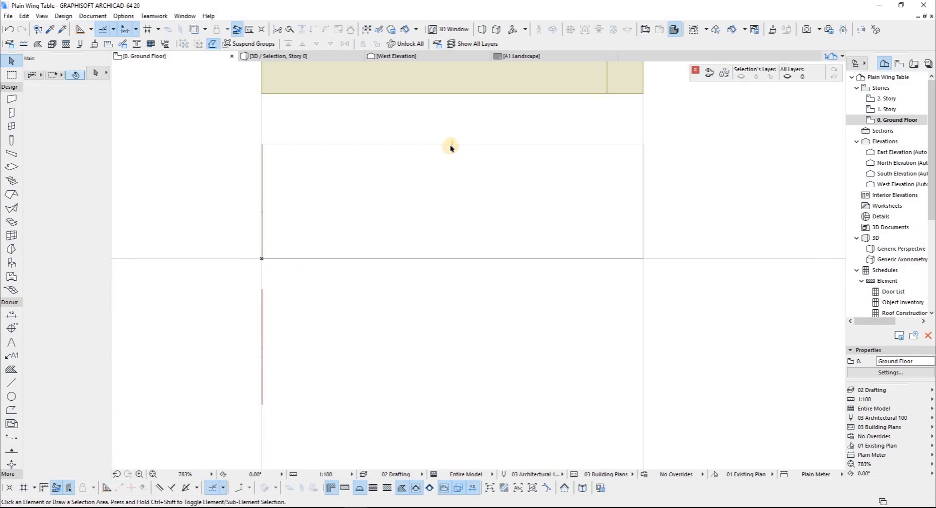
{"action": "left_click", "coordinate": [11, 383]}
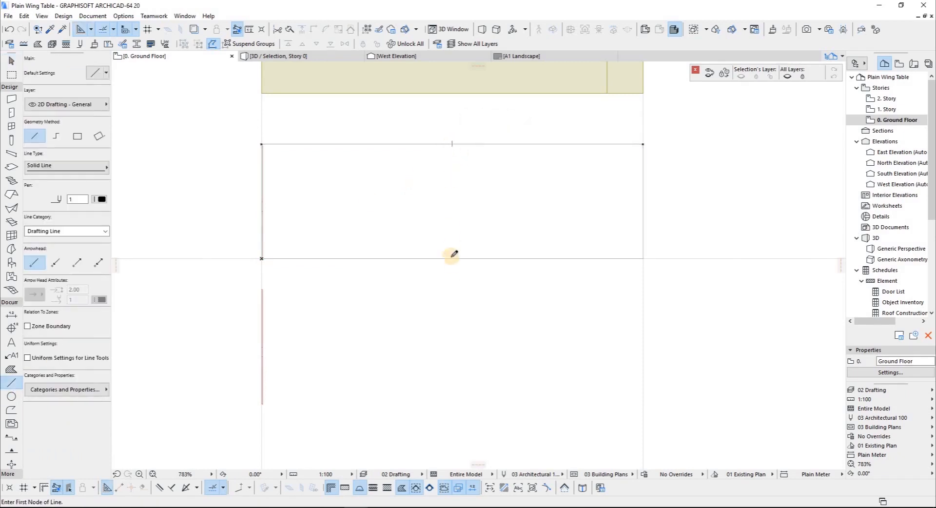
{"action": "left_click", "coordinate": [452, 272]}
{"action": "key", "text": "Escape"}
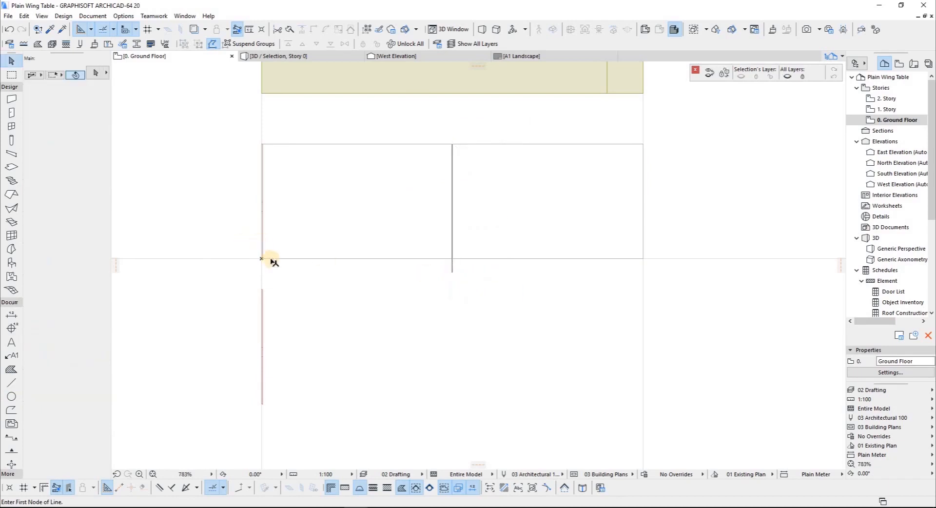
Select only the truss-cut shell along the rectangle's left edge in the Ground Floor plan
{"action": "scroll", "coordinate": [273, 262], "scroll_direction": "up", "scroll_amount": 4}
{"action": "left_click", "coordinate": [265, 261]}
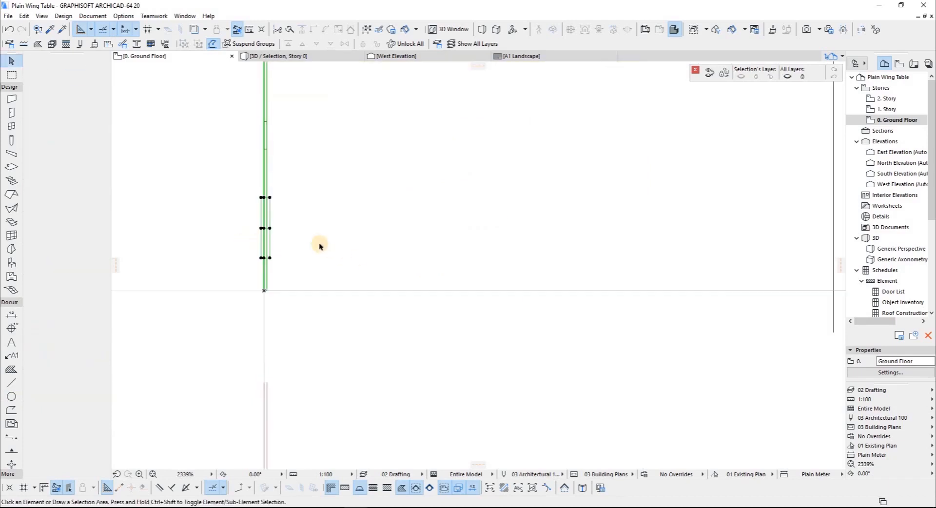
{"action": "key", "text": "Escape"}
{"action": "scroll", "coordinate": [266, 288], "scroll_direction": "up", "scroll_amount": 5}
{"action": "left_click", "coordinate": [269, 291]}
{"action": "left_click", "coordinate": [269, 293]}
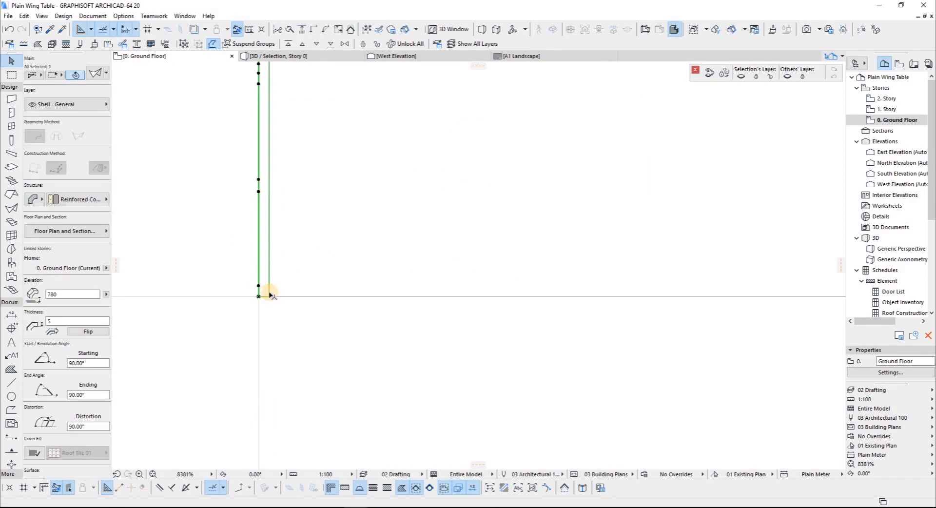
{"action": "scroll", "coordinate": [262, 284], "scroll_direction": "down", "scroll_amount": 7}
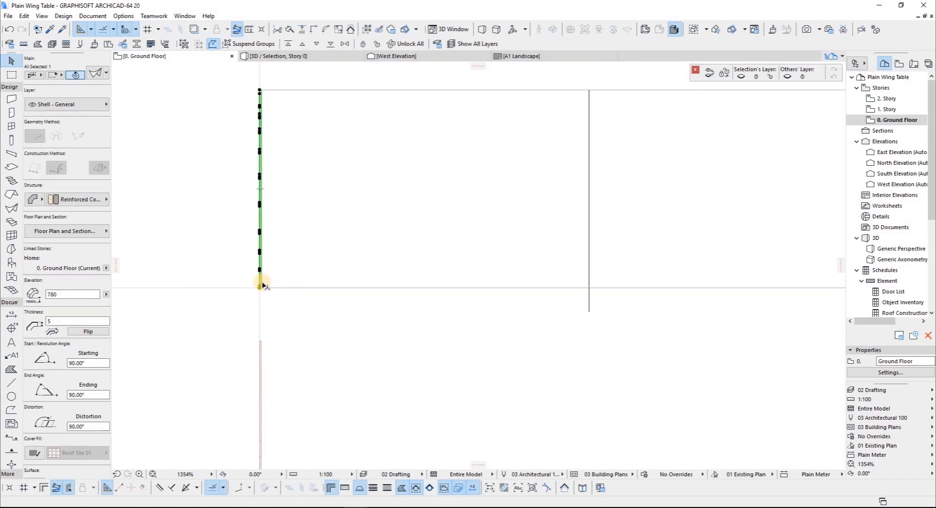
Try to multiply the truss shell by Drag and Spread at 100 spacing from its position towards the centre line
{"action": "key", "text": "ctrl+u"}
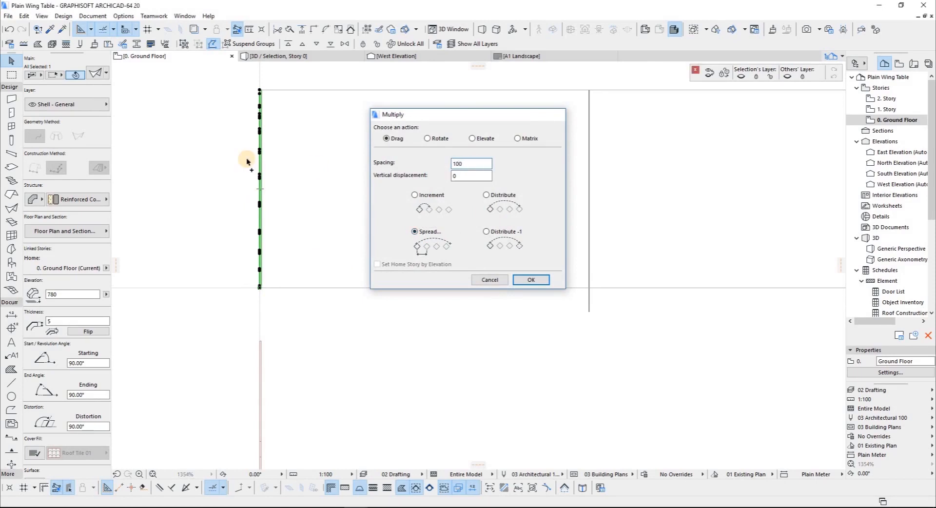
{"action": "key", "text": "Return"}
{"action": "scroll", "coordinate": [259, 184], "scroll_direction": "up", "scroll_amount": 5}
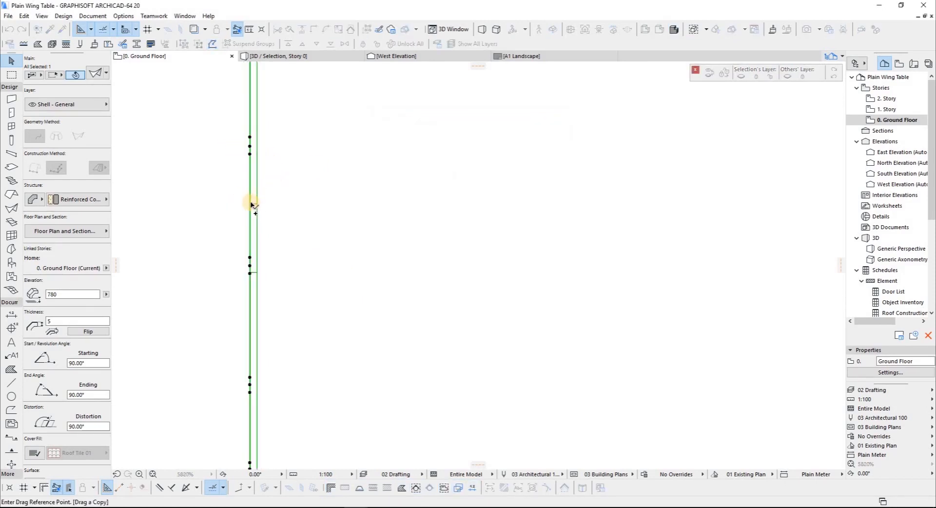
{"action": "left_click", "coordinate": [250, 205]}
{"action": "scroll", "coordinate": [424, 217], "scroll_direction": "down", "scroll_amount": 6}
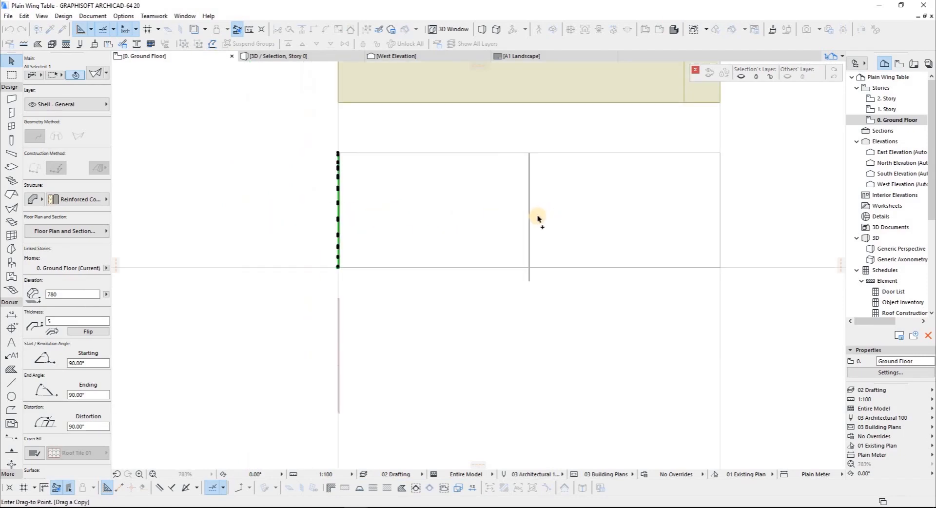
{"action": "left_click", "coordinate": [537, 217]}
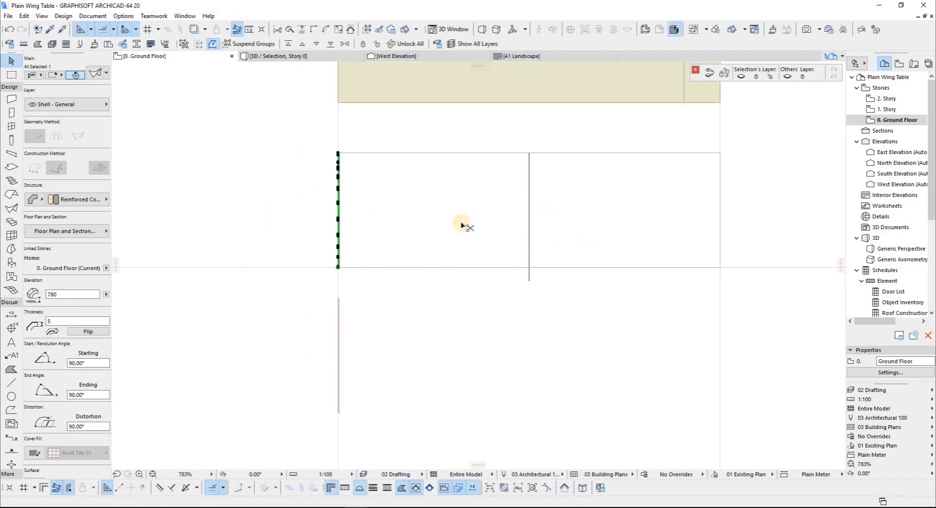
Start multiplying the truss shell by Drag with the Spread option and a spacing of 150
{"action": "key", "text": "ctrl+u"}
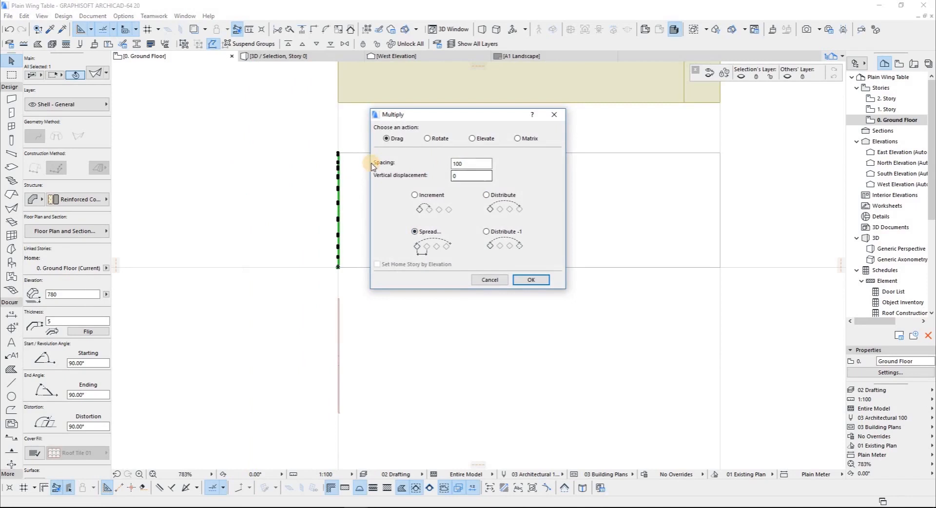
{"action": "type", "text": "150"}
{"action": "key", "text": "Return"}
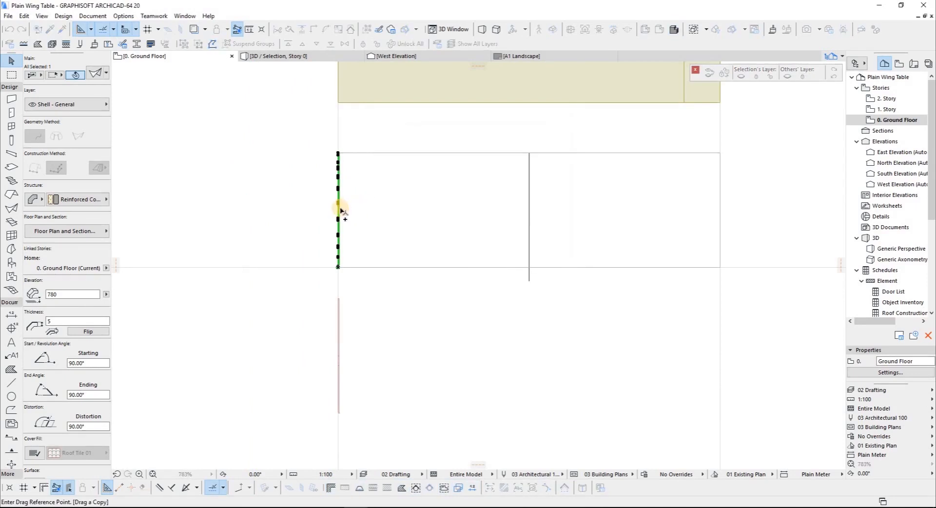
Spread six copies of the truss rib horizontally towards the centre line and mirror a copy of them about that line
{"action": "left_click", "coordinate": [383, 215]}
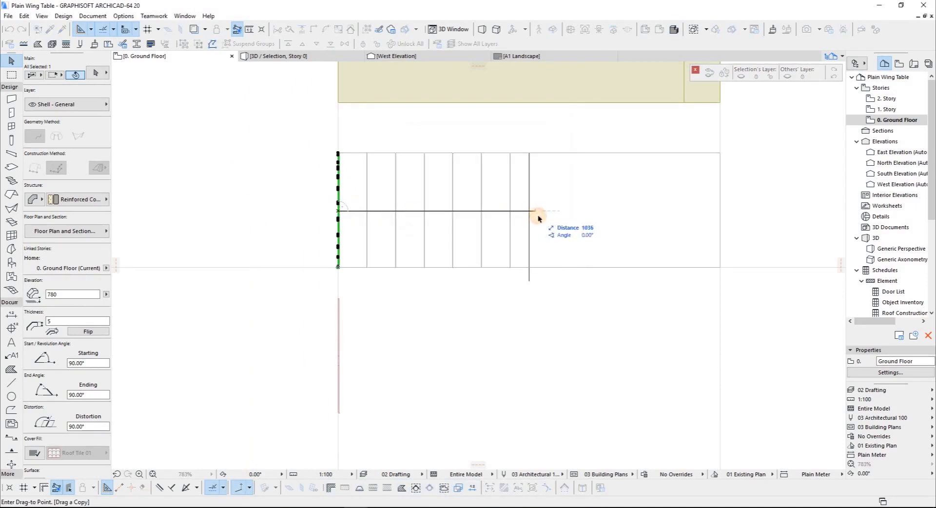
{"action": "left_click", "coordinate": [537, 216]}
{"action": "key", "text": "ctrl+alt+m"}
{"action": "left_click", "coordinate": [530, 217]}
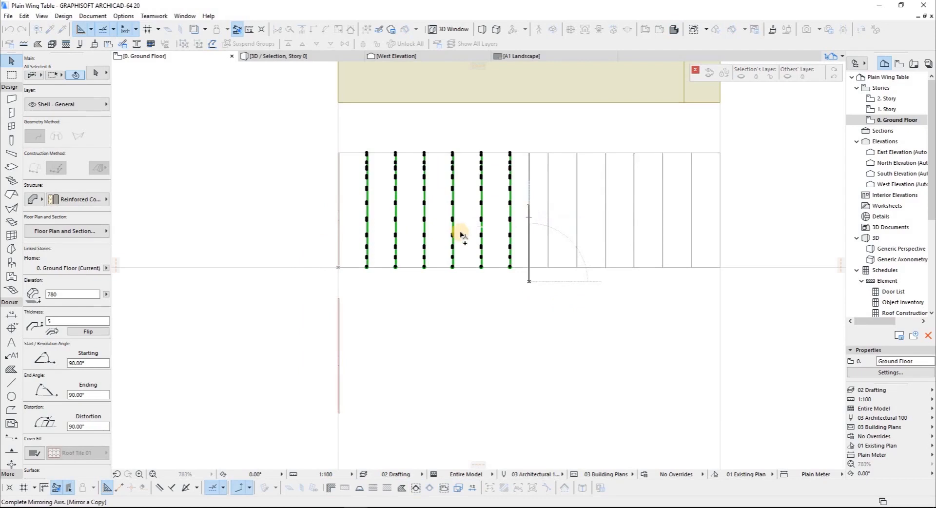
{"action": "key", "text": "Escape"}
{"action": "key", "text": "Escape"}
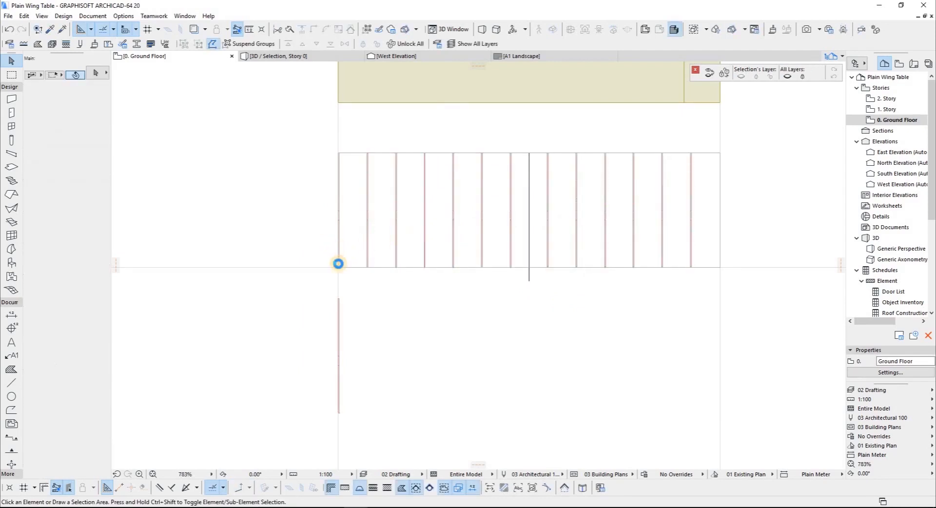
Delete the original truss rib at the left end of the wing outline
{"action": "left_click", "coordinate": [340, 266]}
{"action": "scroll", "coordinate": [343, 265], "scroll_direction": "up", "scroll_amount": 3}
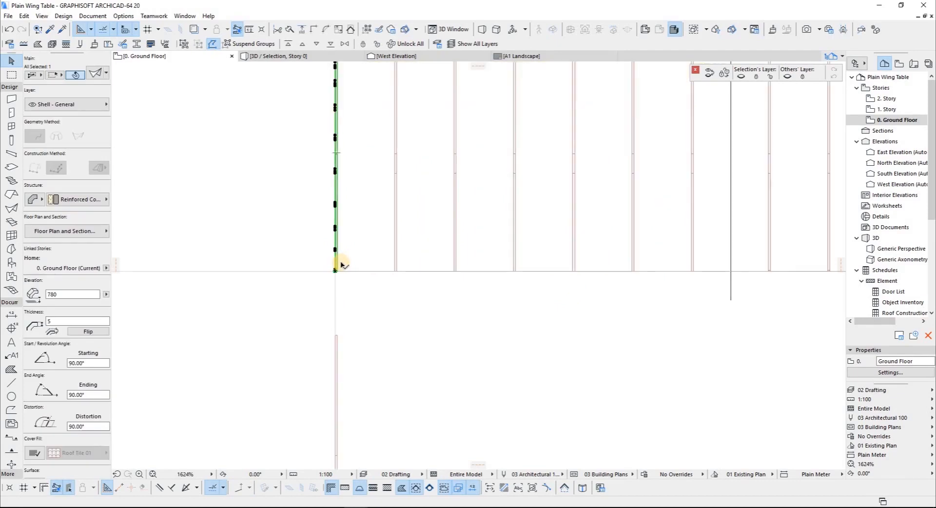
{"action": "key", "text": "Escape"}
Move the end rib from below the wing outline up so its top end meets the outline's upper-left corner
{"action": "left_click", "coordinate": [337, 336]}
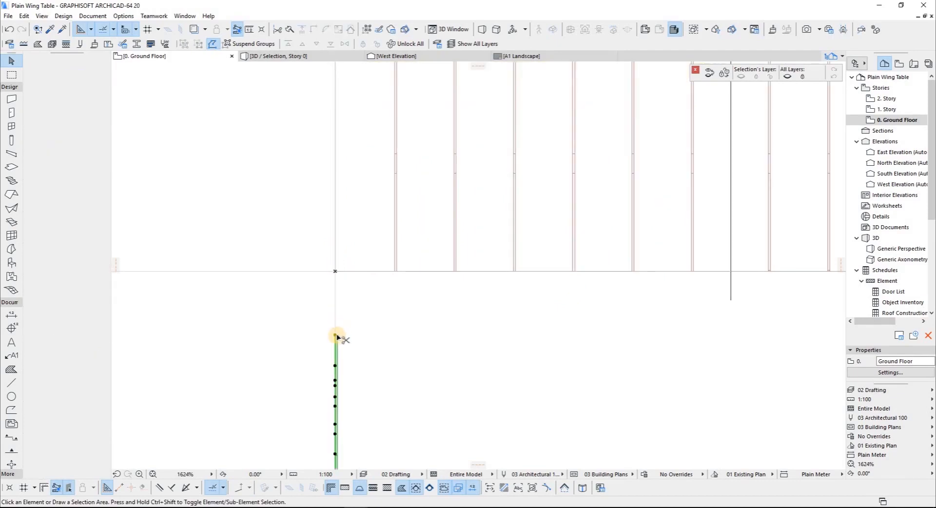
{"action": "key", "text": "ctrl+d"}
{"action": "left_click", "coordinate": [335, 335]}
{"action": "scroll", "coordinate": [334, 292], "scroll_direction": "down", "scroll_amount": 4}
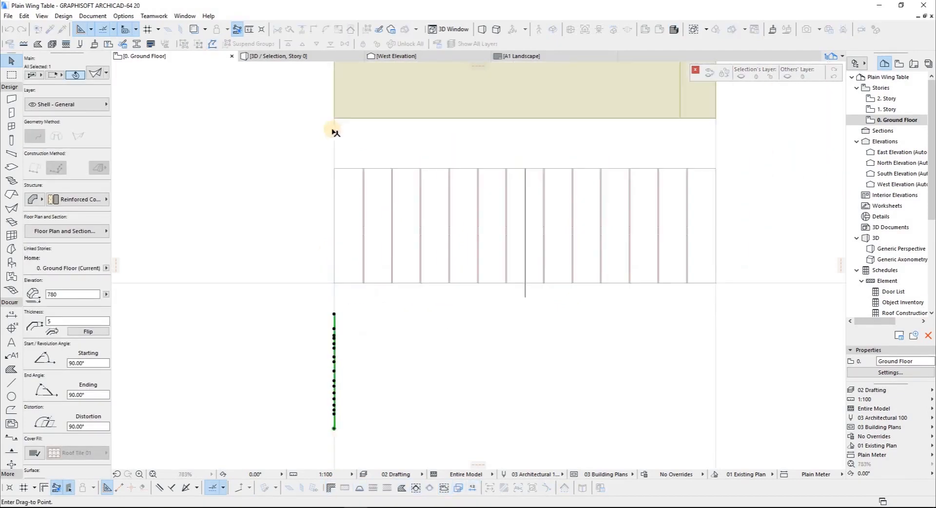
{"action": "scroll", "coordinate": [333, 131], "scroll_direction": "up", "scroll_amount": 3}
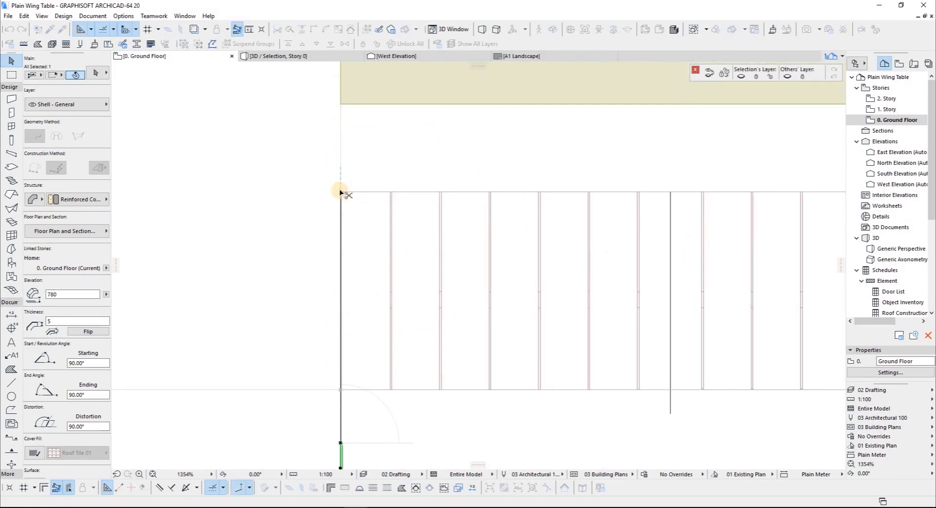
{"action": "left_click", "coordinate": [340, 193]}
Mirror a copy of the left end rib about the vertical centre line to close the opposite end
{"action": "key", "text": "ctrl+shift+m"}
{"action": "scroll", "coordinate": [338, 192], "scroll_direction": "down", "scroll_amount": 4}
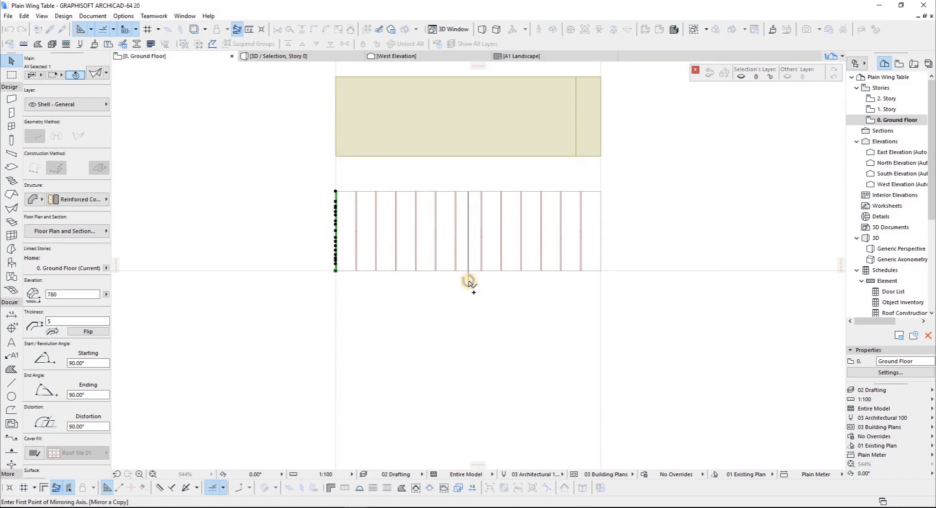
{"action": "left_click", "coordinate": [468, 280]}
{"action": "left_click", "coordinate": [468, 318]}
{"action": "left_click", "coordinate": [486, 298]}
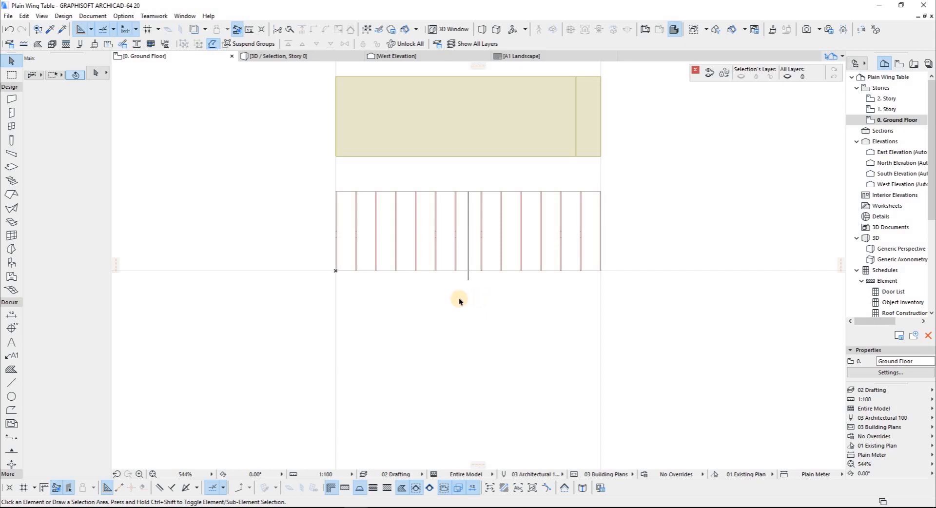
{"action": "scroll", "coordinate": [464, 264], "scroll_direction": "up", "scroll_amount": 2}
{"action": "scroll", "coordinate": [463, 264], "scroll_direction": "down", "scroll_amount": 2}
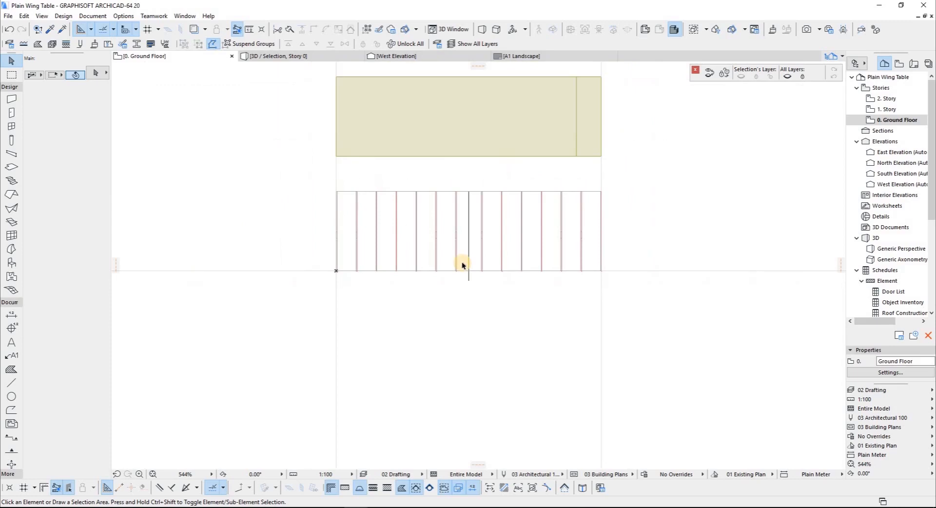
Show all elements in the 3D window with the whole table and rib row in view
{"action": "key", "text": "F3"}
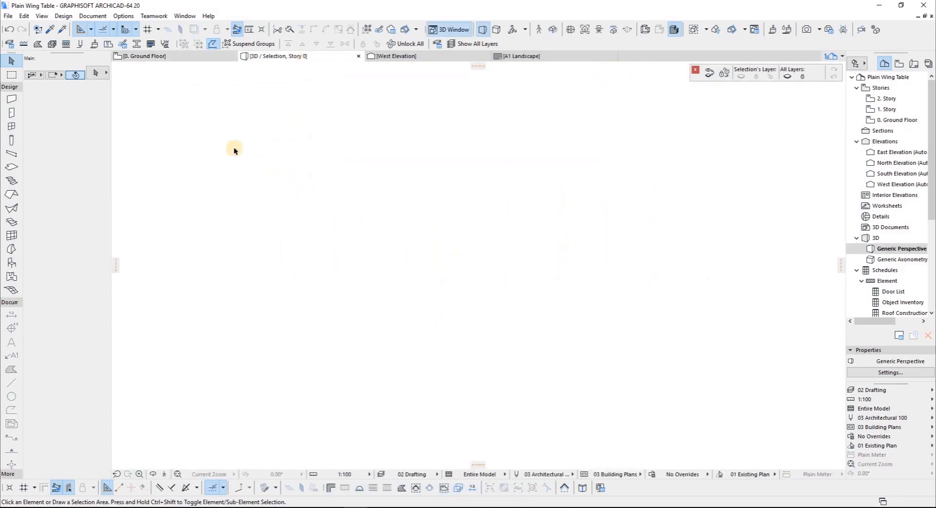
{"action": "right_click", "coordinate": [306, 205]}
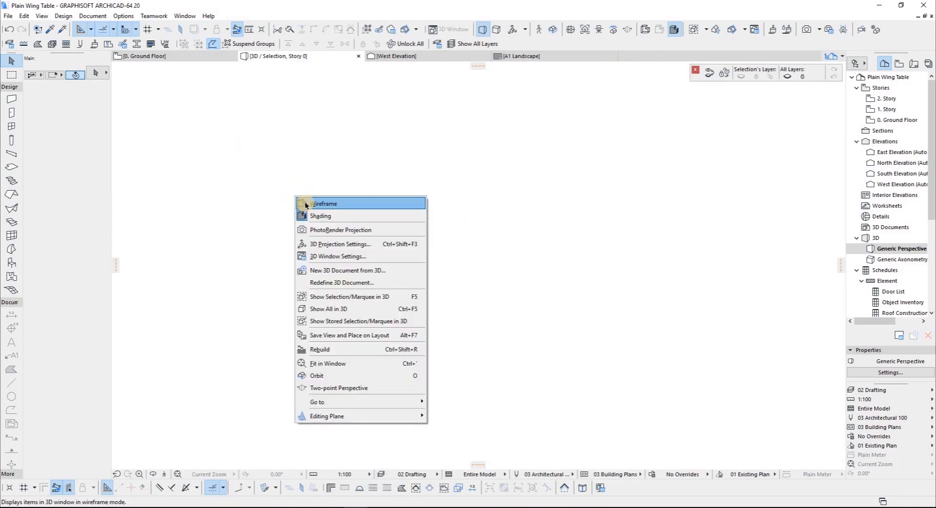
{"action": "left_click", "coordinate": [306, 204]}
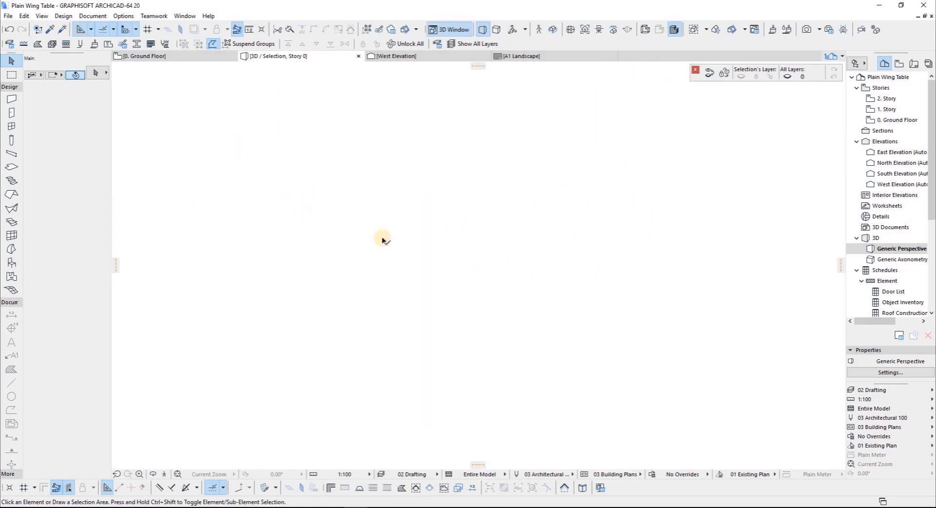
{"action": "key", "text": "F2"}
{"action": "right_click", "coordinate": [260, 246]}
{"action": "left_click", "coordinate": [304, 386]}
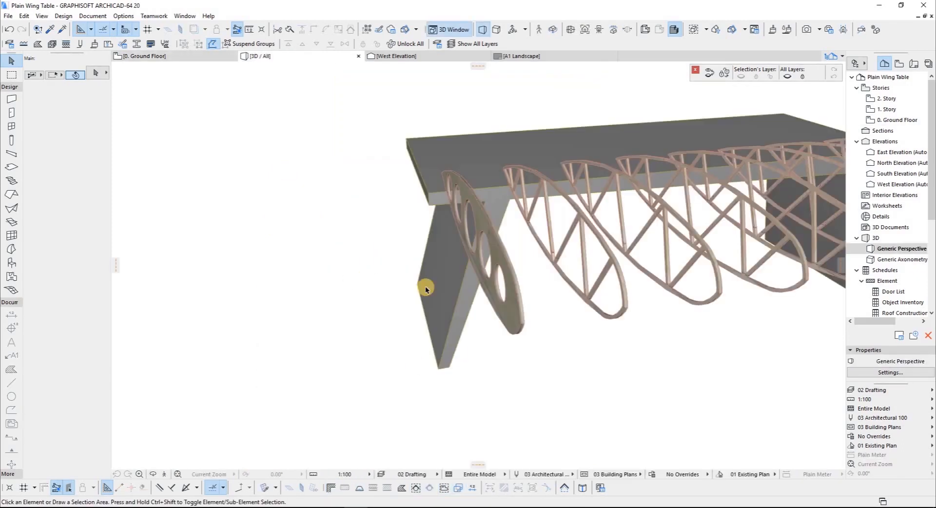
{"action": "scroll", "coordinate": [426, 286], "scroll_direction": "down", "scroll_amount": 5}
{"action": "scroll", "coordinate": [435, 278], "scroll_direction": "up", "scroll_amount": 3}
{"action": "middle_click_drag", "start_coordinate": [449, 270], "coordinate": [437, 308], "text": "shift"}
{"action": "left_click", "coordinate": [438, 309]}
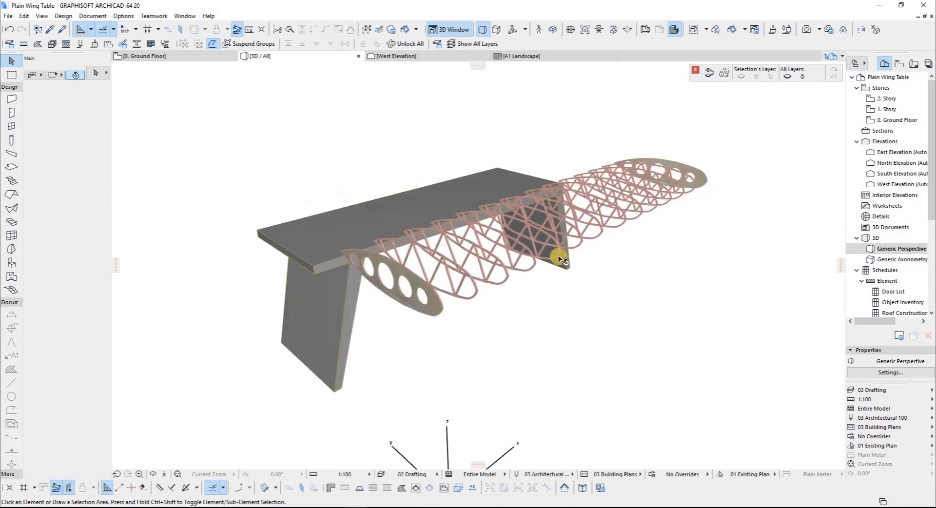
Select all fourteen ribs in 3D and turn on their cover fill with the Roof Tile 01 pattern
{"action": "left_click", "coordinate": [702, 190]}
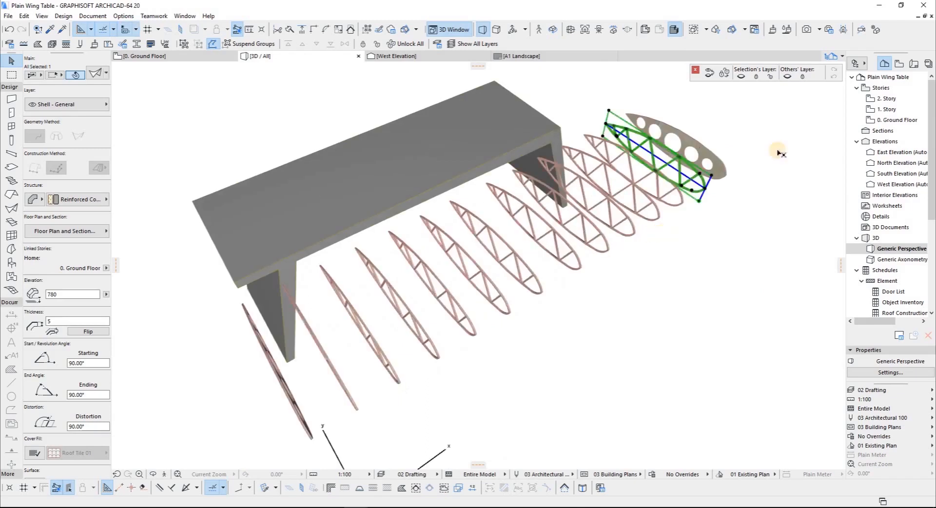
{"action": "middle_click_drag", "start_coordinate": [778, 151], "coordinate": [854, 130]}
{"action": "left_click", "coordinate": [794, 116]}
{"action": "left_click_drag", "start_coordinate": [808, 108], "coordinate": [396, 367]}
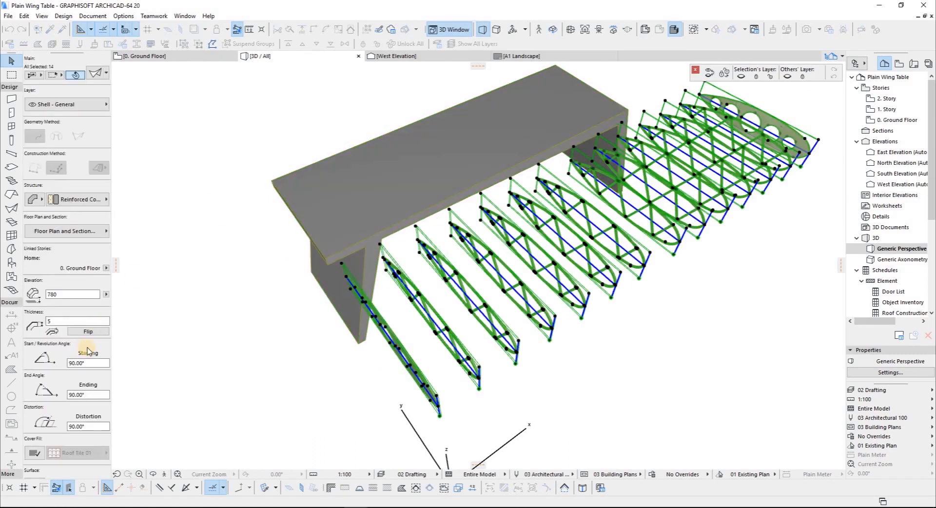
{"action": "left_click", "coordinate": [34, 453]}
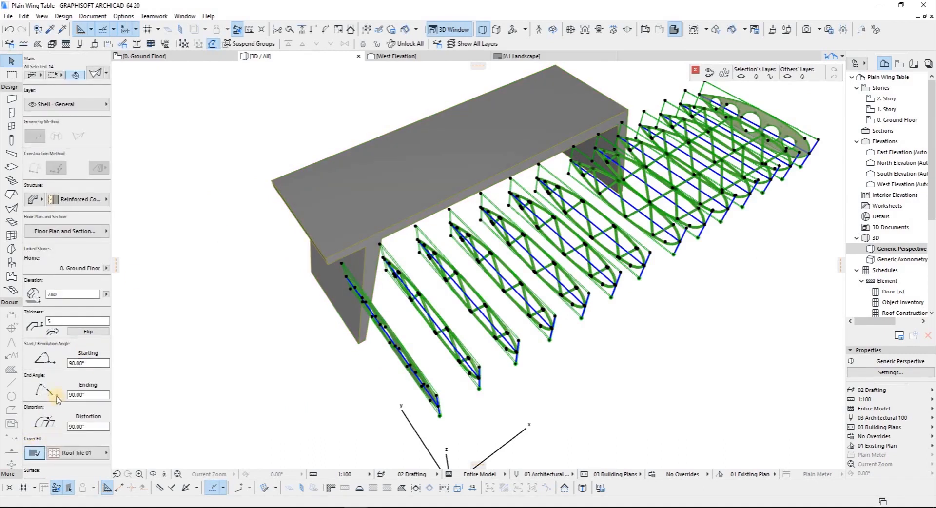
{"action": "scroll", "coordinate": [68, 390], "scroll_direction": "down", "scroll_amount": 3}
{"action": "left_click", "coordinate": [76, 341]}
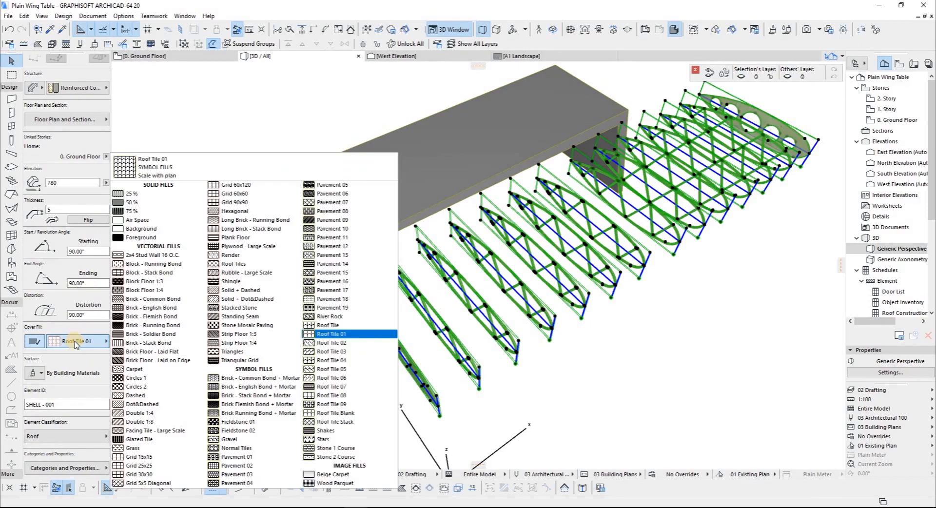
{"action": "left_click", "coordinate": [76, 341]}
{"action": "left_click", "coordinate": [77, 341]}
{"action": "left_click", "coordinate": [154, 177]}
Override all three surfaces of the selected ribs with linked Wood - Oak Light, and deselect them
{"action": "left_click", "coordinate": [34, 374]}
{"action": "left_click", "coordinate": [36, 416]}
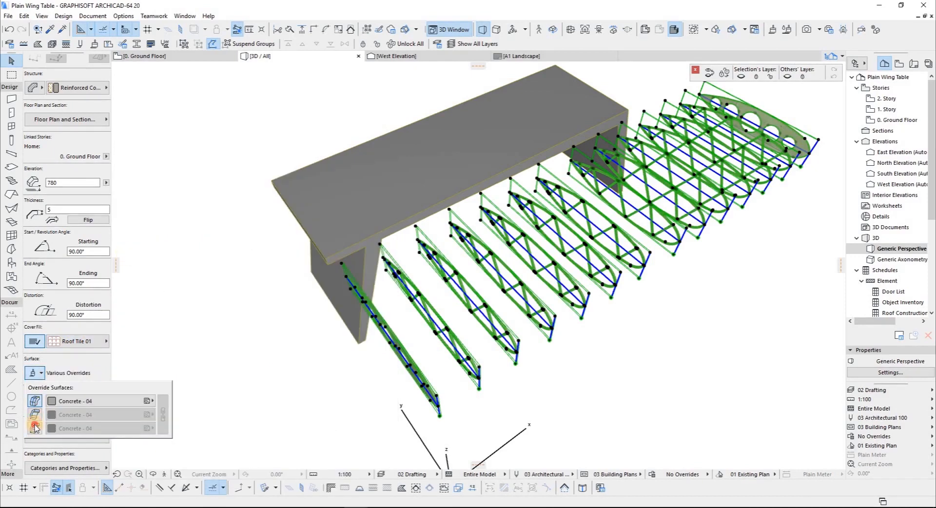
{"action": "left_click", "coordinate": [33, 416]}
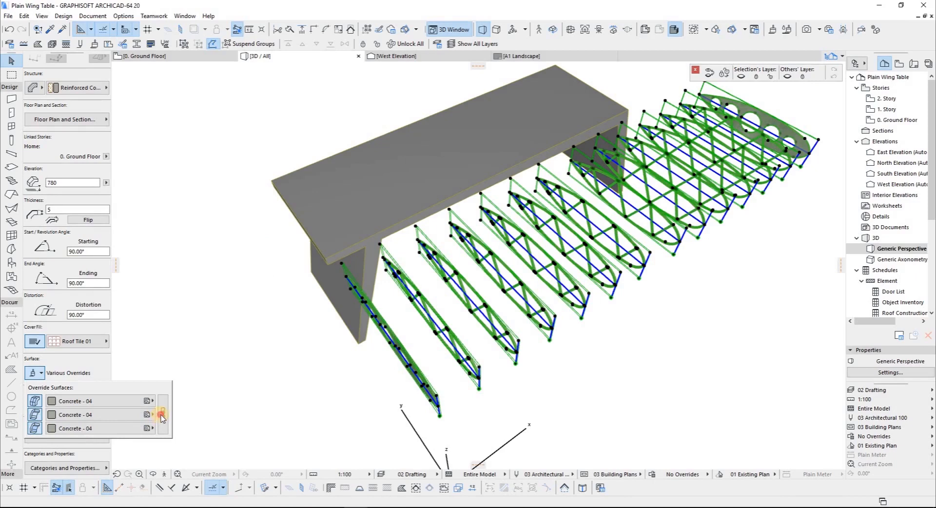
{"action": "left_click", "coordinate": [146, 401]}
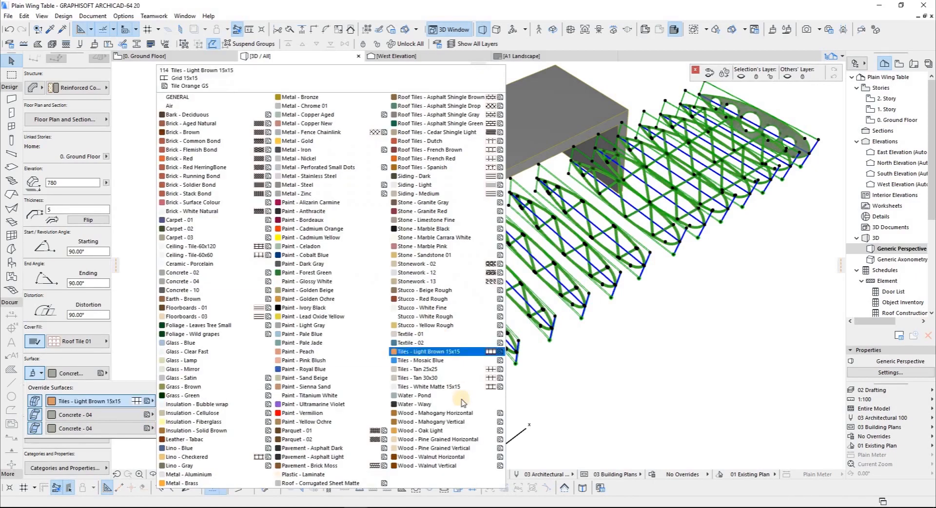
{"action": "left_click", "coordinate": [439, 431]}
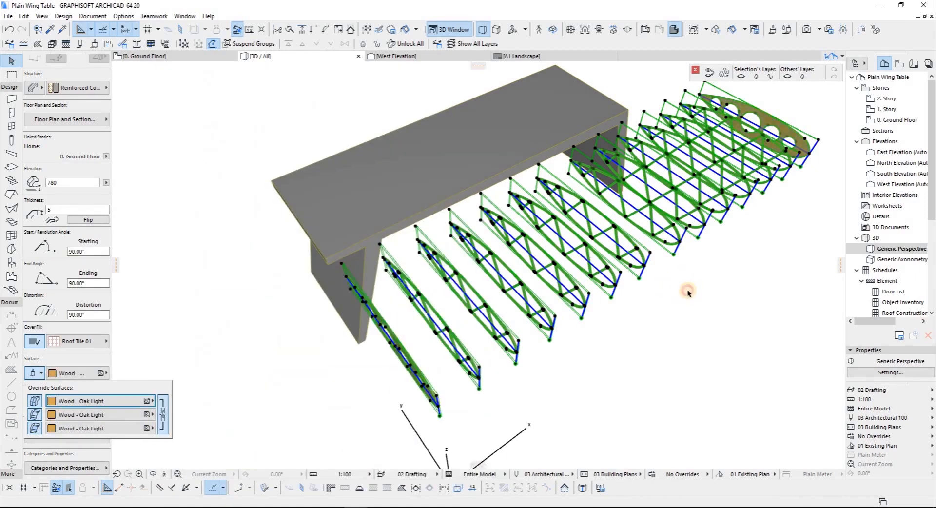
{"action": "left_click", "coordinate": [687, 291]}
{"action": "left_click", "coordinate": [698, 277]}
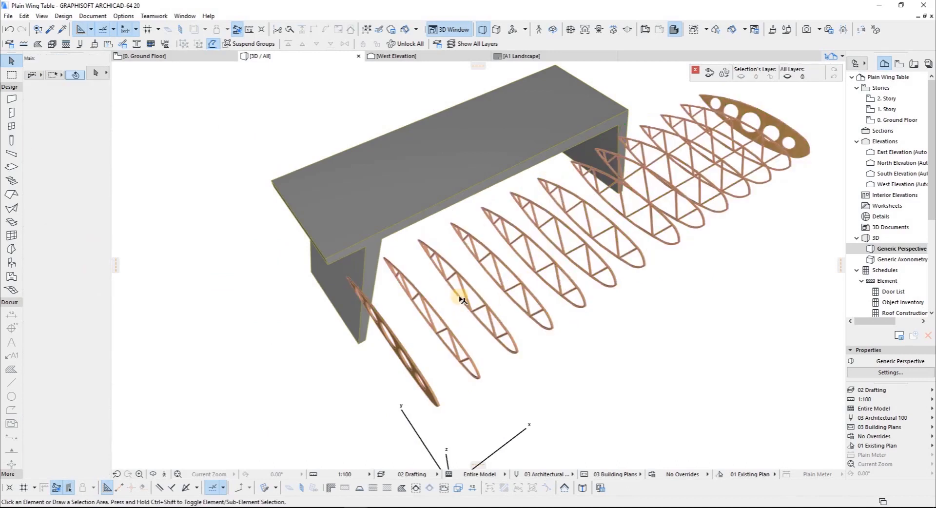
Set the table morph's surface to Wood - Oak Light
{"action": "scroll", "coordinate": [461, 298], "scroll_direction": "up", "scroll_amount": 5}
{"action": "scroll", "coordinate": [464, 295], "scroll_direction": "down", "scroll_amount": 6}
{"action": "left_click", "coordinate": [391, 219]}
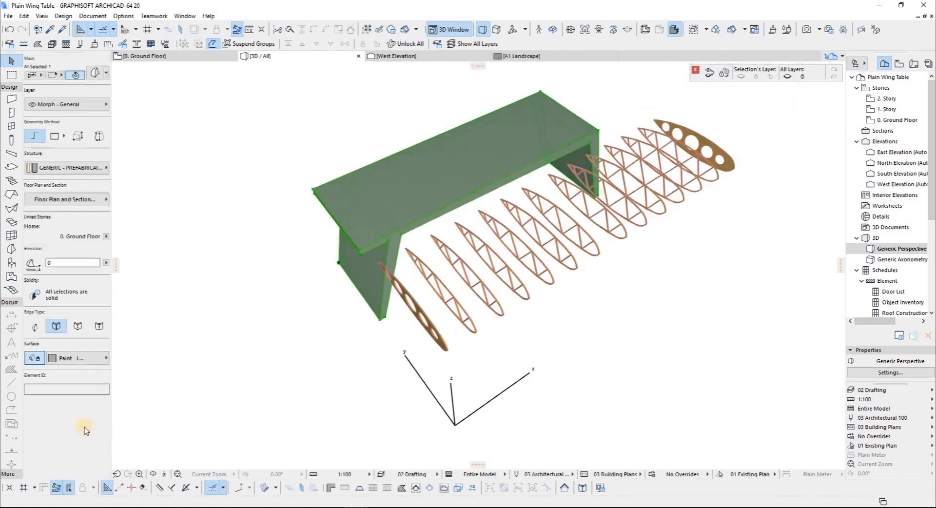
{"action": "left_click", "coordinate": [73, 358]}
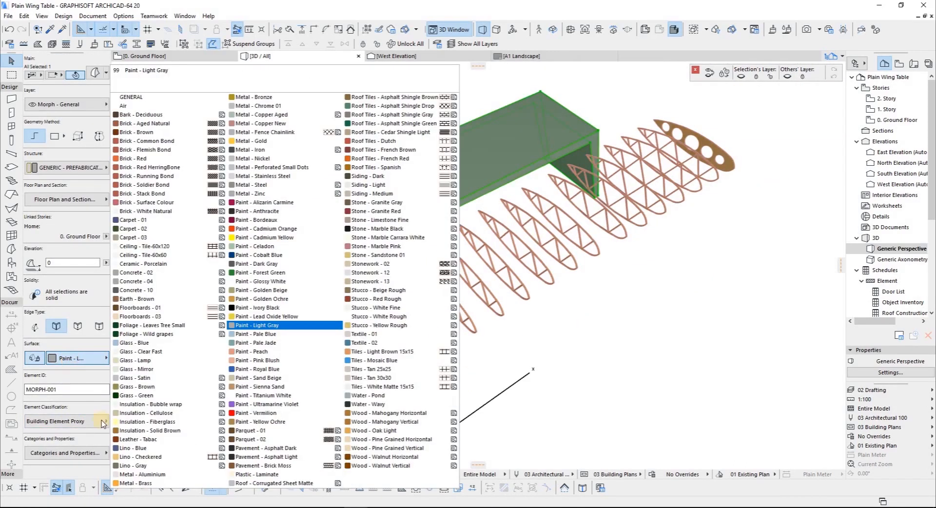
{"action": "left_click", "coordinate": [384, 431]}
{"action": "key", "text": "Escape"}
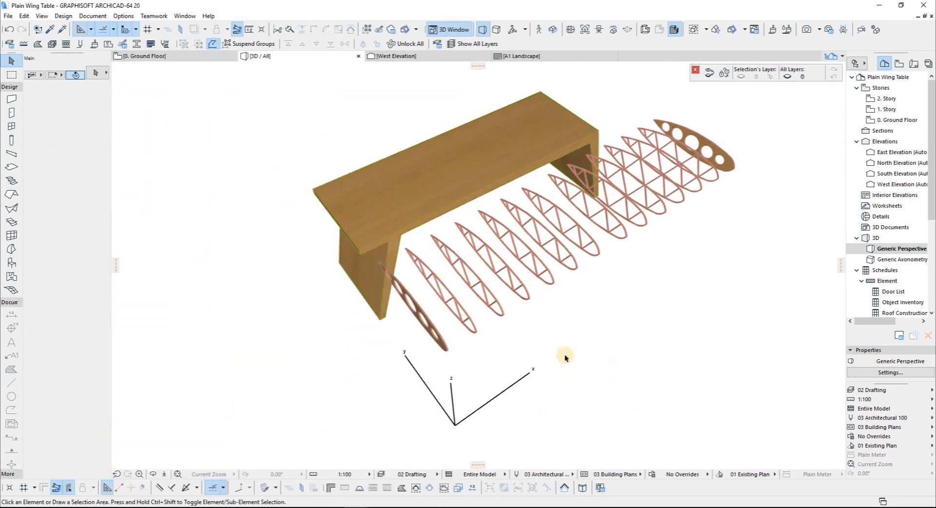
In the ground floor plan, move the table morph onto the ribs, aligning its lower-right corner with the wing outline's lower-right corner
{"action": "key", "text": "F2"}
{"action": "left_click", "coordinate": [464, 106]}
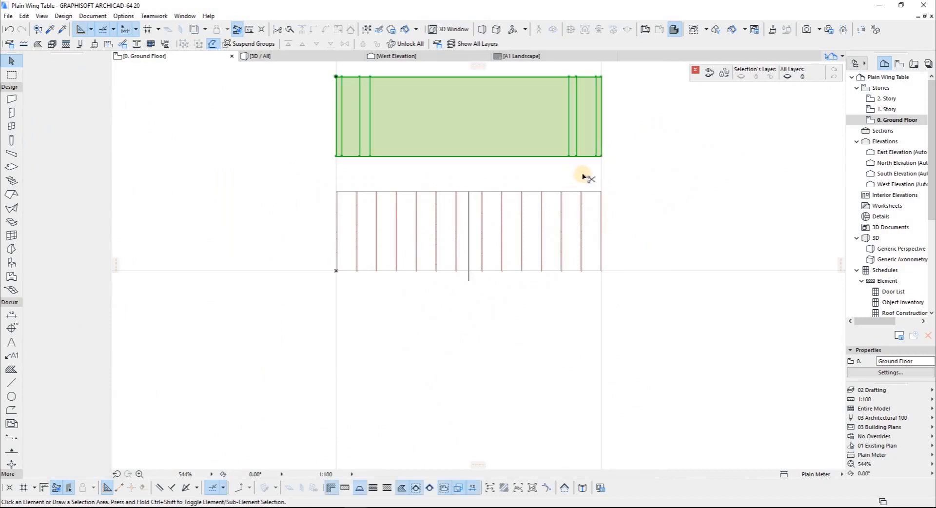
{"action": "key", "text": "ctrl+d"}
{"action": "left_click", "coordinate": [601, 157]}
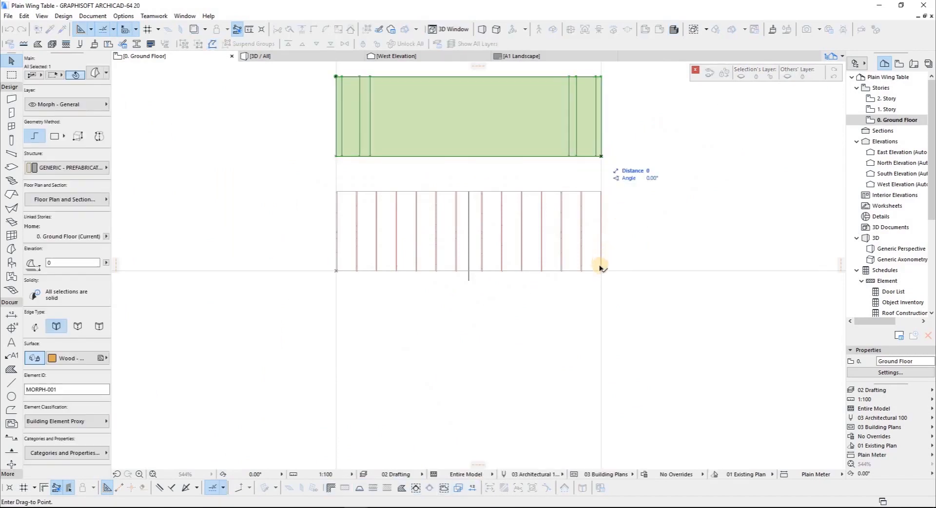
{"action": "scroll", "coordinate": [600, 263], "scroll_direction": "up", "scroll_amount": 4}
{"action": "scroll", "coordinate": [604, 296], "scroll_direction": "up", "scroll_amount": 3}
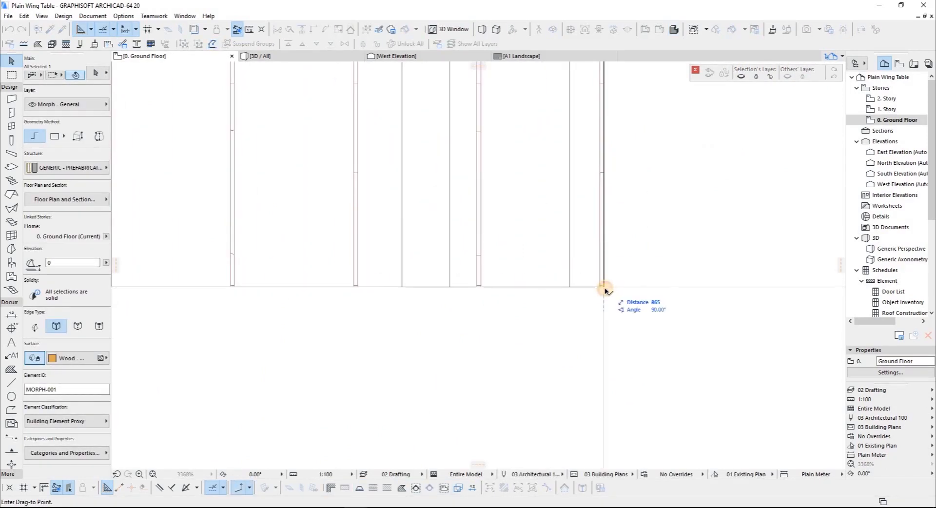
{"action": "left_click", "coordinate": [604, 288]}
{"action": "left_click", "coordinate": [592, 326]}
Examine in the 3D window how the row of ribs sits relative to the table
{"action": "key", "text": "F3"}
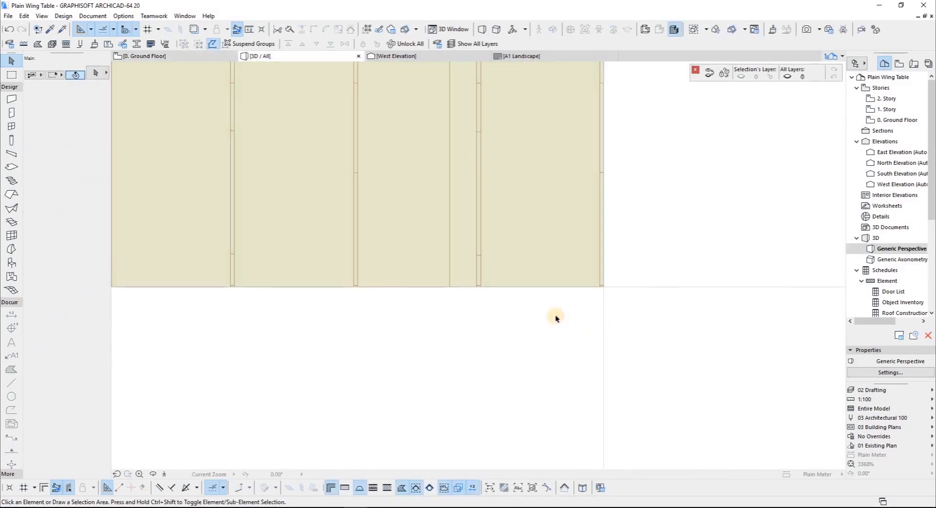
{"action": "middle_click_drag", "start_coordinate": [494, 294], "coordinate": [442, 152], "text": "shift"}
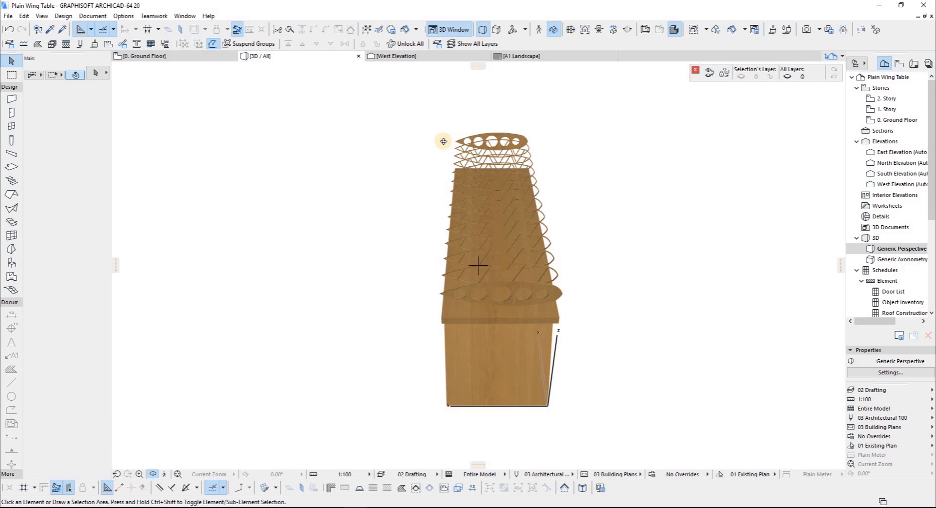
{"action": "right_click", "coordinate": [613, 205]}
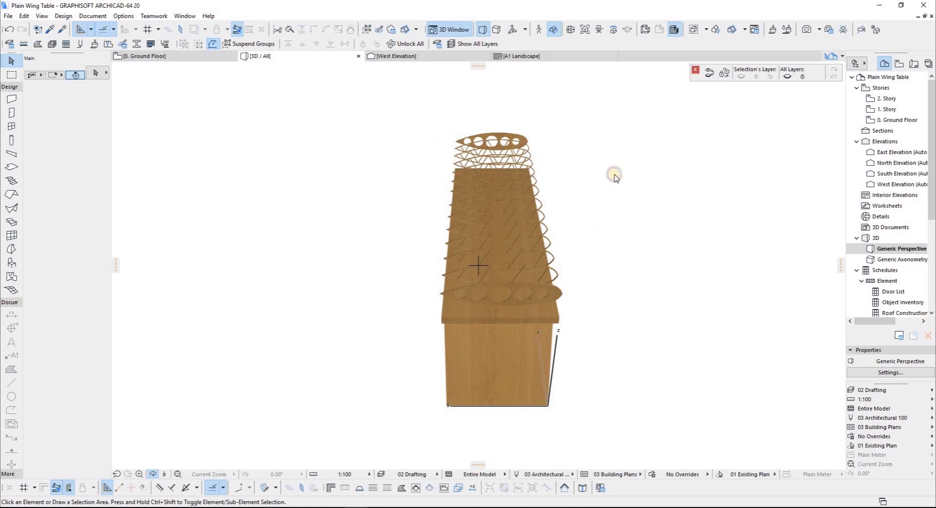
{"action": "left_click", "coordinate": [614, 113]}
In the West Elevation, select the loose wing outline with its rectangular frame and guide lines, without the circles, and copy them
{"action": "key", "text": "F2"}
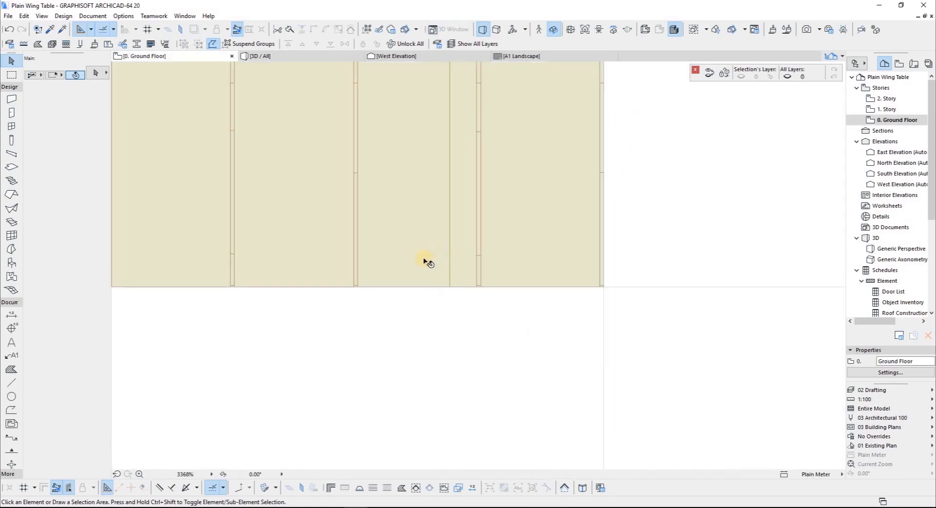
{"action": "scroll", "coordinate": [419, 241], "scroll_direction": "down", "scroll_amount": 5}
{"action": "scroll", "coordinate": [424, 242], "scroll_direction": "down", "scroll_amount": 6}
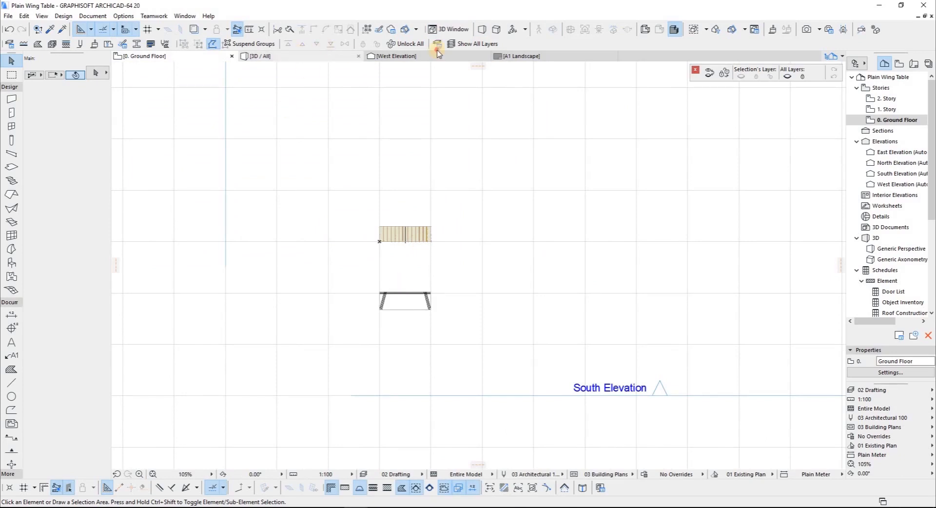
{"action": "left_click", "coordinate": [409, 56]}
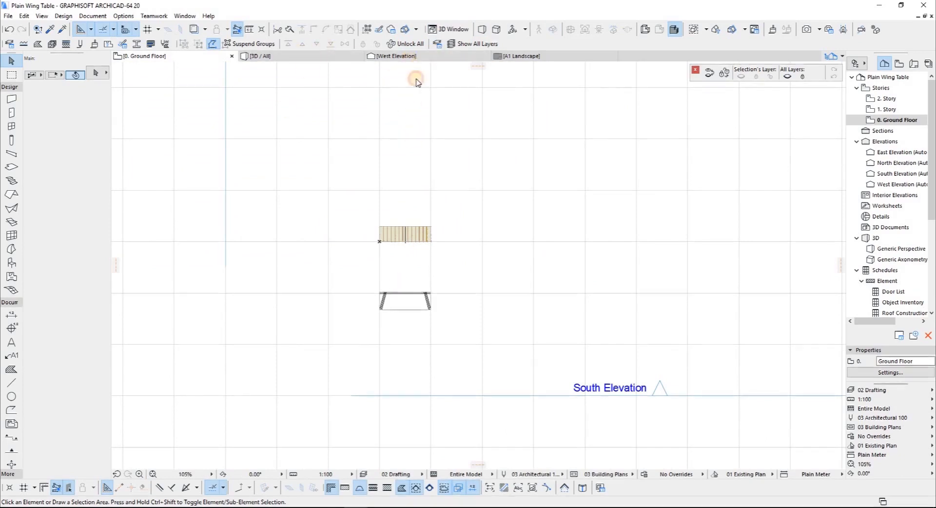
{"action": "scroll", "coordinate": [306, 333], "scroll_direction": "up", "scroll_amount": 3}
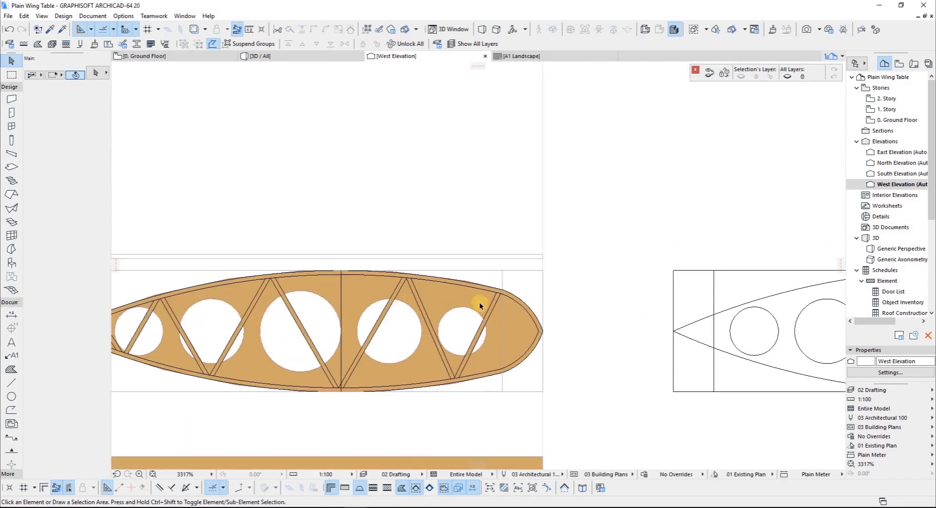
{"action": "scroll", "coordinate": [480, 305], "scroll_direction": "down", "scroll_amount": 2}
{"action": "left_click", "coordinate": [617, 336]}
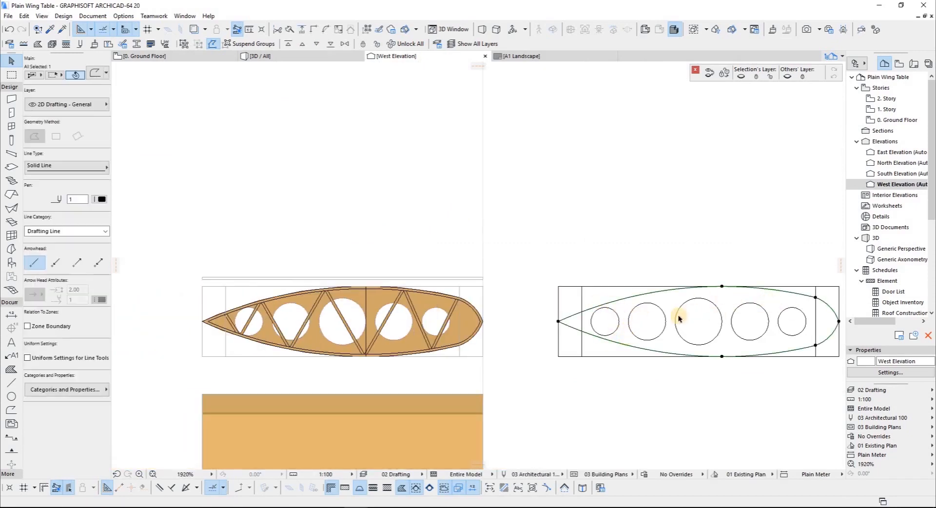
{"action": "left_click", "coordinate": [821, 292], "text": "shift"}
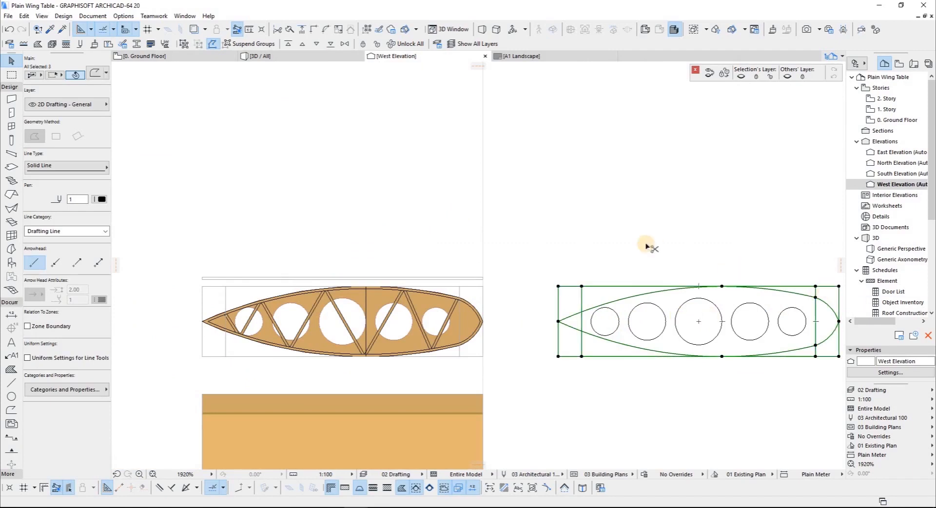
Paste the copied wing outline above the table in the ground floor plan and rotate it by -90°
{"action": "key", "text": "F2"}
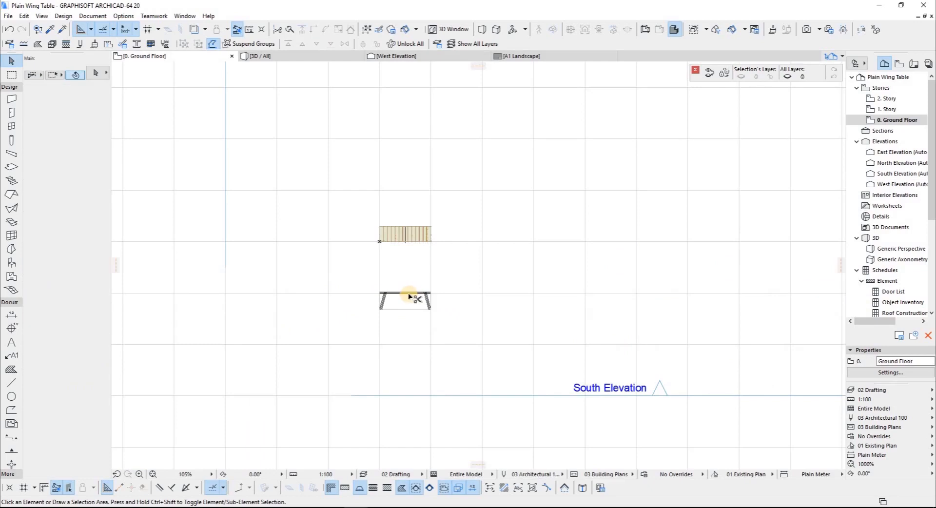
{"action": "scroll", "coordinate": [388, 218], "scroll_direction": "up", "scroll_amount": 6}
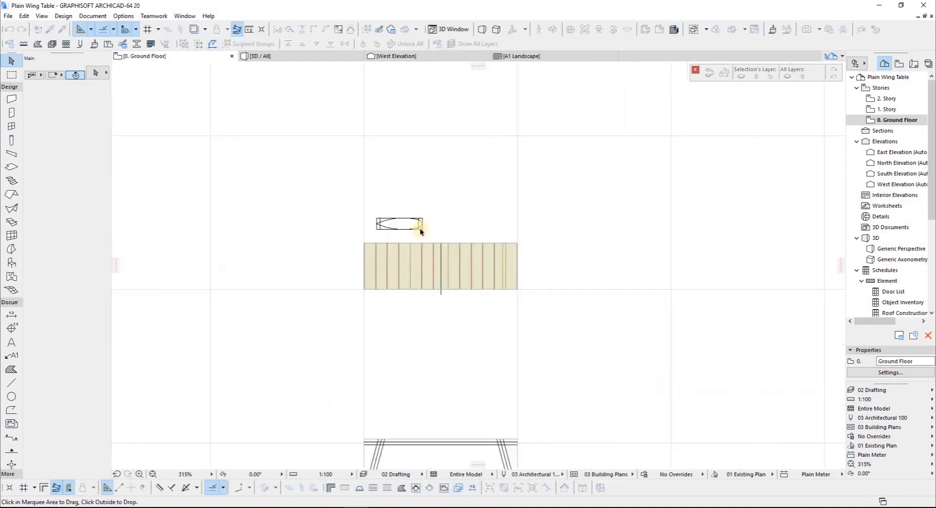
{"action": "key", "text": "ctrl+e"}
{"action": "left_click", "coordinate": [461, 227]}
{"action": "left_click", "coordinate": [423, 374]}
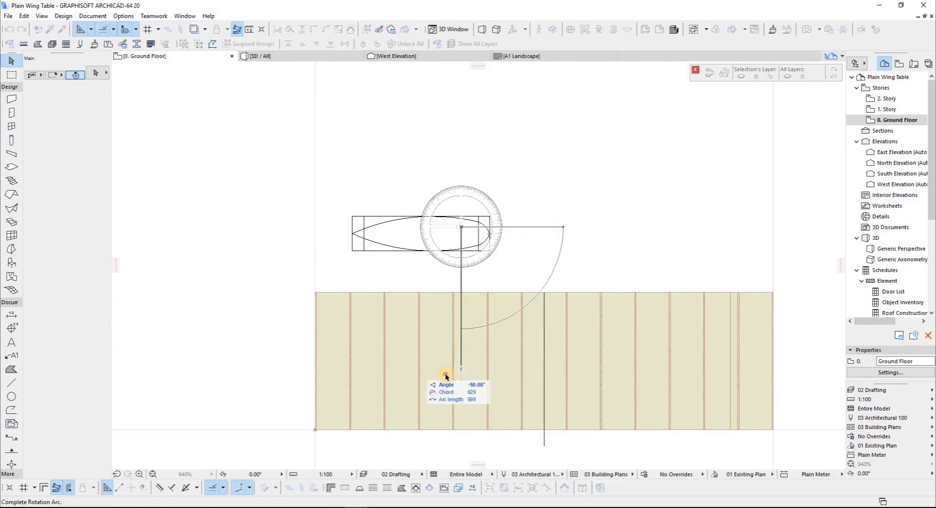
{"action": "left_click", "coordinate": [477, 255]}
Move the pasted outline's lower-right corner to the table's lower-left corner, shift it a short distance left of the table and place it
{"action": "left_click", "coordinate": [472, 255]}
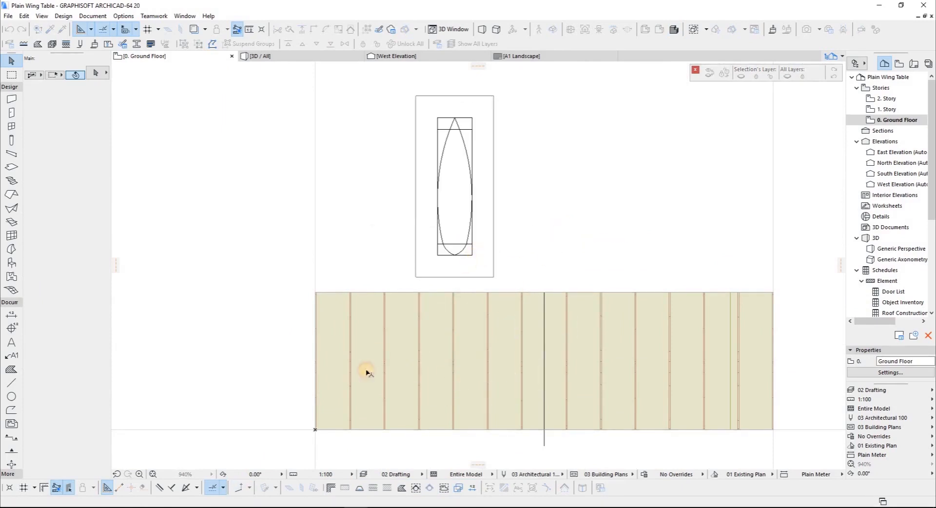
{"action": "scroll", "coordinate": [327, 420], "scroll_direction": "up", "scroll_amount": 4}
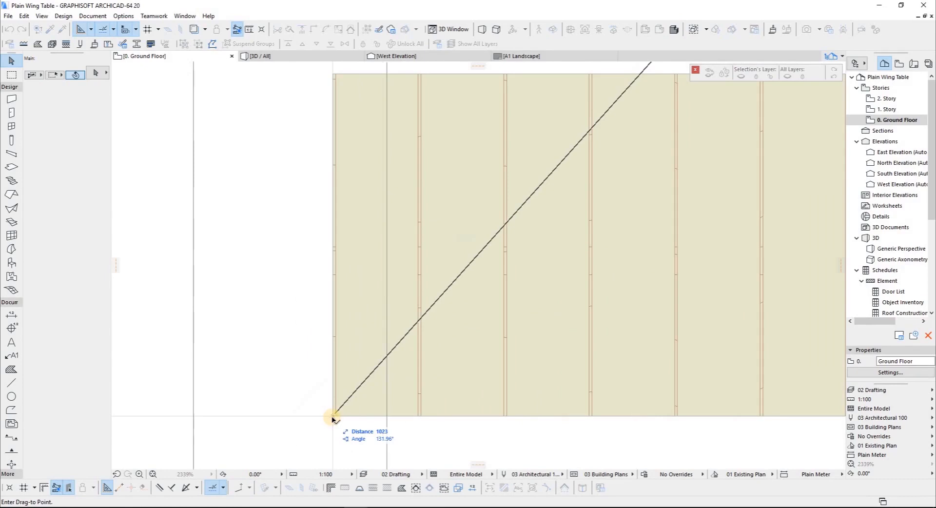
{"action": "left_click", "coordinate": [398, 276]}
{"action": "scroll", "coordinate": [366, 308], "scroll_direction": "down", "scroll_amount": 5}
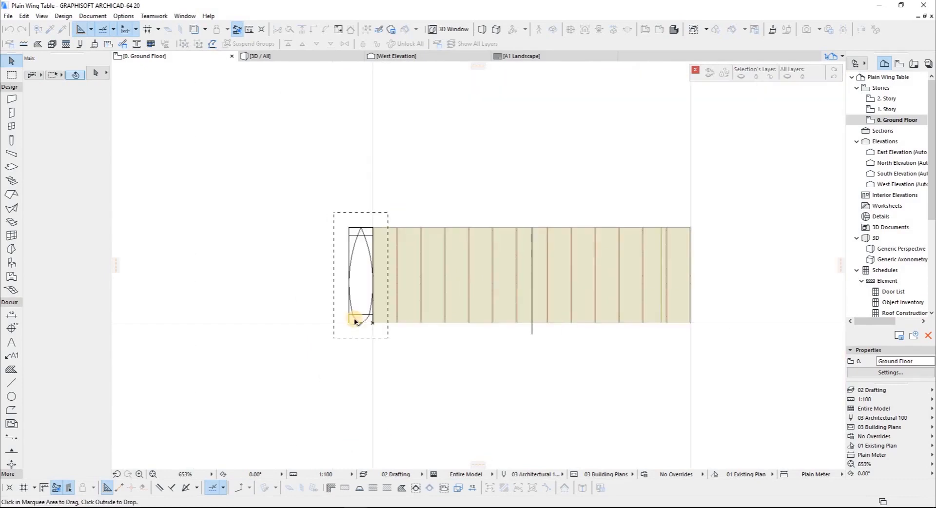
{"action": "left_click", "coordinate": [353, 307]}
{"action": "left_click", "coordinate": [278, 309]}
{"action": "left_click", "coordinate": [322, 372]}
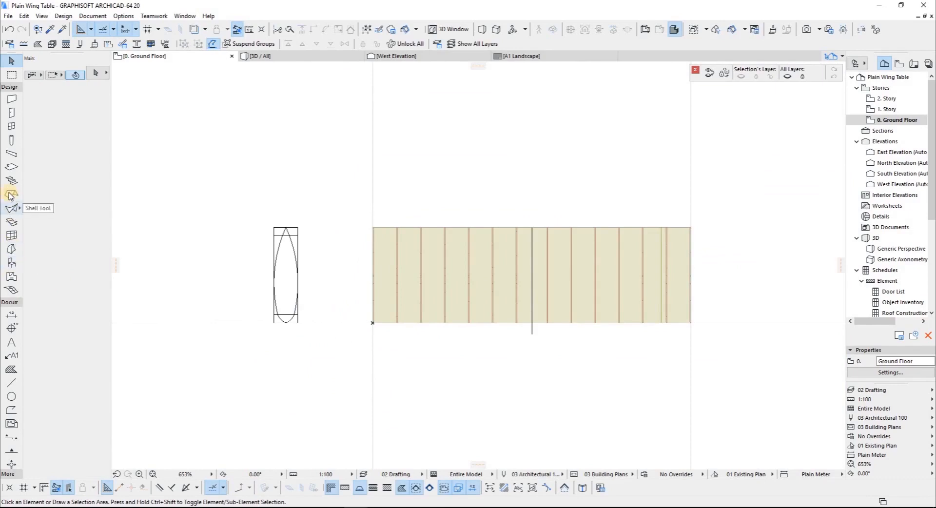
Start an extruded shell with detailed construction at the wing outline's bottom tip, with thickness 2 and elevation 0
{"action": "left_click", "coordinate": [11, 210]}
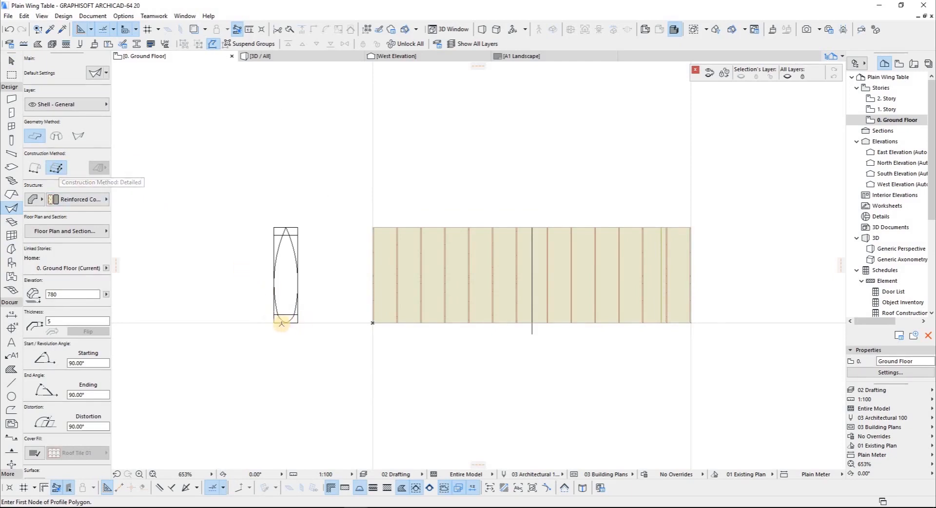
{"action": "scroll", "coordinate": [286, 321], "scroll_direction": "up", "scroll_amount": 5}
{"action": "left_click", "coordinate": [291, 317]}
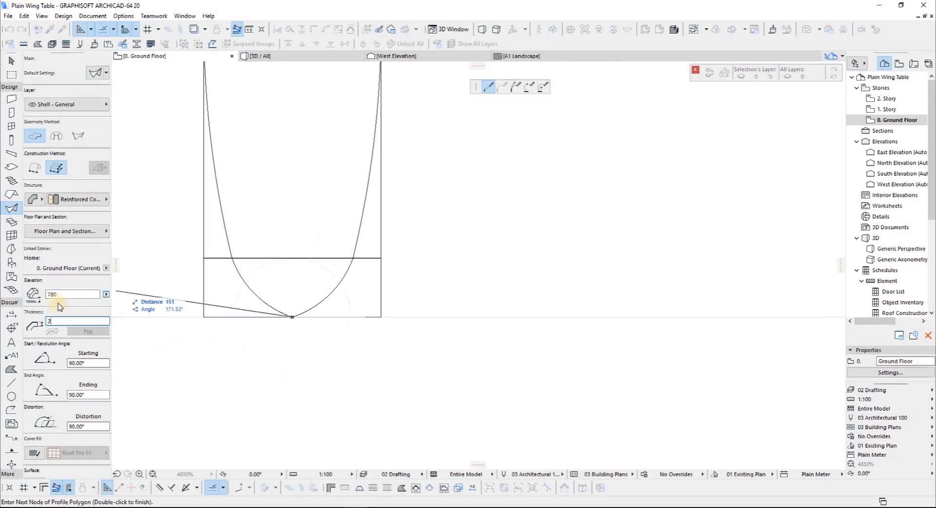
{"action": "left_click", "coordinate": [28, 298]}
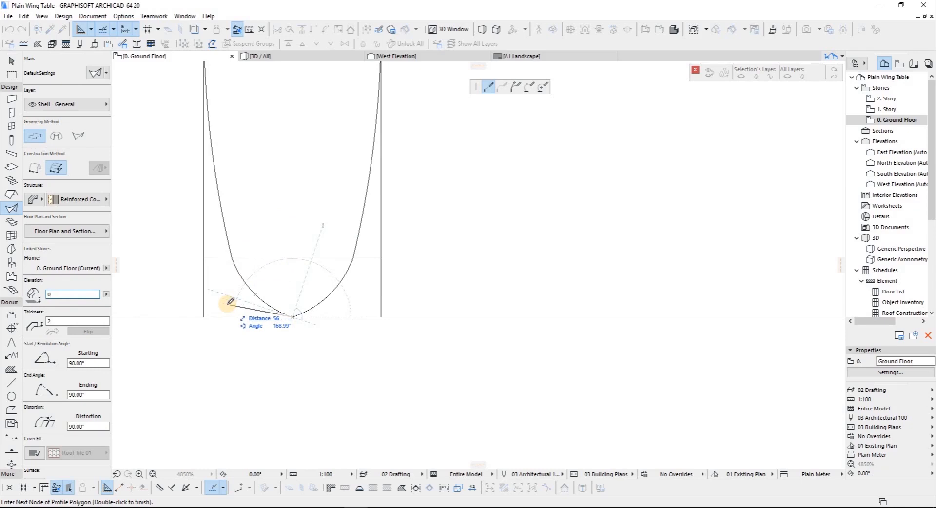
Trace a closed shell profile in straight segments through the outline's guide-line intersections, widest points and tips, and accept the preset extrusion length
{"action": "scroll", "coordinate": [238, 274], "scroll_direction": "up", "scroll_amount": 4}
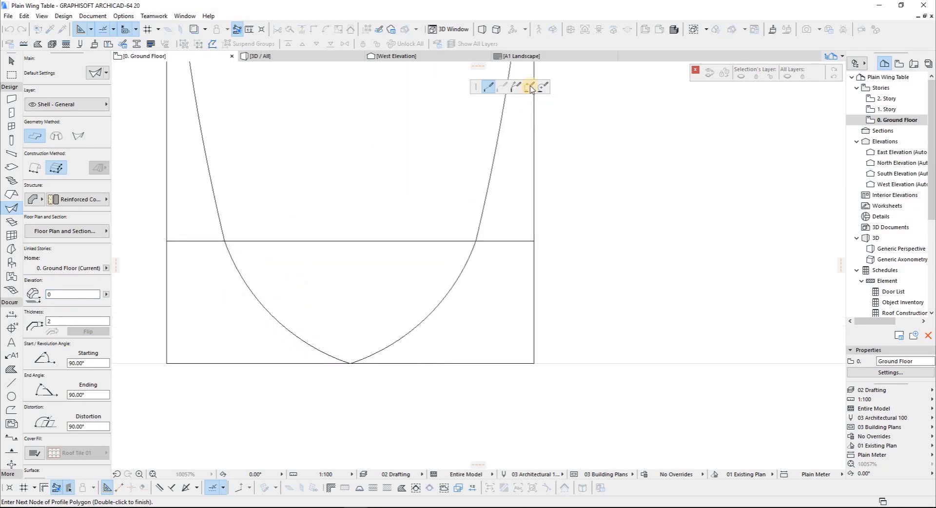
{"action": "left_click", "coordinate": [530, 88]}
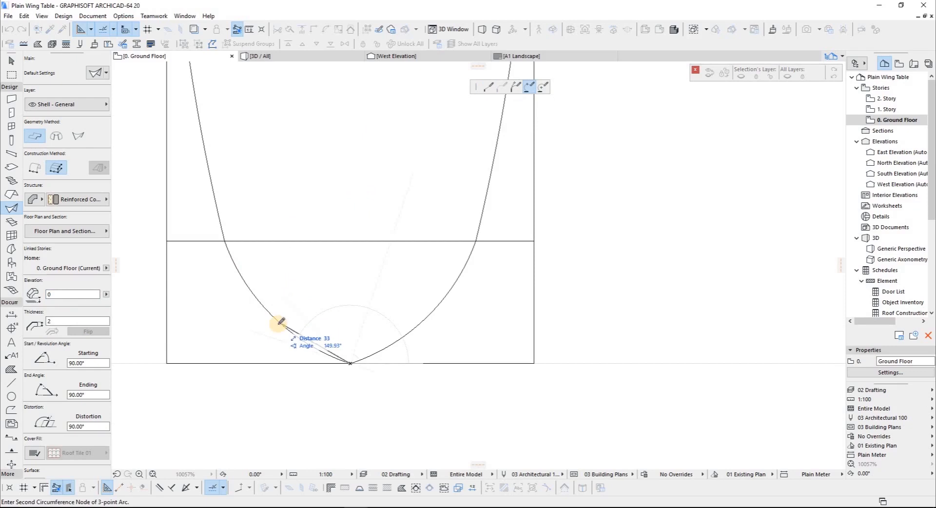
{"action": "left_click", "coordinate": [489, 87]}
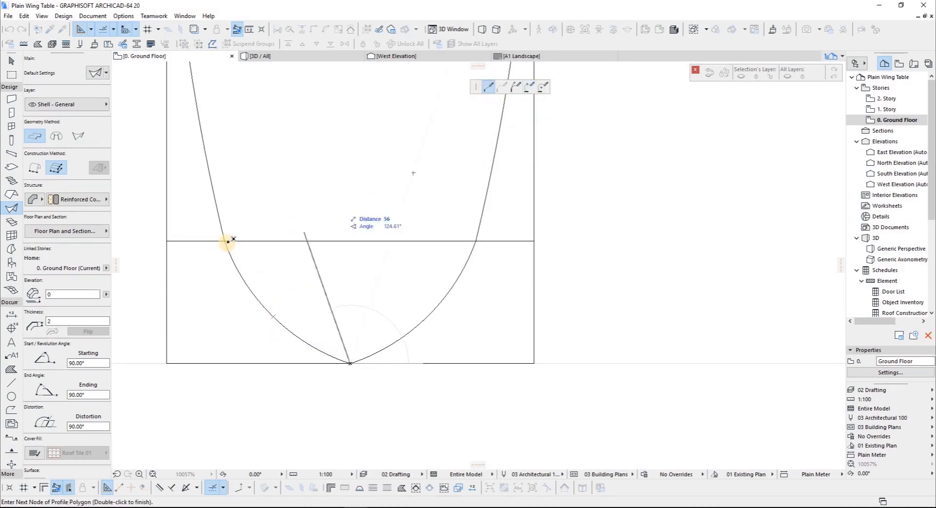
{"action": "scroll", "coordinate": [268, 236], "scroll_direction": "down", "scroll_amount": 10}
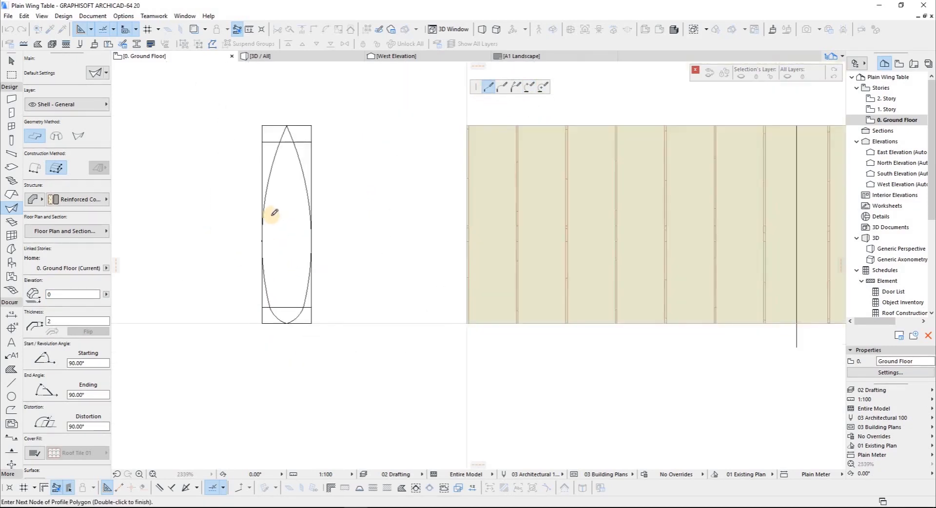
{"action": "scroll", "coordinate": [275, 212], "scroll_direction": "down", "scroll_amount": 2}
{"action": "left_click", "coordinate": [264, 222]}
{"action": "left_click", "coordinate": [285, 140]}
{"action": "left_click", "coordinate": [306, 221]}
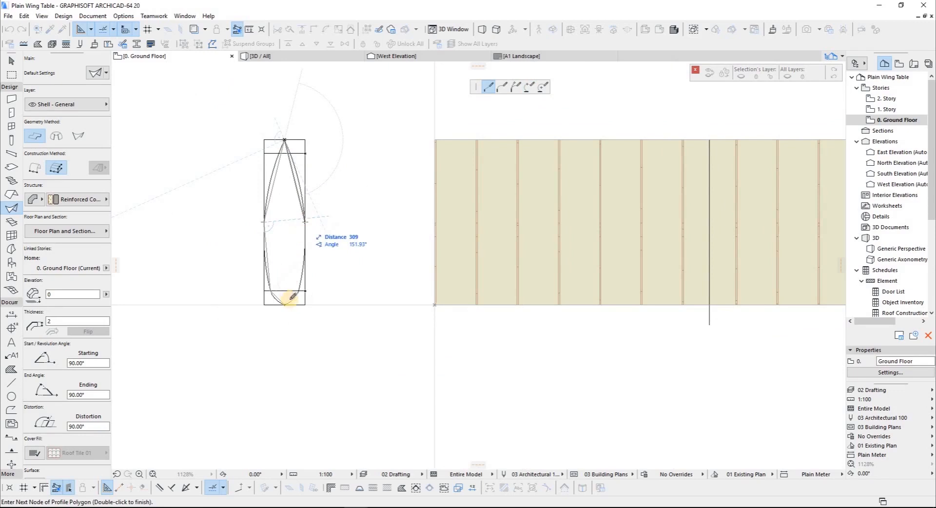
{"action": "scroll", "coordinate": [291, 299], "scroll_direction": "up", "scroll_amount": 2}
{"action": "left_click", "coordinate": [312, 278]}
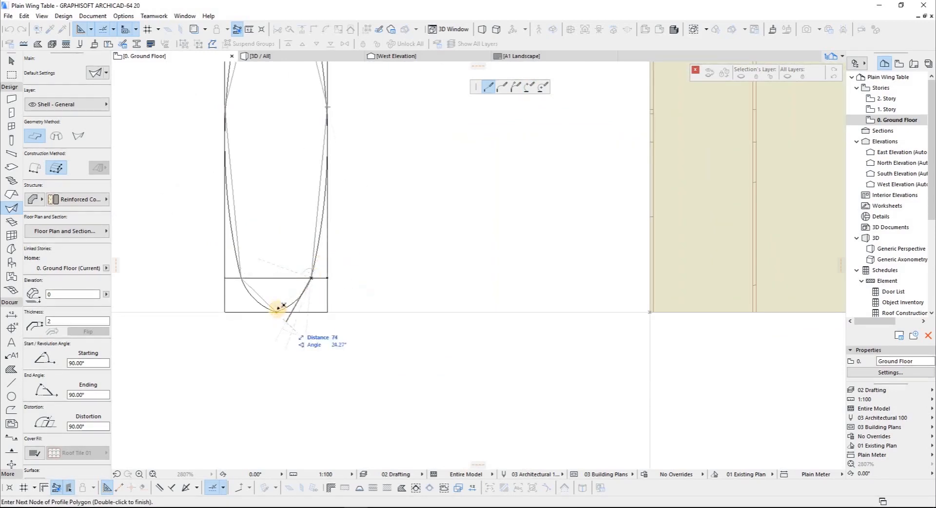
{"action": "left_click", "coordinate": [276, 311]}
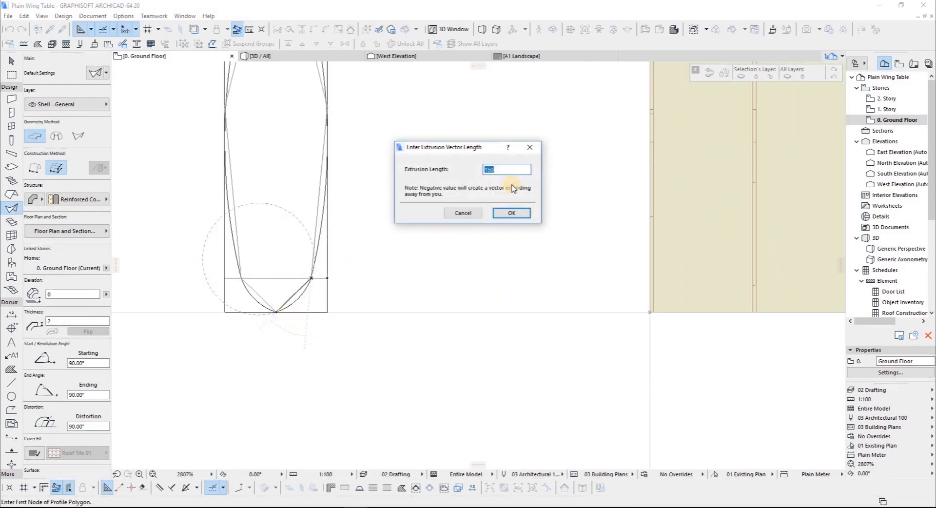
{"action": "key", "text": "Return"}
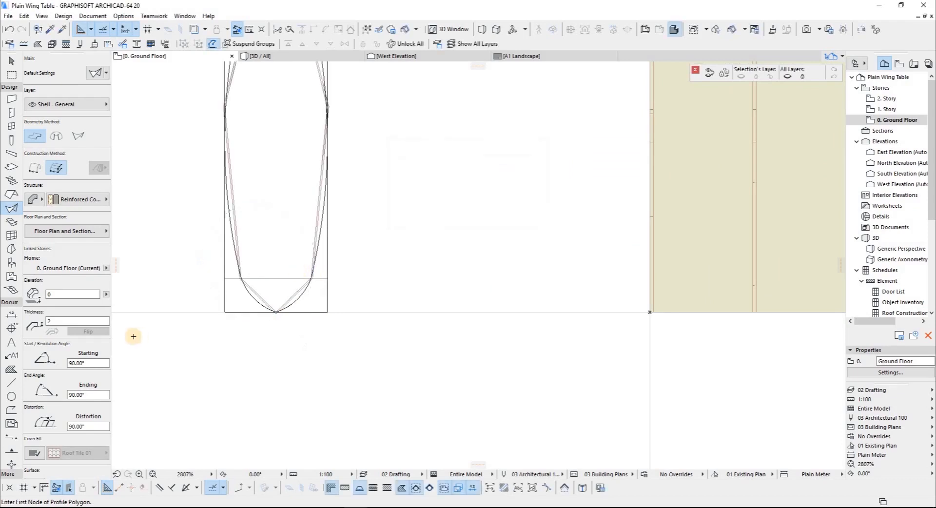
Select the new shell and set its thickness to 1
{"action": "scroll", "coordinate": [246, 295], "scroll_direction": "up", "scroll_amount": 3}
{"action": "scroll", "coordinate": [211, 307], "scroll_direction": "up", "scroll_amount": 5}
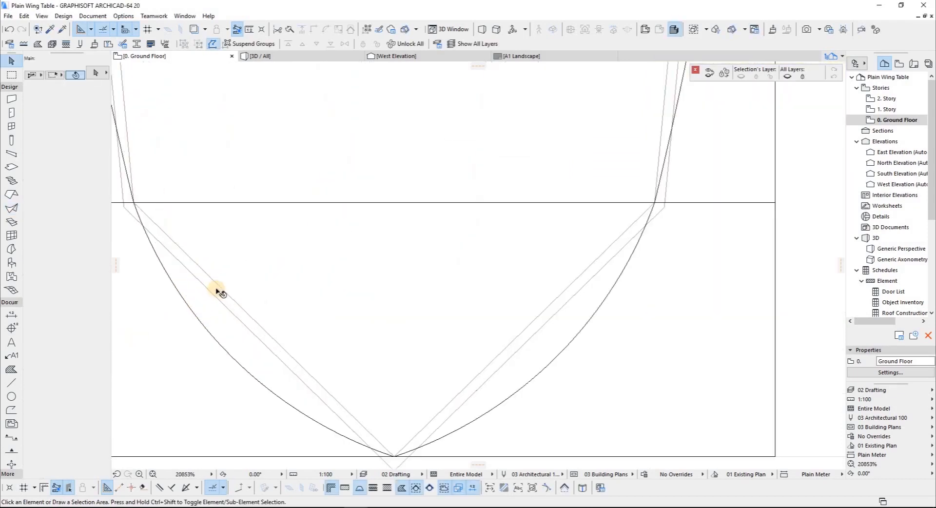
{"action": "left_click", "coordinate": [222, 295]}
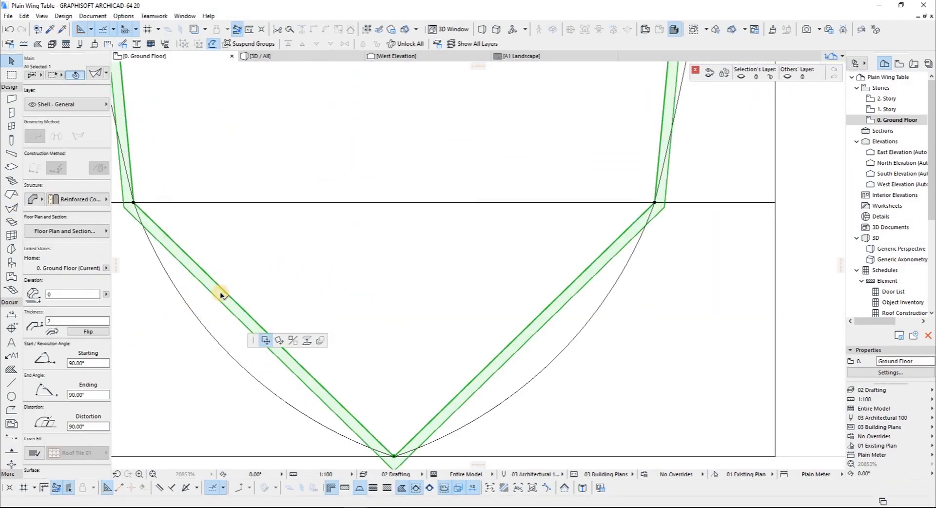
{"action": "type", "text": "1"}
{"action": "key", "text": "Return"}
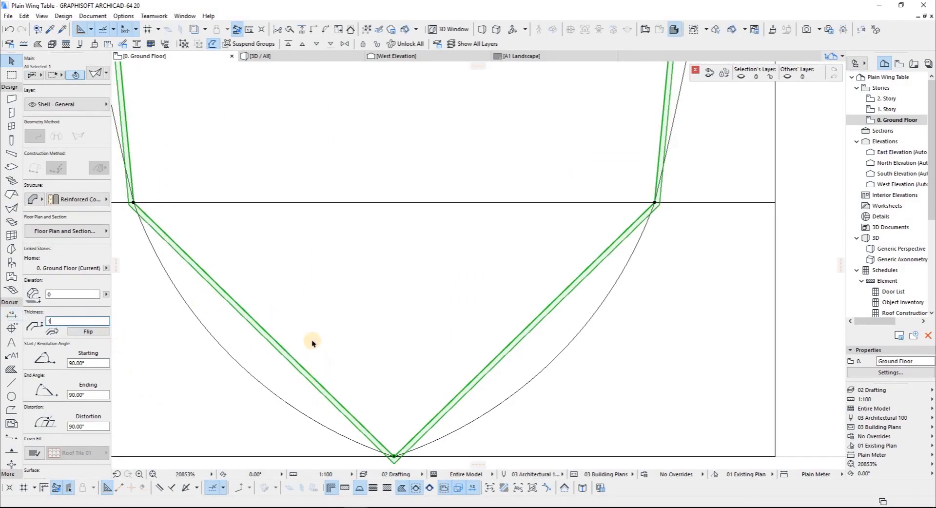
Curve the shell's two straight nose segments at the bottom tip to follow the arcs of the wing outline
{"action": "scroll", "coordinate": [302, 336], "scroll_direction": "up", "scroll_amount": 2}
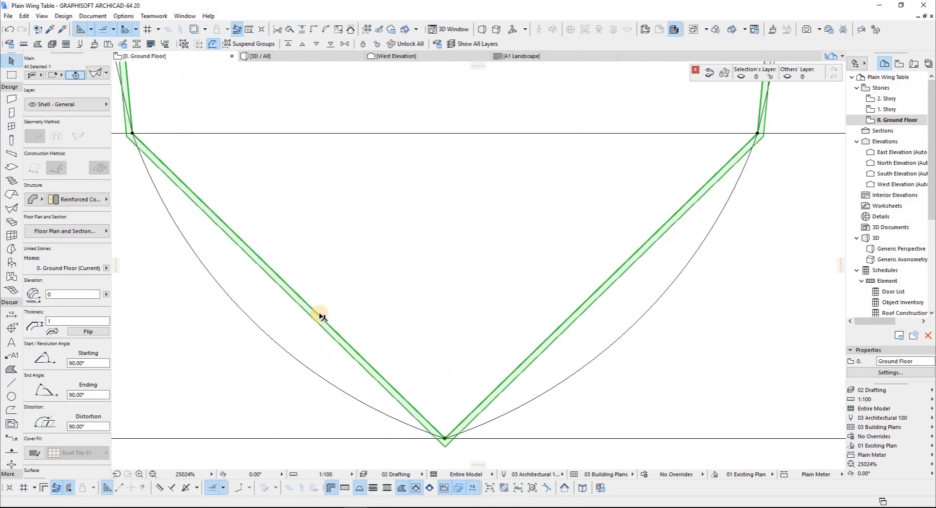
{"action": "left_click", "coordinate": [321, 317]}
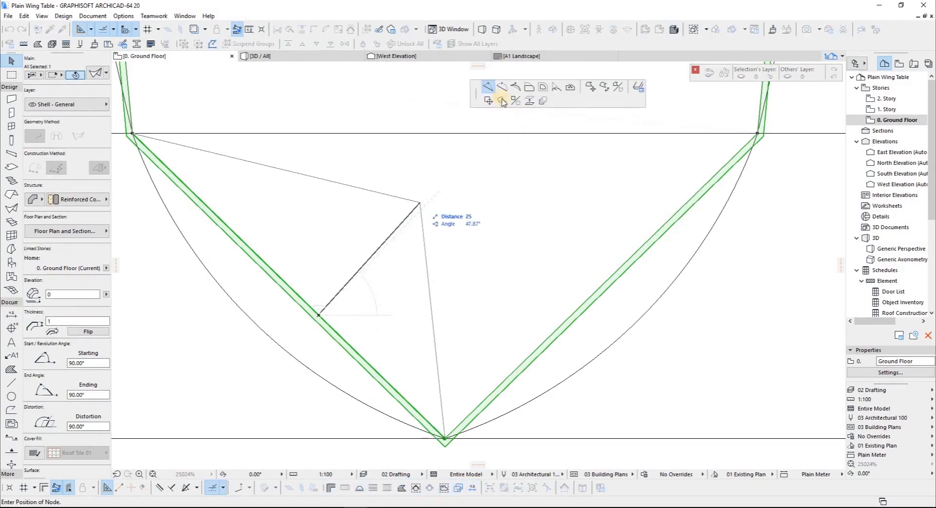
{"action": "left_click", "coordinate": [501, 87]}
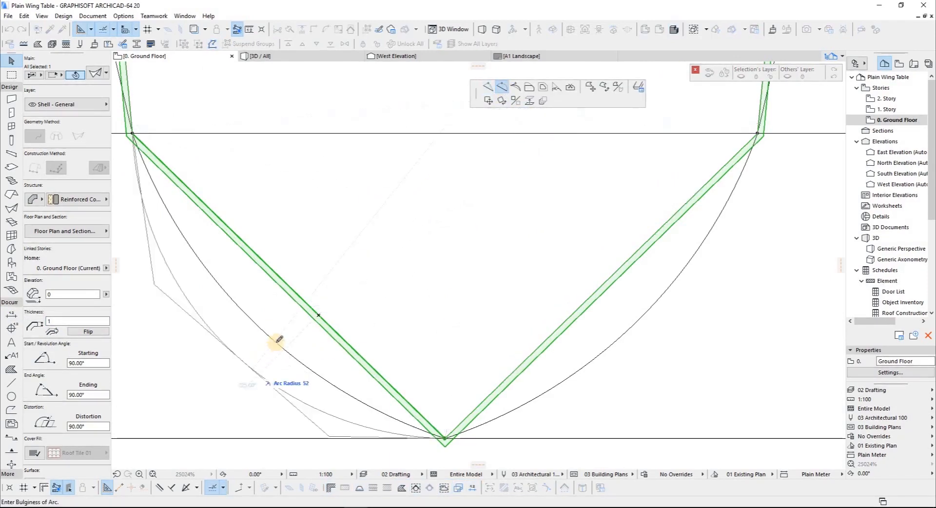
{"action": "key", "text": "Escape"}
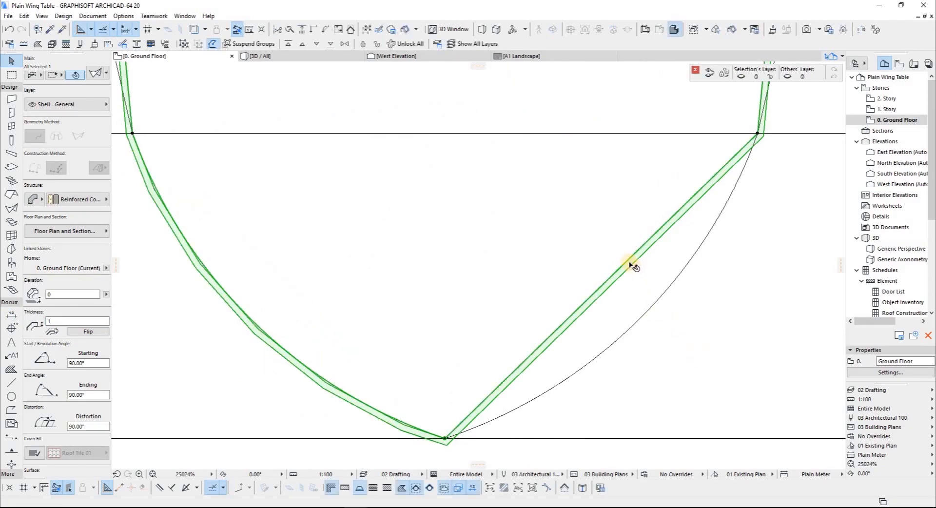
{"action": "left_click", "coordinate": [654, 307]}
Curve the shell's right side segment above the nose to follow the wing outline
{"action": "scroll", "coordinate": [572, 380], "scroll_direction": "down", "scroll_amount": 5}
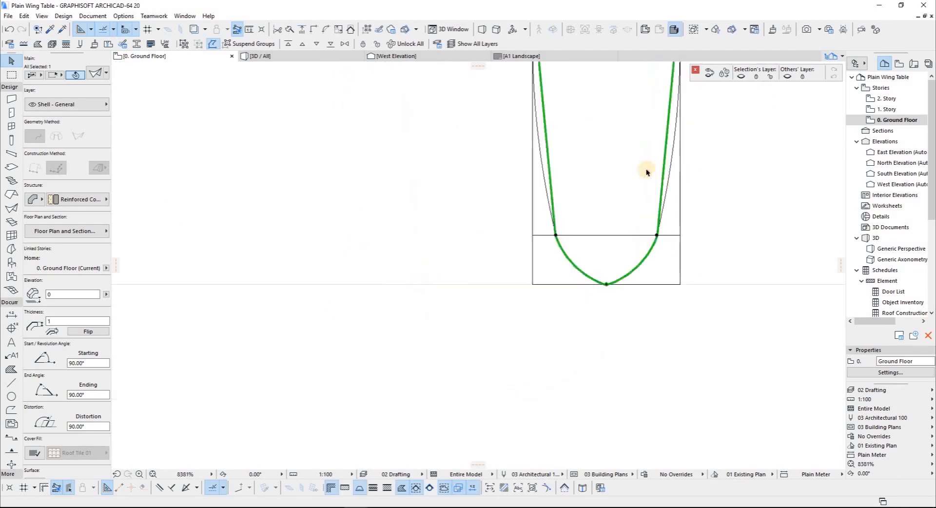
{"action": "scroll", "coordinate": [651, 173], "scroll_direction": "up", "scroll_amount": 5}
{"action": "left_click", "coordinate": [643, 211]}
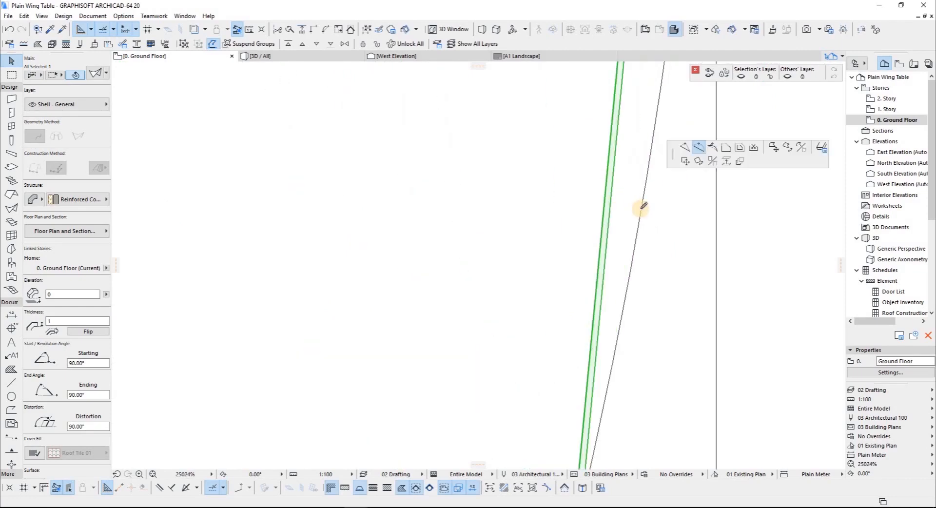
{"action": "left_click", "coordinate": [626, 256]}
{"action": "scroll", "coordinate": [612, 252], "scroll_direction": "down", "scroll_amount": 4}
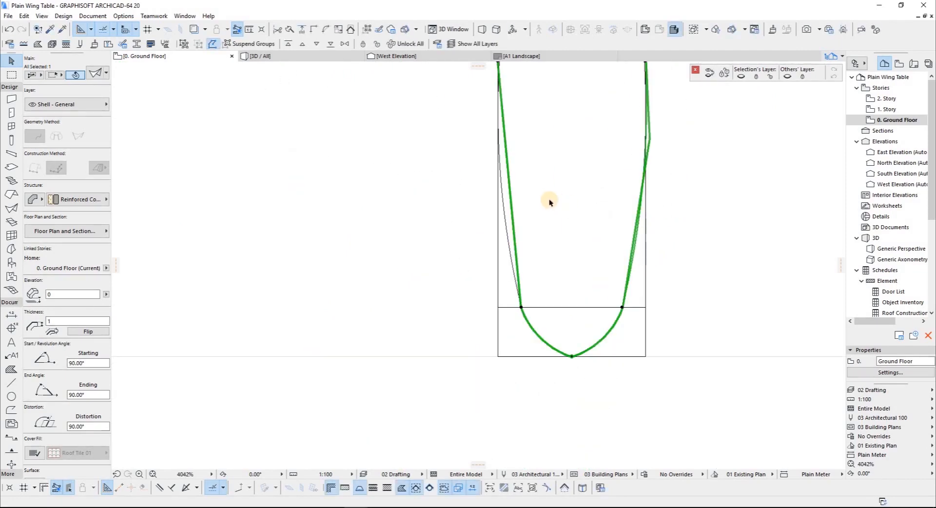
{"action": "scroll", "coordinate": [646, 183], "scroll_direction": "up", "scroll_amount": 2}
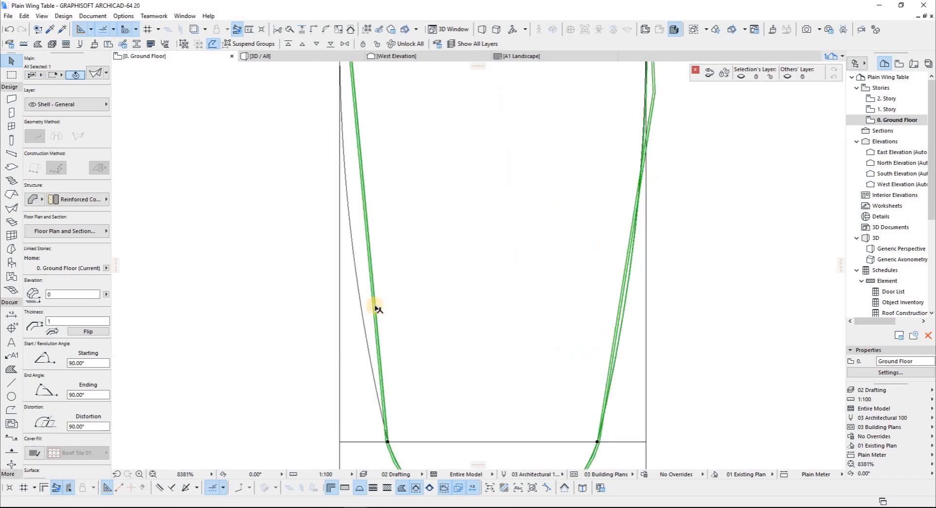
Curve the shell's left side segment above the nose and both long segments toward the pointed tip to follow the wing outline
{"action": "left_click", "coordinate": [376, 306]}
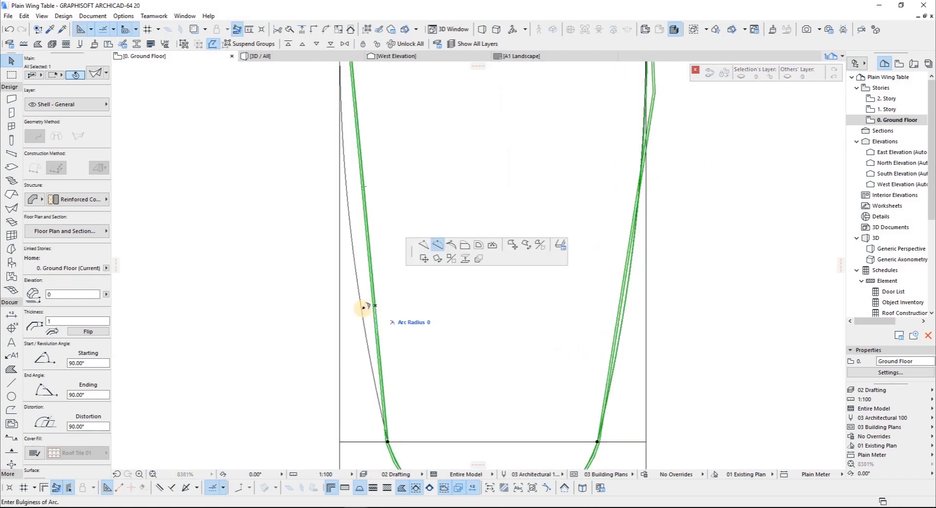
{"action": "left_click", "coordinate": [362, 307]}
{"action": "scroll", "coordinate": [387, 125], "scroll_direction": "down", "scroll_amount": 2}
{"action": "scroll", "coordinate": [404, 157], "scroll_direction": "up", "scroll_amount": 1}
{"action": "scroll", "coordinate": [404, 160], "scroll_direction": "up", "scroll_amount": 2}
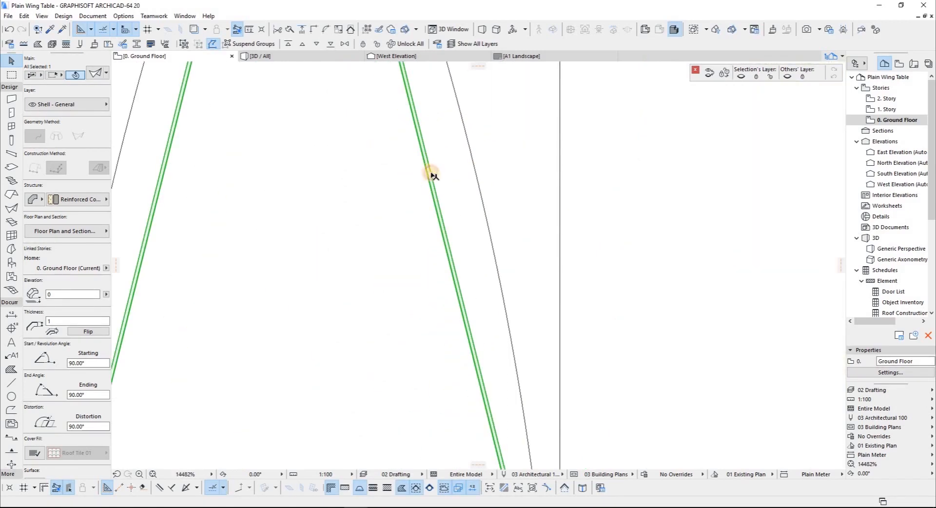
{"action": "left_click", "coordinate": [476, 177]}
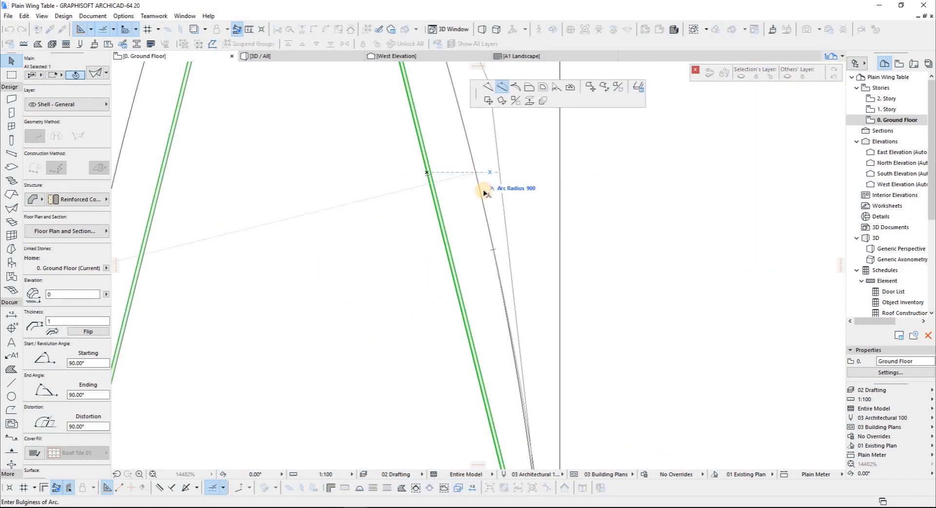
{"action": "left_click", "coordinate": [480, 184]}
{"action": "scroll", "coordinate": [363, 212], "scroll_direction": "down", "scroll_amount": 2}
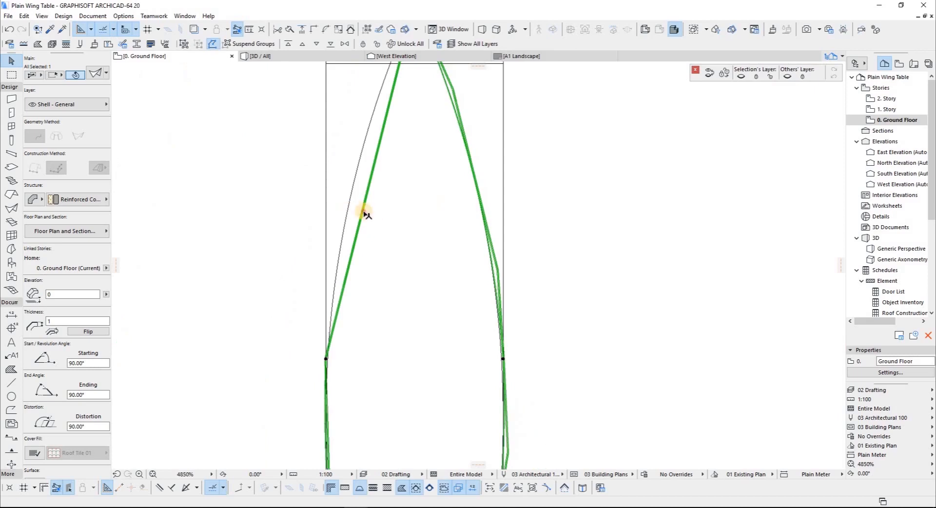
{"action": "left_click", "coordinate": [349, 207]}
{"action": "left_click", "coordinate": [350, 205]}
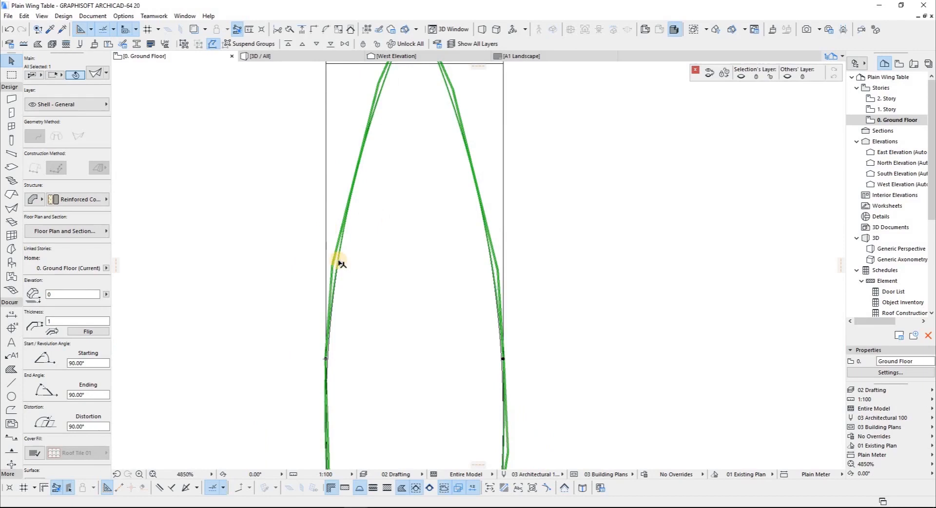
{"action": "scroll", "coordinate": [336, 255], "scroll_direction": "up", "scroll_amount": 4}
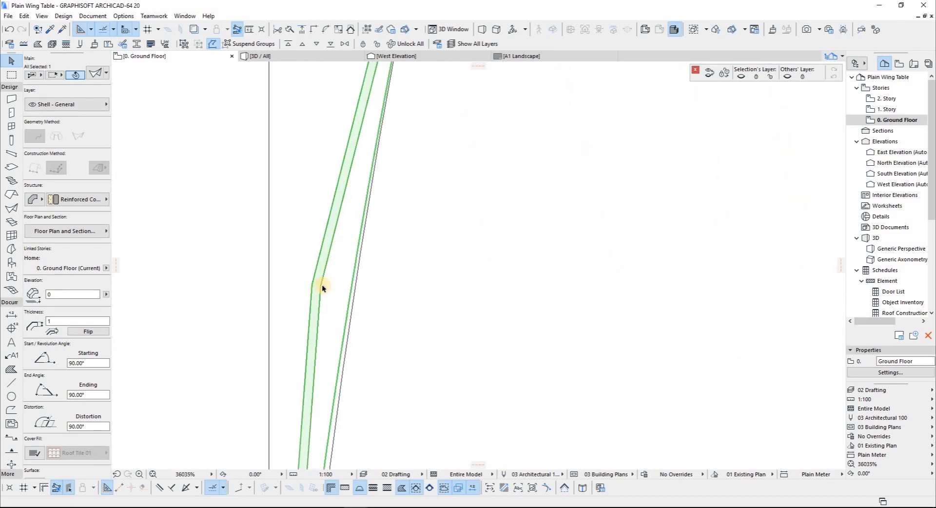
{"action": "scroll", "coordinate": [308, 282], "scroll_direction": "down", "scroll_amount": 5}
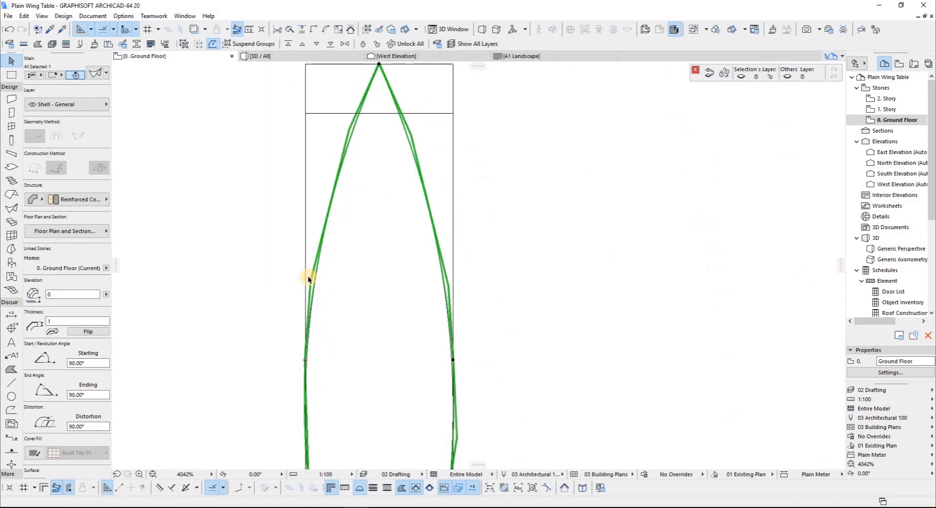
{"action": "scroll", "coordinate": [315, 290], "scroll_direction": "up", "scroll_amount": 3}
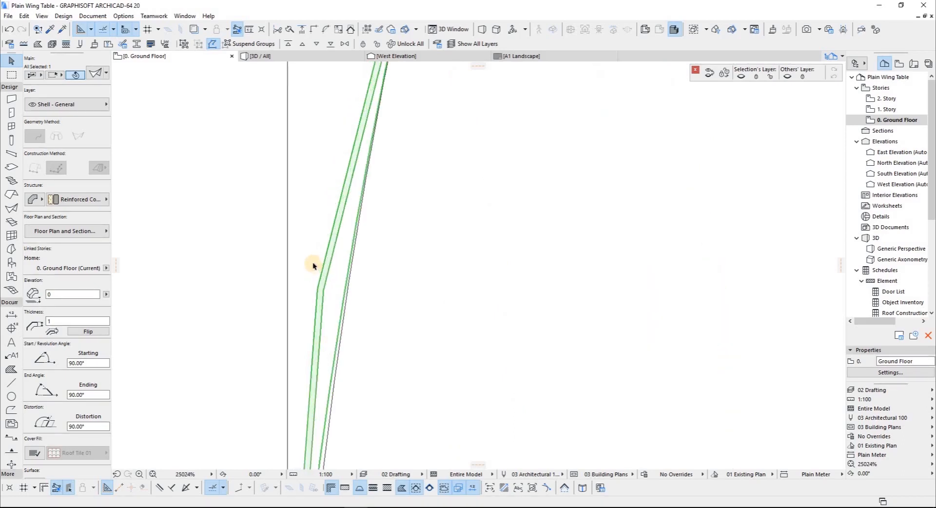
Select the shell in the 3D view and override all three of its surfaces with Metal - Stainless Steel
{"action": "key", "text": "F3"}
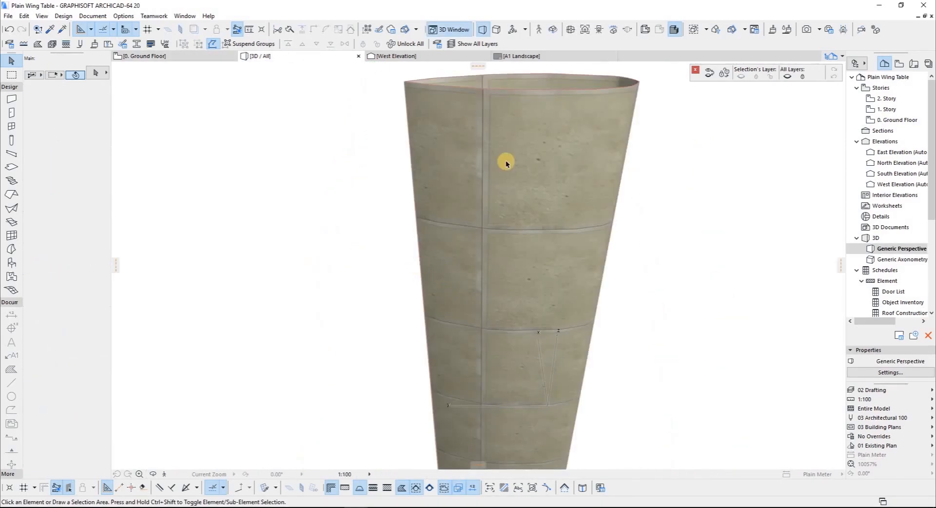
{"action": "scroll", "coordinate": [449, 207], "scroll_direction": "up", "scroll_amount": 2}
{"action": "middle_click_drag", "start_coordinate": [453, 254], "coordinate": [454, 368], "text": "shift"}
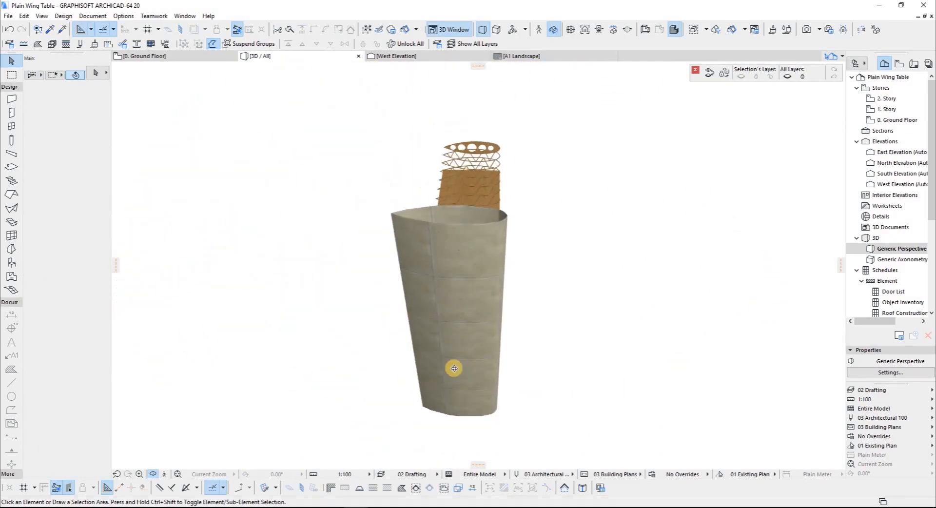
{"action": "left_click", "coordinate": [451, 354]}
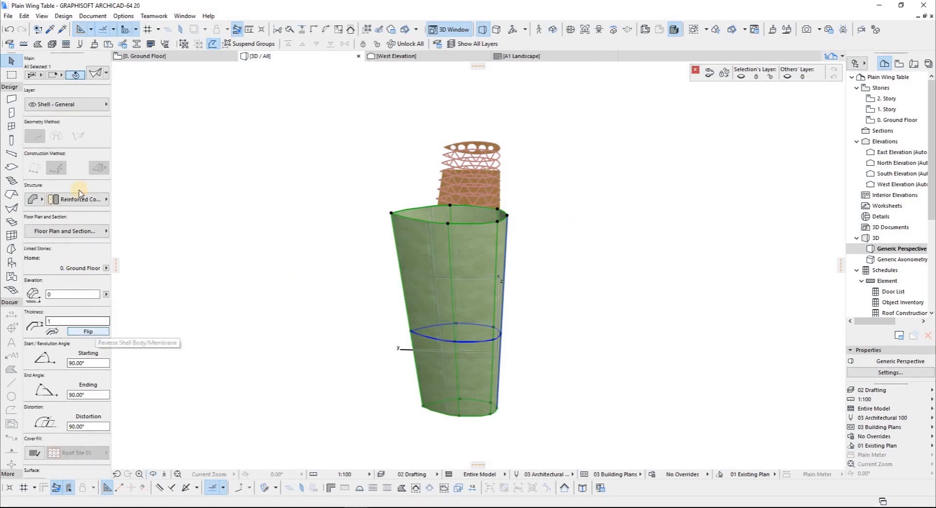
{"action": "scroll", "coordinate": [40, 429], "scroll_direction": "down", "scroll_amount": 4}
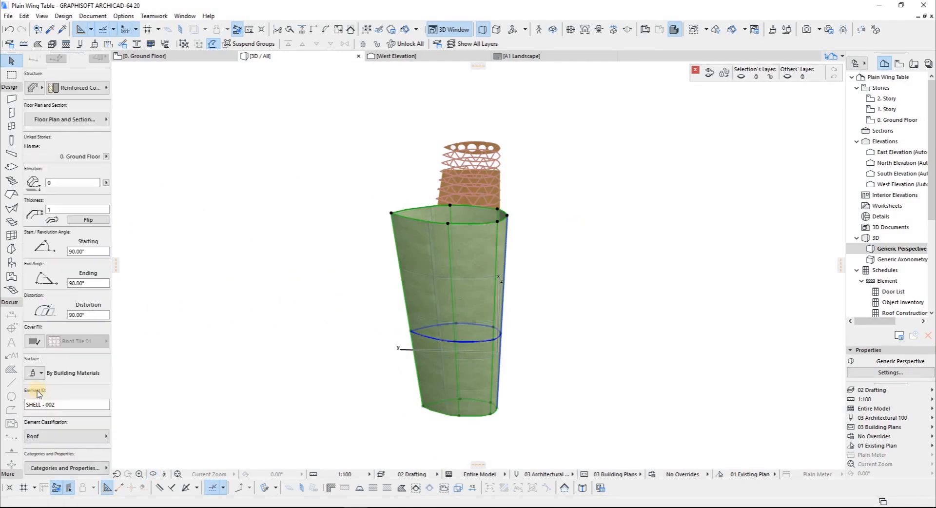
{"action": "left_click", "coordinate": [33, 374]}
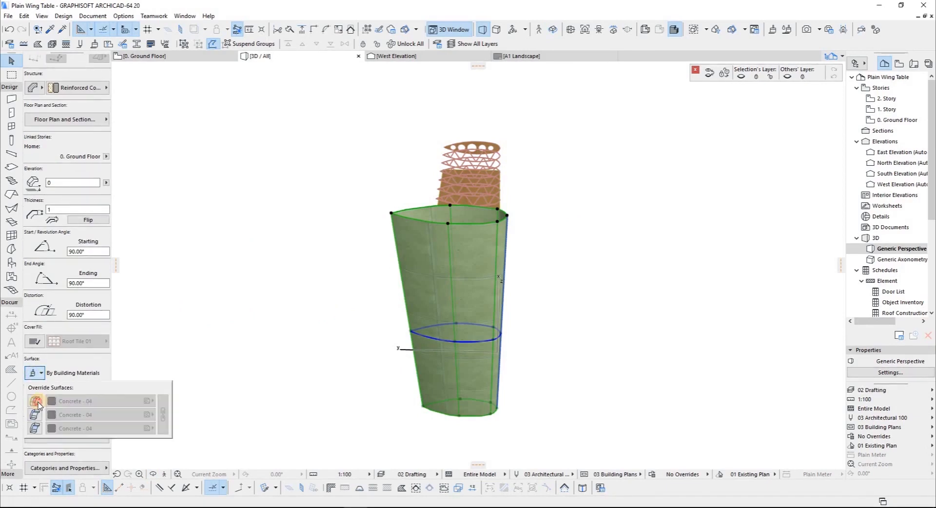
{"action": "left_click", "coordinate": [35, 414]}
{"action": "left_click", "coordinate": [35, 428]}
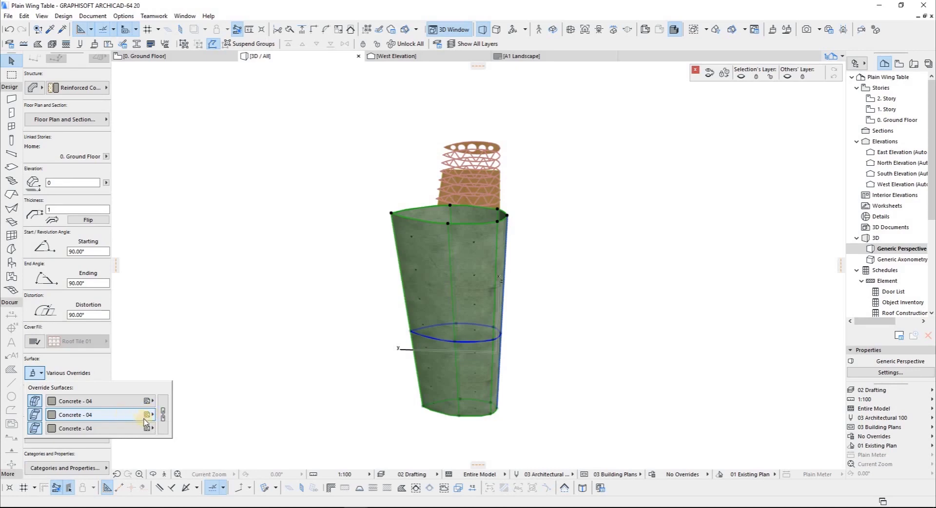
{"action": "left_click", "coordinate": [132, 402]}
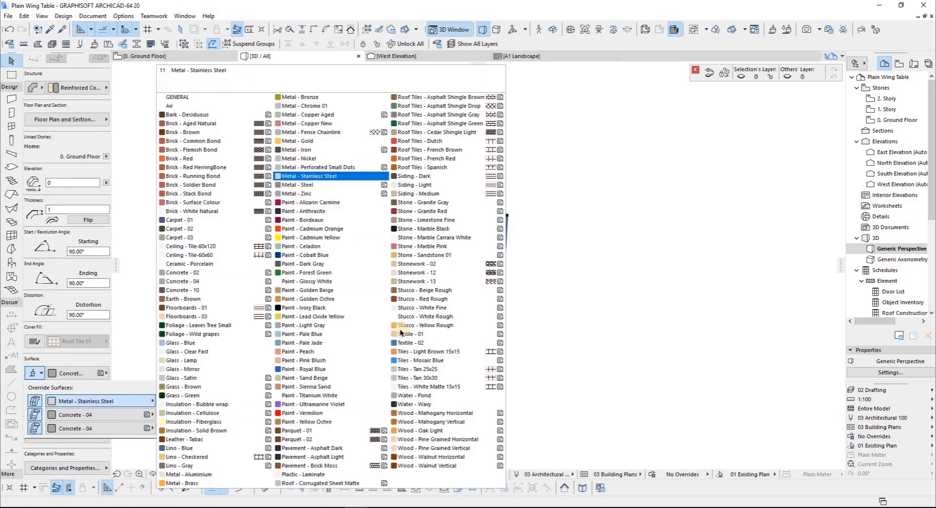
{"action": "left_click", "coordinate": [300, 176]}
{"action": "left_click", "coordinate": [305, 354]}
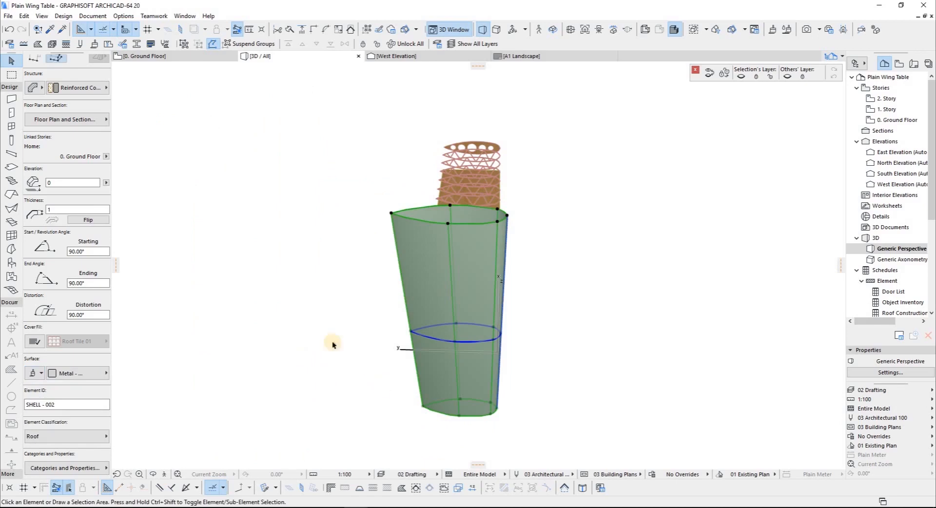
Rotate the upright shell in a vertical plane about its base point at the nose so it lies horizontally, extending away from the table
{"action": "middle_click_drag", "start_coordinate": [324, 334], "coordinate": [117, 326], "text": "shift"}
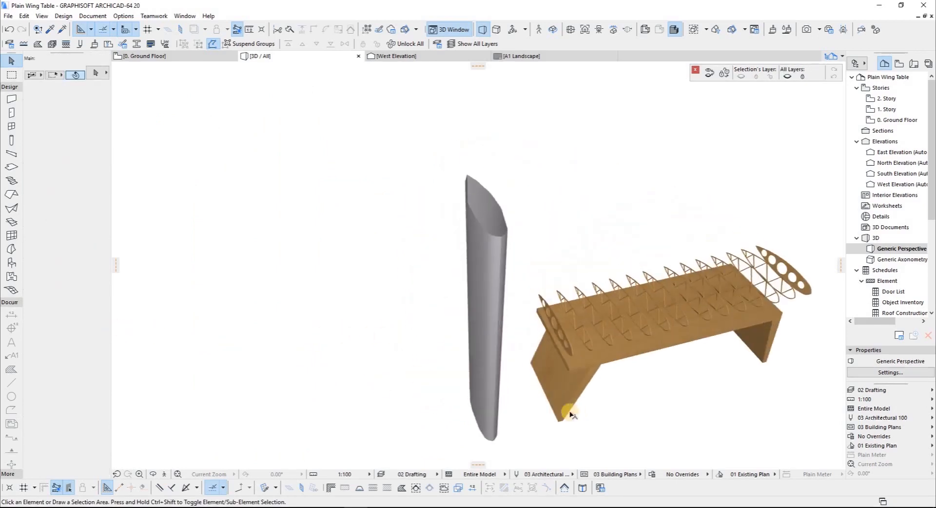
{"action": "middle_click_drag", "start_coordinate": [449, 327], "coordinate": [436, 352], "text": "shift"}
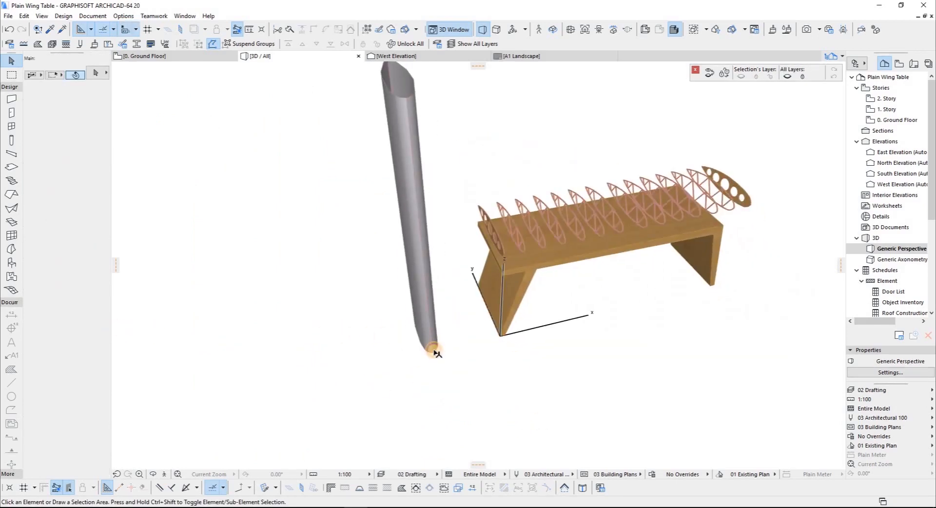
{"action": "left_click", "coordinate": [435, 352]}
{"action": "key", "text": "ctrl+e"}
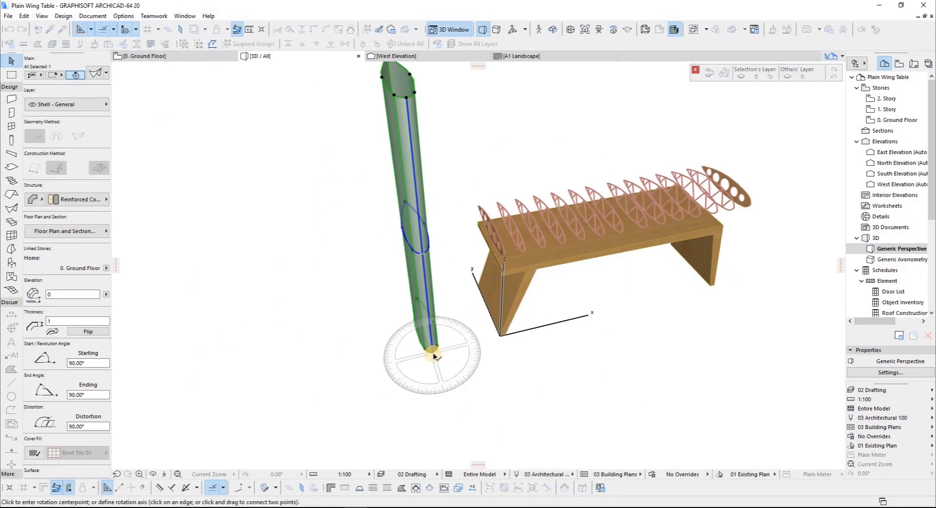
{"action": "left_click", "coordinate": [433, 353]}
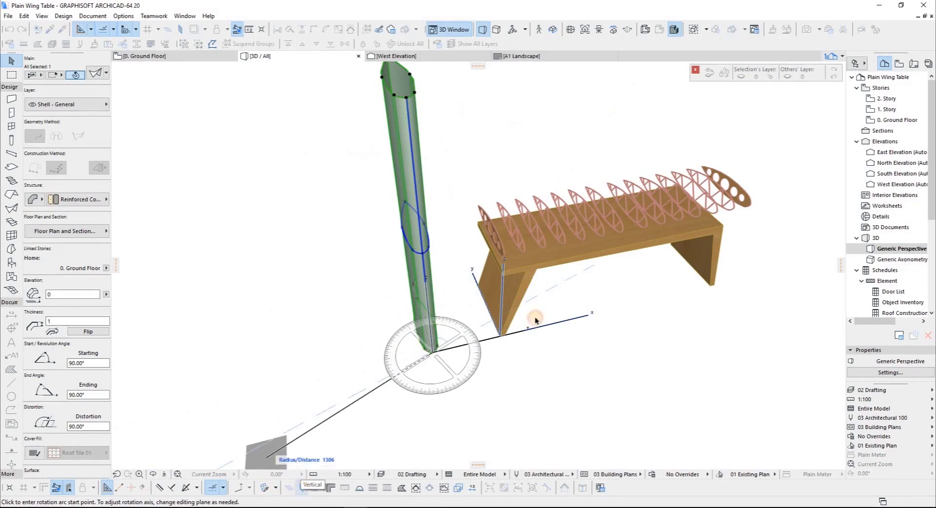
{"action": "left_click", "coordinate": [415, 182]}
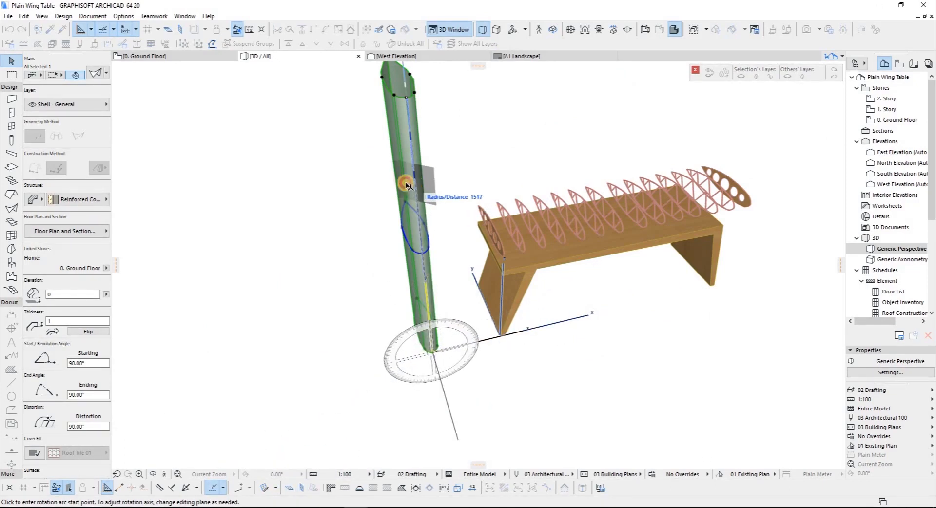
{"action": "left_click", "coordinate": [206, 385]}
{"action": "left_click", "coordinate": [451, 345]}
In the West Elevation, move the shell straight up 855 from its nose tip to the nose tip of the ribs
{"action": "left_click", "coordinate": [436, 61]}
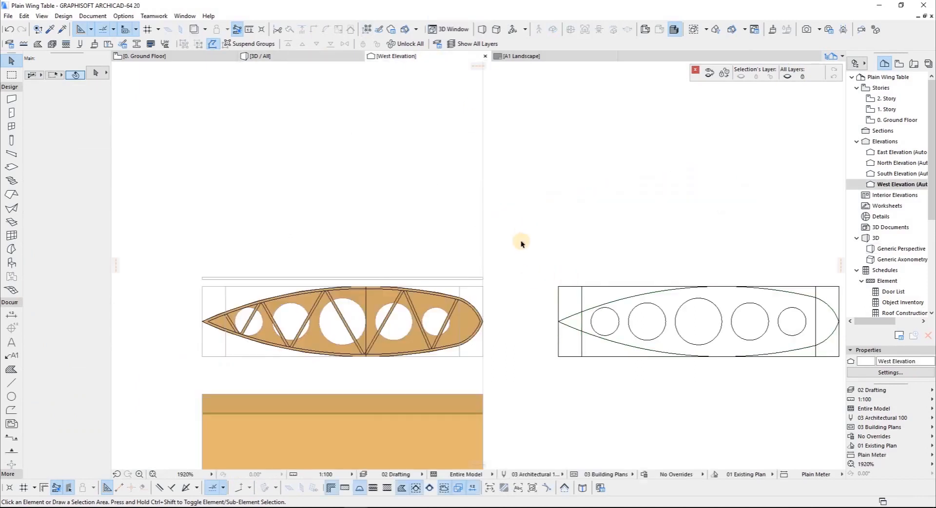
{"action": "scroll", "coordinate": [521, 242], "scroll_direction": "down", "scroll_amount": 5}
{"action": "scroll", "coordinate": [497, 322], "scroll_direction": "up", "scroll_amount": 6}
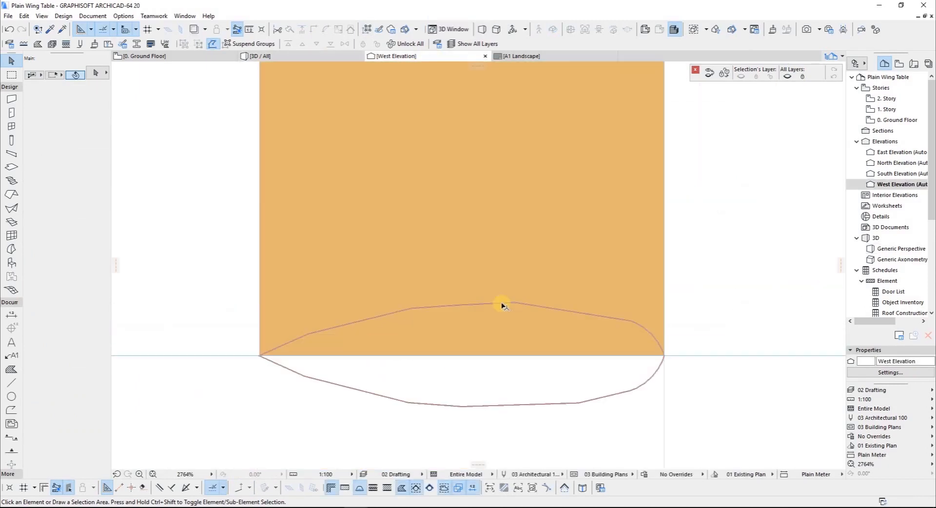
{"action": "left_click", "coordinate": [663, 361]}
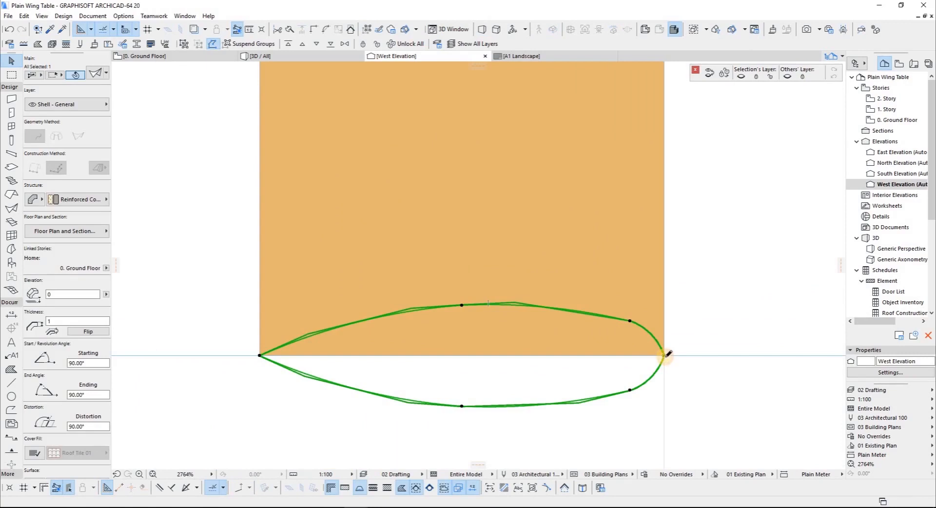
{"action": "left_click", "coordinate": [665, 354]}
{"action": "left_click", "coordinate": [512, 312]}
{"action": "left_click", "coordinate": [488, 101]}
{"action": "left_click", "coordinate": [630, 321]}
{"action": "scroll", "coordinate": [621, 320], "scroll_direction": "down", "scroll_amount": 4}
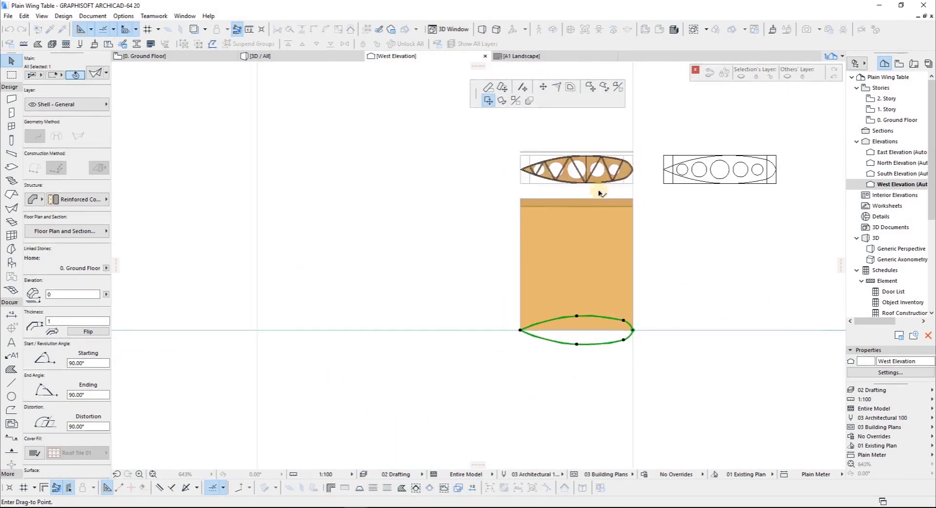
{"action": "scroll", "coordinate": [600, 192], "scroll_direction": "up", "scroll_amount": 7}
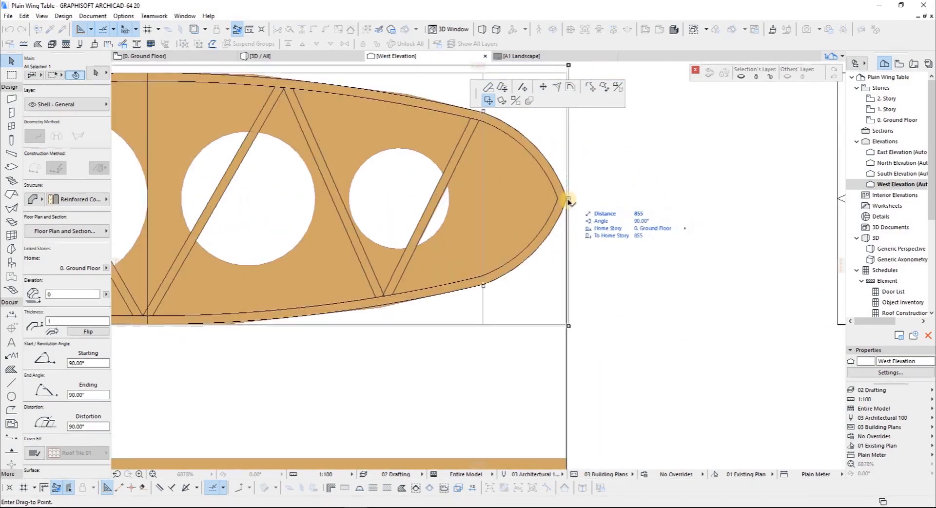
{"action": "left_click", "coordinate": [569, 199]}
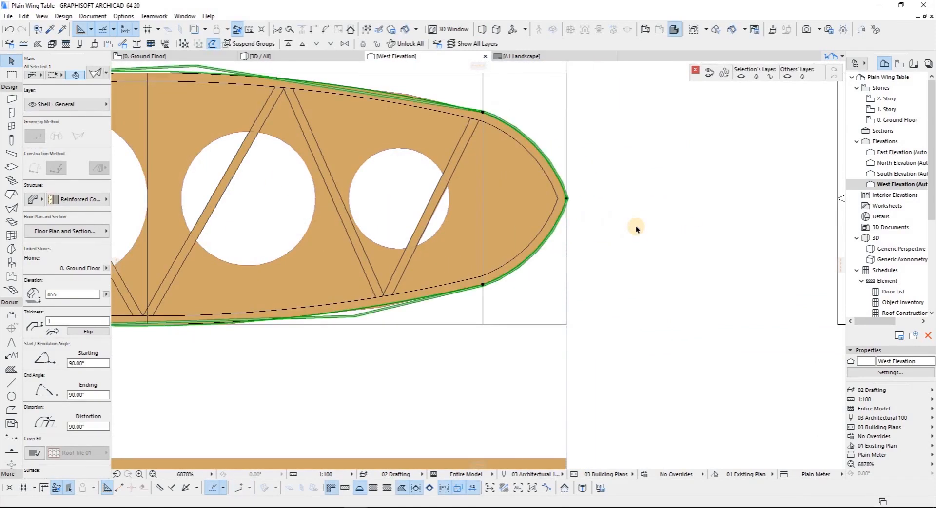
{"action": "left_click", "coordinate": [646, 231]}
{"action": "scroll", "coordinate": [645, 230], "scroll_direction": "down", "scroll_amount": 3}
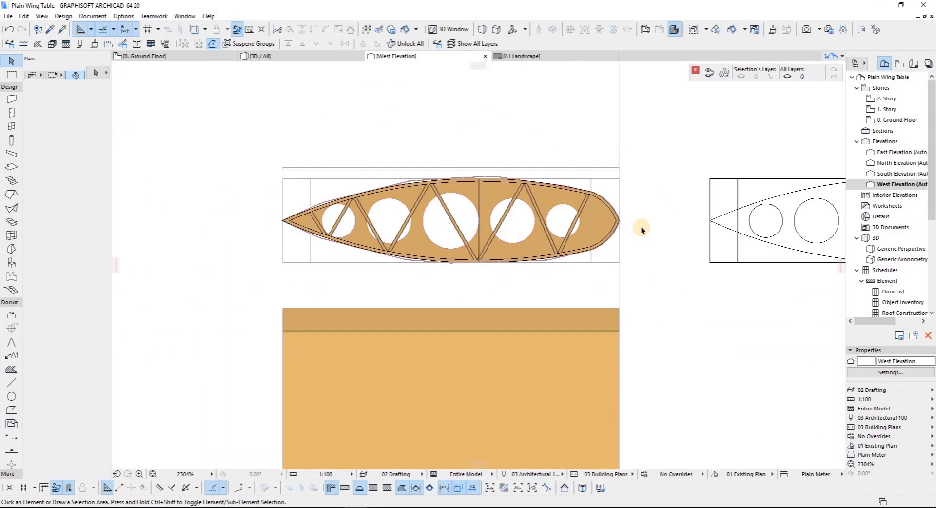
On the ground floor plan, move the shell by its far end corner to the table's nearest front corner, and check it in 3D
{"action": "key", "text": "F3"}
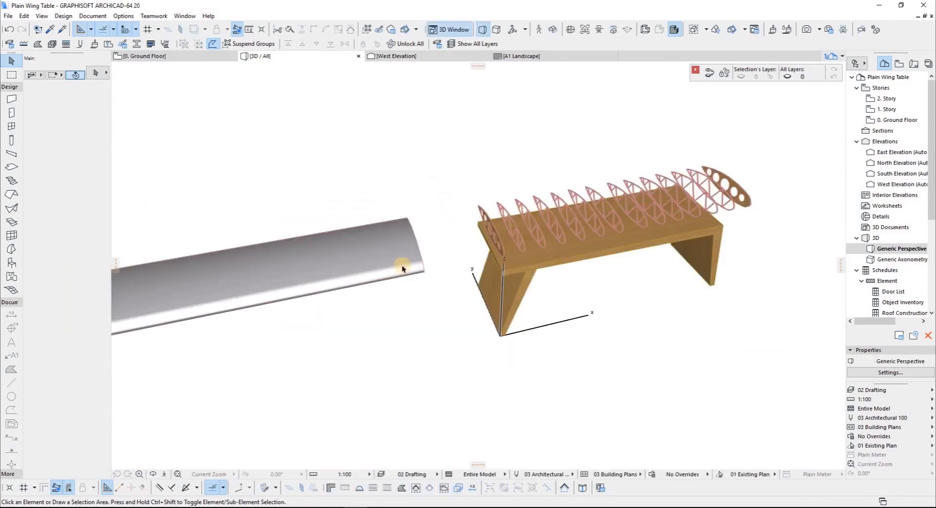
{"action": "key", "text": "F2"}
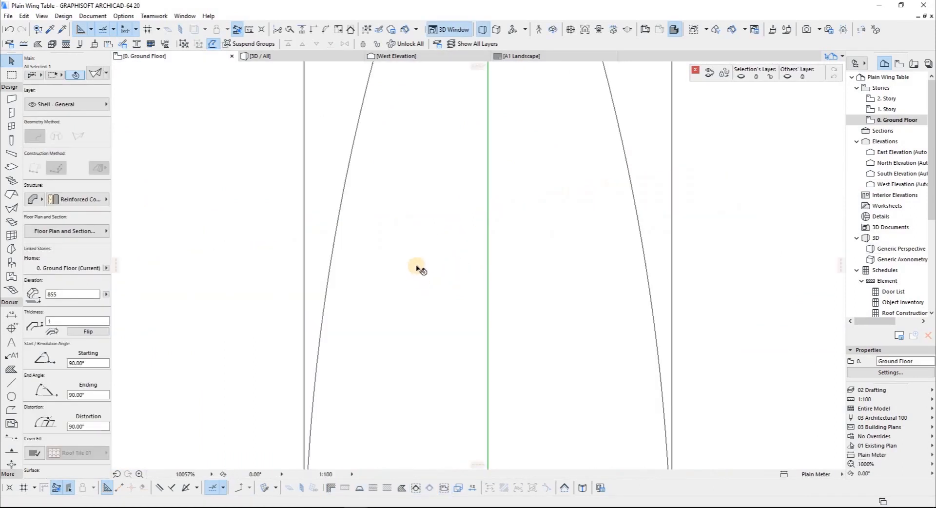
{"action": "scroll", "coordinate": [424, 238], "scroll_direction": "down", "scroll_amount": 4}
{"action": "scroll", "coordinate": [451, 239], "scroll_direction": "down", "scroll_amount": 8}
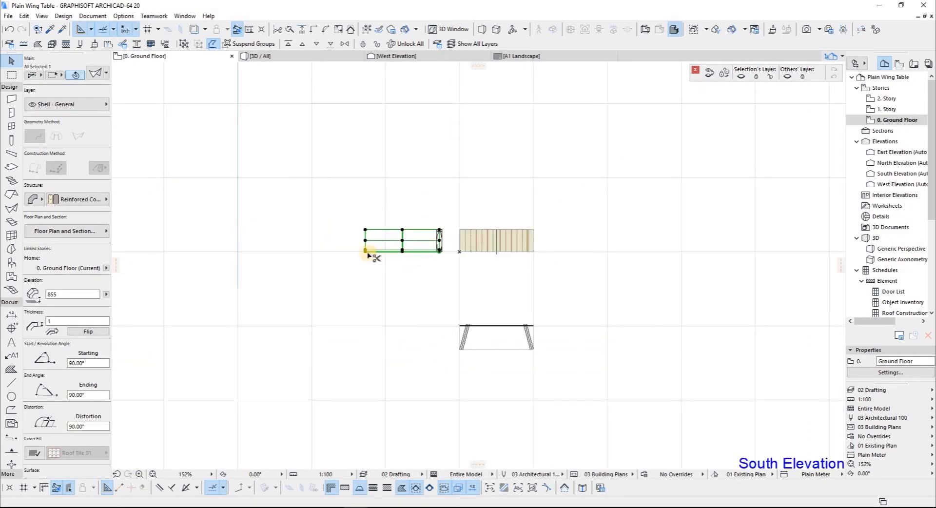
{"action": "key", "text": "ctrl+d"}
{"action": "left_click", "coordinate": [439, 251]}
{"action": "scroll", "coordinate": [441, 253], "scroll_direction": "up", "scroll_amount": 8}
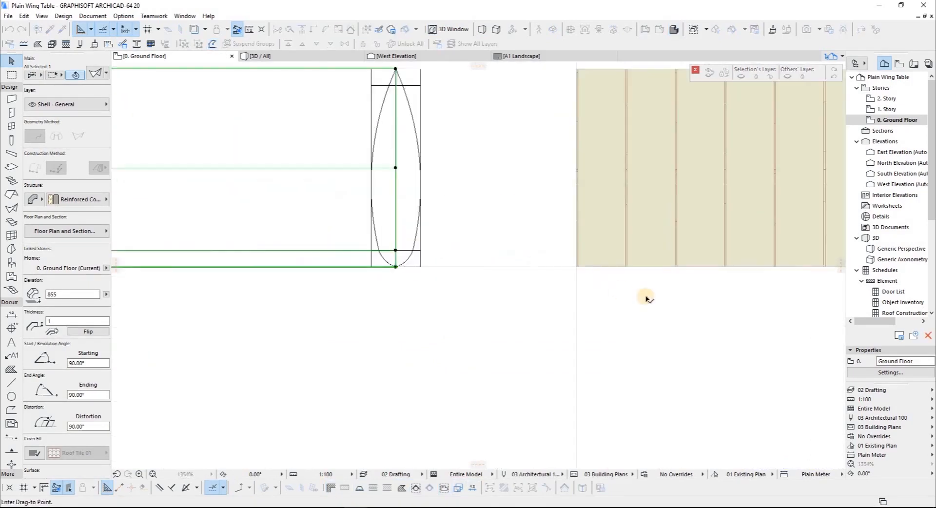
{"action": "left_click", "coordinate": [679, 295]}
{"action": "left_click", "coordinate": [452, 306]}
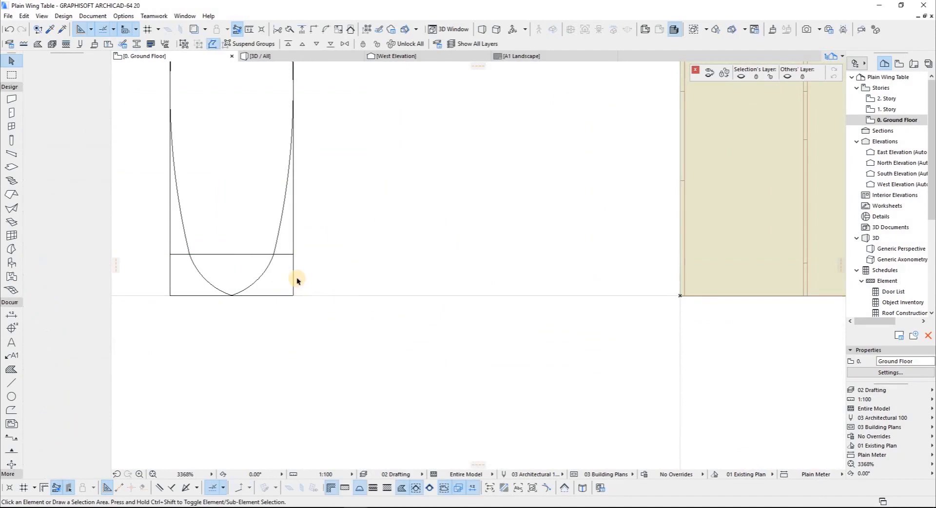
{"action": "scroll", "coordinate": [296, 278], "scroll_direction": "down", "scroll_amount": 2}
{"action": "scroll", "coordinate": [373, 302], "scroll_direction": "down", "scroll_amount": 4}
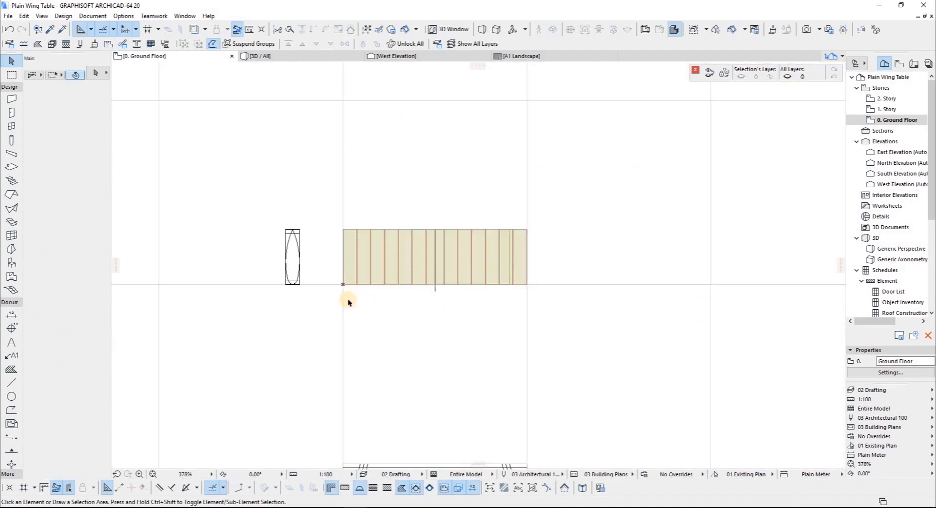
{"action": "key", "text": "F3"}
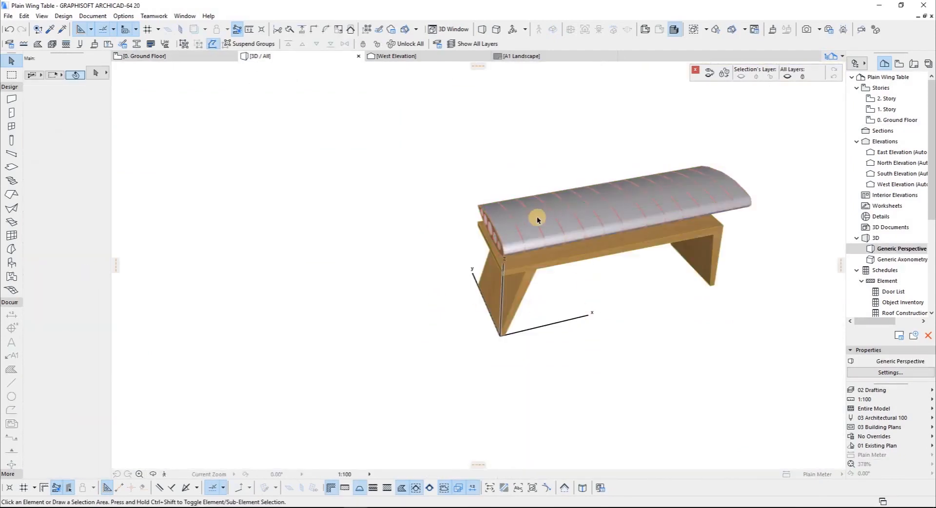
Set the wing shell's thickness to 5 in the 3D view and check how it covers the ribs
{"action": "scroll", "coordinate": [538, 219], "scroll_direction": "up", "scroll_amount": 8}
{"action": "scroll", "coordinate": [458, 283], "scroll_direction": "down", "scroll_amount": 5}
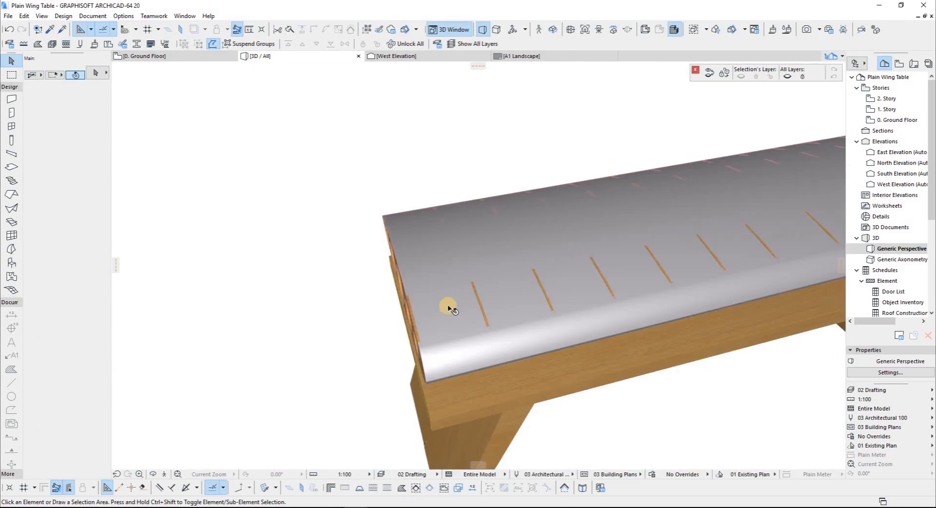
{"action": "middle_click_drag", "start_coordinate": [699, 254], "coordinate": [521, 308], "text": "shift"}
{"action": "middle_click_drag", "start_coordinate": [334, 307], "coordinate": [423, 305], "text": "shift"}
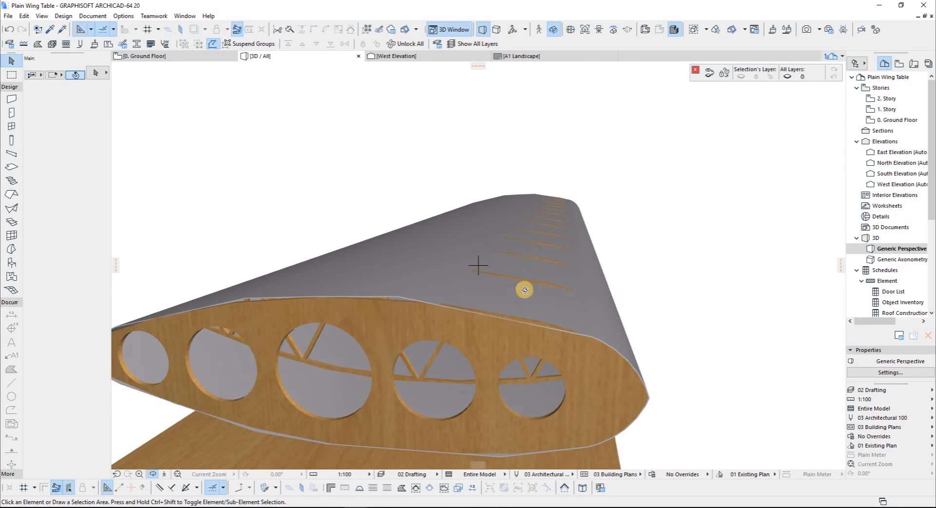
{"action": "scroll", "coordinate": [525, 289], "scroll_direction": "up", "scroll_amount": 3}
{"action": "scroll", "coordinate": [543, 217], "scroll_direction": "down", "scroll_amount": 5}
{"action": "left_click", "coordinate": [484, 219]}
{"action": "left_click_drag", "start_coordinate": [62, 322], "coordinate": [1, 320]}
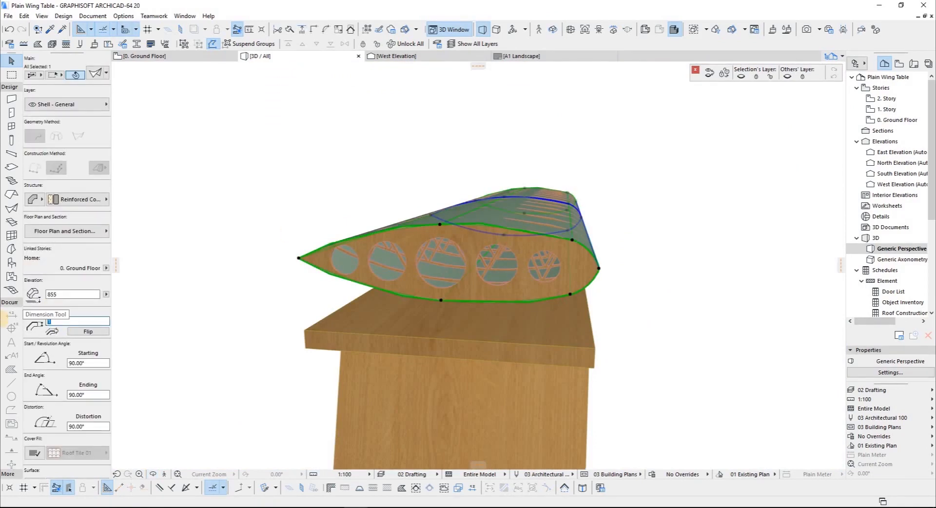
{"action": "key", "text": "Return"}
{"action": "key", "text": "Escape"}
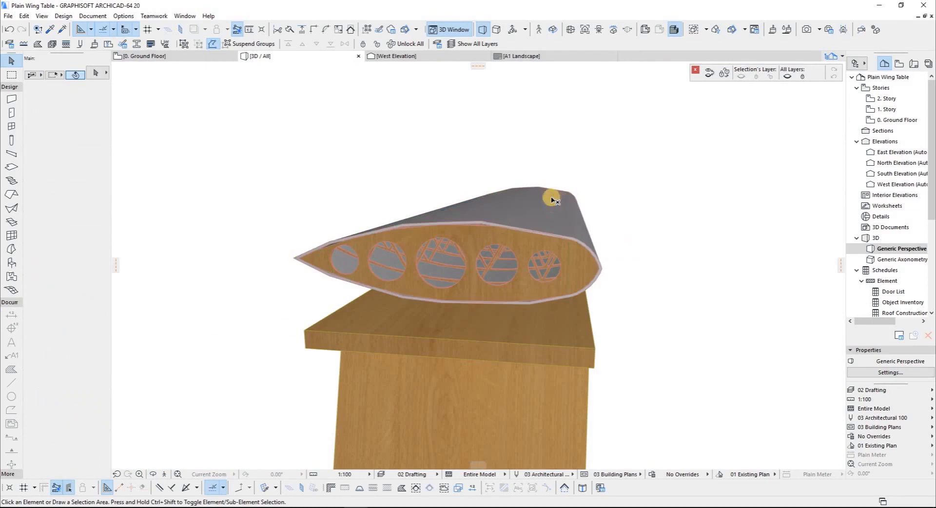
{"action": "scroll", "coordinate": [551, 198], "scroll_direction": "up", "scroll_amount": 3}
{"action": "left_click", "coordinate": [376, 256]}
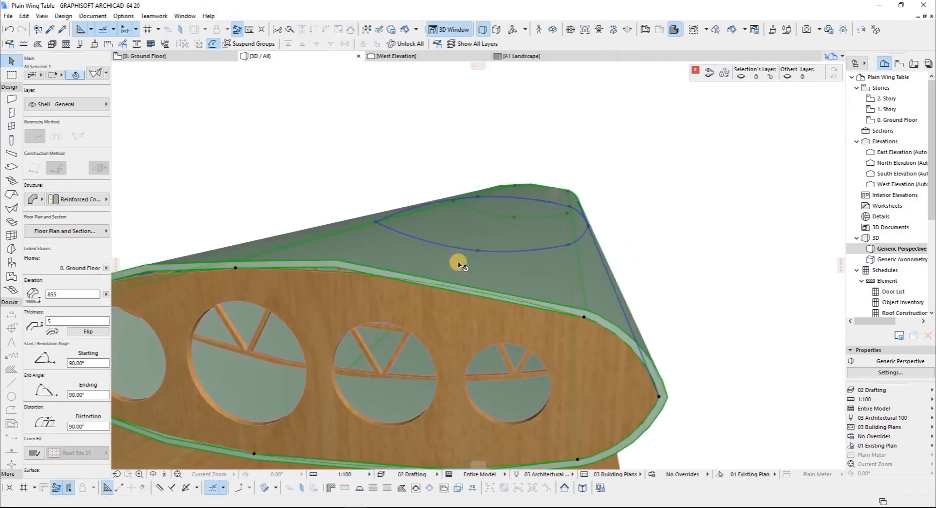
{"action": "scroll", "coordinate": [457, 265], "scroll_direction": "down", "scroll_amount": 5}
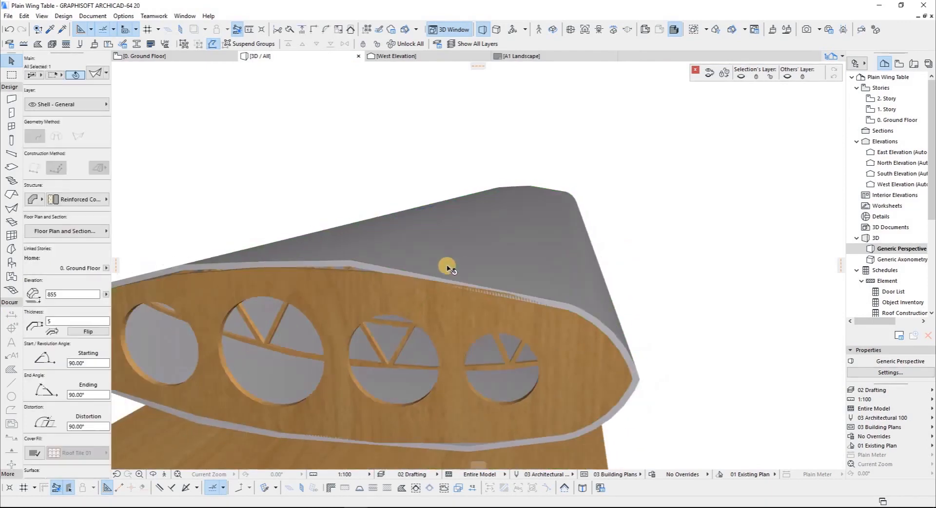
{"action": "right_click", "coordinate": [396, 259]}
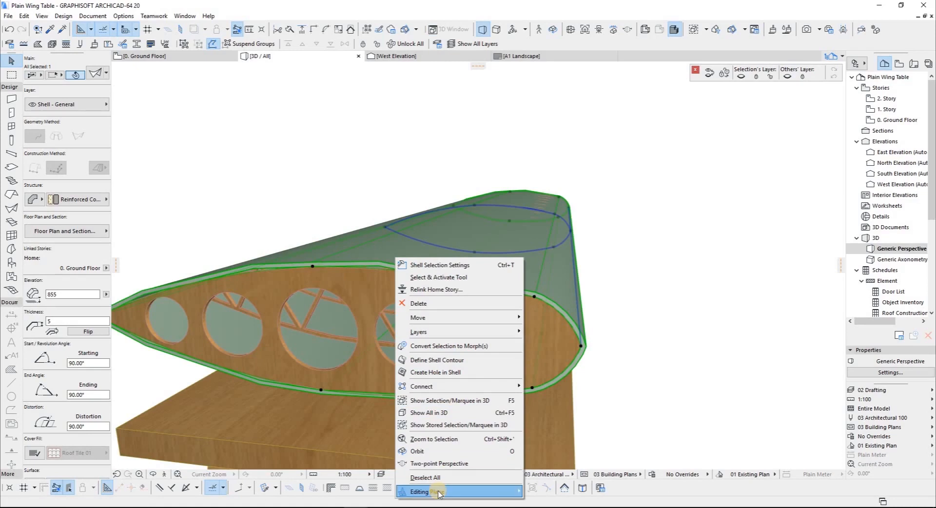
{"action": "mouse_move", "coordinate": [438, 492]}
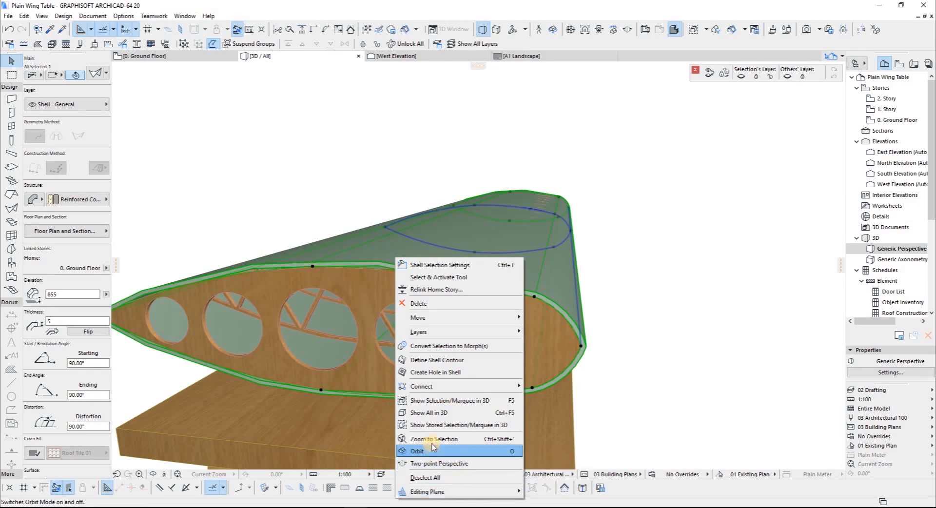
{"action": "mouse_move", "coordinate": [438, 386]}
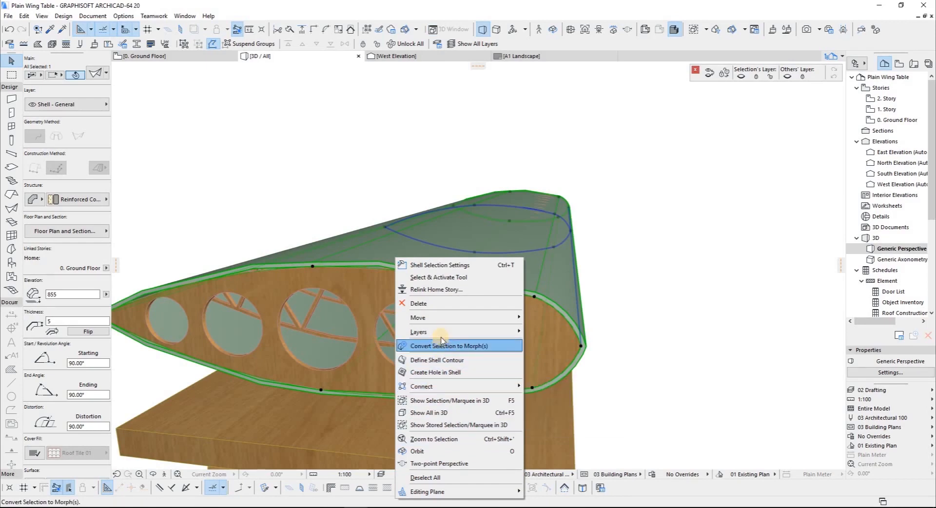
{"action": "mouse_move", "coordinate": [441, 335]}
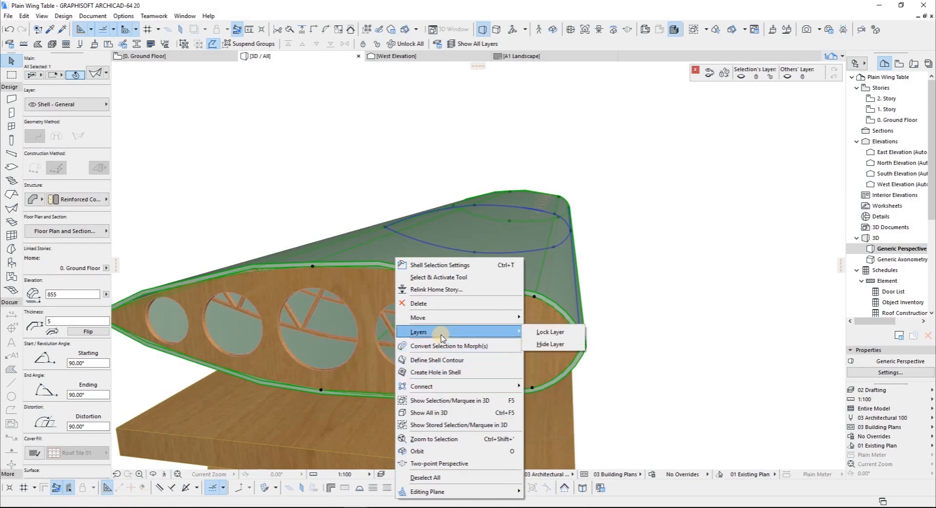
{"action": "left_click", "coordinate": [445, 281]}
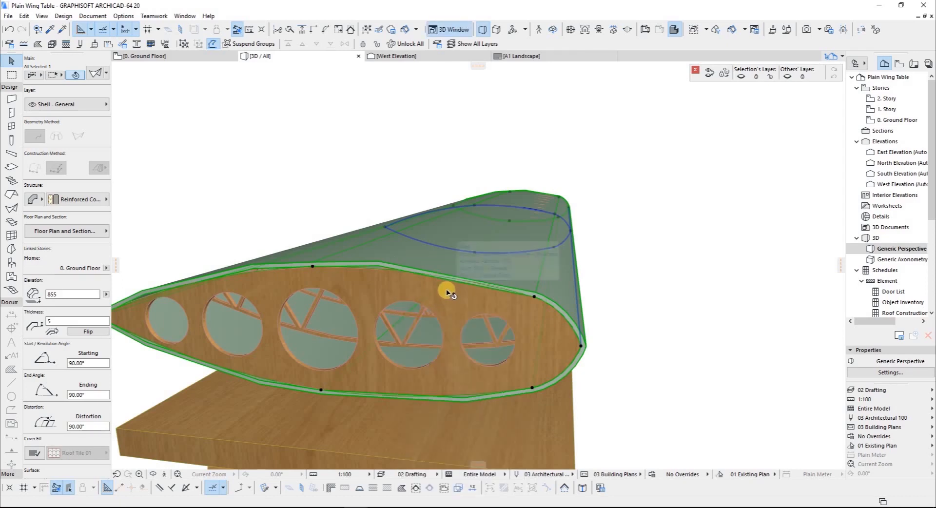
Set the shell's thickness to 7, deselect it, and check that its surface covers the ribs
{"action": "scroll", "coordinate": [535, 192], "scroll_direction": "up", "scroll_amount": 5}
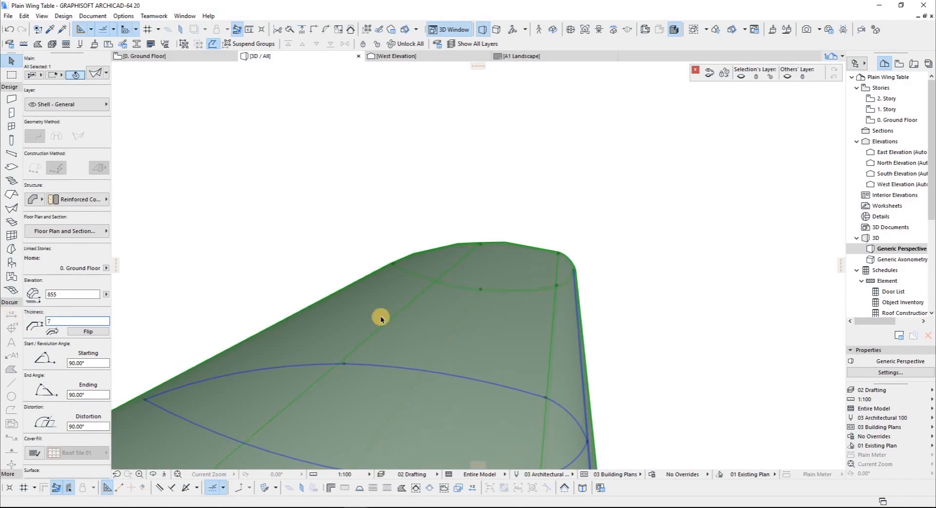
{"action": "scroll", "coordinate": [511, 293], "scroll_direction": "down", "scroll_amount": 5}
{"action": "middle_click_drag", "start_coordinate": [552, 306], "coordinate": [399, 334], "text": "shift"}
{"action": "right_click", "coordinate": [400, 335]}
{"action": "left_click", "coordinate": [560, 317]}
{"action": "scroll", "coordinate": [589, 315], "scroll_direction": "down", "scroll_amount": 3}
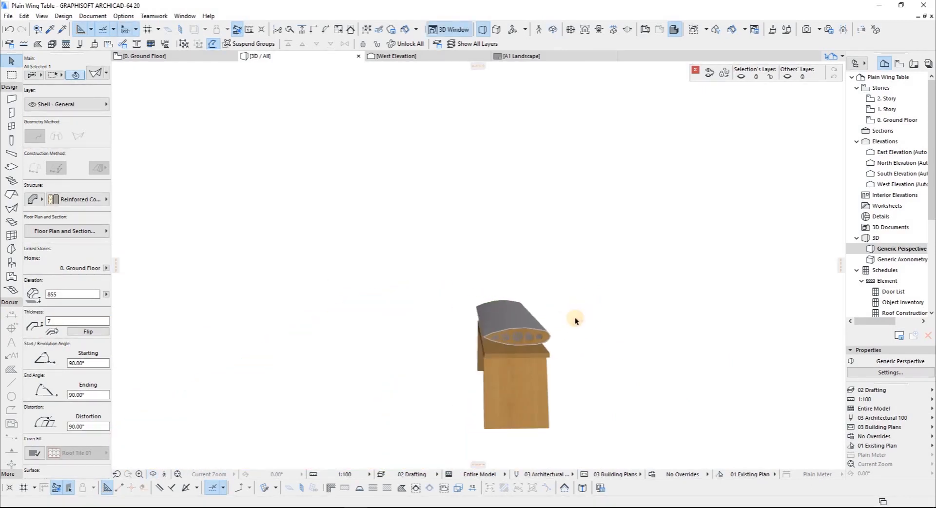
{"action": "left_click", "coordinate": [602, 314]}
{"action": "scroll", "coordinate": [546, 314], "scroll_direction": "up", "scroll_amount": 5}
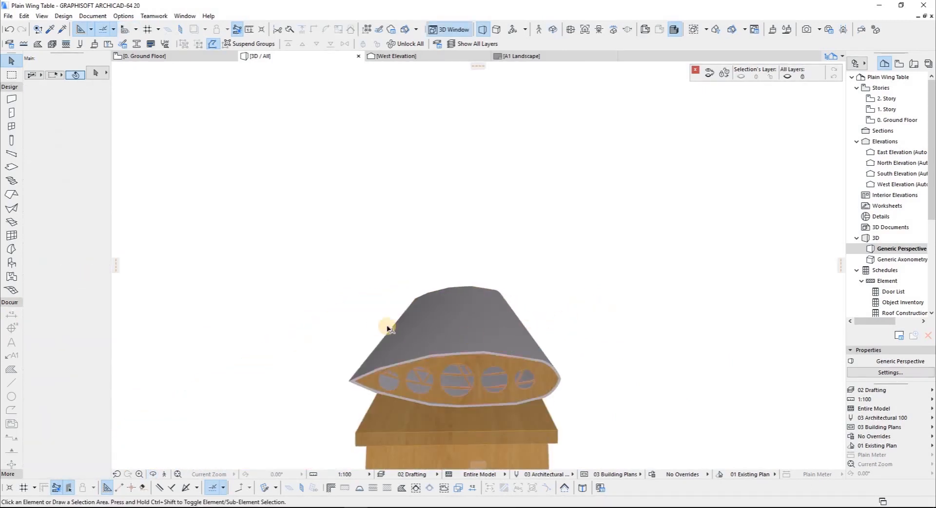
{"action": "scroll", "coordinate": [385, 324], "scroll_direction": "up", "scroll_amount": 5}
{"action": "scroll", "coordinate": [412, 372], "scroll_direction": "down", "scroll_amount": 2}
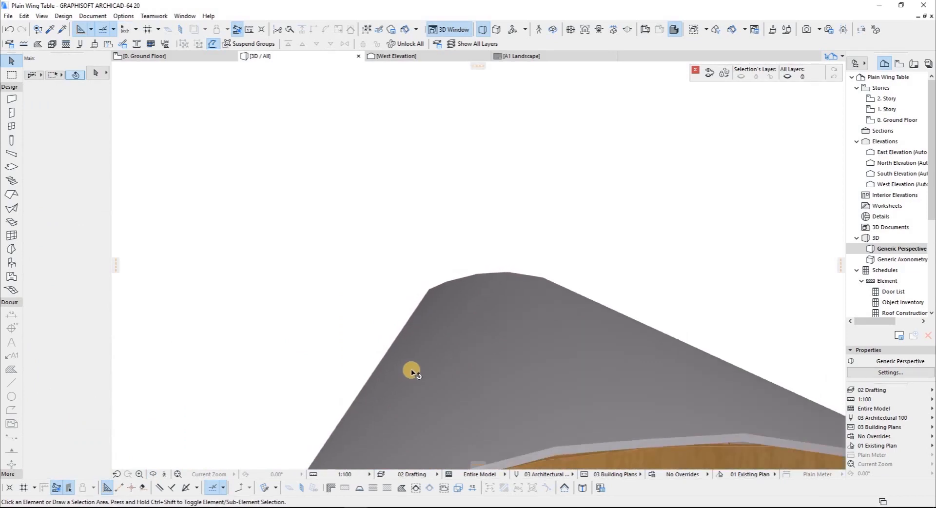
On the ground floor plan, select the wing shell and bring it to the front of the display order
{"action": "key", "text": "F2"}
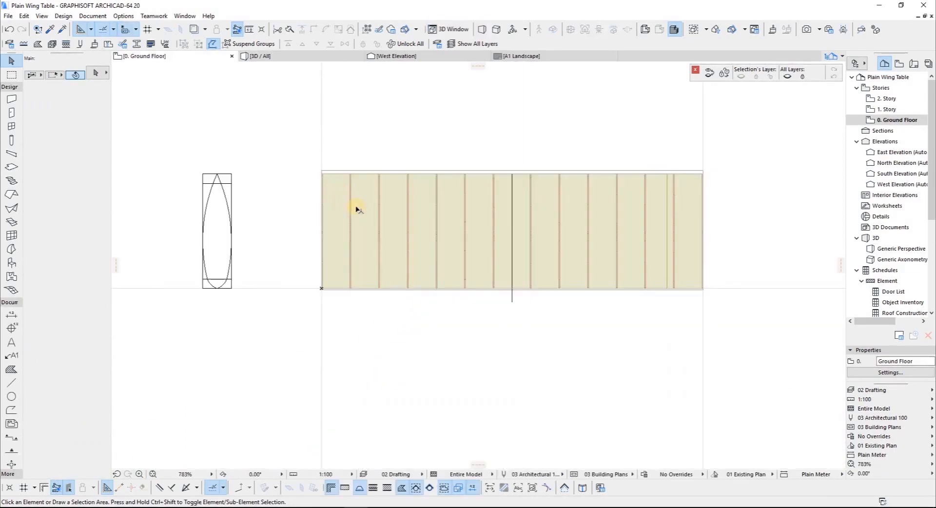
{"action": "left_click", "coordinate": [356, 210]}
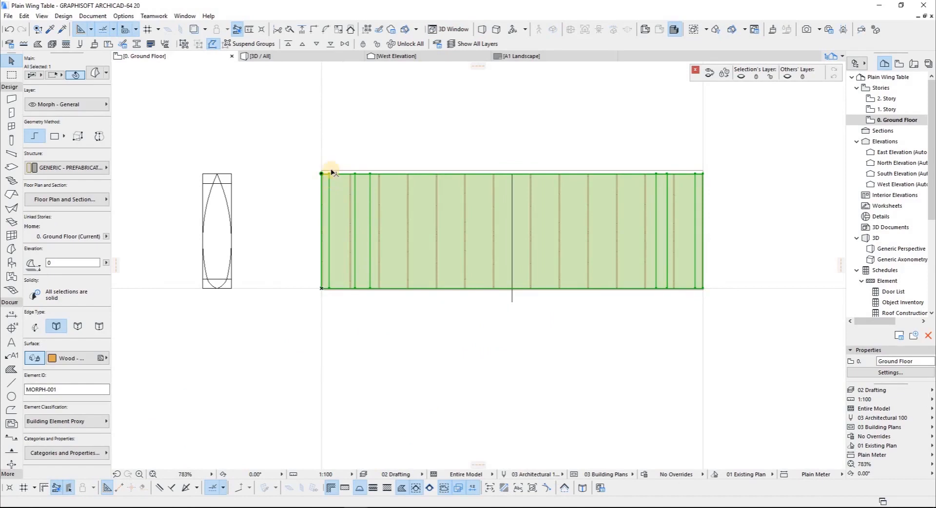
{"action": "key", "text": "Escape"}
{"action": "scroll", "coordinate": [336, 175], "scroll_direction": "up", "scroll_amount": 4}
{"action": "left_click", "coordinate": [359, 205]}
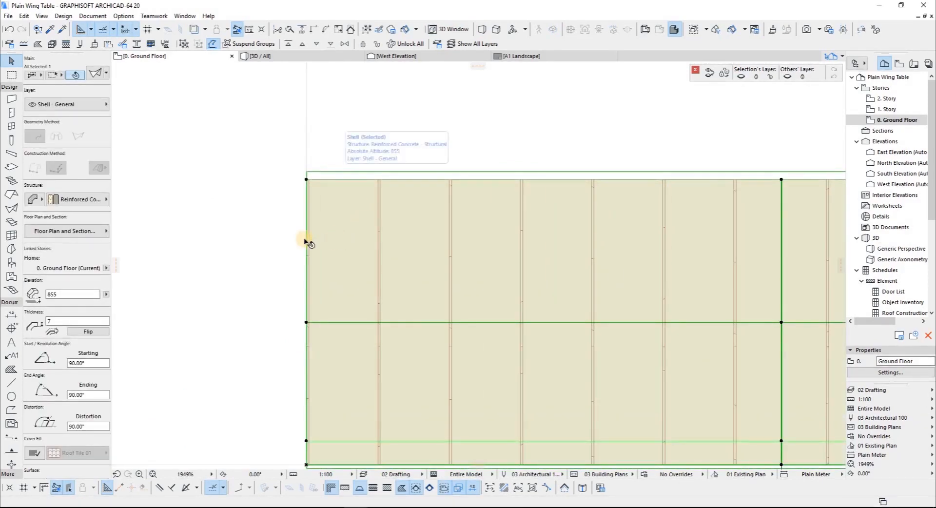
{"action": "scroll", "coordinate": [276, 227], "scroll_direction": "down", "scroll_amount": 3}
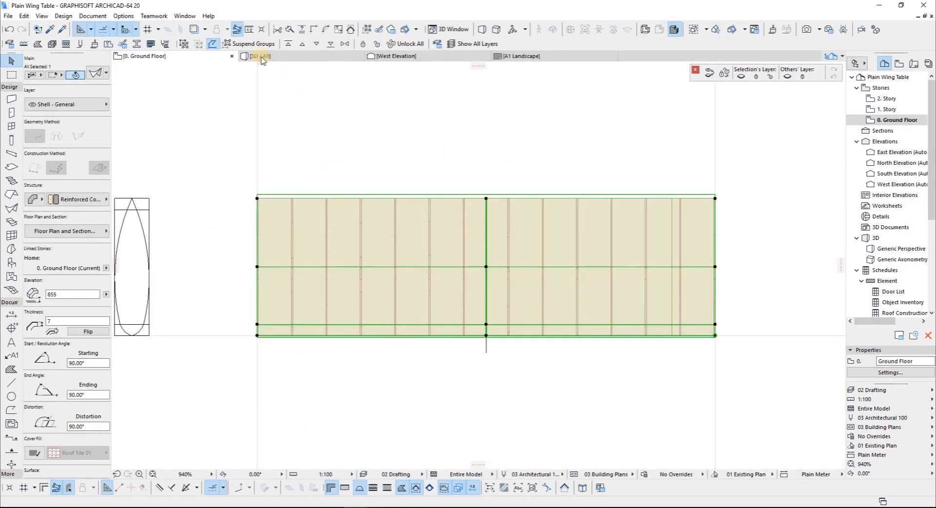
{"action": "left_click", "coordinate": [289, 44]}
{"action": "left_click", "coordinate": [288, 45]}
{"action": "scroll", "coordinate": [262, 326], "scroll_direction": "up", "scroll_amount": 3}
{"action": "left_click", "coordinate": [183, 213]}
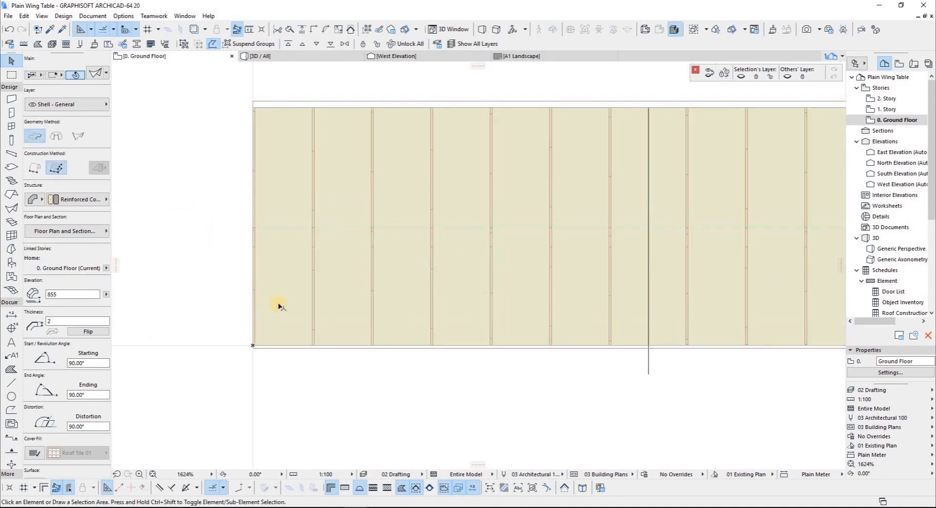
Draw a short horizontal line across the table's left end, near the front edge, using the Line tool
{"action": "left_click", "coordinate": [290, 339]}
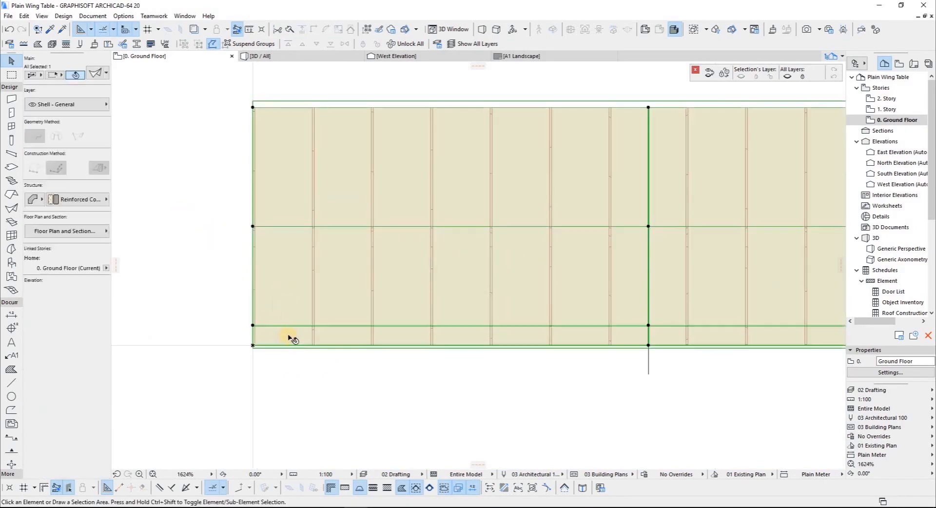
{"action": "key", "text": "Escape"}
{"action": "left_click", "coordinate": [255, 326]}
{"action": "left_click", "coordinate": [11, 383]}
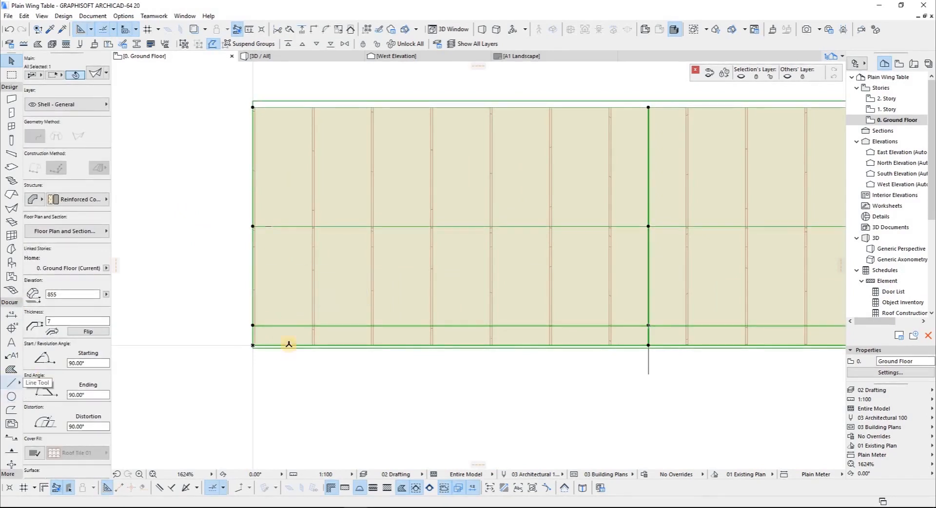
{"action": "key", "text": "Escape"}
{"action": "left_click", "coordinate": [269, 323]}
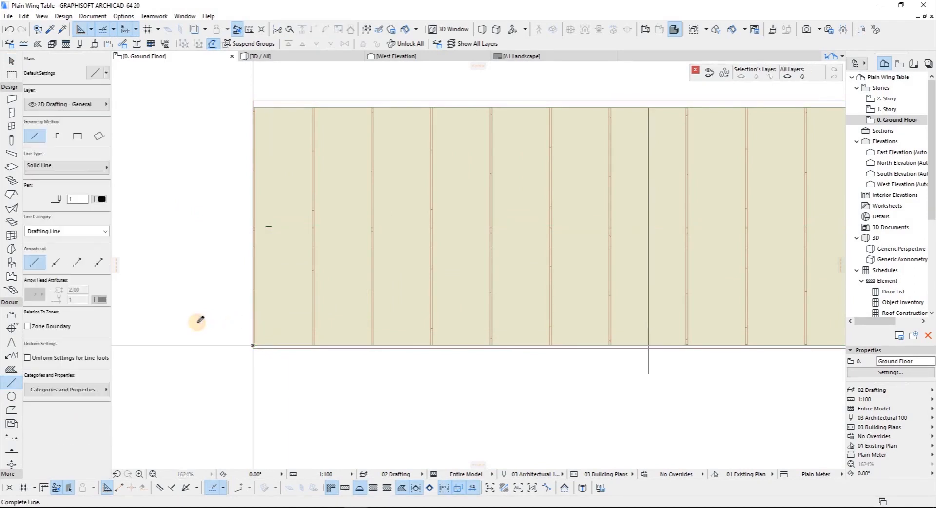
{"action": "left_click", "coordinate": [198, 323]}
{"action": "key", "text": "shift"}
{"action": "left_click", "coordinate": [280, 318]}
{"action": "left_click", "coordinate": [241, 327]}
{"action": "left_click", "coordinate": [239, 322]}
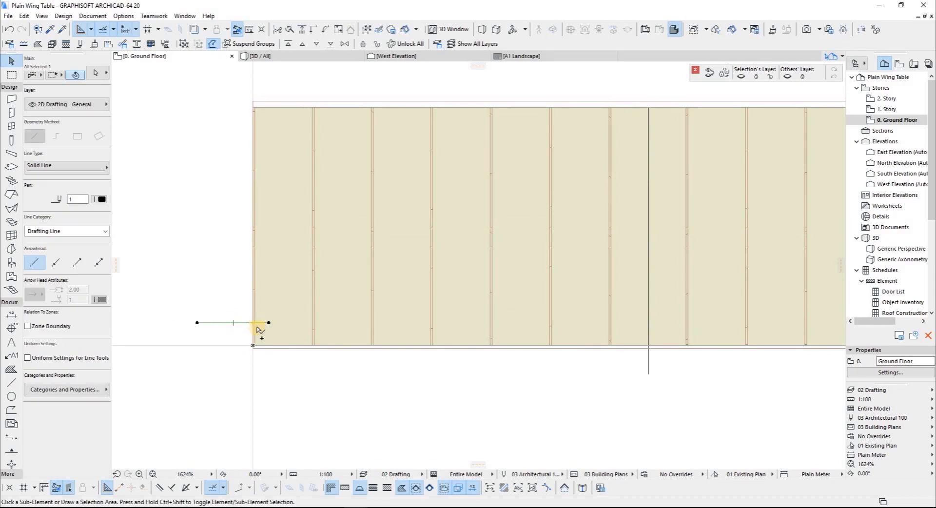
Mirror a copy of the short line about a horizontal axis through the middle of the wing profile
{"action": "key", "text": "ctrl+shift+m"}
{"action": "scroll", "coordinate": [257, 327], "scroll_direction": "down", "scroll_amount": 4}
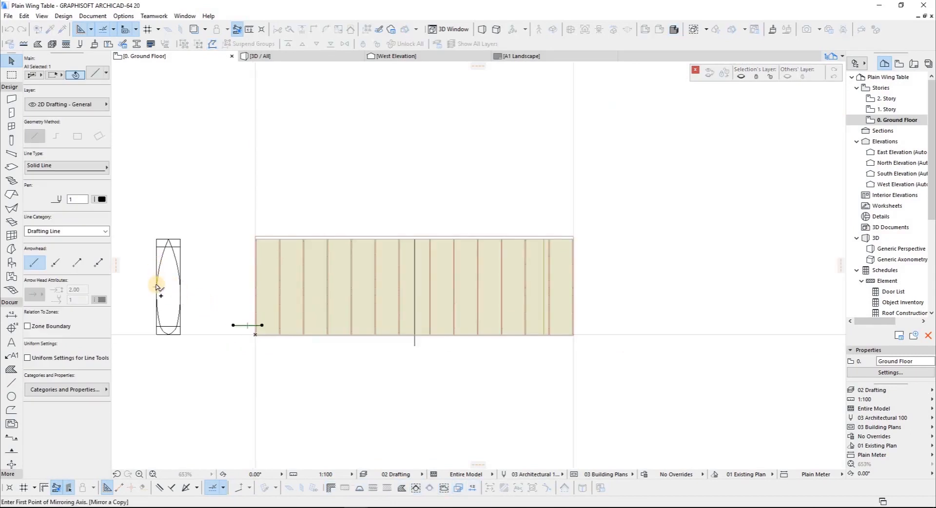
{"action": "left_click", "coordinate": [156, 288]}
{"action": "left_click", "coordinate": [242, 291], "text": "shift"}
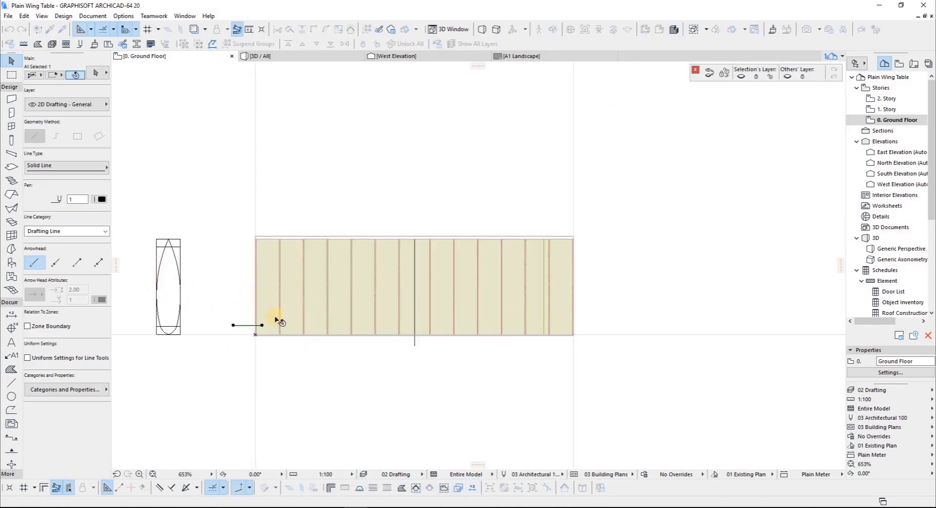
Drag a copy of the table's vertical centre line left to the left edge of the neighbouring rib
{"action": "left_click", "coordinate": [400, 350]}
{"action": "left_click", "coordinate": [416, 346]}
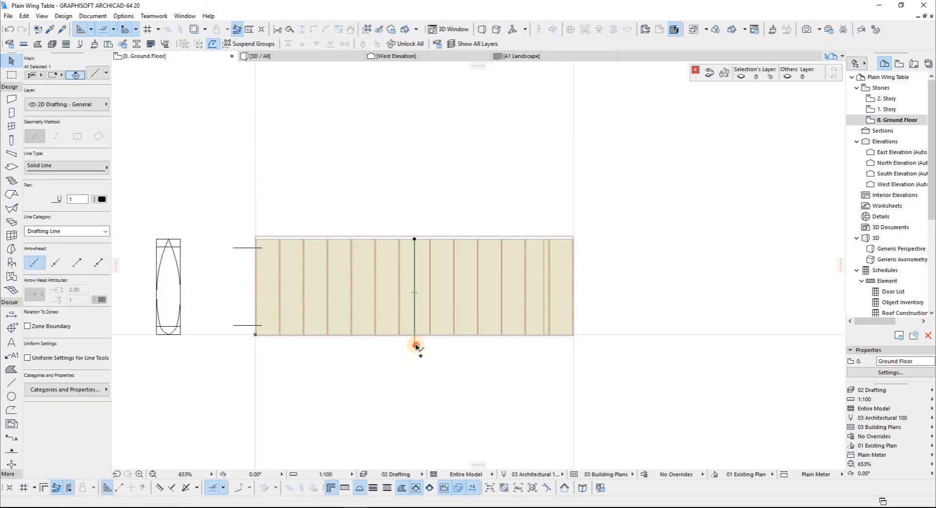
{"action": "key", "text": "ctrl+shift+d"}
{"action": "left_click", "coordinate": [415, 346]}
{"action": "scroll", "coordinate": [402, 344], "scroll_direction": "up", "scroll_amount": 4}
{"action": "scroll", "coordinate": [403, 343], "scroll_direction": "down", "scroll_amount": 3}
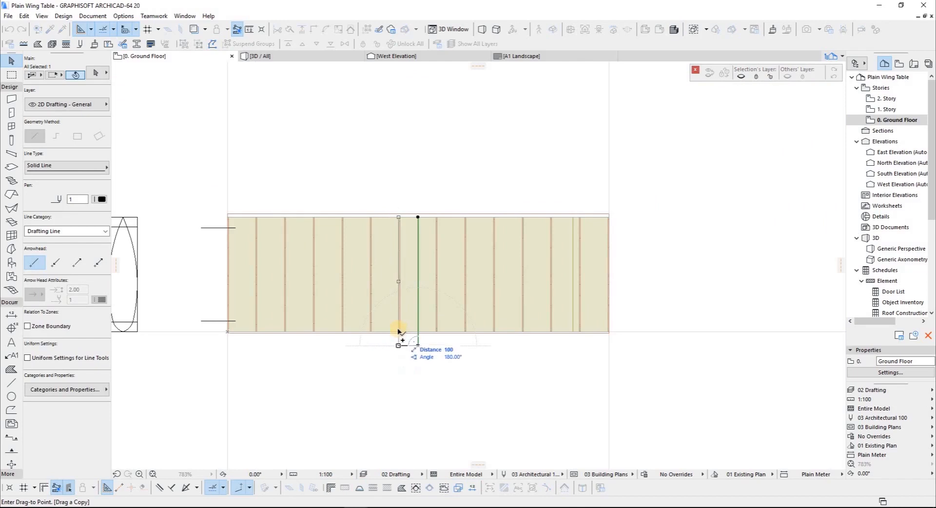
{"action": "scroll", "coordinate": [398, 337], "scroll_direction": "up", "scroll_amount": 7}
{"action": "left_click", "coordinate": [409, 362]}
{"action": "scroll", "coordinate": [408, 362], "scroll_direction": "down", "scroll_amount": 7}
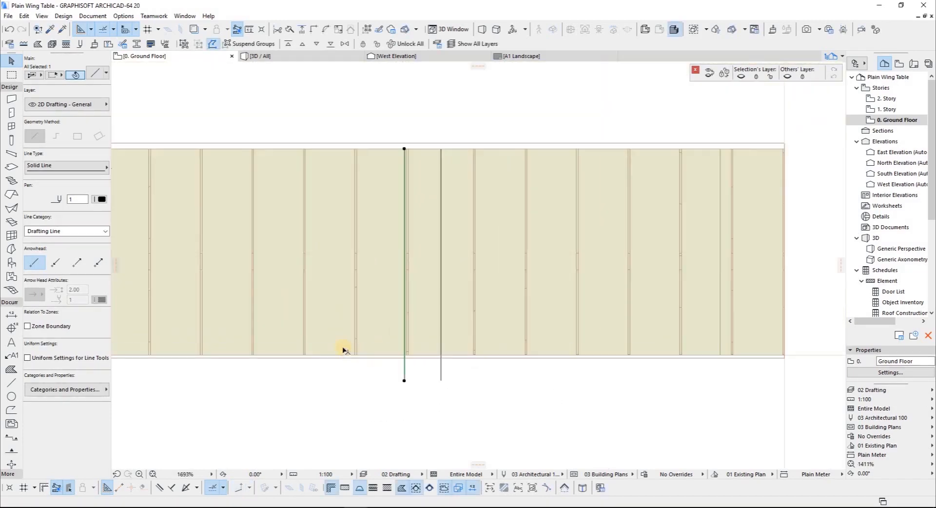
Intersect the copied vertical line with both short horizontal lines to form a three-sided outline open at the table's left end
{"action": "left_click", "coordinate": [382, 366]}
{"action": "key", "text": "ctrl+i"}
{"action": "key", "text": "Escape"}
{"action": "left_click", "coordinate": [381, 332]}
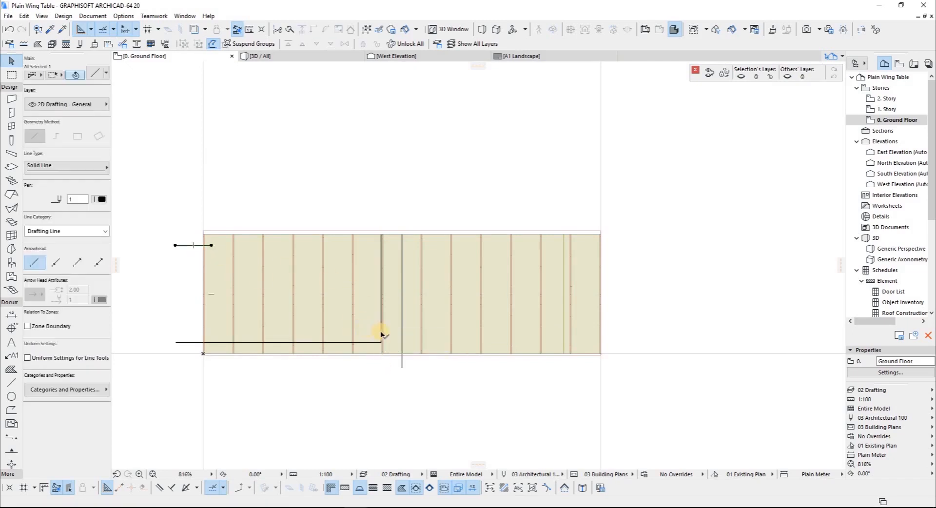
{"action": "scroll", "coordinate": [381, 331], "scroll_direction": "up", "scroll_amount": 3}
{"action": "left_click", "coordinate": [382, 334]}
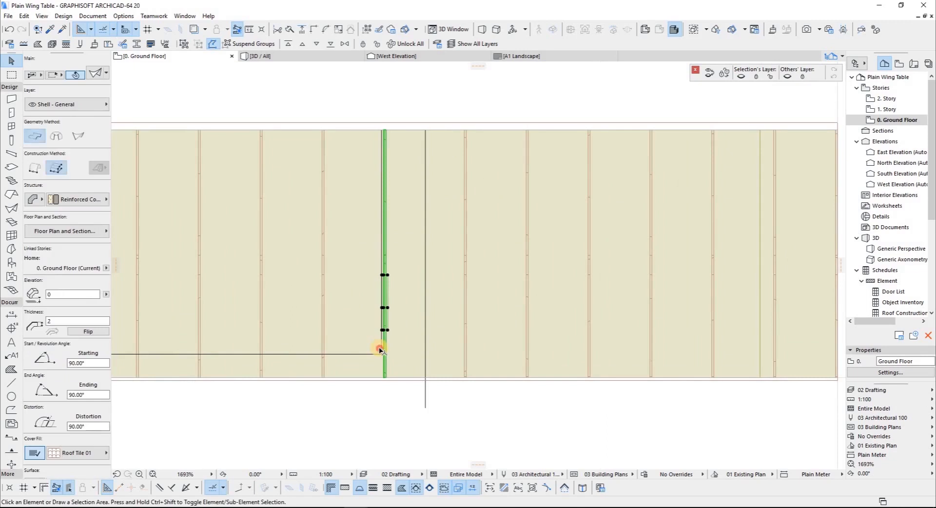
{"action": "scroll", "coordinate": [168, 234], "scroll_direction": "down", "scroll_amount": 3}
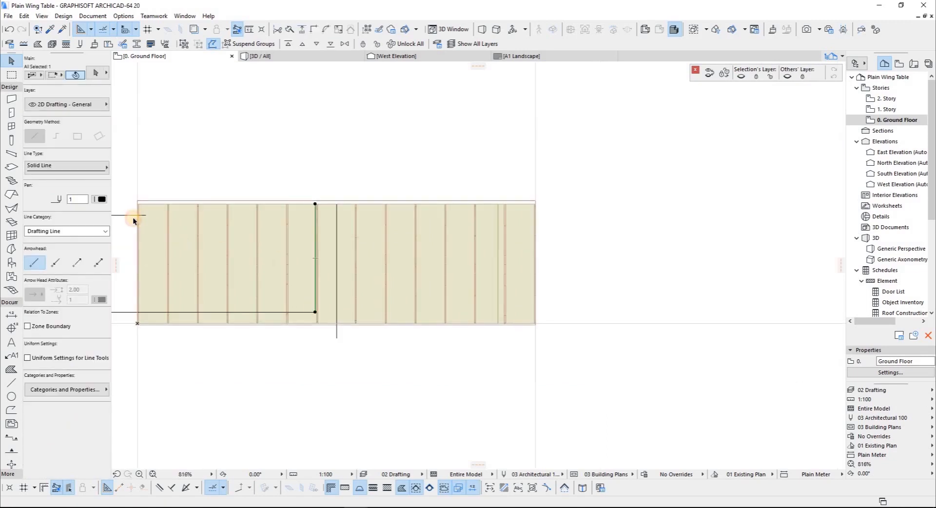
{"action": "key", "text": "ctrl+i"}
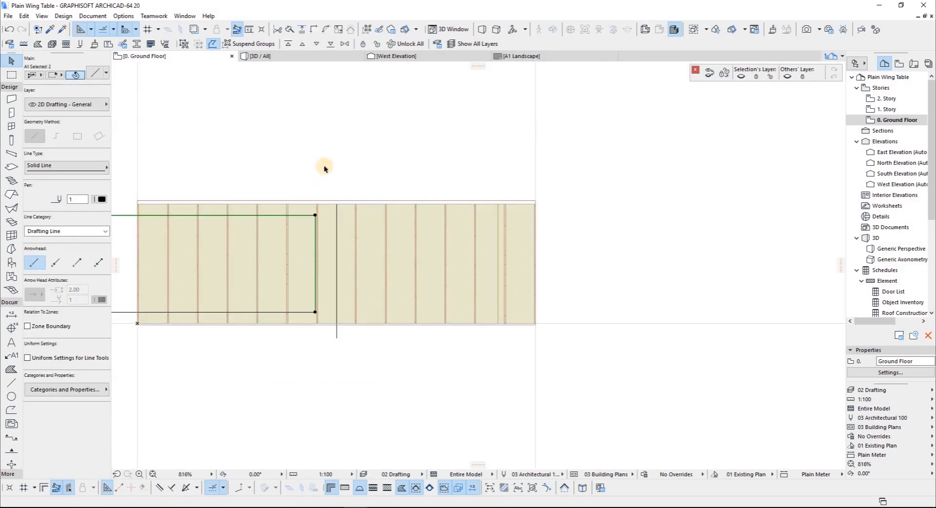
Create a rectangular hole in the shell, tracing the three-sided outline and closing it just beyond the table's left end
{"action": "left_click", "coordinate": [500, 159]}
{"action": "middle_click_drag", "start_coordinate": [172, 248], "coordinate": [353, 231]}
{"action": "left_click", "coordinate": [358, 226]}
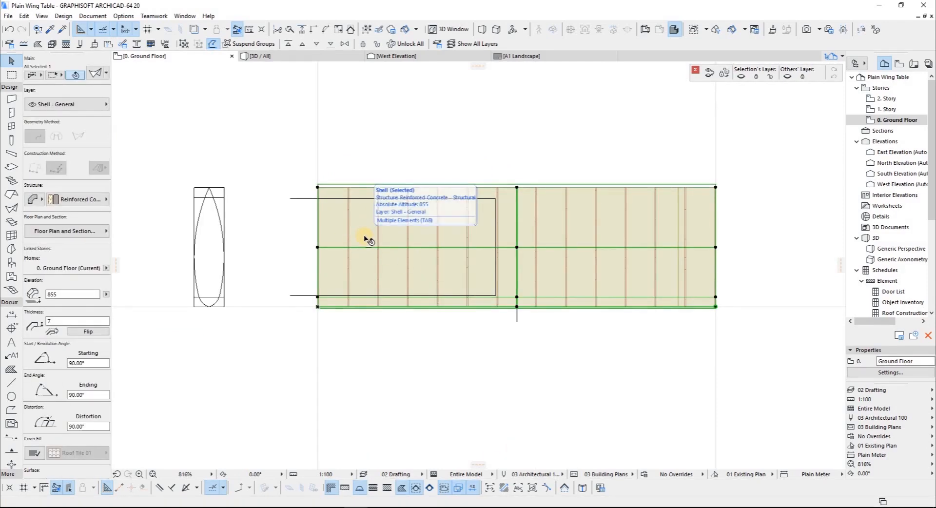
{"action": "right_click", "coordinate": [483, 355]}
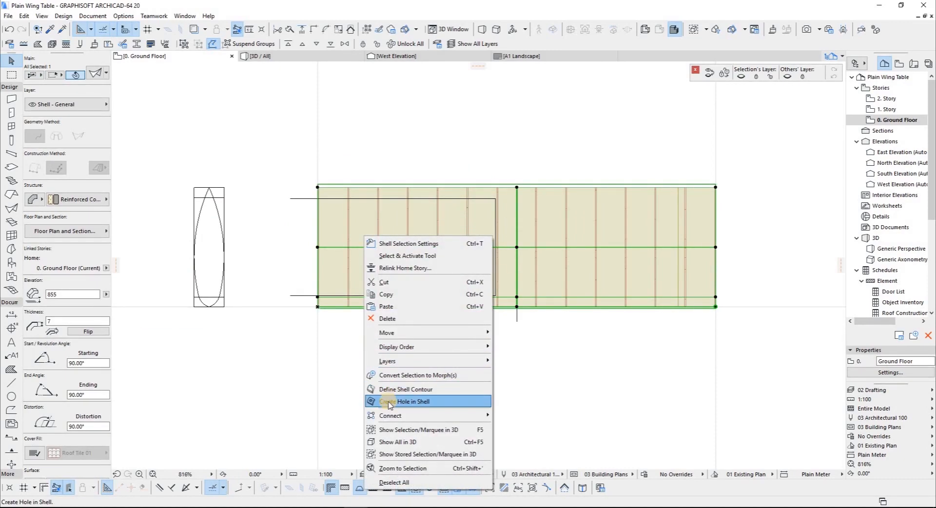
{"action": "left_click", "coordinate": [309, 198]}
{"action": "left_click", "coordinate": [312, 295]}
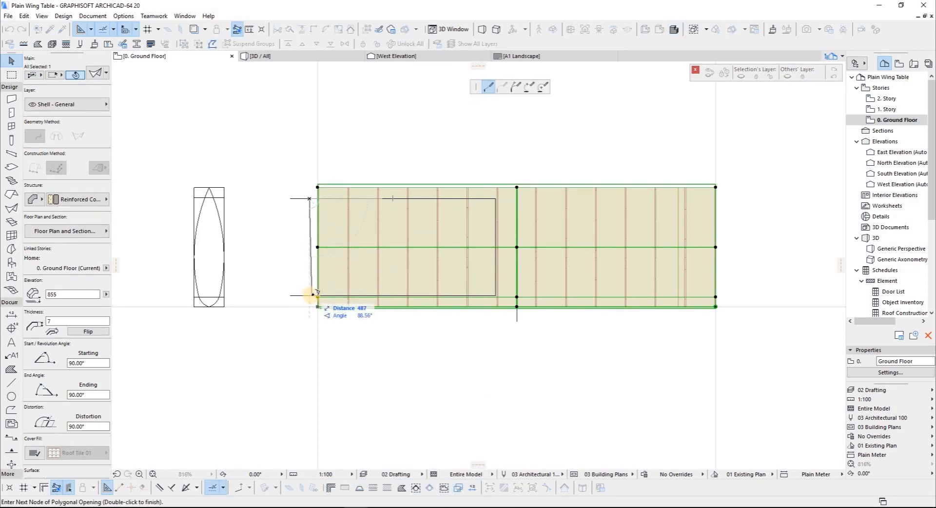
{"action": "scroll", "coordinate": [532, 296], "scroll_direction": "up", "scroll_amount": 3}
{"action": "left_click", "coordinate": [538, 294]}
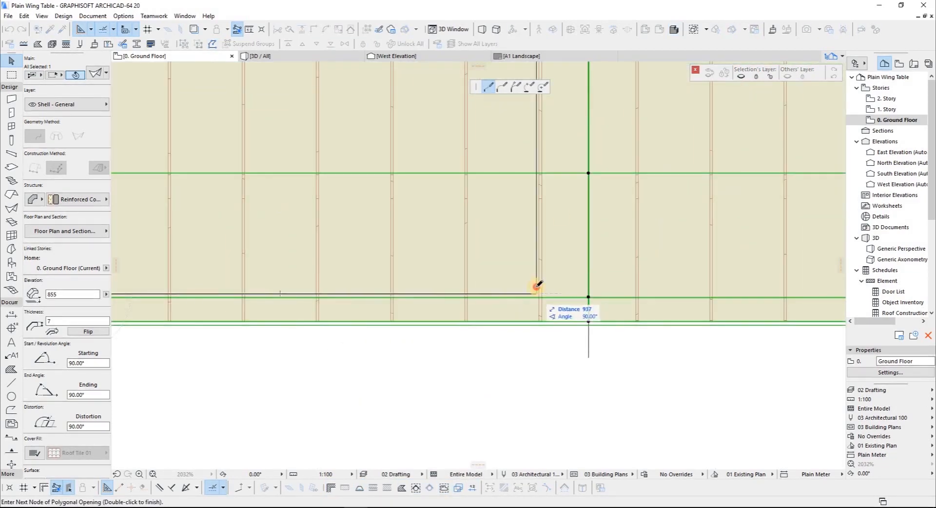
{"action": "scroll", "coordinate": [538, 205], "scroll_direction": "down", "scroll_amount": 4}
{"action": "scroll", "coordinate": [540, 174], "scroll_direction": "up", "scroll_amount": 5}
{"action": "left_click", "coordinate": [542, 177]}
{"action": "left_click", "coordinate": [157, 177]}
{"action": "scroll", "coordinate": [411, 221], "scroll_direction": "down", "scroll_amount": 4}
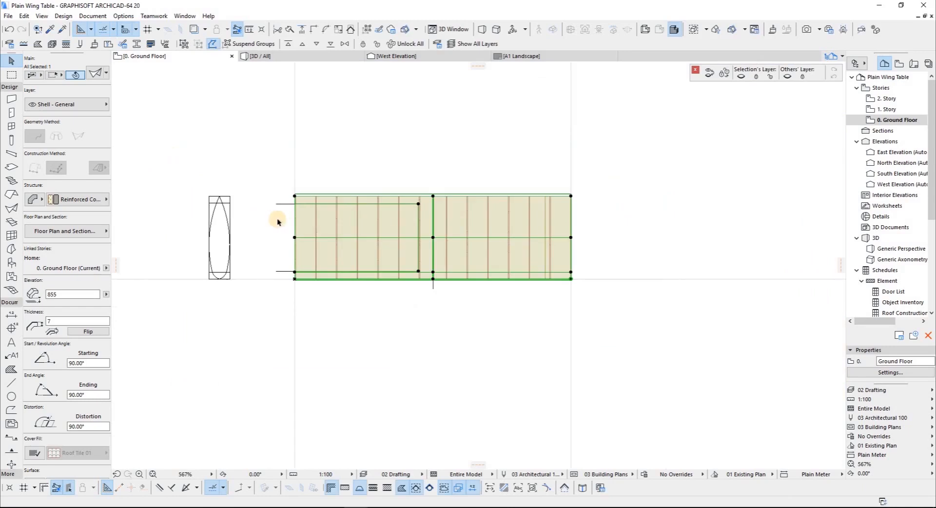
{"action": "key", "text": "Escape"}
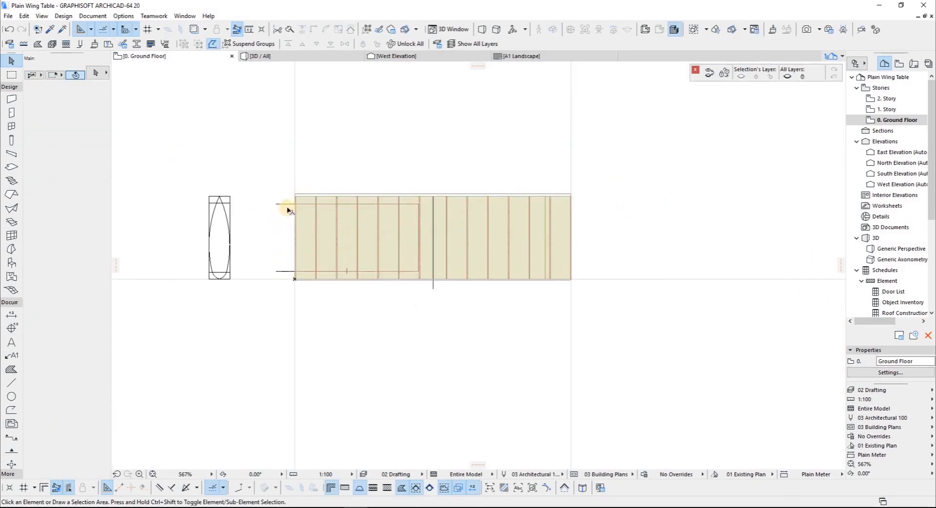
Inspect the opening cut in the shell from several angles in the 3D view
{"action": "key", "text": "F3"}
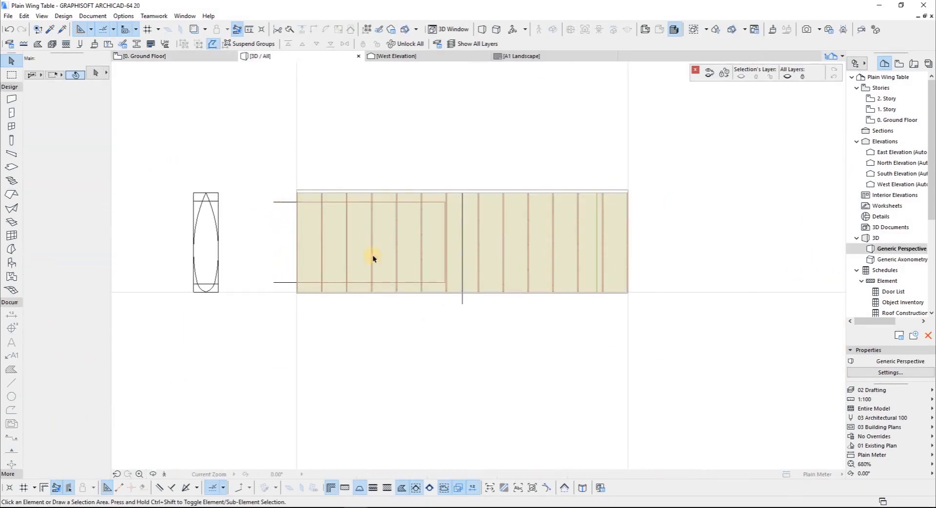
{"action": "scroll", "coordinate": [429, 300], "scroll_direction": "down", "scroll_amount": 5}
{"action": "scroll", "coordinate": [428, 300], "scroll_direction": "up", "scroll_amount": 3}
{"action": "middle_click_drag", "start_coordinate": [429, 299], "coordinate": [347, 424], "text": "shift"}
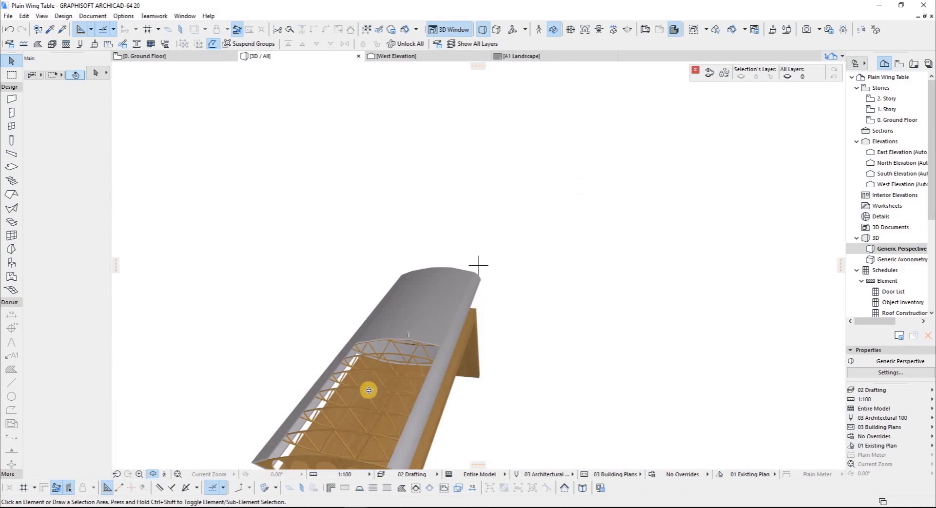
{"action": "middle_click_drag", "start_coordinate": [385, 360], "coordinate": [491, 236], "text": "shift"}
{"action": "middle_click_drag", "start_coordinate": [426, 239], "coordinate": [464, 221], "text": "shift"}
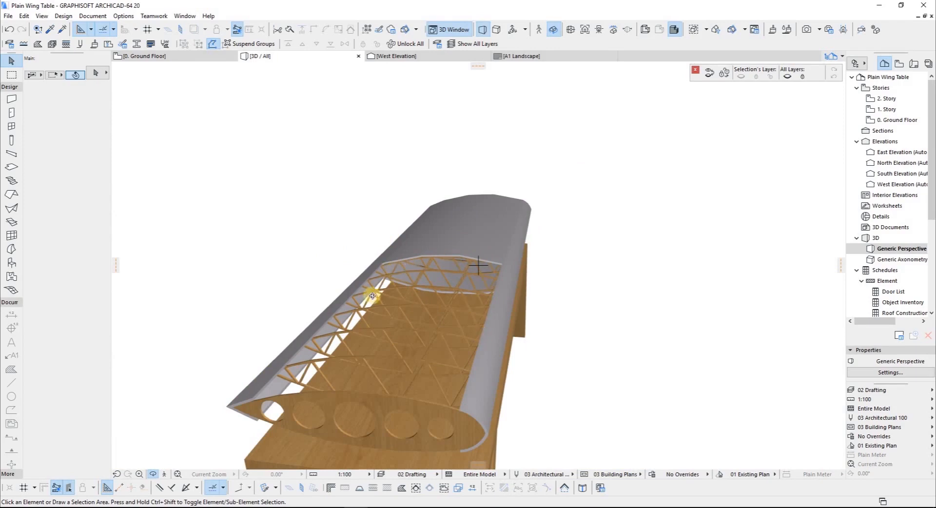
Try to edit the opening's inner corner node on the shell in 3D and undo the edit
{"action": "left_click", "coordinate": [383, 251]}
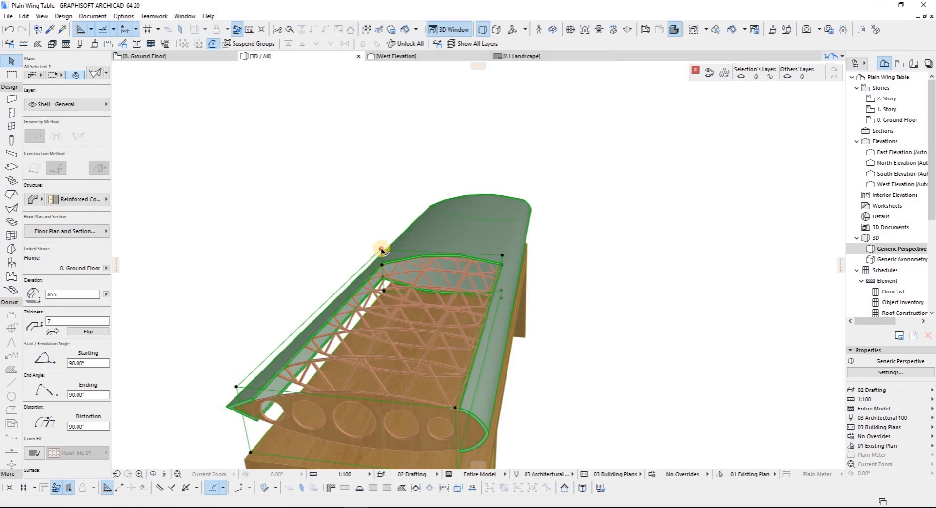
{"action": "left_click", "coordinate": [383, 249]}
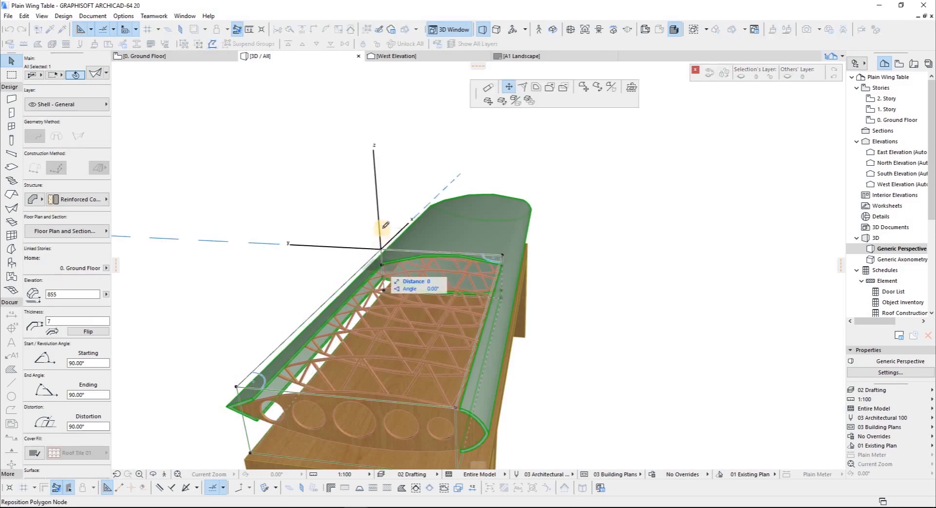
{"action": "left_click", "coordinate": [471, 228]}
{"action": "key", "text": "ctrl+z"}
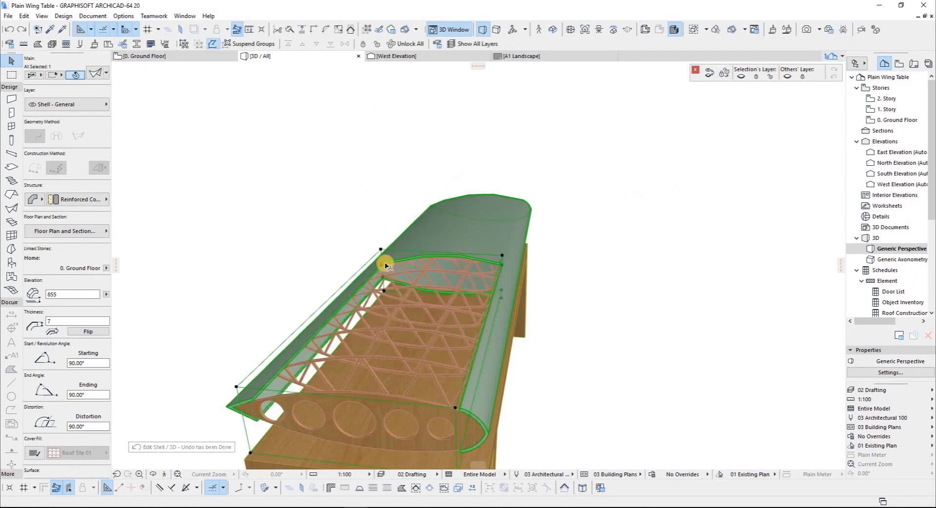
Try a 200 mm fillet on the opening's upper inner corner in the floor plan and undo it
{"action": "key", "text": "F2"}
{"action": "left_click", "coordinate": [449, 204]}
{"action": "left_click", "coordinate": [446, 201]}
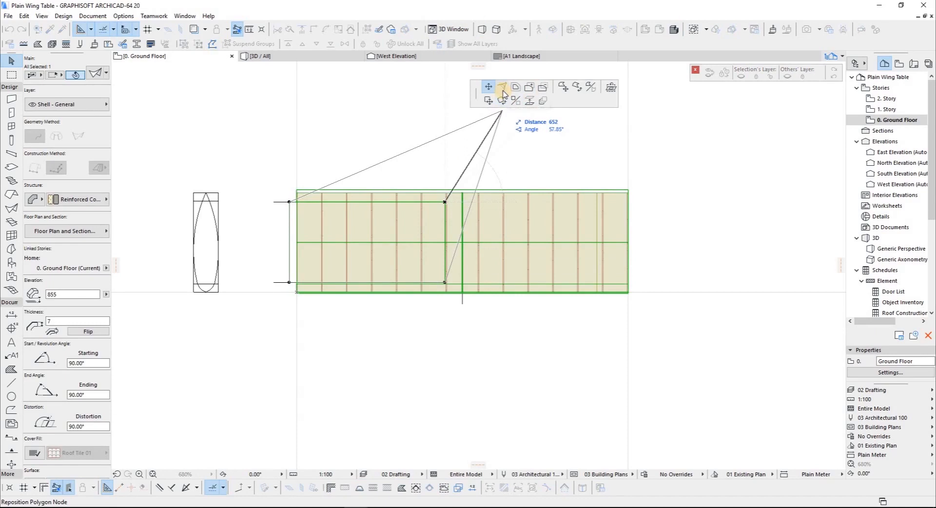
{"action": "left_click", "coordinate": [502, 88]}
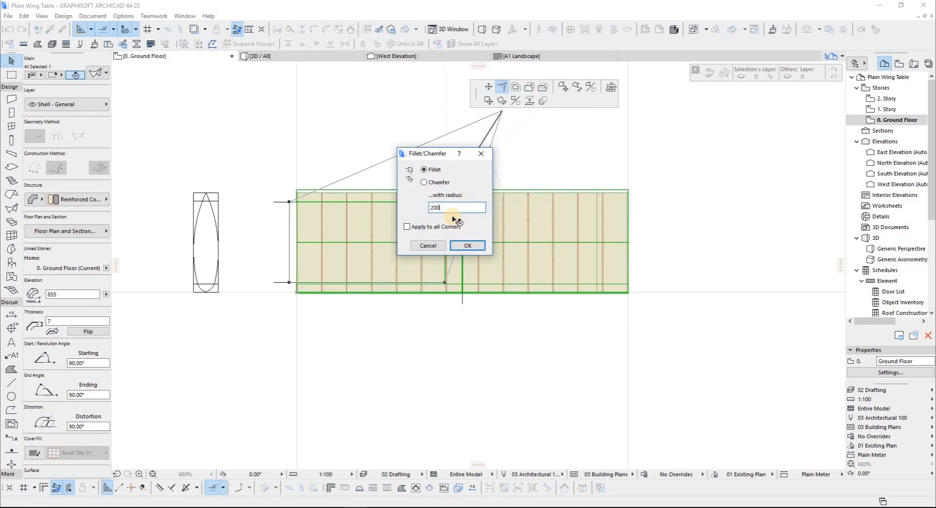
{"action": "type", "text": "200"}
{"action": "key", "text": "Return"}
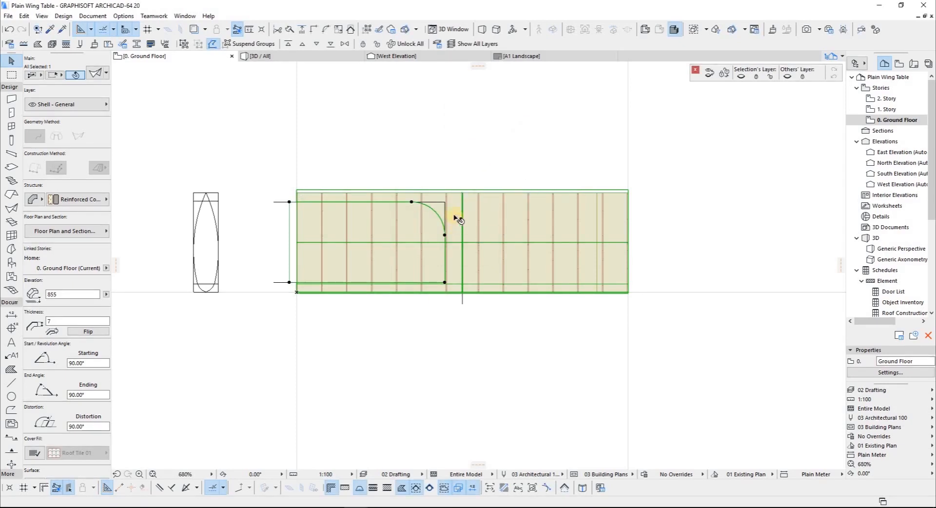
{"action": "key", "text": "ctrl+z"}
Try a 100 mm fillet on the opening's upper inner corner and undo it
{"action": "left_click", "coordinate": [445, 201]}
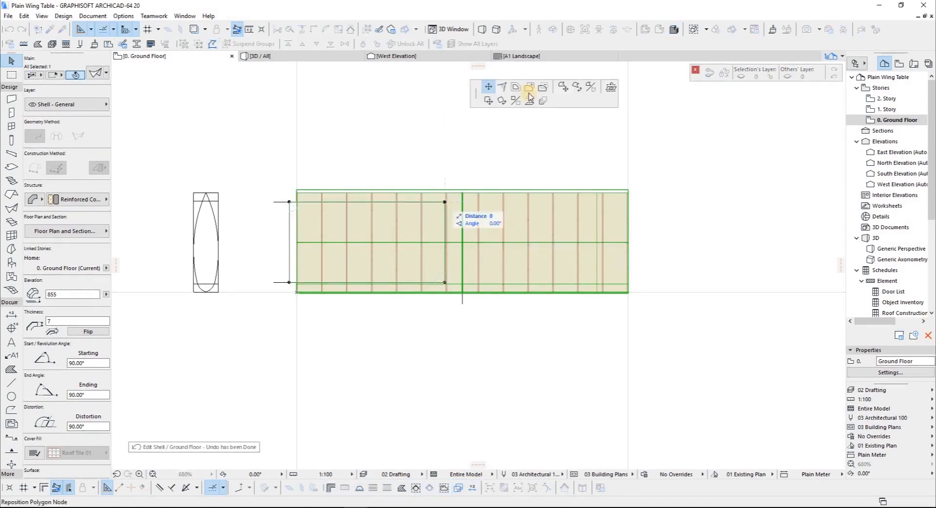
{"action": "left_click", "coordinate": [502, 87]}
{"action": "type", "text": "1"}
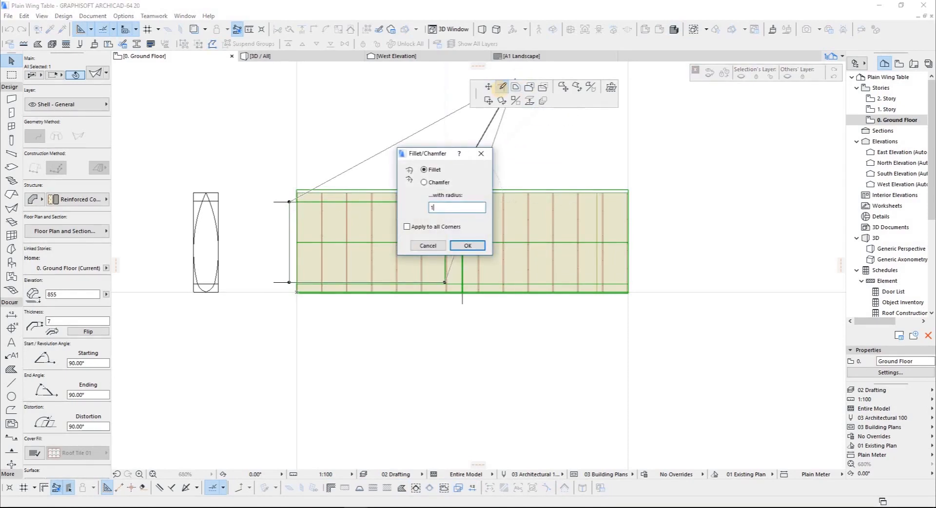
{"action": "type", "text": "00"}
{"action": "key", "text": "Return"}
{"action": "scroll", "coordinate": [427, 269], "scroll_direction": "up", "scroll_amount": 2}
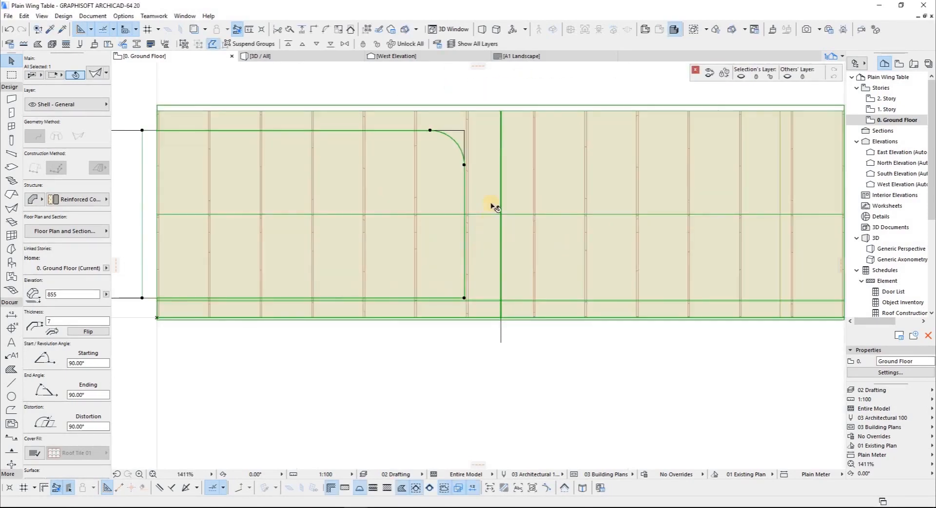
{"action": "key", "text": "ctrl+z"}
Fillet the opening's upper and lower inner corners with a radius of 150 mm
{"action": "left_click", "coordinate": [465, 130]}
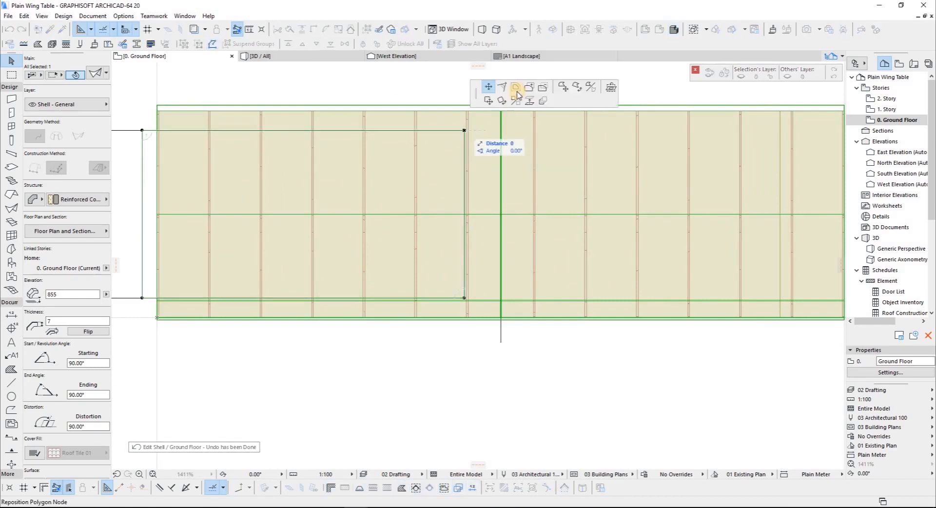
{"action": "left_click", "coordinate": [514, 88]}
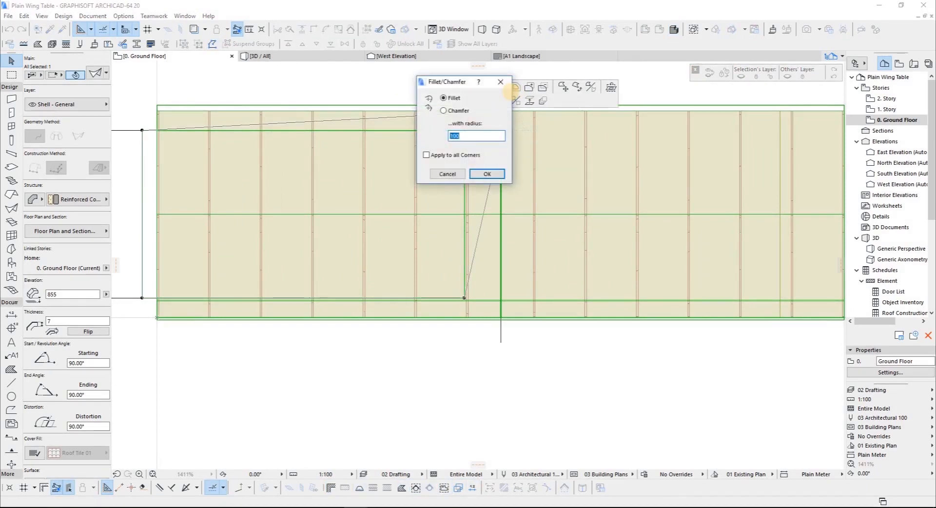
{"action": "type", "text": "150"}
{"action": "key", "text": "Return"}
{"action": "left_click", "coordinate": [478, 303]}
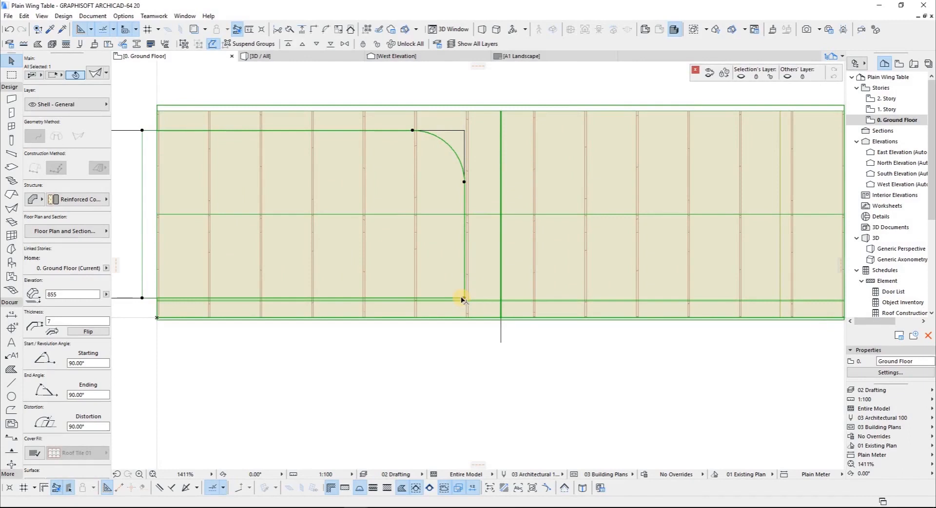
{"action": "left_click", "coordinate": [465, 298]}
{"action": "left_click", "coordinate": [503, 88]}
{"action": "key", "text": "Return"}
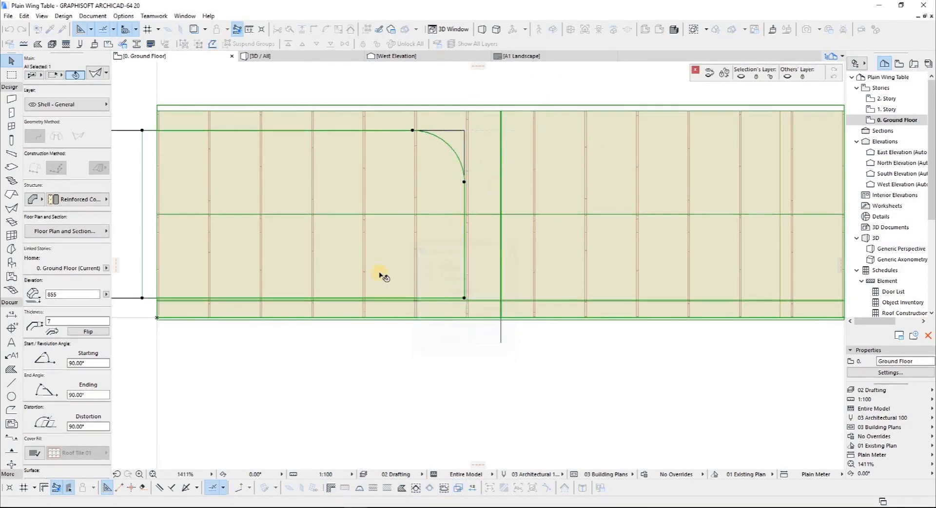
Mirror a copy of the filleted opening about the table's vertical centre line onto the shell's right half
{"action": "scroll", "coordinate": [369, 277], "scroll_direction": "down", "scroll_amount": 4}
{"action": "key", "text": "ctrl+alt+m"}
{"action": "scroll", "coordinate": [420, 297], "scroll_direction": "up", "scroll_amount": 2}
{"action": "left_click", "coordinate": [421, 299]}
{"action": "left_click", "coordinate": [421, 356]}
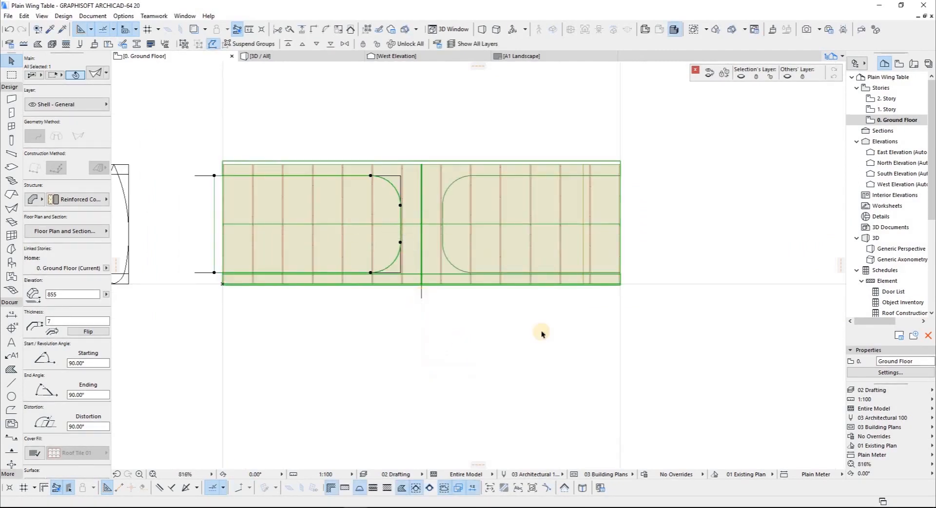
{"action": "left_click", "coordinate": [508, 333]}
{"action": "left_click", "coordinate": [454, 221]}
{"action": "key", "text": "Escape"}
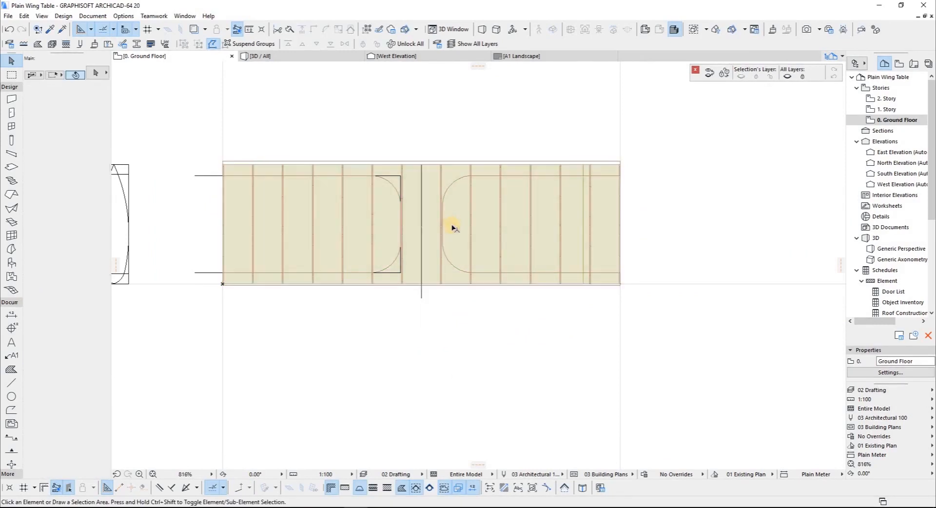
Inspect the two shell openings and the exposed ribs from the side in the 3D view
{"action": "key", "text": "F3"}
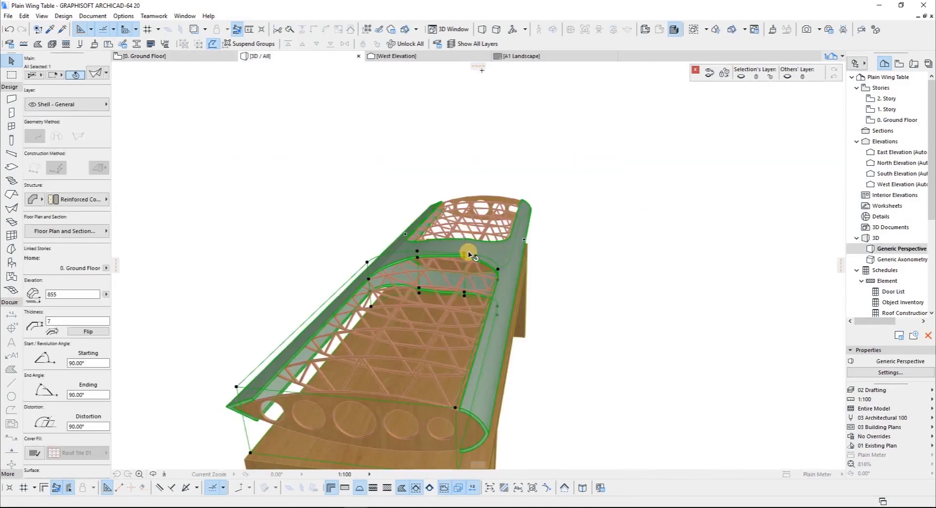
{"action": "left_click", "coordinate": [469, 253]}
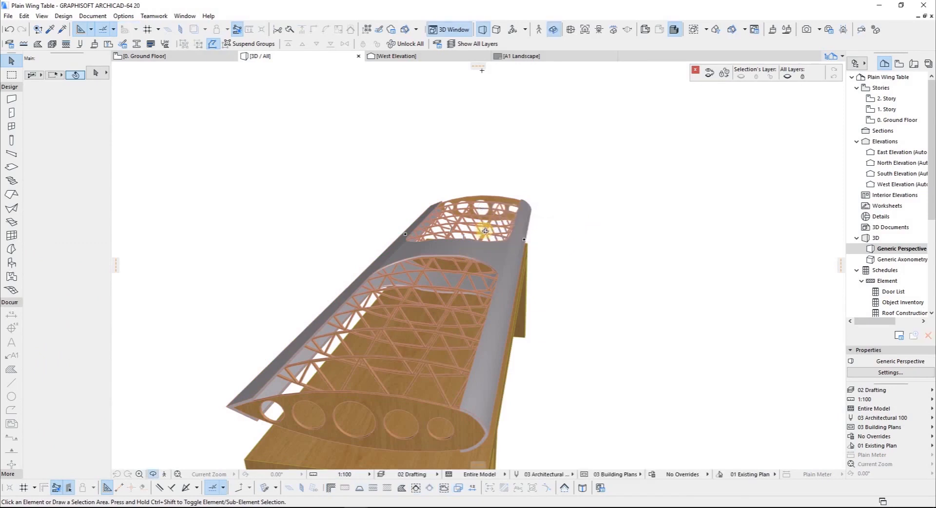
{"action": "left_click_drag", "start_coordinate": [236, 285], "coordinate": [373, 338]}
{"action": "left_click_drag", "start_coordinate": [451, 330], "coordinate": [199, 327]}
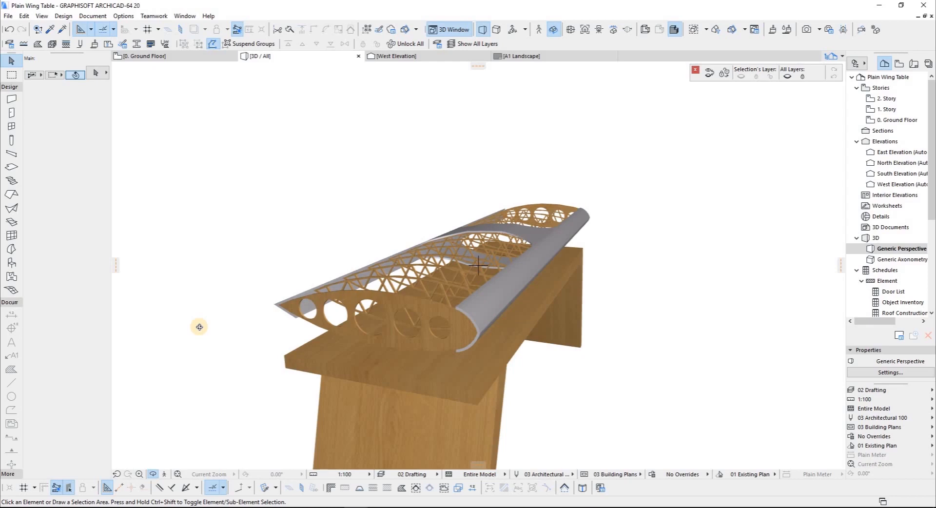
Draw a 5 mm thick rectangular slab with basic structure over the wooden table top, using its corners
{"action": "left_click", "coordinate": [12, 166]}
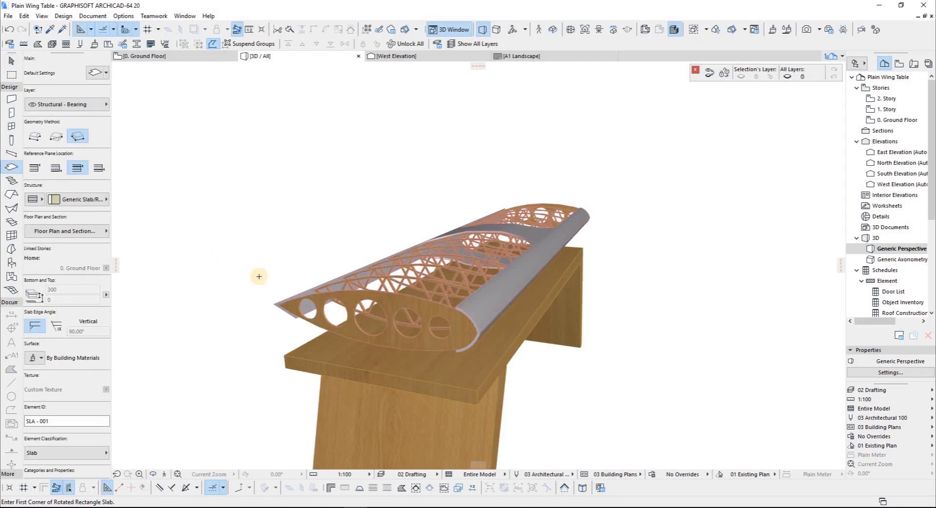
{"action": "left_click", "coordinate": [34, 199]}
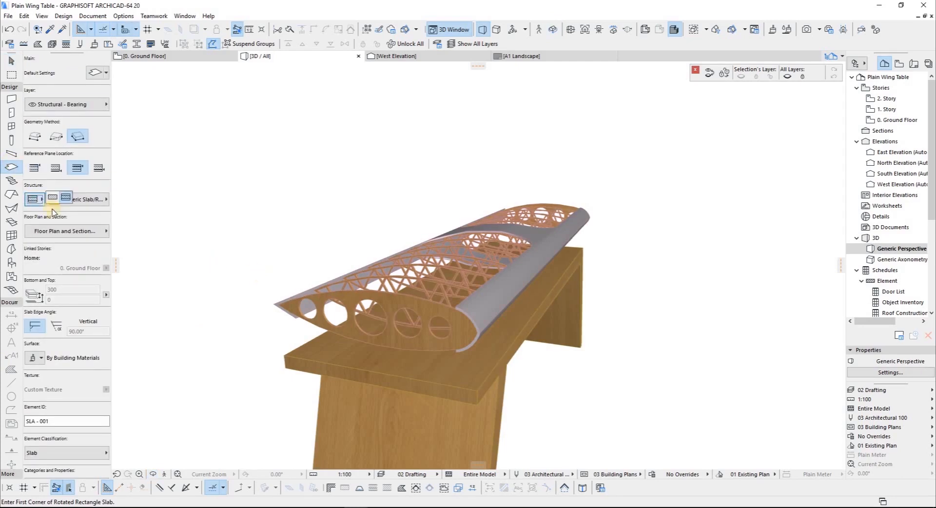
{"action": "left_click", "coordinate": [51, 198]}
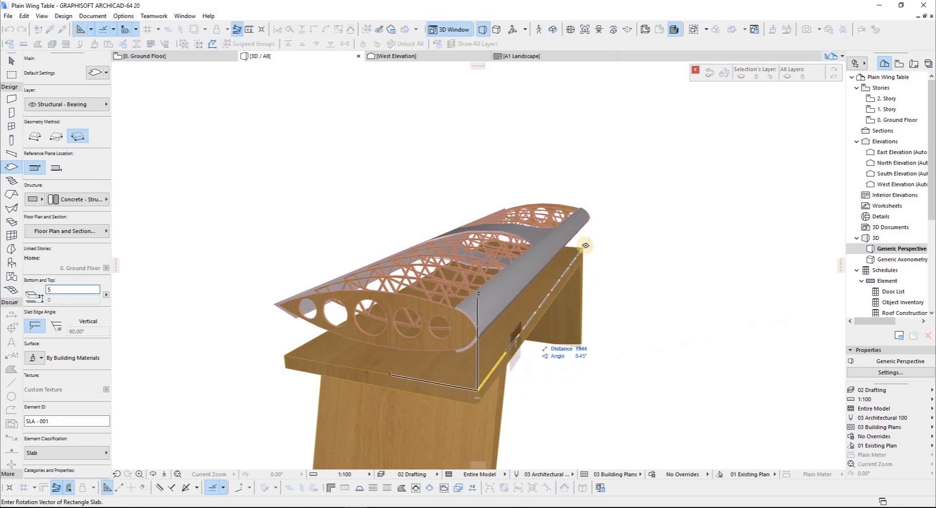
{"action": "left_click", "coordinate": [460, 351]}
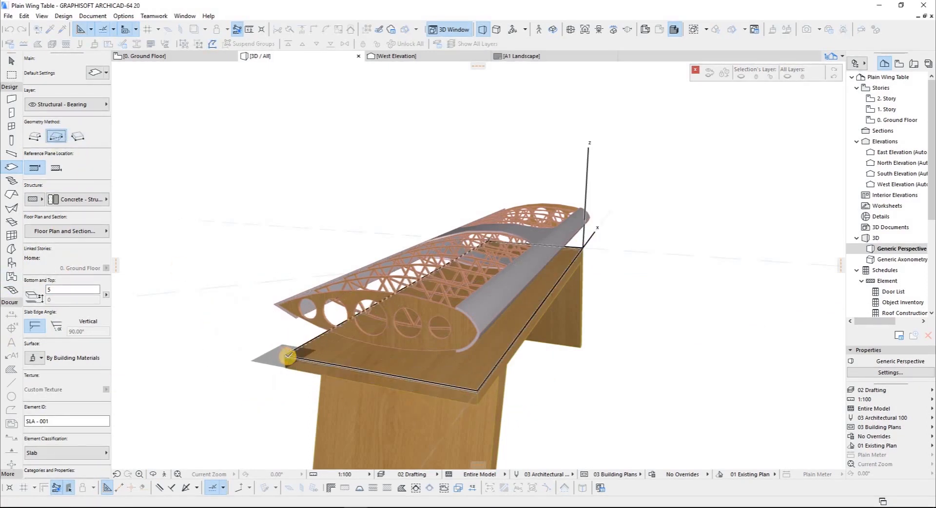
Raise the 5 mm slab above the wing by setting its top elevation to 950 mm
{"action": "key", "text": "shift"}
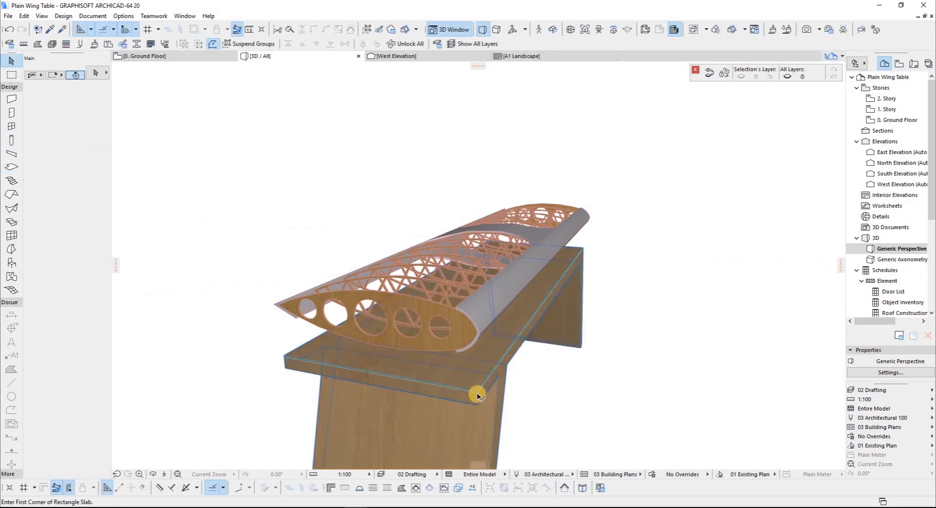
{"action": "left_click", "coordinate": [478, 396]}
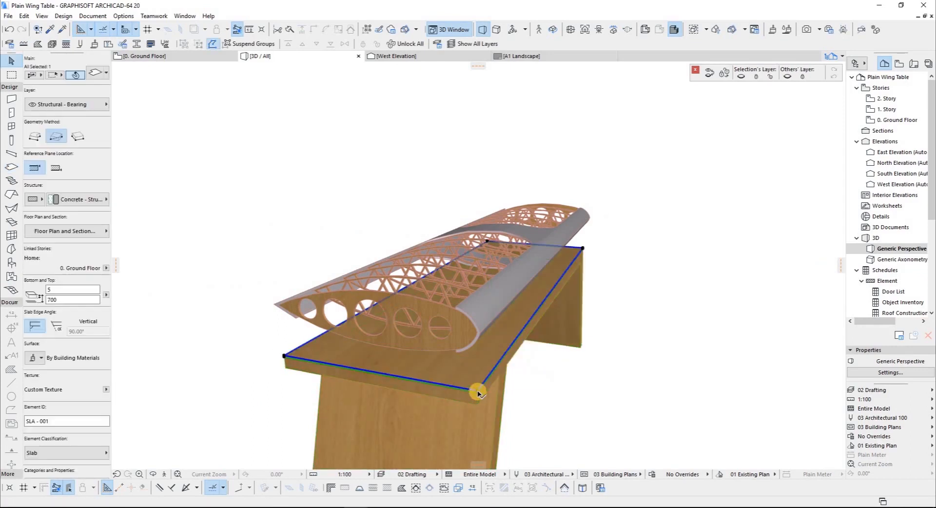
{"action": "key", "text": "Escape"}
{"action": "left_click", "coordinate": [478, 394]}
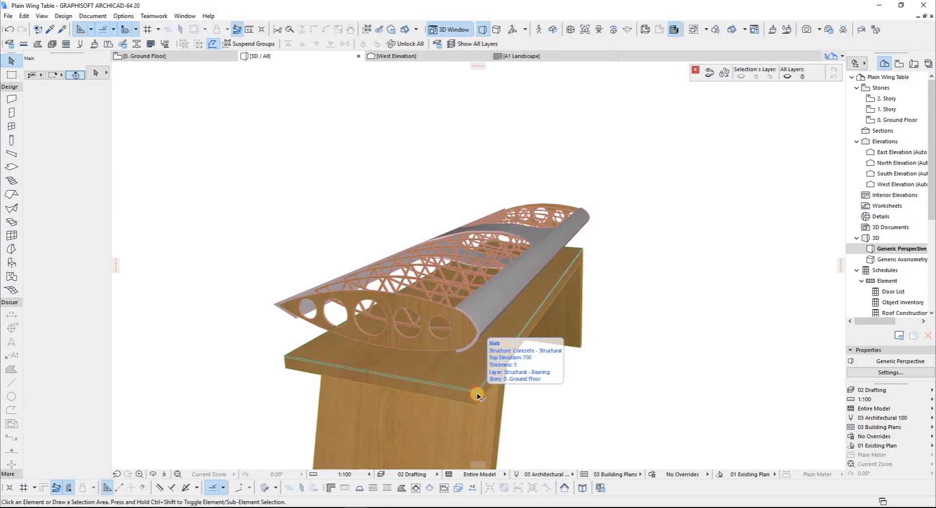
{"action": "left_click", "coordinate": [478, 396]}
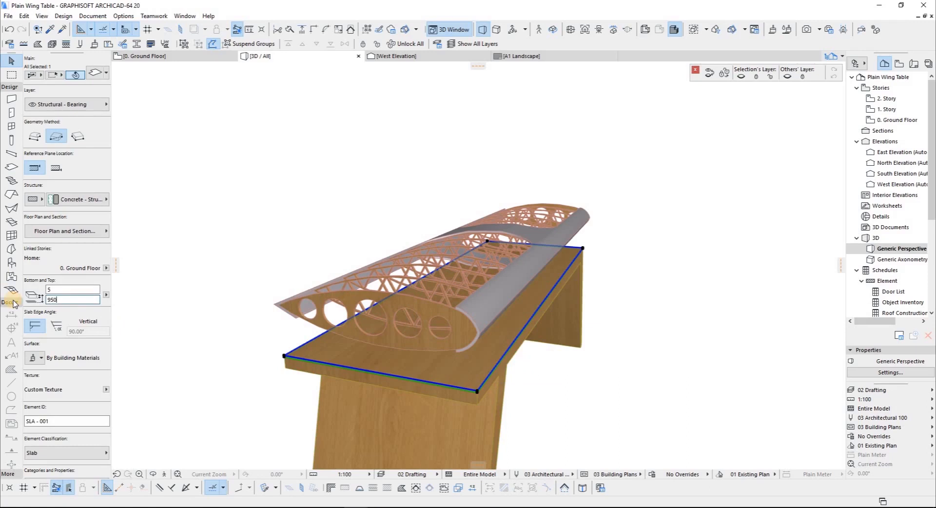
{"action": "type", "text": "950"}
{"action": "key", "text": "Return"}
{"action": "middle_click_drag", "start_coordinate": [430, 234], "coordinate": [527, 254], "text": "shift"}
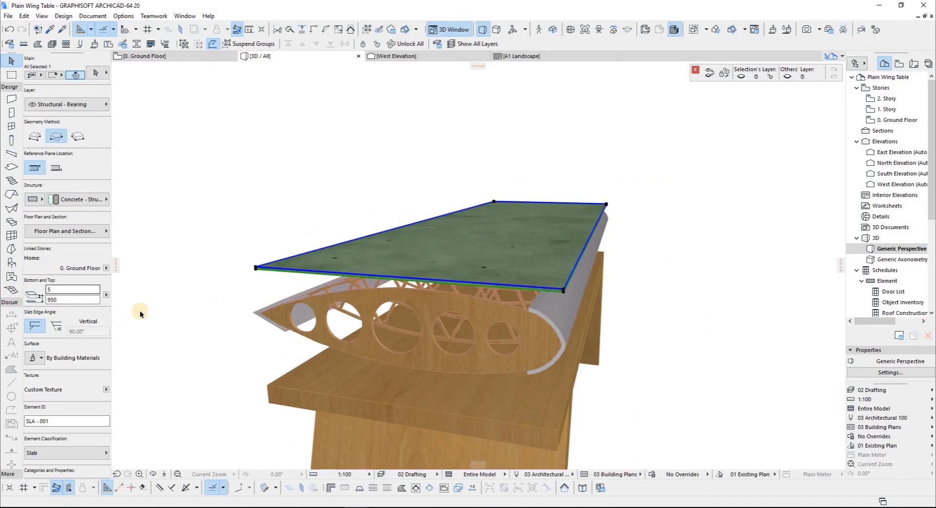
Override all surfaces of the raised slab with Glass - Blue, linking the three surface settings
{"action": "left_click", "coordinate": [41, 359]}
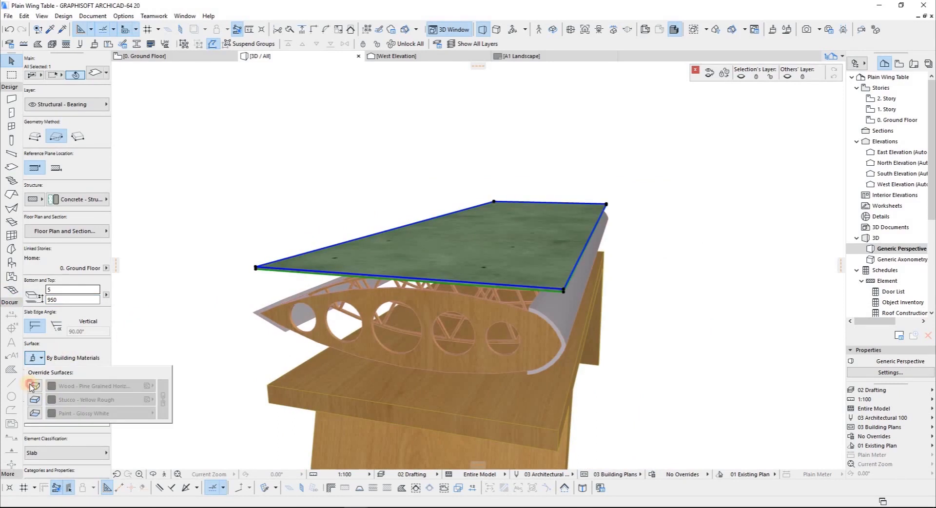
{"action": "left_click", "coordinate": [35, 400]}
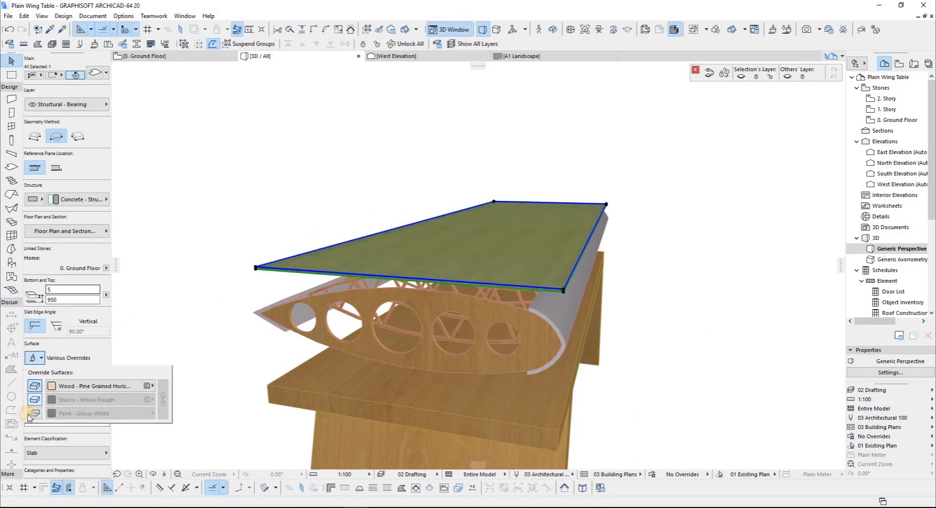
{"action": "left_click", "coordinate": [163, 399]}
{"action": "left_click", "coordinate": [149, 386]}
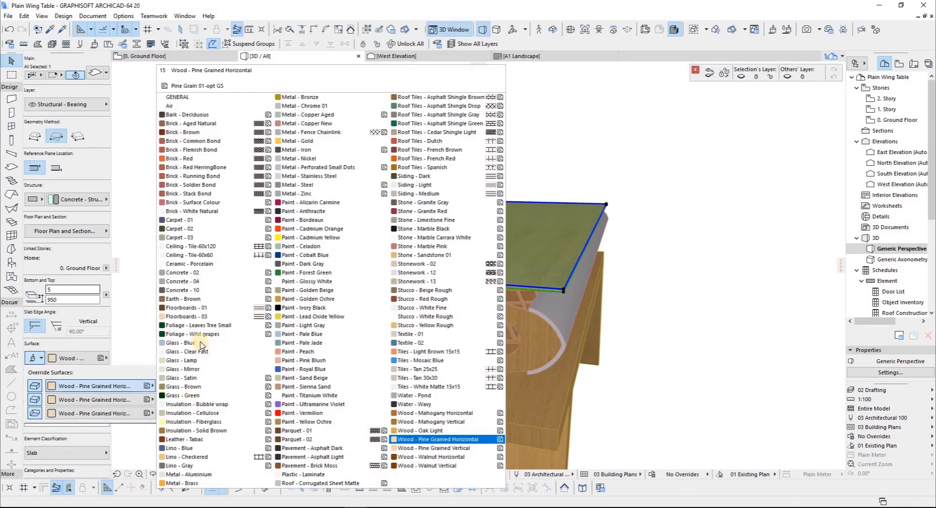
{"action": "left_click", "coordinate": [204, 343]}
{"action": "left_click", "coordinate": [690, 253]}
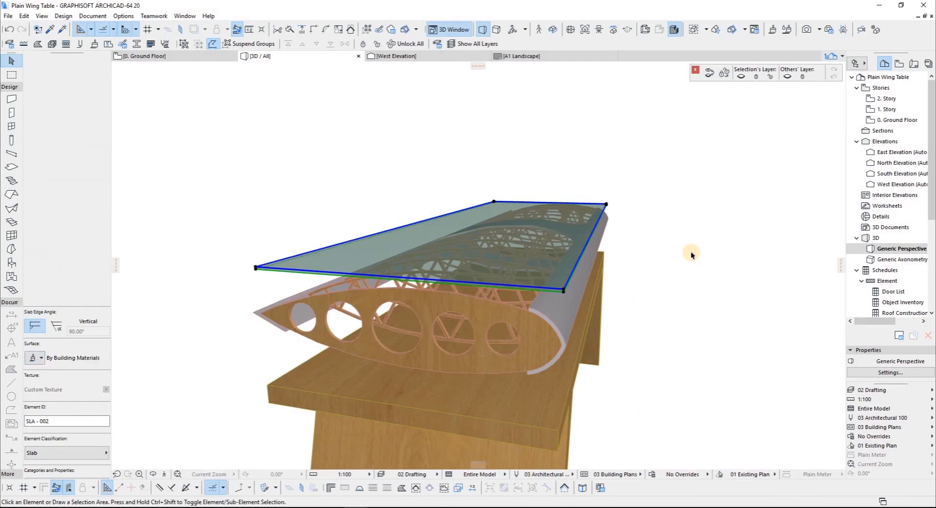
Examine the gap between the glass top, the wing and the wooden table from several angles
{"action": "middle_click_drag", "start_coordinate": [424, 250], "coordinate": [523, 327], "text": "shift"}
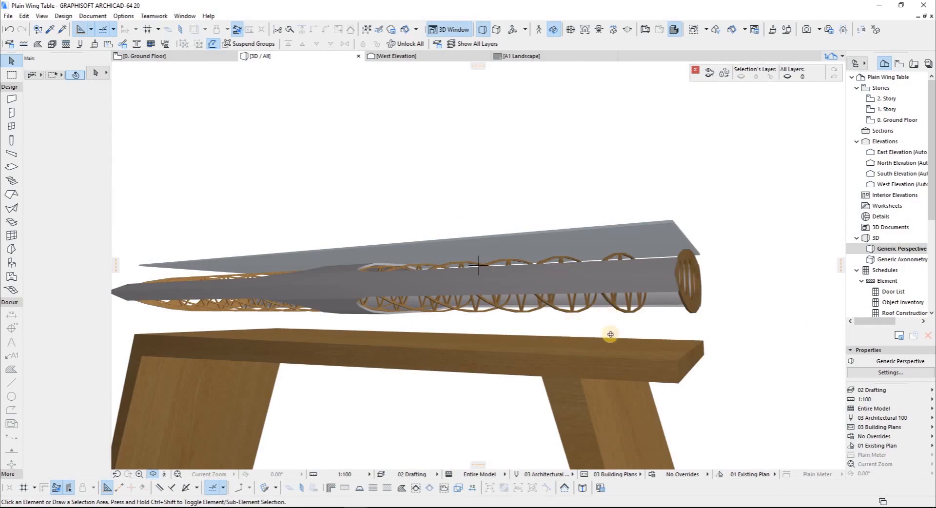
{"action": "middle_click_drag", "start_coordinate": [621, 334], "coordinate": [537, 329], "text": "shift"}
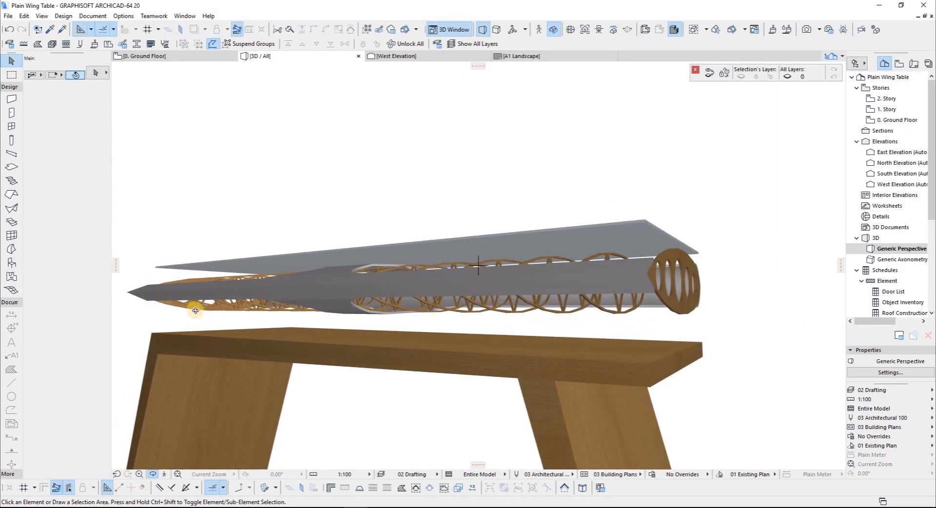
{"action": "middle_click_drag", "start_coordinate": [276, 323], "coordinate": [323, 281], "text": "shift"}
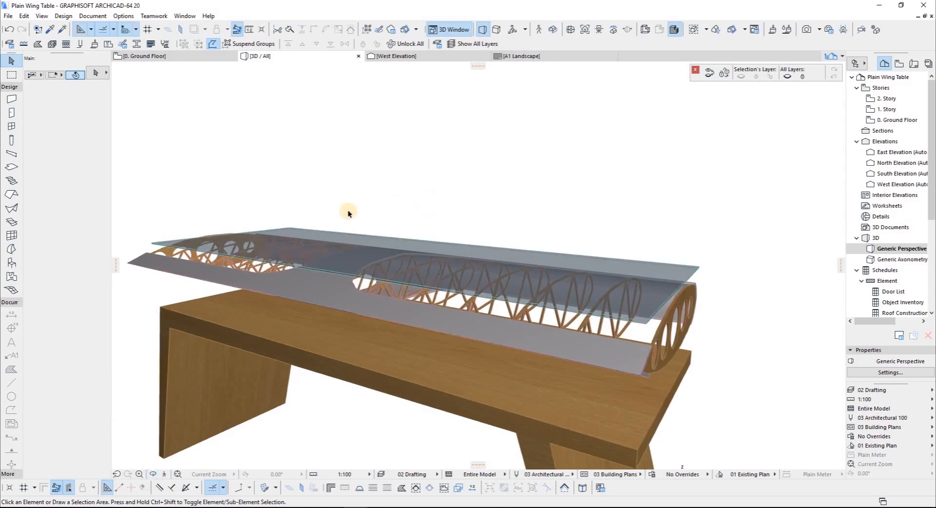
{"action": "scroll", "coordinate": [316, 234], "scroll_direction": "down", "scroll_amount": 5}
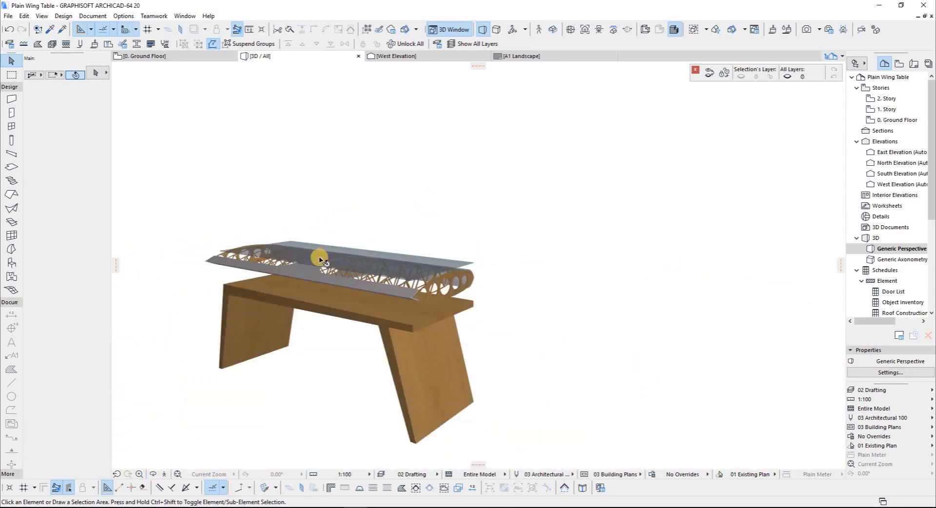
{"action": "scroll", "coordinate": [319, 258], "scroll_direction": "up", "scroll_amount": 2}
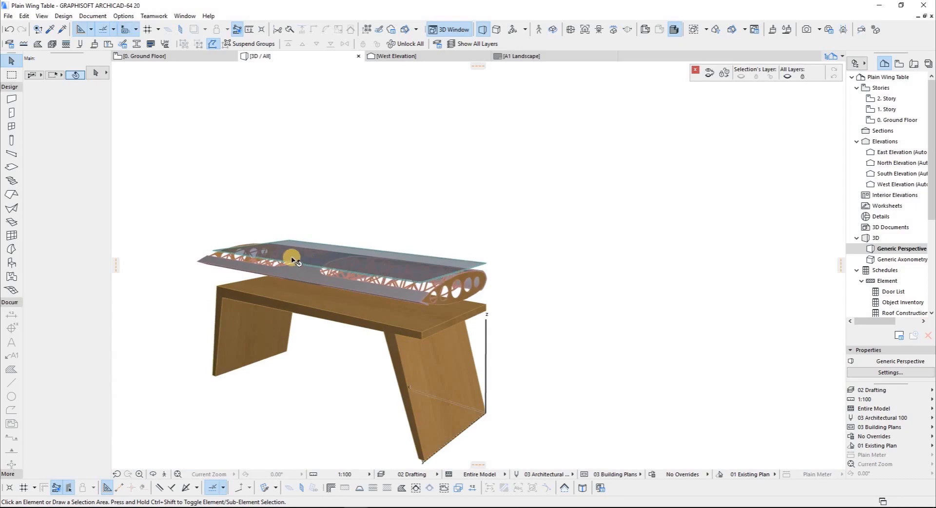
{"action": "scroll", "coordinate": [259, 247], "scroll_direction": "up", "scroll_amount": 1}
{"action": "scroll", "coordinate": [259, 247], "scroll_direction": "down", "scroll_amount": 1}
{"action": "middle_click_drag", "start_coordinate": [441, 306], "coordinate": [247, 322], "text": "shift"}
{"action": "middle_click_drag", "start_coordinate": [606, 268], "coordinate": [523, 290], "text": "shift"}
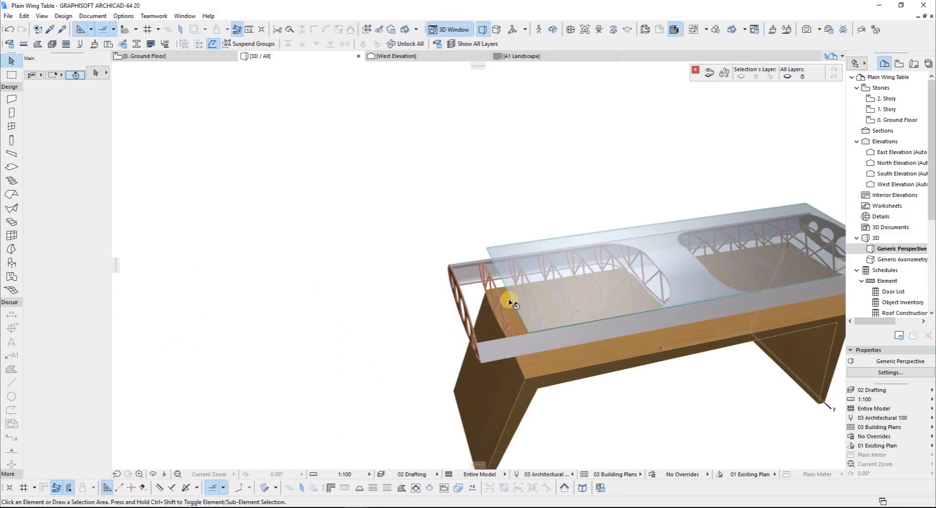
Offset the glass slab's short edge outward until it lines up with the outer end of the wing shell
{"action": "left_click", "coordinate": [512, 300]}
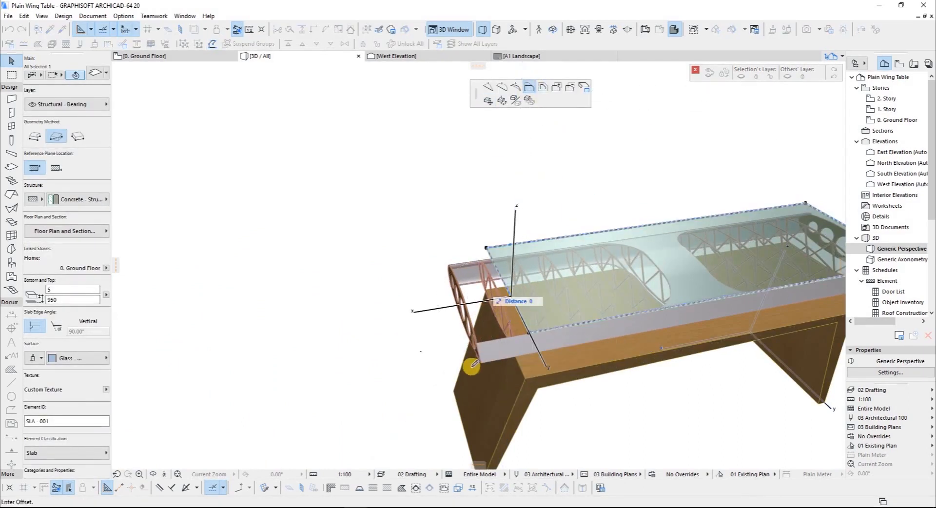
{"action": "scroll", "coordinate": [470, 365], "scroll_direction": "up", "scroll_amount": 3}
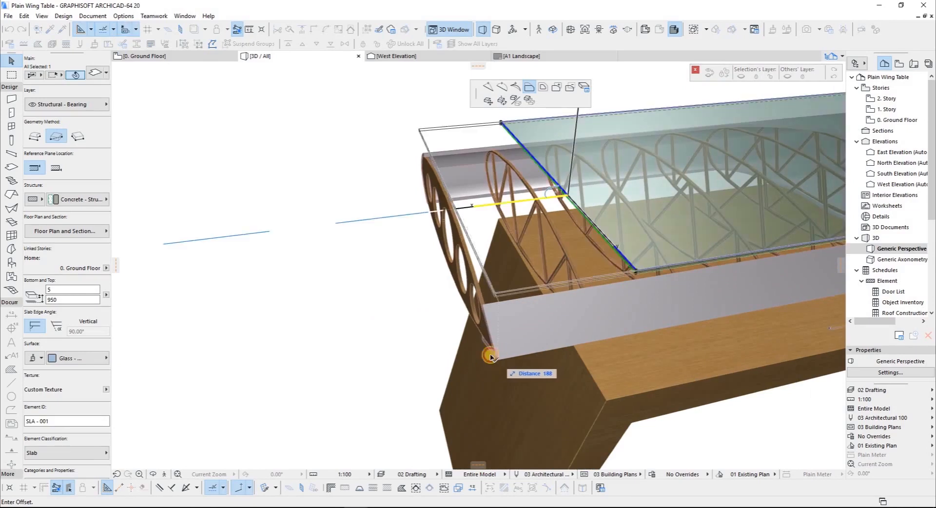
{"action": "left_click", "coordinate": [491, 357]}
{"action": "scroll", "coordinate": [172, 309], "scroll_direction": "down", "scroll_amount": 7}
{"action": "scroll", "coordinate": [173, 304], "scroll_direction": "up", "scroll_amount": 2}
{"action": "middle_click_drag", "start_coordinate": [173, 304], "coordinate": [397, 309]}
{"action": "left_click", "coordinate": [370, 311]}
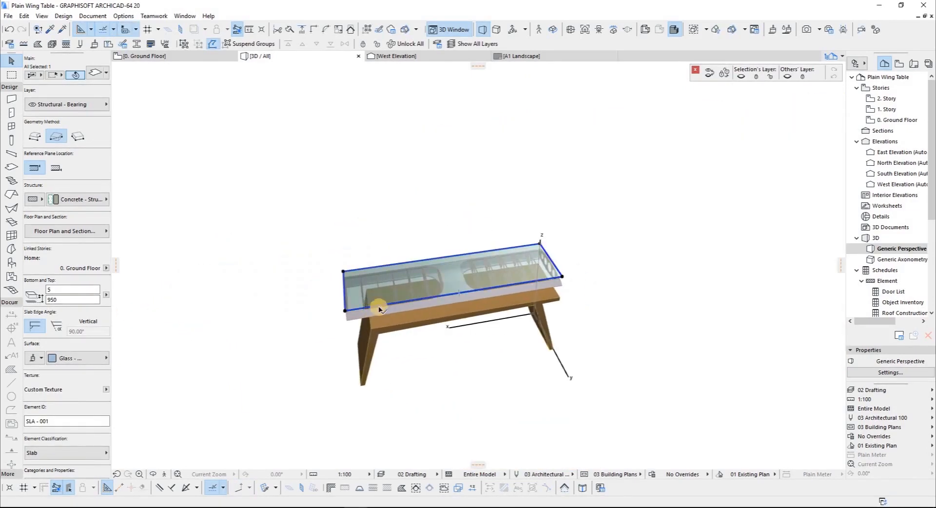
{"action": "left_click", "coordinate": [488, 291]}
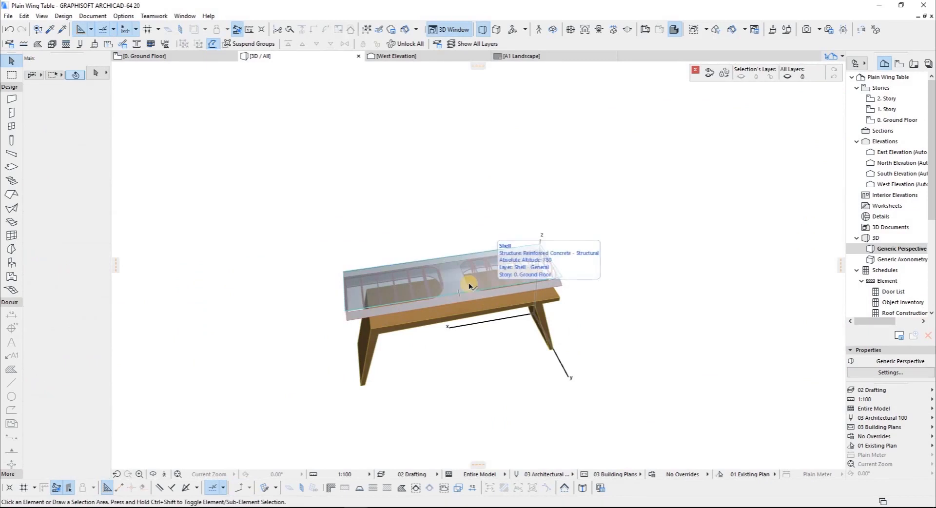
Examine the extended glass top over the shell openings from both ends of the table
{"action": "scroll", "coordinate": [398, 276], "scroll_direction": "up", "scroll_amount": 4}
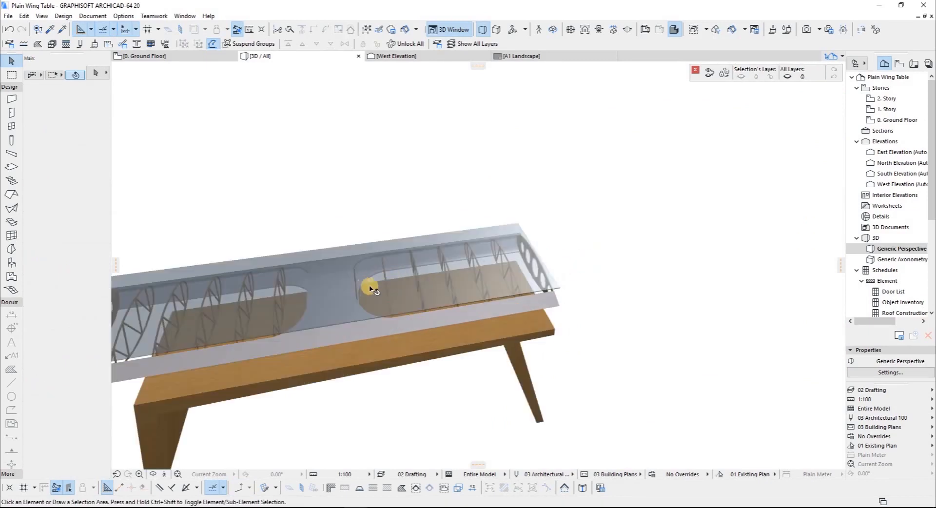
{"action": "scroll", "coordinate": [537, 282], "scroll_direction": "down", "scroll_amount": 5}
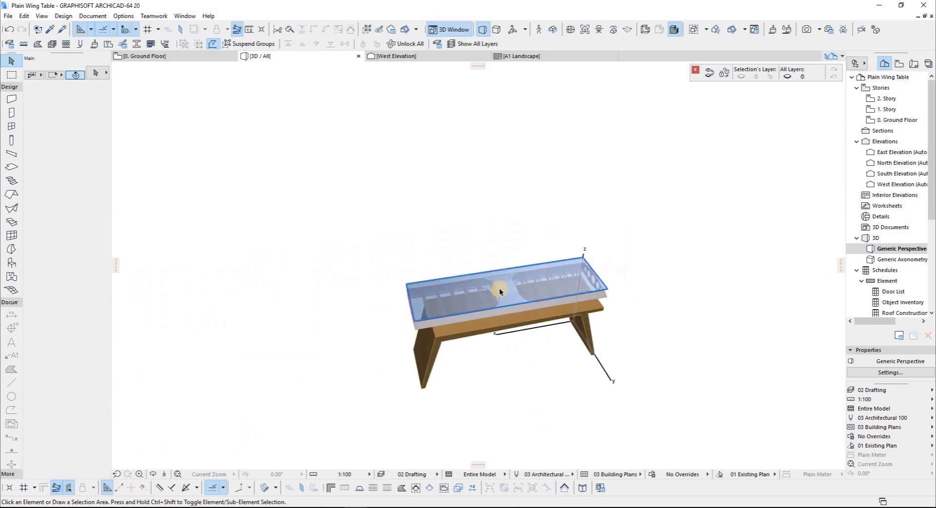
{"action": "middle_click_drag", "start_coordinate": [589, 340], "coordinate": [585, 342], "text": "shift"}
{"action": "scroll", "coordinate": [584, 341], "scroll_direction": "up", "scroll_amount": 3}
{"action": "scroll", "coordinate": [552, 334], "scroll_direction": "down", "scroll_amount": 3}
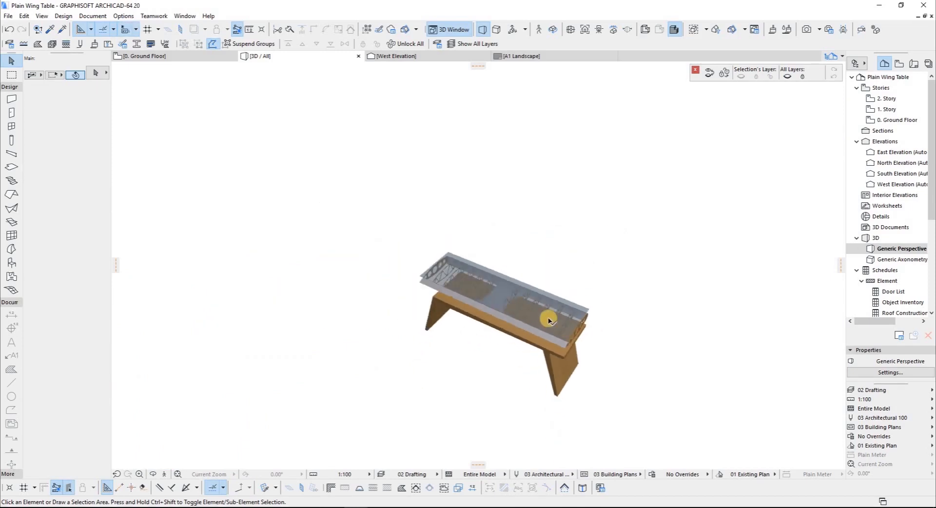
{"action": "middle_click_drag", "start_coordinate": [548, 318], "coordinate": [405, 312], "text": "shift"}
{"action": "scroll", "coordinate": [406, 311], "scroll_direction": "up", "scroll_amount": 5}
Place a column with a 20 mm core size on the ground floor plan near the right-hand opening's lower inner corner
{"action": "left_click", "coordinate": [146, 56]}
{"action": "left_click", "coordinate": [11, 140]}
{"action": "left_click", "coordinate": [442, 273]}
{"action": "left_click_drag", "start_coordinate": [86, 290], "coordinate": [15, 282]}
{"action": "type", "text": "20"}
{"action": "key", "text": "Return"}
{"action": "scroll", "coordinate": [486, 272], "scroll_direction": "up", "scroll_amount": 3}
{"action": "left_click_drag", "start_coordinate": [376, 273], "coordinate": [324, 274]}
{"action": "scroll", "coordinate": [422, 303], "scroll_direction": "up", "scroll_amount": 2}
{"action": "left_click_drag", "start_coordinate": [272, 259], "coordinate": [406, 259]}
{"action": "key", "text": "ctrl+u"}
{"action": "left_click", "coordinate": [416, 233]}
{"action": "key", "text": "Escape"}
Give the column a circular core and a generic structural building material
{"action": "left_click", "coordinate": [64, 199]}
{"action": "left_click", "coordinate": [310, 316]}
{"action": "left_click", "coordinate": [33, 167]}
{"action": "left_click", "coordinate": [52, 167]}
{"action": "scroll", "coordinate": [66, 293], "scroll_direction": "down", "scroll_amount": 3}
{"action": "left_click", "coordinate": [78, 331]}
{"action": "left_click", "coordinate": [274, 383]}
{"action": "scroll", "coordinate": [420, 322], "scroll_direction": "down", "scroll_amount": 2}
Multiply the column into two further evenly spaced copies along the right-hand opening's lower edge
{"action": "left_click_drag", "start_coordinate": [413, 292], "coordinate": [525, 298], "text": "ctrl"}
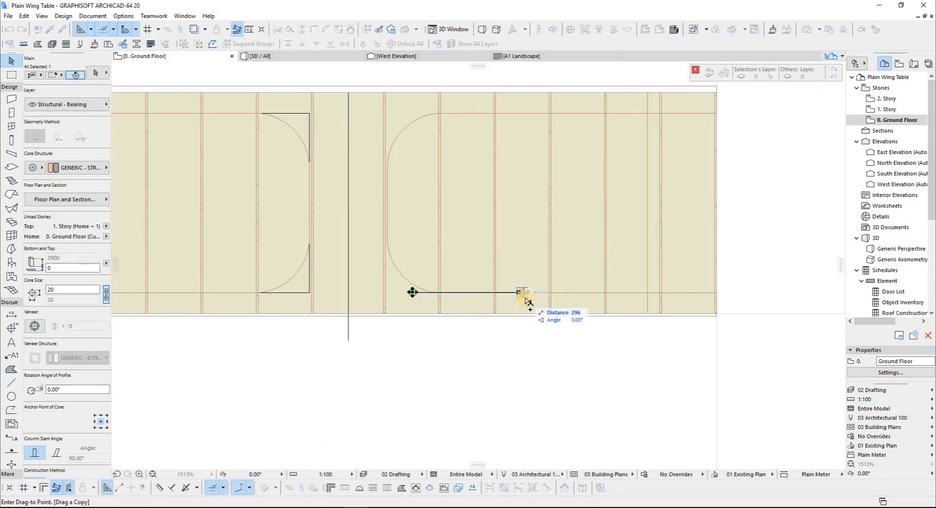
{"action": "key", "text": "Escape"}
{"action": "key", "text": "alt+Tab"}
{"action": "key", "text": "alt+Tab"}
{"action": "key", "text": "alt+Tab"}
{"action": "scroll", "coordinate": [413, 293], "scroll_direction": "down", "scroll_amount": 1}
{"action": "key", "text": "ctrl+u"}
{"action": "key", "text": "Return"}
{"action": "left_click", "coordinate": [412, 293]}
{"action": "left_click", "coordinate": [596, 293]}
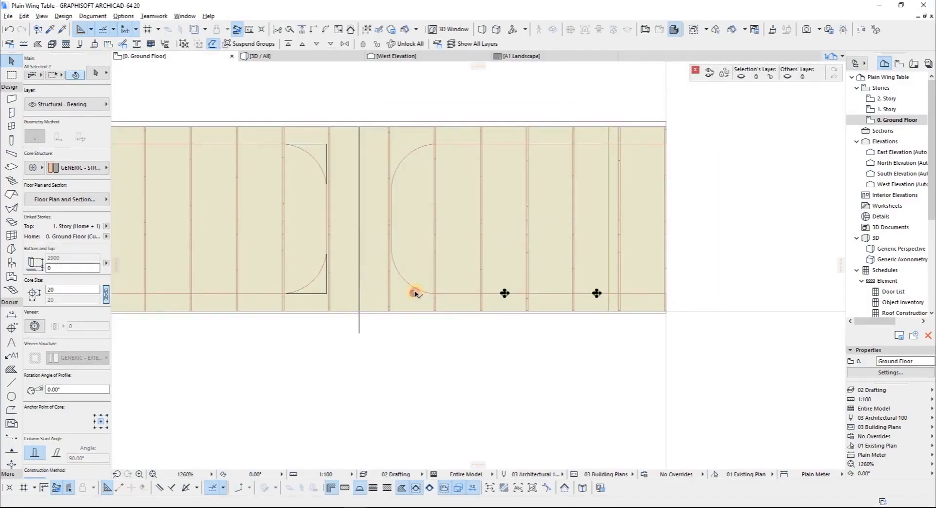
Set the three columns' base to 700 mm and height to 245 mm, and shift the row closer to the table's long edge
{"action": "key", "text": "F3"}
{"action": "left_click", "coordinate": [599, 357]}
{"action": "left_click", "coordinate": [525, 306]}
{"action": "left_click", "coordinate": [531, 259]}
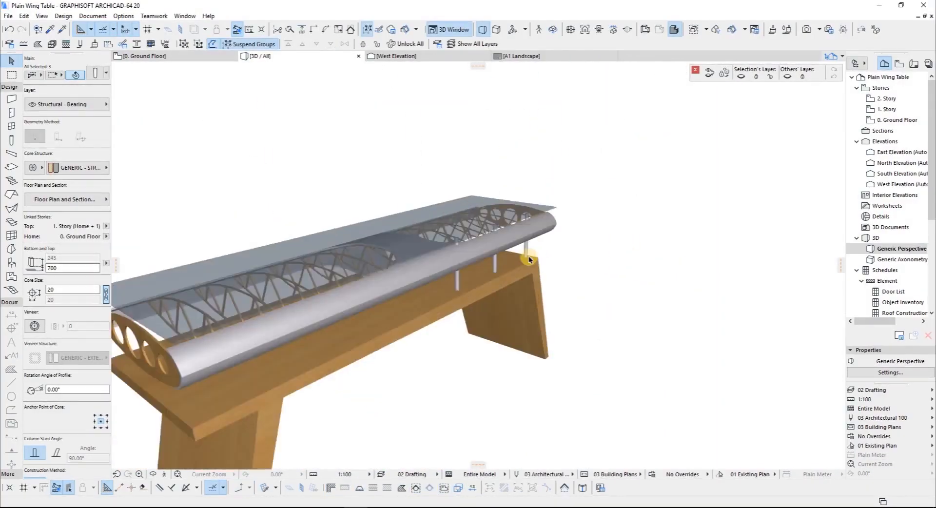
{"action": "scroll", "coordinate": [531, 259], "scroll_direction": "up", "scroll_amount": 4}
{"action": "middle_click_drag", "start_coordinate": [530, 259], "coordinate": [458, 297], "text": "shift"}
{"action": "key", "text": "F2"}
{"action": "key", "text": "F3"}
{"action": "scroll", "coordinate": [483, 264], "scroll_direction": "up", "scroll_amount": 1}
{"action": "left_click", "coordinate": [484, 194]}
{"action": "key", "text": "F2"}
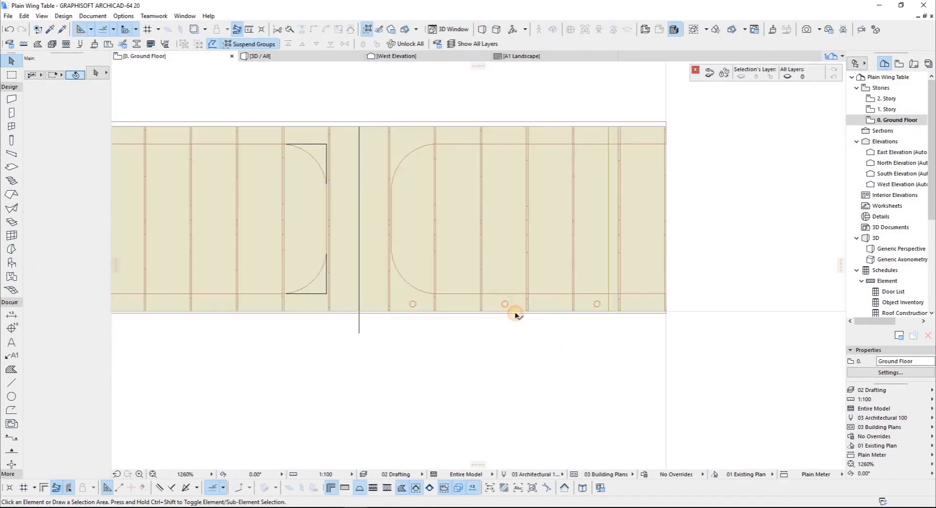
Mirror copies of the columns about the table's vertical centre line onto its left half
{"action": "key", "text": "ctrl+shift+m"}
{"action": "left_click", "coordinate": [359, 333]}
{"action": "left_click", "coordinate": [360, 397]}
{"action": "middle_click_drag", "start_coordinate": [360, 397], "coordinate": [528, 357]}
{"action": "key", "text": "Escape"}
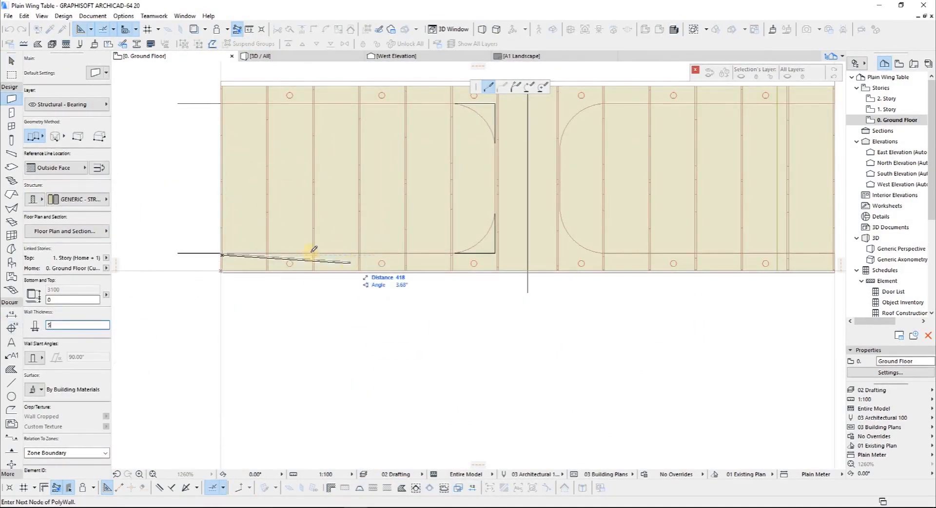
Make the 5 mm thick lengthwise wall through the ribs 105 mm high with an 802 mm base and a wood surface
{"action": "scroll", "coordinate": [314, 249], "scroll_direction": "up", "scroll_amount": 5}
{"action": "scroll", "coordinate": [637, 247], "scroll_direction": "down", "scroll_amount": 5}
{"action": "scroll", "coordinate": [142, 259], "scroll_direction": "up", "scroll_amount": 3}
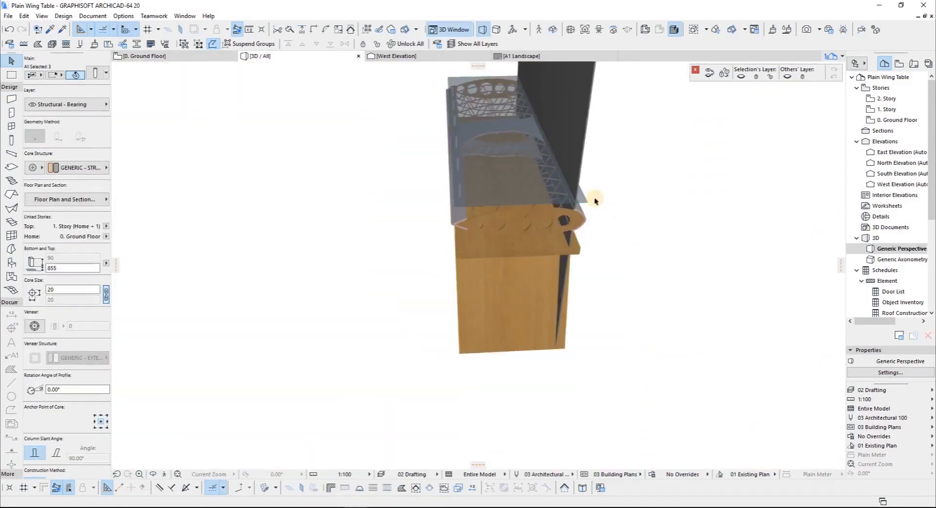
{"action": "double_click", "coordinate": [531, 199]}
{"action": "key", "text": "Escape"}
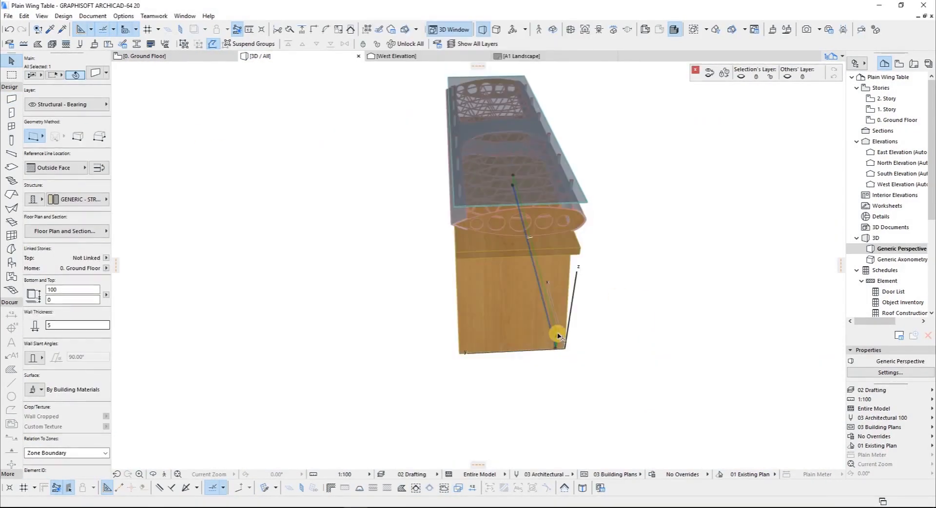
{"action": "scroll", "coordinate": [572, 222], "scroll_direction": "up", "scroll_amount": 5}
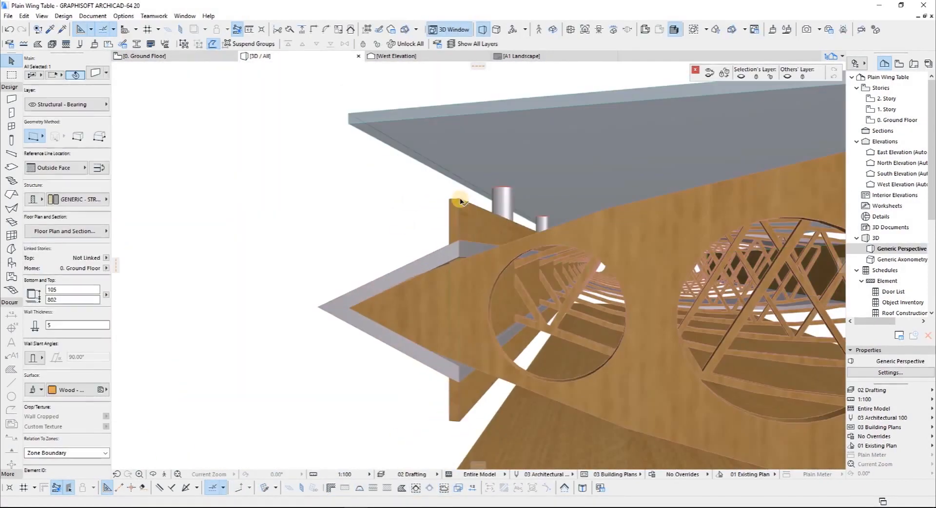
{"action": "left_click", "coordinate": [446, 380]}
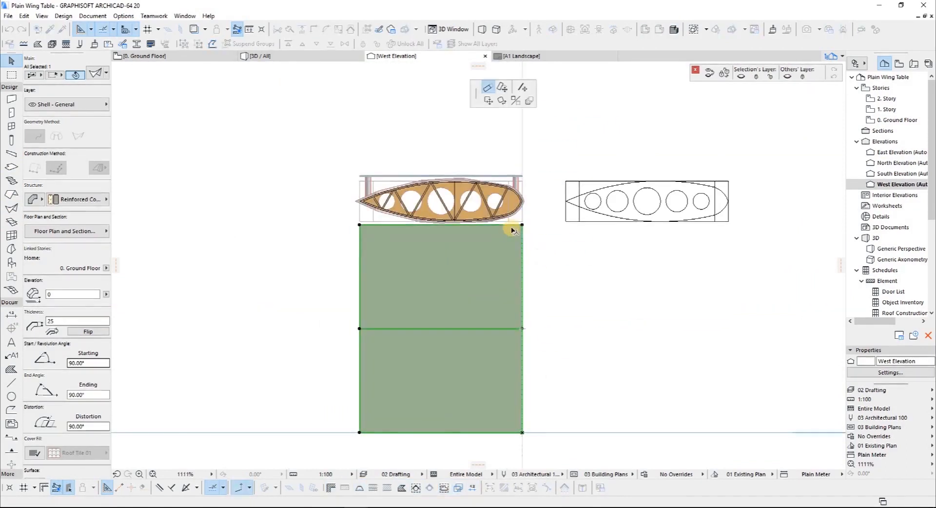
Cut the selected shell in the west elevation with a polygon between the two vertical guide lines, reaching up to the wing's underside
{"action": "scroll", "coordinate": [536, 229], "scroll_direction": "up", "scroll_amount": 5}
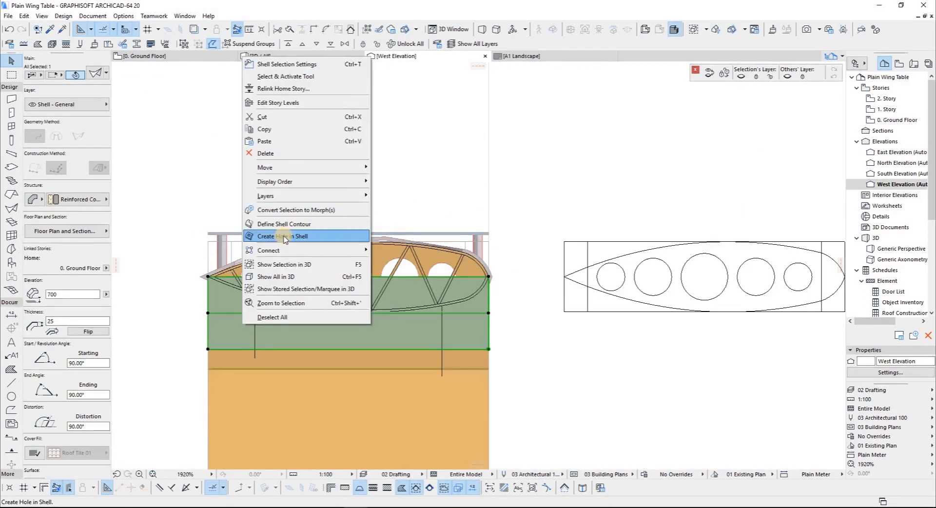
{"action": "left_click", "coordinate": [278, 358]}
{"action": "left_click", "coordinate": [276, 348]}
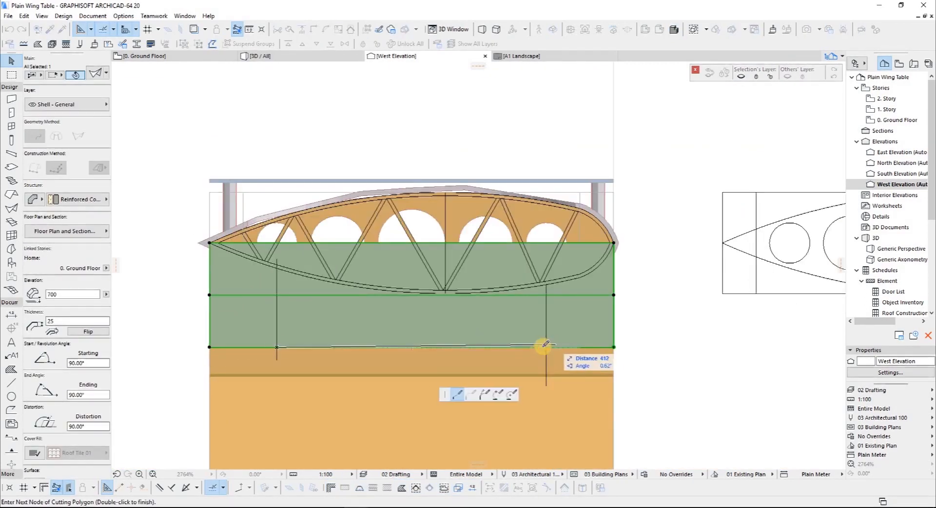
{"action": "left_click", "coordinate": [546, 347]}
{"action": "scroll", "coordinate": [533, 303], "scroll_direction": "up", "scroll_amount": 4}
{"action": "left_click", "coordinate": [561, 264]}
{"action": "scroll", "coordinate": [527, 304], "scroll_direction": "down", "scroll_amount": 4}
{"action": "scroll", "coordinate": [290, 297], "scroll_direction": "up", "scroll_amount": 2}
{"action": "left_click", "coordinate": [263, 257]}
{"action": "left_click", "coordinate": [263, 371]}
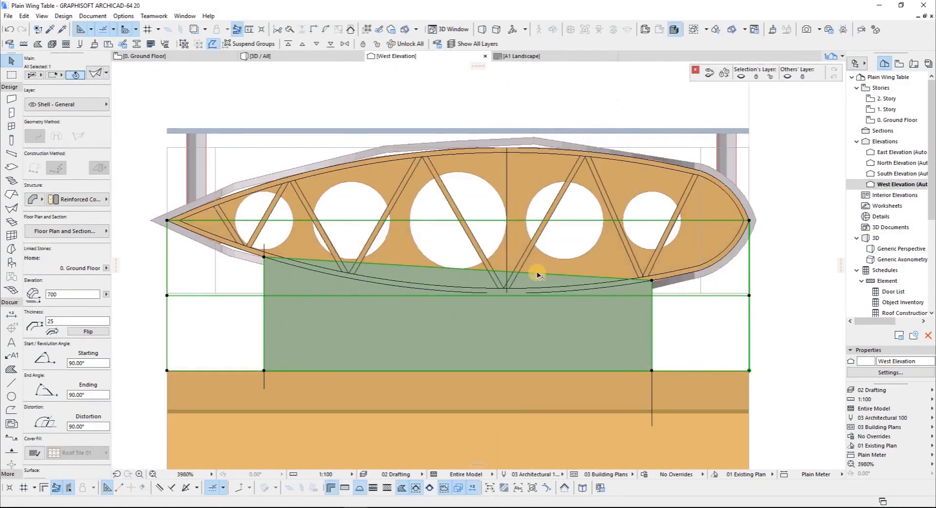
Add a middle node to the cut shell's upper edge and curve its segments to follow the wing's lower profile
{"action": "left_click", "coordinate": [538, 273]}
{"action": "left_click", "coordinate": [507, 295]}
{"action": "scroll", "coordinate": [390, 277], "scroll_direction": "up", "scroll_amount": 4}
{"action": "left_click", "coordinate": [390, 277]}
{"action": "left_click", "coordinate": [380, 292]}
{"action": "scroll", "coordinate": [379, 292], "scroll_direction": "down", "scroll_amount": 4}
{"action": "scroll", "coordinate": [568, 291], "scroll_direction": "up", "scroll_amount": 6}
{"action": "left_click", "coordinate": [715, 300]}
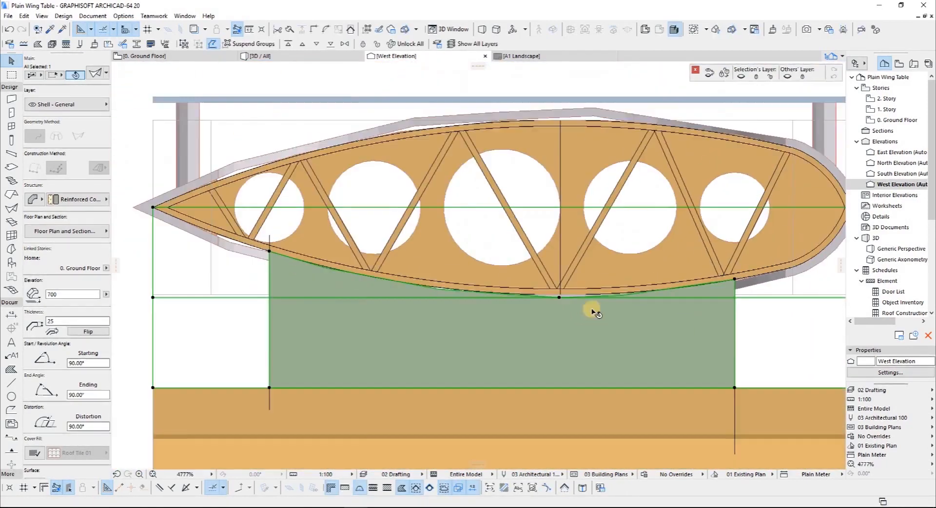
Move the cut shell on the ground floor plan so it sits flush with the table's left end
{"action": "scroll", "coordinate": [590, 311], "scroll_direction": "down", "scroll_amount": 3}
{"action": "scroll", "coordinate": [39, 388], "scroll_direction": "down", "scroll_amount": 3}
{"action": "key", "text": "F3"}
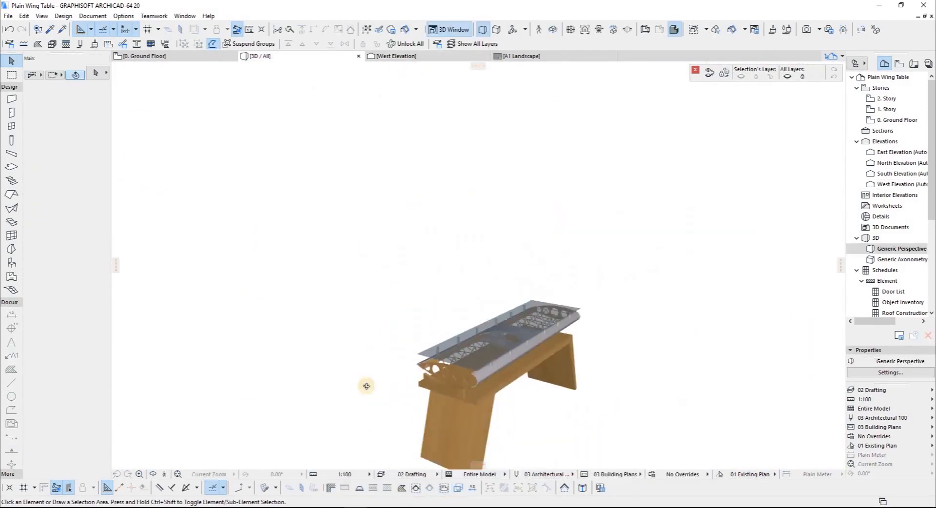
{"action": "key", "text": "F2"}
{"action": "left_click", "coordinate": [349, 353]}
{"action": "scroll", "coordinate": [336, 347], "scroll_direction": "down", "scroll_amount": 3}
{"action": "key", "text": "ctrl+d"}
{"action": "left_click", "coordinate": [336, 380]}
{"action": "scroll", "coordinate": [352, 383], "scroll_direction": "up", "scroll_amount": 3}
{"action": "left_click", "coordinate": [336, 379]}
{"action": "scroll", "coordinate": [224, 401], "scroll_direction": "down", "scroll_amount": 3}
Move the shell about 364 mm inward along the table and mirror a copy onto the right half
{"action": "key", "text": "ctrl+d"}
{"action": "left_click", "coordinate": [270, 431]}
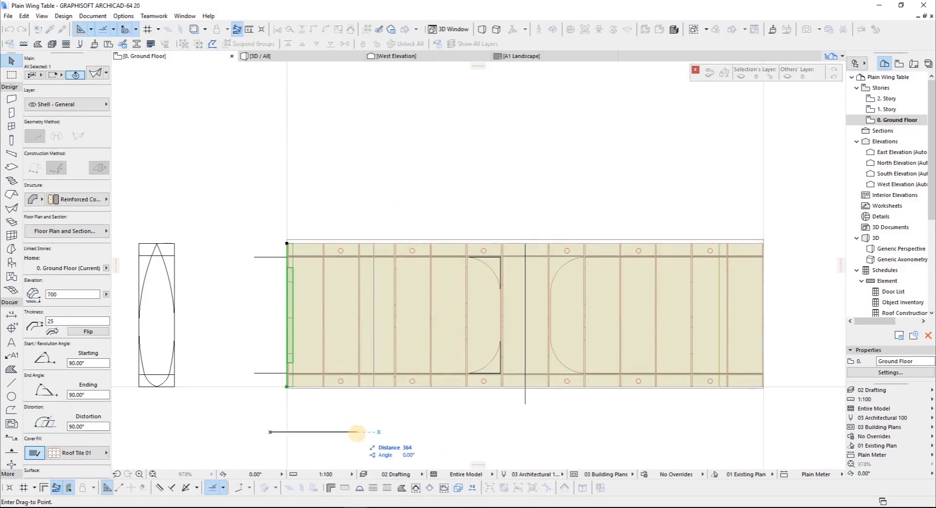
{"action": "left_click", "coordinate": [357, 431]}
{"action": "scroll", "coordinate": [390, 366], "scroll_direction": "up", "scroll_amount": 3}
{"action": "left_click_drag", "start_coordinate": [354, 405], "coordinate": [362, 405]}
{"action": "scroll", "coordinate": [307, 381], "scroll_direction": "down", "scroll_amount": 4}
{"action": "key", "text": "Escape"}
Place a beam between the two shell supports and give it the RHS Cold Closed profile
{"action": "left_click", "coordinate": [12, 154]}
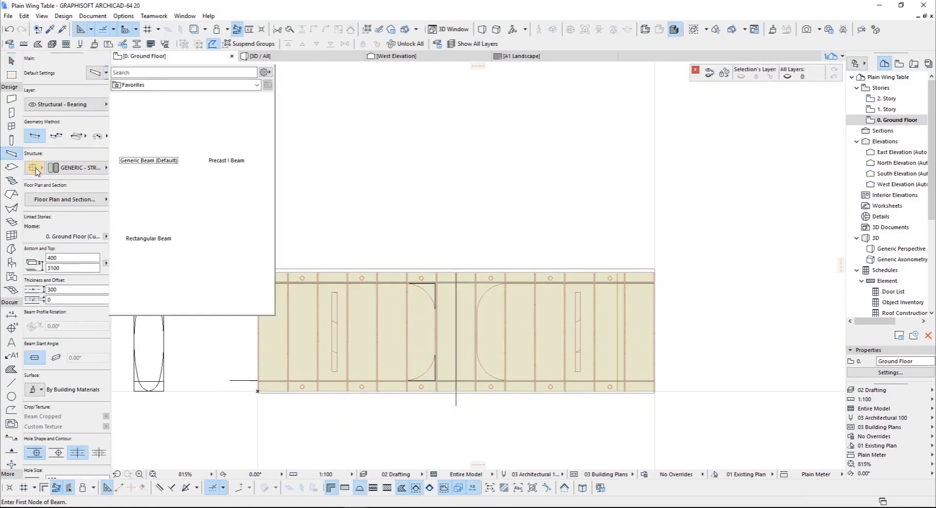
{"action": "left_click", "coordinate": [576, 332]}
{"action": "key", "text": "F3"}
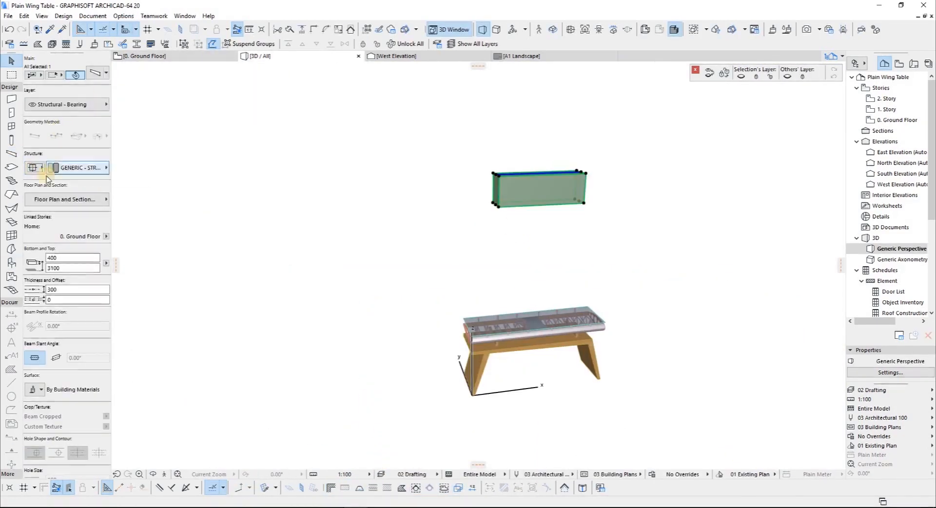
{"action": "left_click", "coordinate": [39, 169]}
{"action": "left_click", "coordinate": [77, 168]}
{"action": "left_click", "coordinate": [144, 308]}
Duplicate the RHS Cold Closed profile in the Profile Manager under the name Round Section
{"action": "left_click", "coordinate": [137, 44]}
{"action": "left_click", "coordinate": [674, 129]}
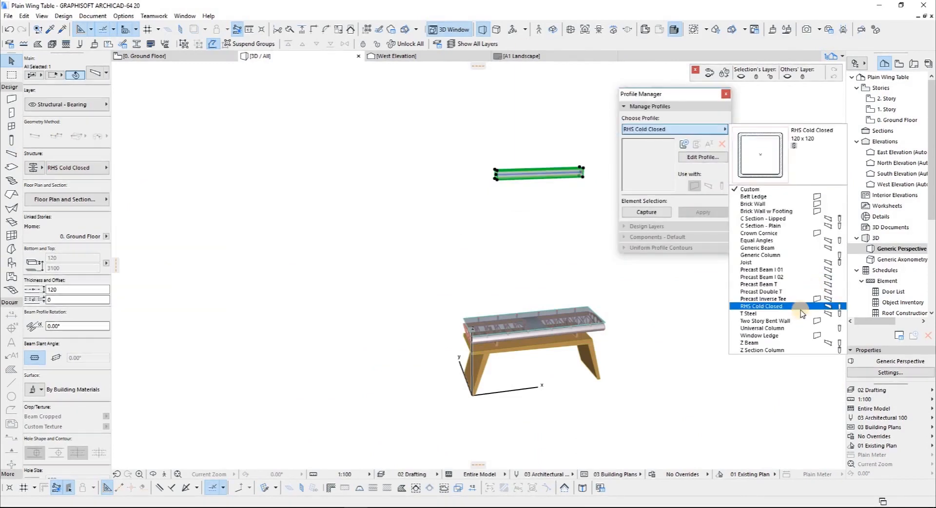
{"action": "left_click", "coordinate": [801, 307]}
{"action": "left_click", "coordinate": [697, 144]}
{"action": "type", "text": "Round Section"}
Draw two concentric guide circles around the origin on the Drafting layer, with radii of about 35 and 25 mm
{"action": "left_click", "coordinate": [509, 199]}
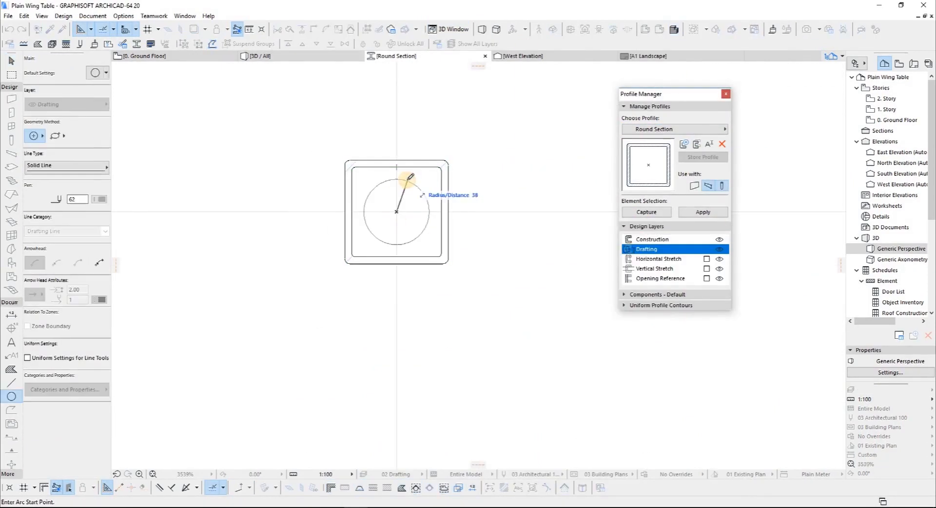
{"action": "key", "text": "Return"}
{"action": "key", "text": "ctrl+shift+d"}
{"action": "left_click", "coordinate": [397, 211]}
{"action": "left_click", "coordinate": [397, 164]}
{"action": "scroll", "coordinate": [372, 149], "scroll_direction": "up", "scroll_amount": 3}
On the Construction layer, fit a square Steel - Stainless fill tightly around the outer guide circle
{"action": "left_click", "coordinate": [652, 239]}
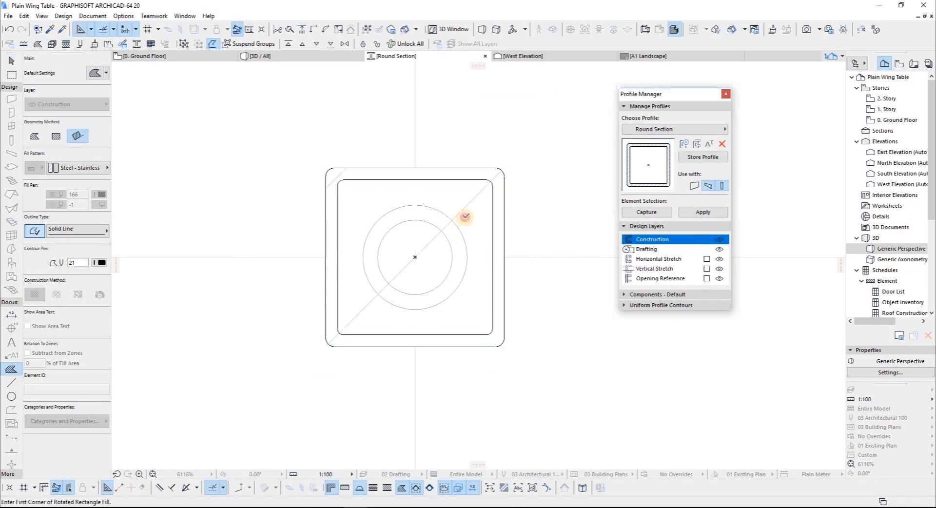
{"action": "left_click", "coordinate": [493, 186]}
{"action": "left_click", "coordinate": [543, 87]}
{"action": "left_click", "coordinate": [414, 205]}
{"action": "left_click", "coordinate": [468, 258]}
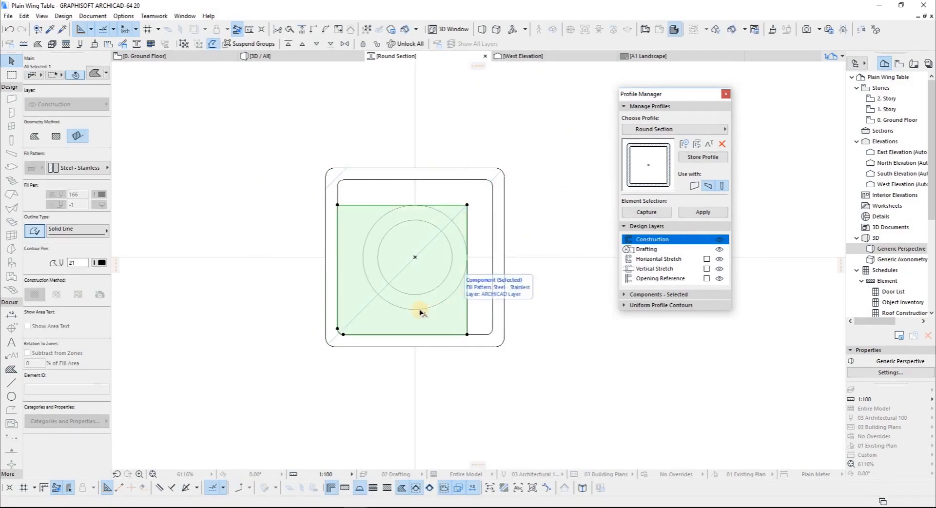
{"action": "left_click", "coordinate": [415, 310]}
Fillet the corners of the square fill so it becomes a disc matching the outer guide circle
{"action": "left_click", "coordinate": [363, 205]}
{"action": "left_click", "coordinate": [501, 87]}
{"action": "key", "text": "Return"}
{"action": "left_click", "coordinate": [467, 205]}
{"action": "left_click", "coordinate": [501, 87]}
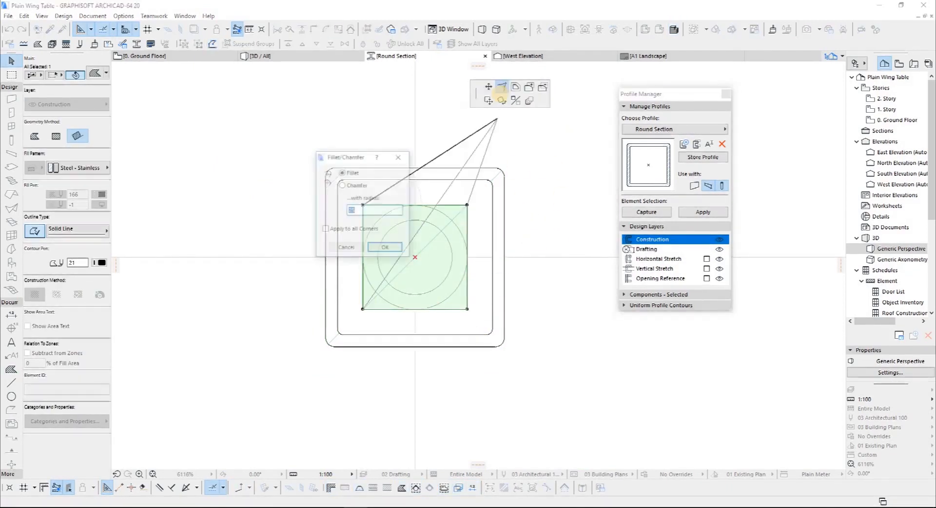
{"action": "key", "text": "Return"}
{"action": "key", "text": "Return"}
Cut a rectangular hole into the disc and curve its edges to follow the inner guide circle
{"action": "left_click", "coordinate": [542, 87]}
{"action": "left_click", "coordinate": [379, 264]}
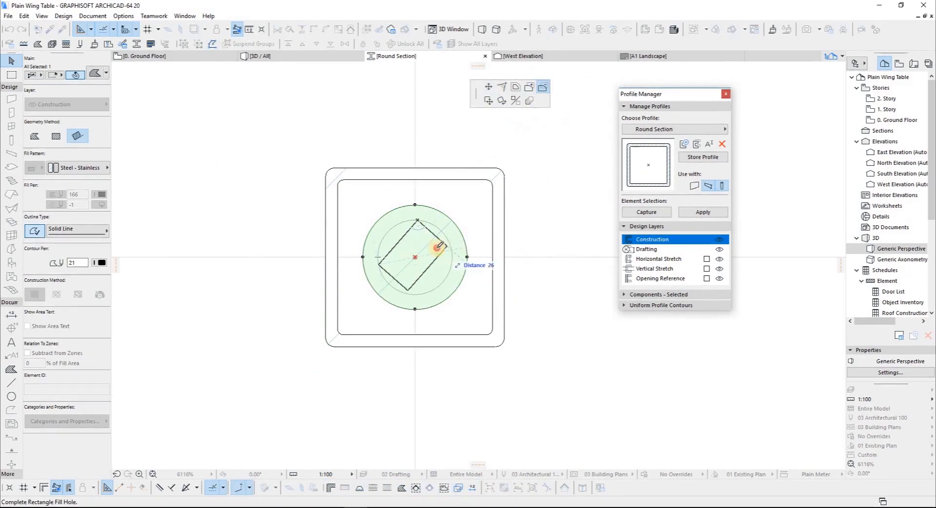
{"action": "left_click", "coordinate": [415, 295]}
{"action": "left_click", "coordinate": [442, 242]}
{"action": "left_click", "coordinate": [452, 259]}
{"action": "left_click", "coordinate": [396, 242]}
{"action": "left_click", "coordinate": [389, 230]}
{"action": "left_click", "coordinate": [435, 240]}
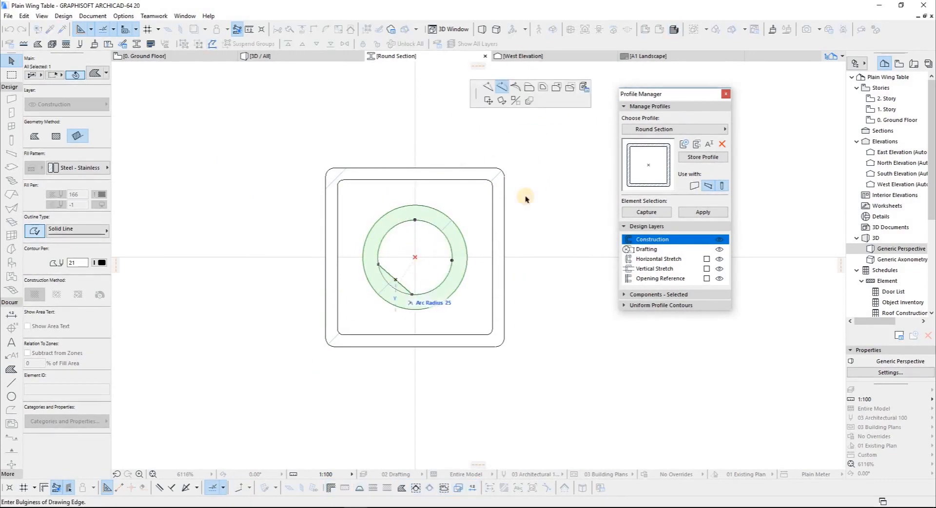
Delete the original square tube from the profile and lower the beam to a top elevation of 700
{"action": "left_click", "coordinate": [499, 200]}
{"action": "key", "text": "Delete"}
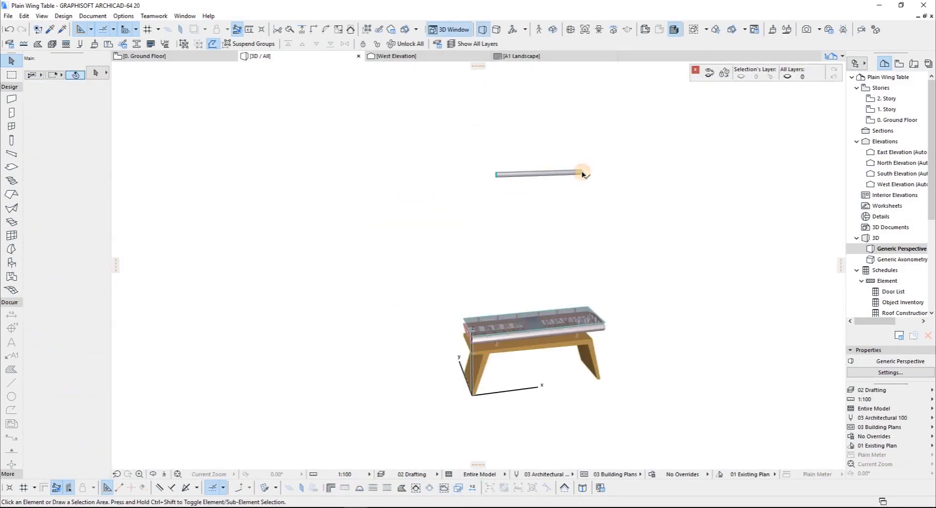
{"action": "scroll", "coordinate": [606, 391], "scroll_direction": "up", "scroll_amount": 10}
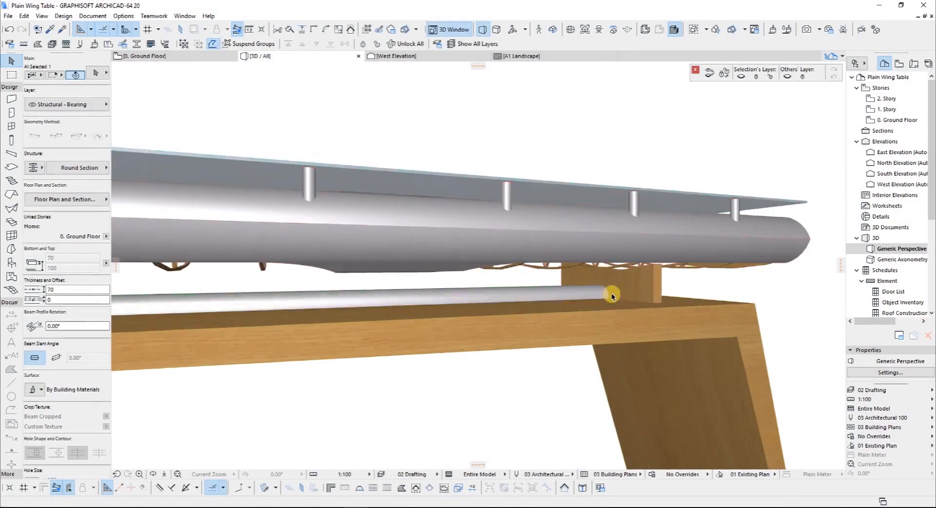
{"action": "left_click", "coordinate": [717, 138]}
Reopen the Round Section profile for editing and offset the ring's inner contour inward
{"action": "left_click", "coordinate": [136, 44]}
{"action": "left_click", "coordinate": [675, 129]}
{"action": "left_click", "coordinate": [761, 277]}
{"action": "left_click", "coordinate": [703, 157]}
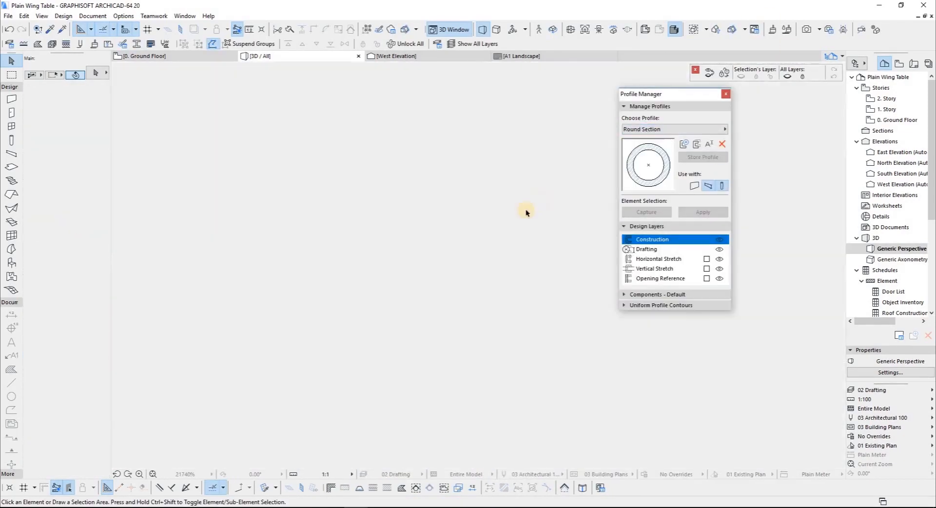
{"action": "left_click", "coordinate": [434, 163]}
{"action": "left_click", "coordinate": [434, 163]}
{"action": "left_click", "coordinate": [540, 88]}
{"action": "left_click", "coordinate": [440, 203]}
Offset the ring's outer contour to just outside the inner one, then store the profile and close the Profile Manager
{"action": "left_click", "coordinate": [483, 160]}
{"action": "left_click", "coordinate": [539, 88]}
{"action": "left_click", "coordinate": [462, 181]}
{"action": "left_click", "coordinate": [447, 187]}
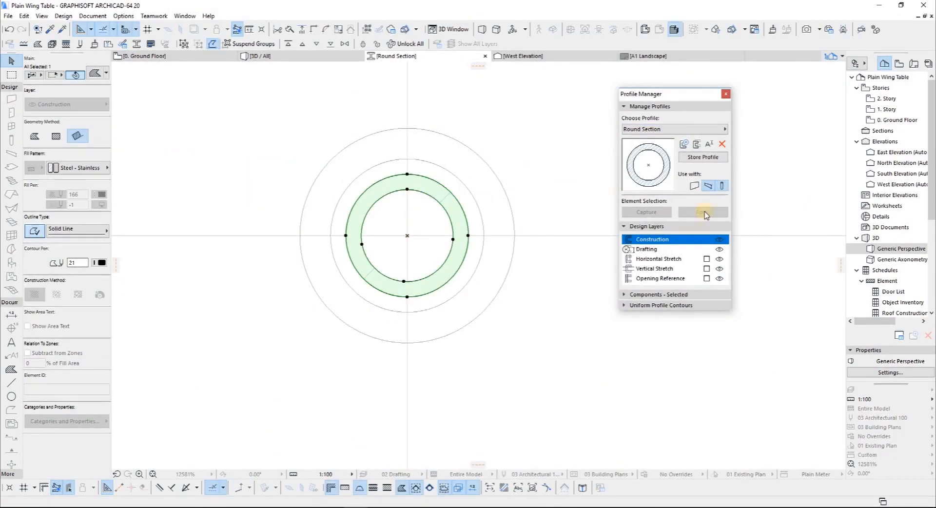
{"action": "left_click", "coordinate": [703, 157]}
{"action": "left_click", "coordinate": [726, 93]}
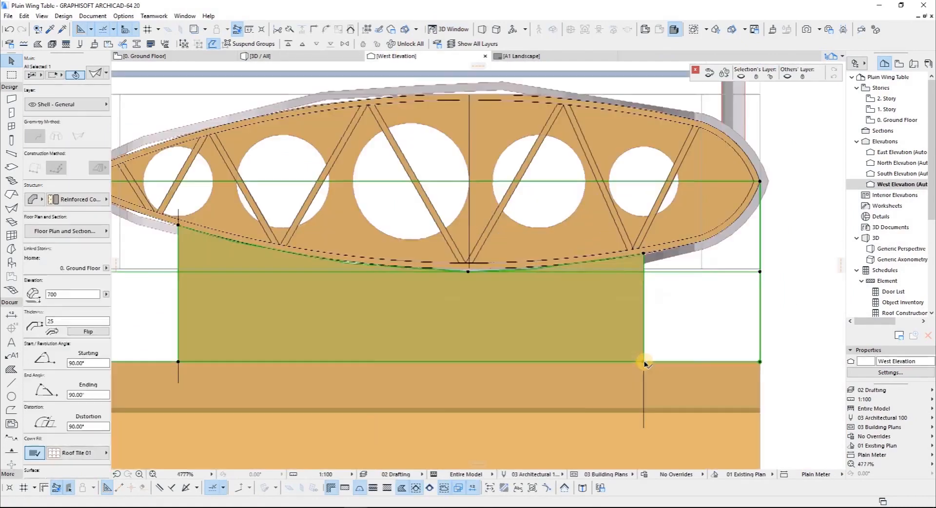
{"action": "left_click", "coordinate": [379, 361]}
{"action": "left_click", "coordinate": [418, 409]}
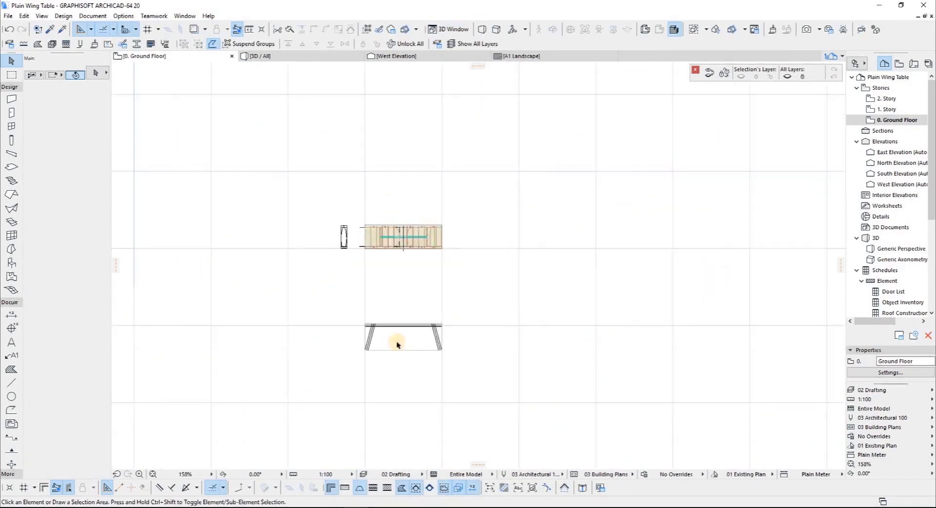
Draw an extruded shell between the feet of the two legs, 40 mm thick at elevation 200 with a wood surface
{"action": "left_click", "coordinate": [11, 209]}
{"action": "left_click", "coordinate": [12, 195]}
{"action": "scroll", "coordinate": [382, 320], "scroll_direction": "up", "scroll_amount": 5}
{"action": "left_click", "coordinate": [350, 422]}
{"action": "key", "text": "Escape"}
{"action": "left_click", "coordinate": [11, 208]}
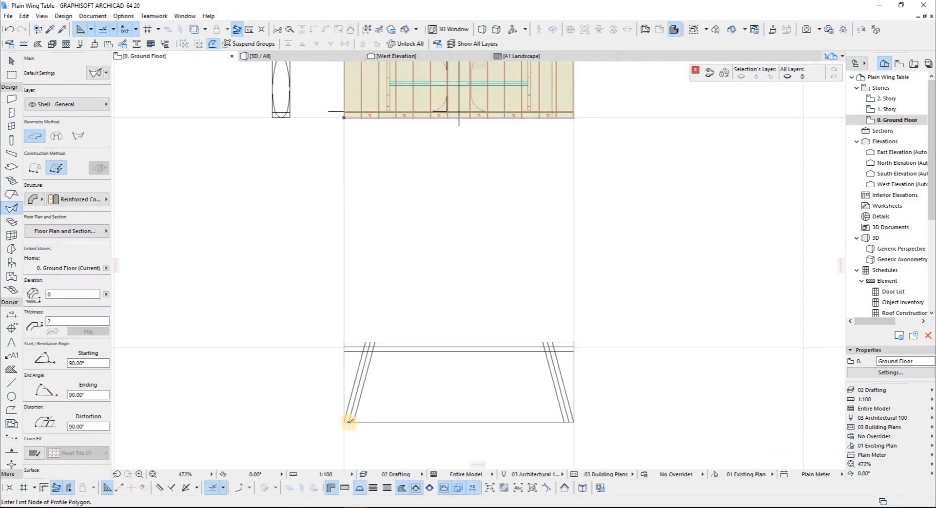
{"action": "left_click", "coordinate": [350, 422]}
{"action": "double_click", "coordinate": [569, 422]}
{"action": "key", "text": "Return"}
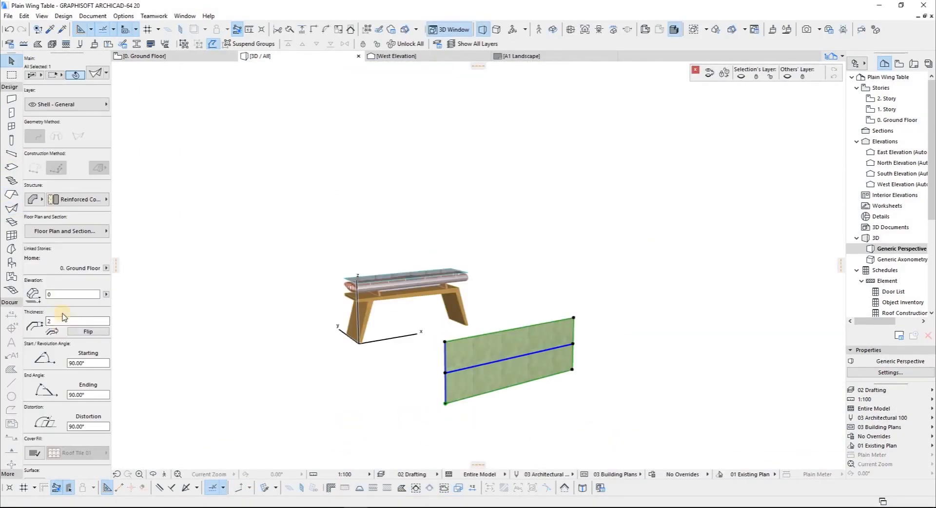
{"action": "left_click", "coordinate": [33, 372]}
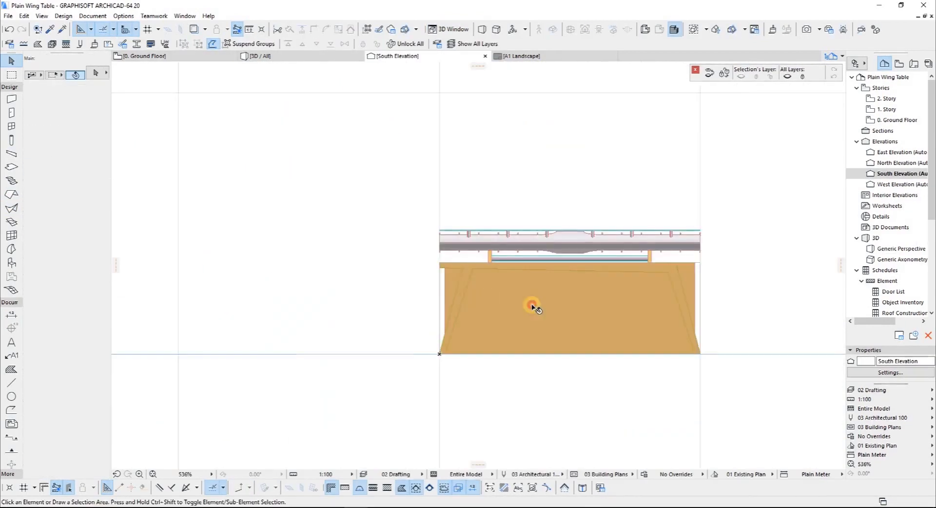
Lower the new shell's upper edge to the underside of the wooden top in the south elevation
{"action": "left_click", "coordinate": [741, 321]}
{"action": "left_click", "coordinate": [745, 188]}
{"action": "left_click", "coordinate": [408, 235]}
Trim the new shell with a cutting polygon that follows the slanted legs and the underside of the wooden top
{"action": "right_click", "coordinate": [448, 297]}
{"action": "left_click", "coordinate": [483, 161]}
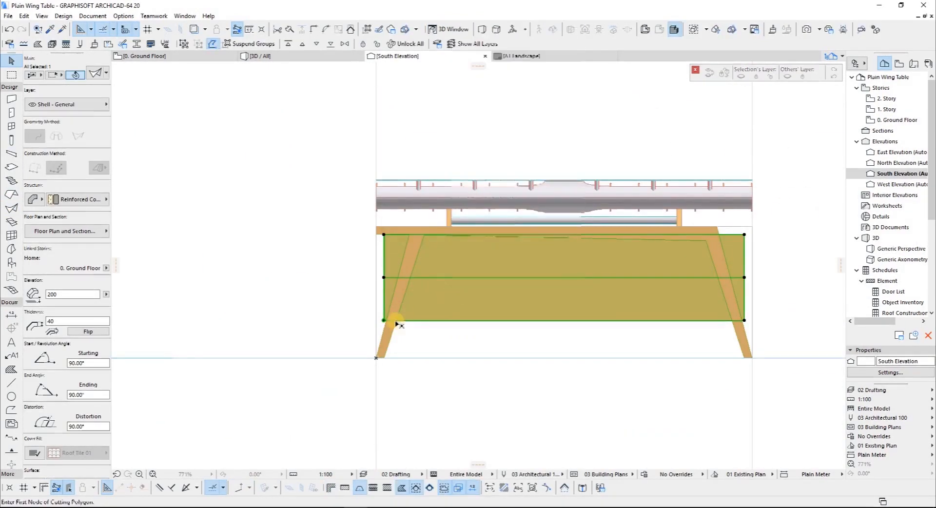
{"action": "left_click", "coordinate": [394, 328]}
{"action": "left_click", "coordinate": [424, 235]}
{"action": "scroll", "coordinate": [424, 235], "scroll_direction": "down", "scroll_amount": 1}
{"action": "left_click", "coordinate": [582, 226]}
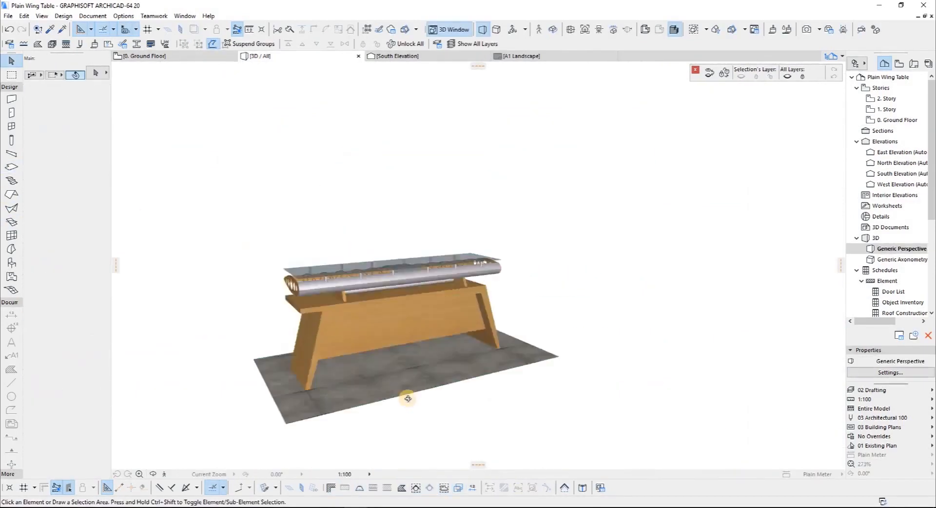
Render an elevated perspective view of the table with CineRender by MAXON and the Outdoor Daylight Medium scene
{"action": "left_click", "coordinate": [408, 399]}
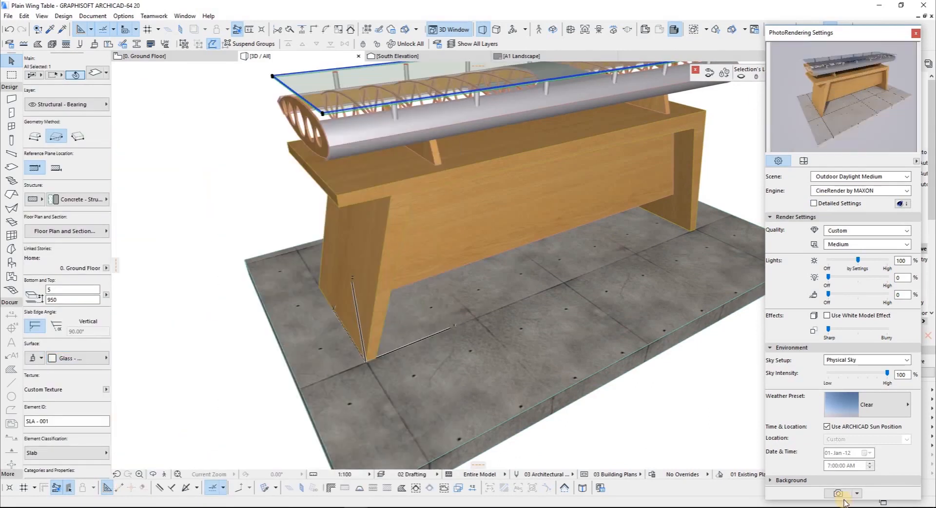
{"action": "middle_click_drag", "start_coordinate": [507, 146], "coordinate": [561, 244], "text": "shift"}
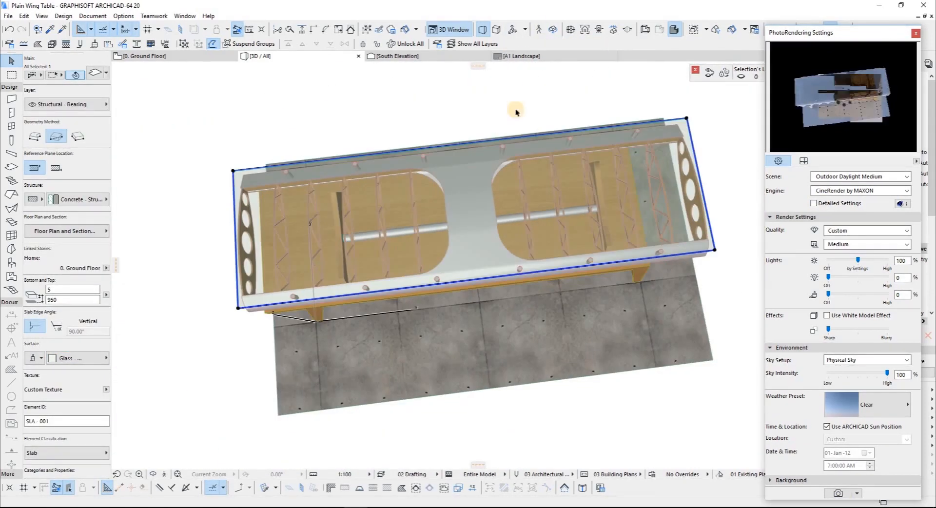
{"action": "middle_click_drag", "start_coordinate": [360, 278], "coordinate": [421, 236], "text": "shift"}
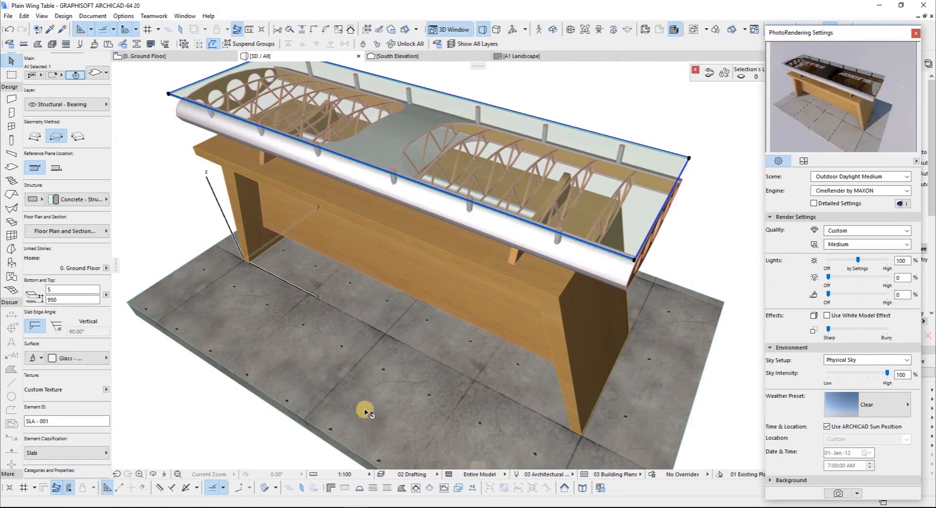
{"action": "key", "text": "Escape"}
{"action": "middle_click_drag", "start_coordinate": [532, 177], "coordinate": [546, 195], "text": "shift"}
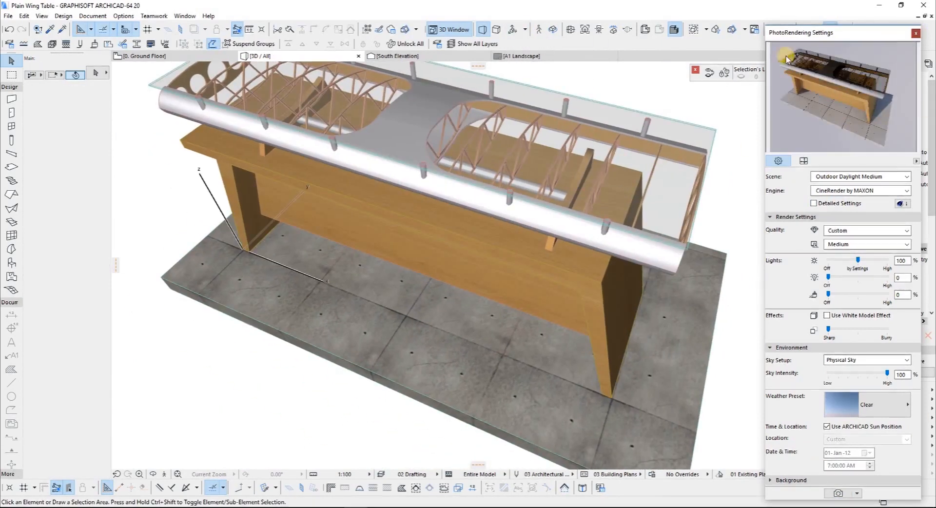
{"action": "left_click", "coordinate": [916, 33]}
{"action": "left_click", "coordinate": [808, 30]}
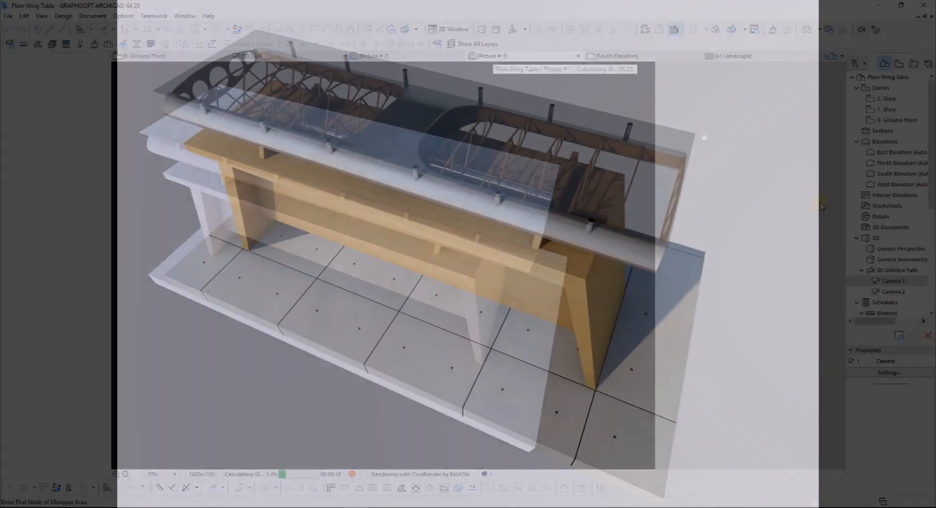